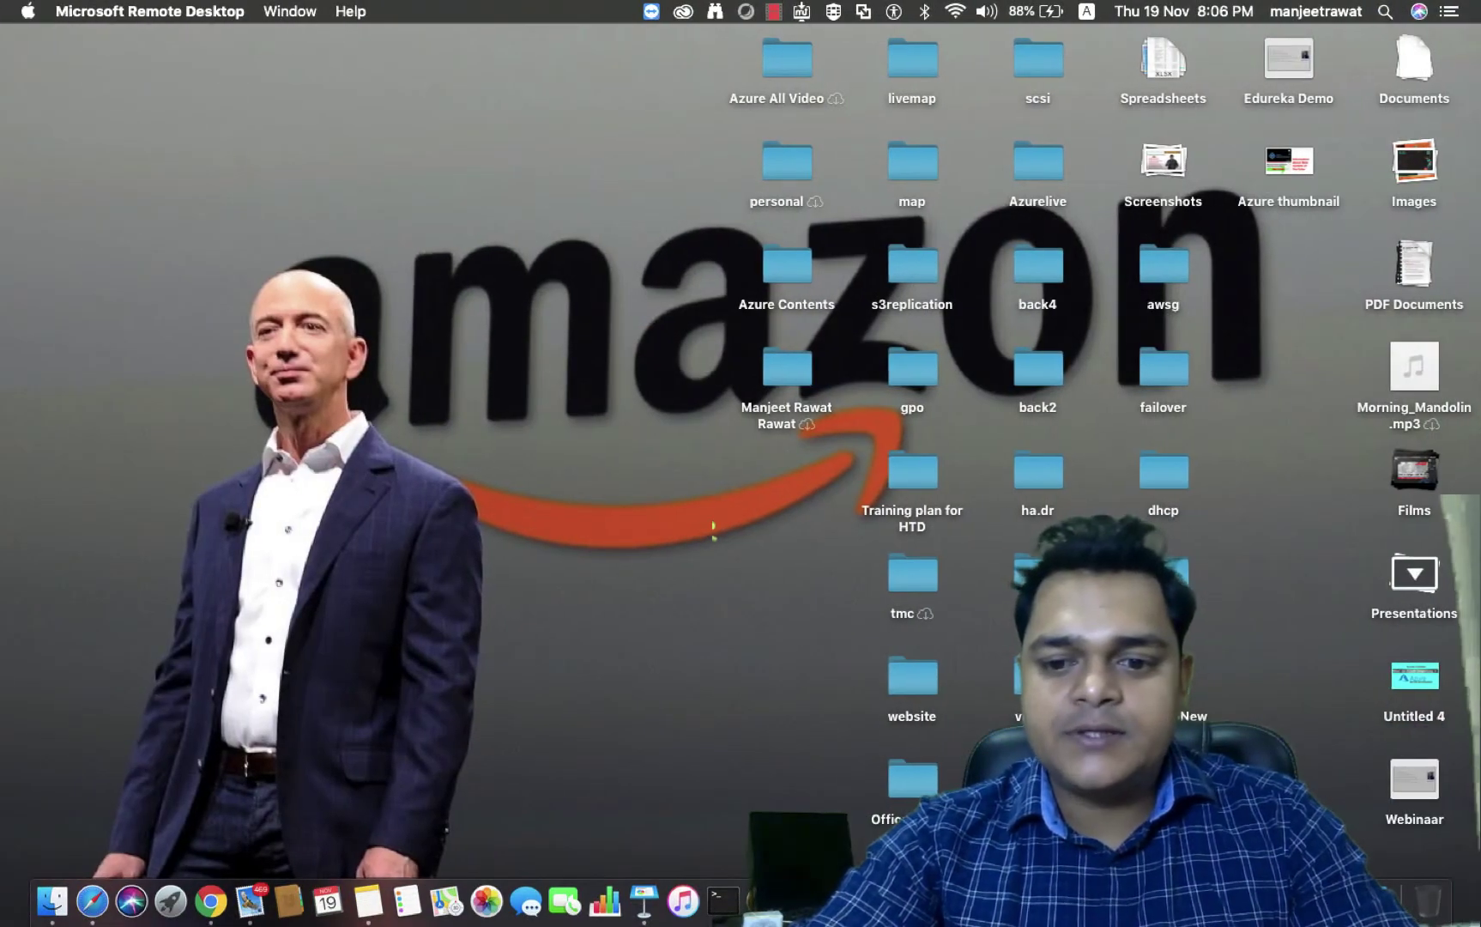
Minimize the VMware Workstation window showing the ESXi host console
right_click(1386, 901)
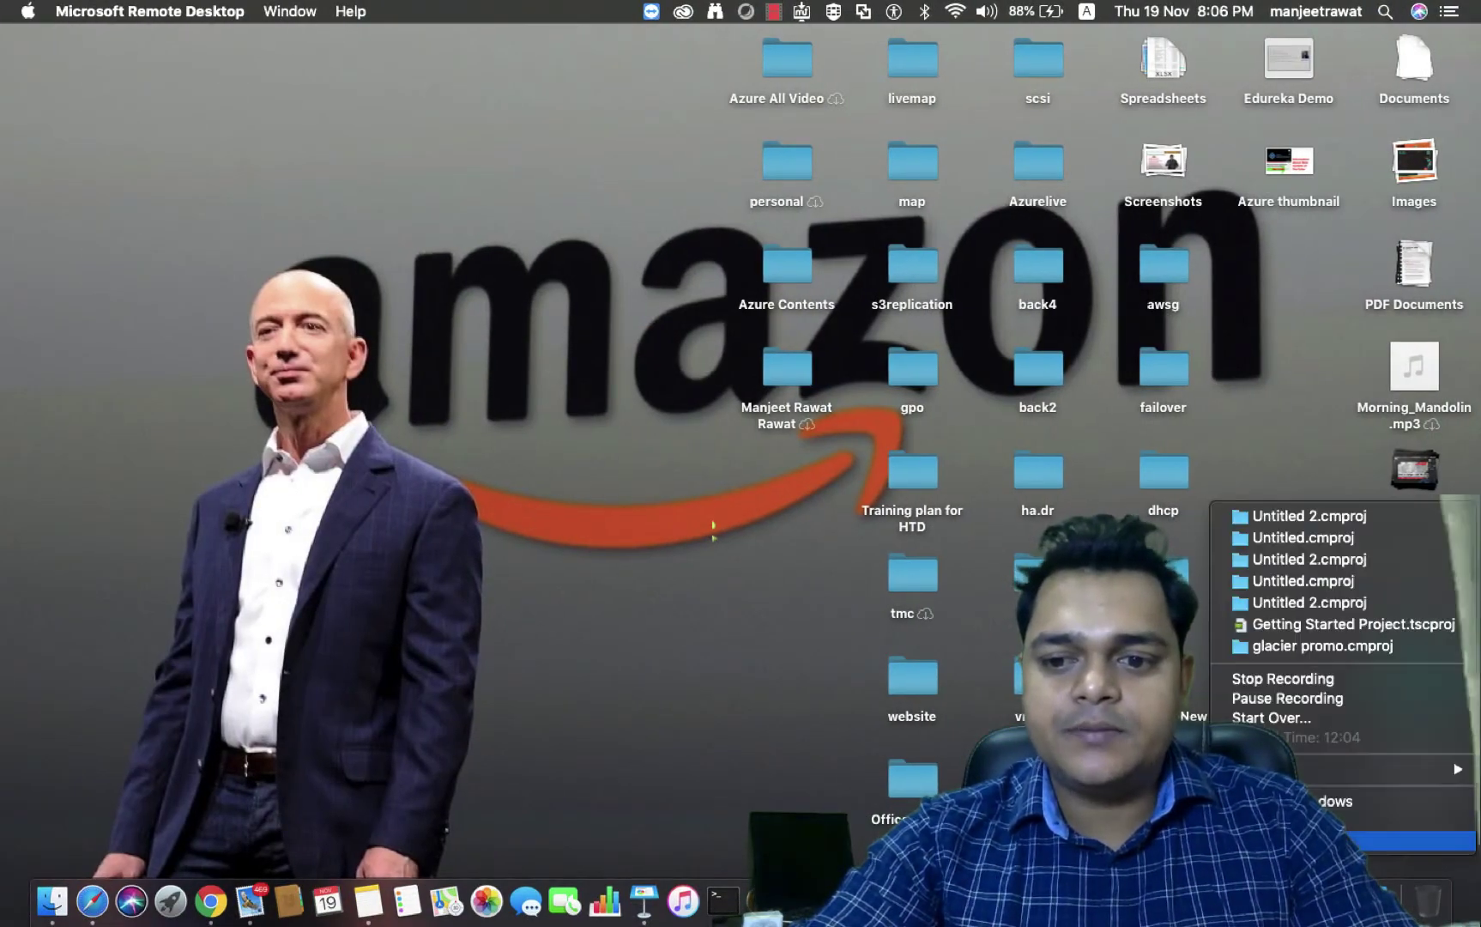
click(1278, 698)
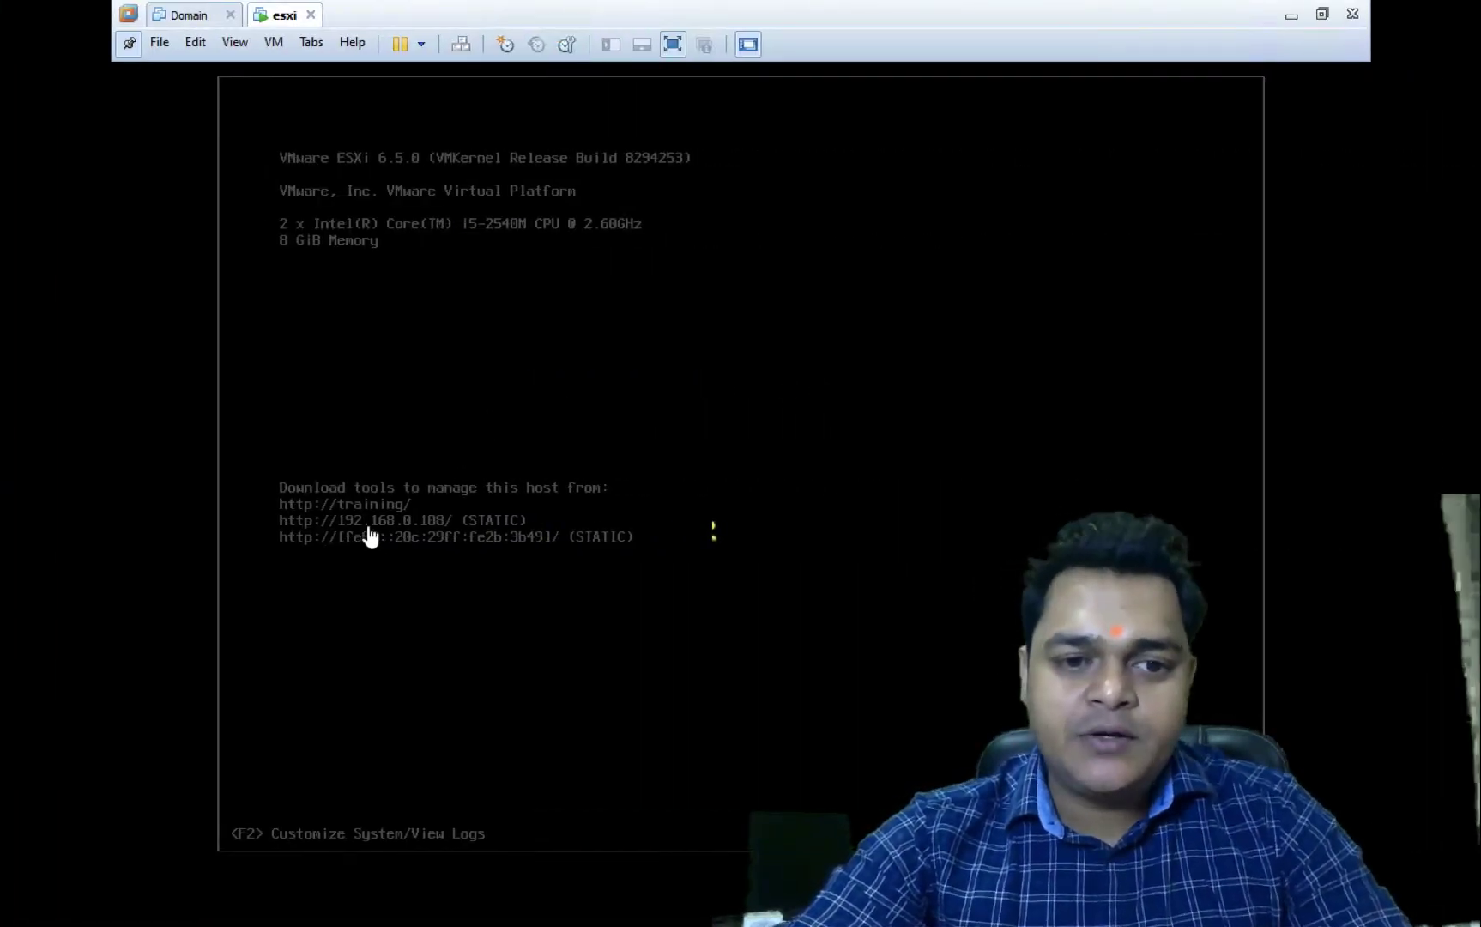
click(1292, 16)
In a new tab, load 192.168.0.108 and proceed past the certificate warning
click(278, 17)
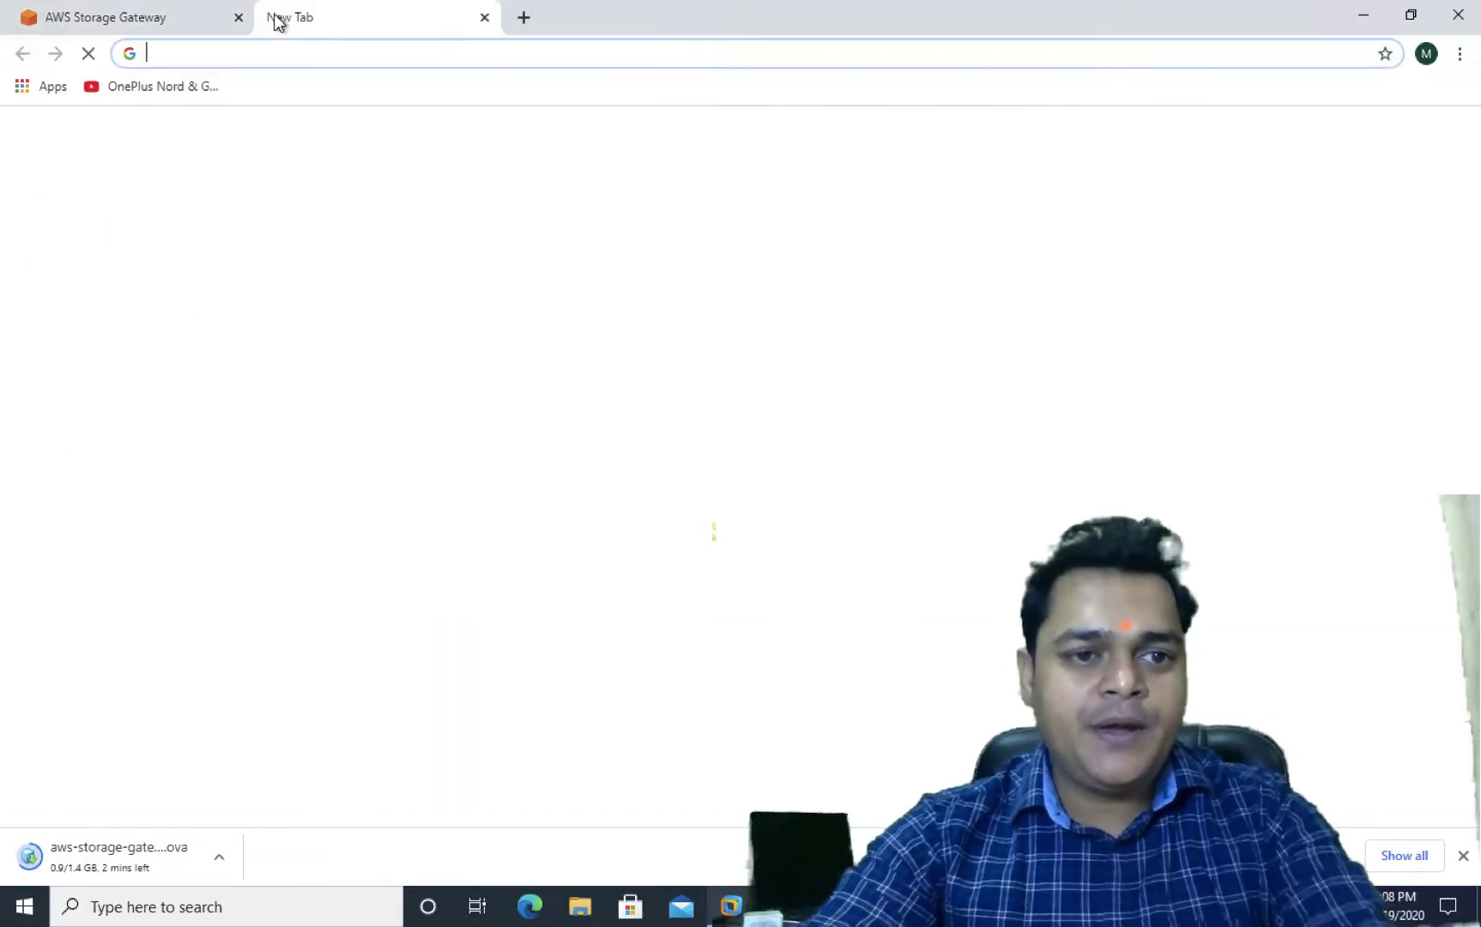
text(192.168.0.)
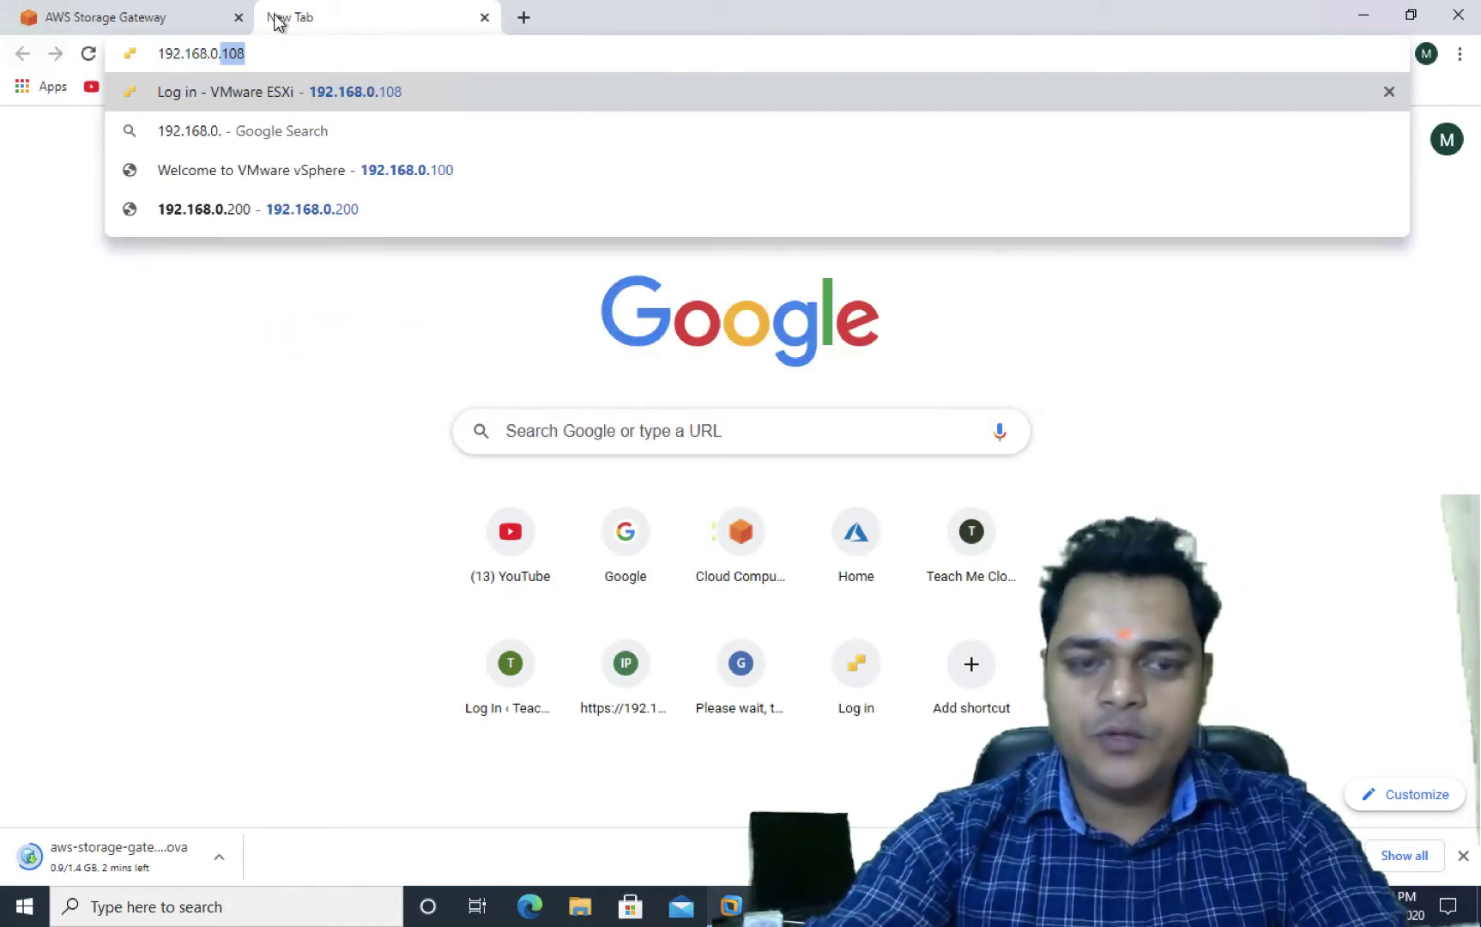
key(Return)
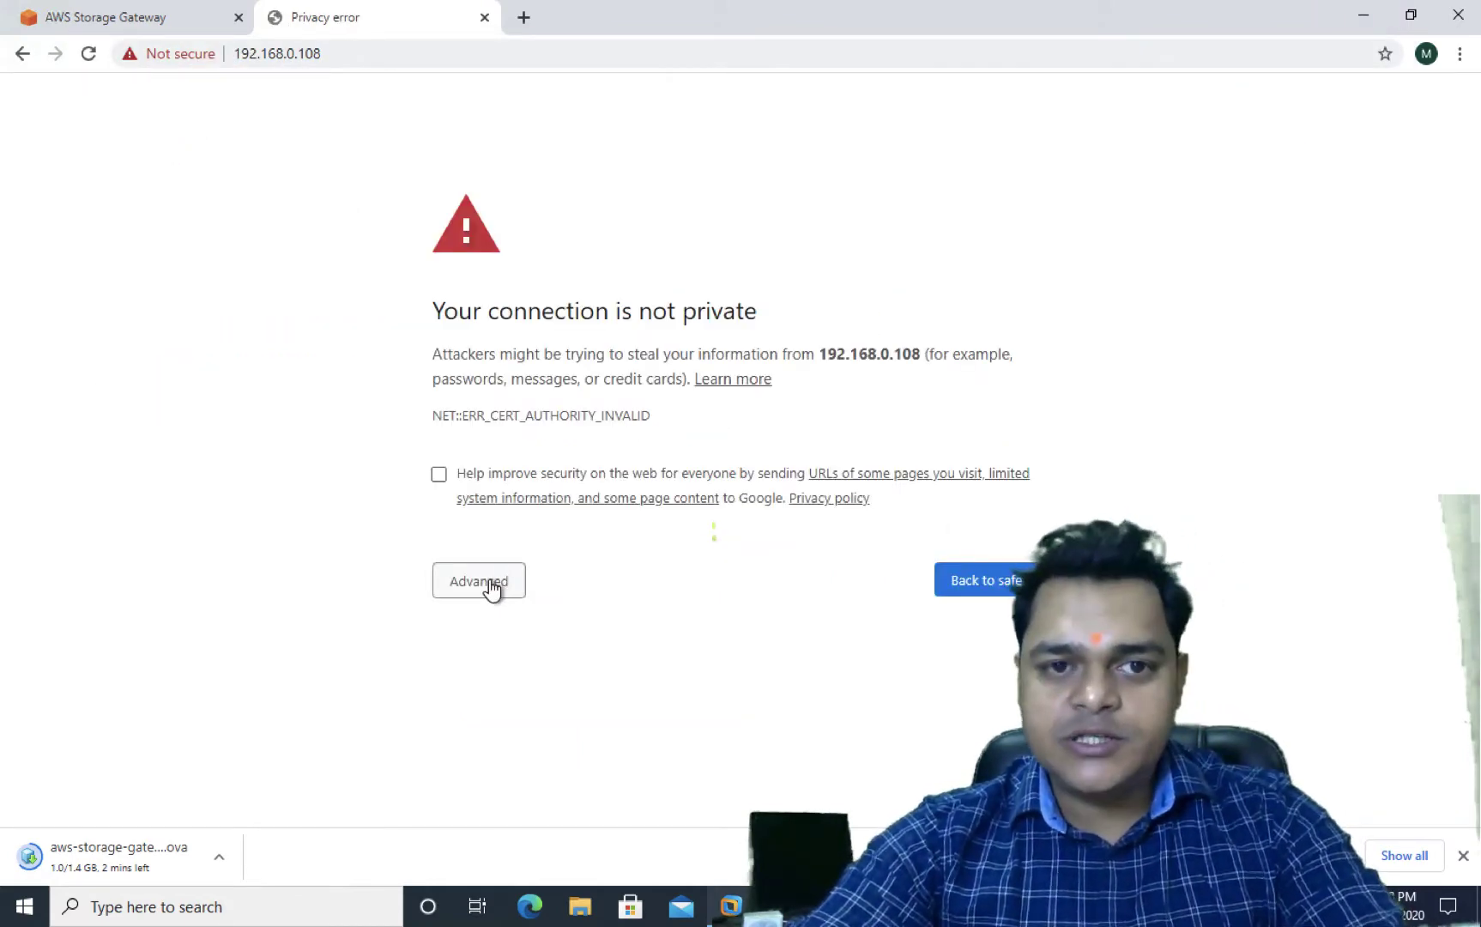
click(490, 589)
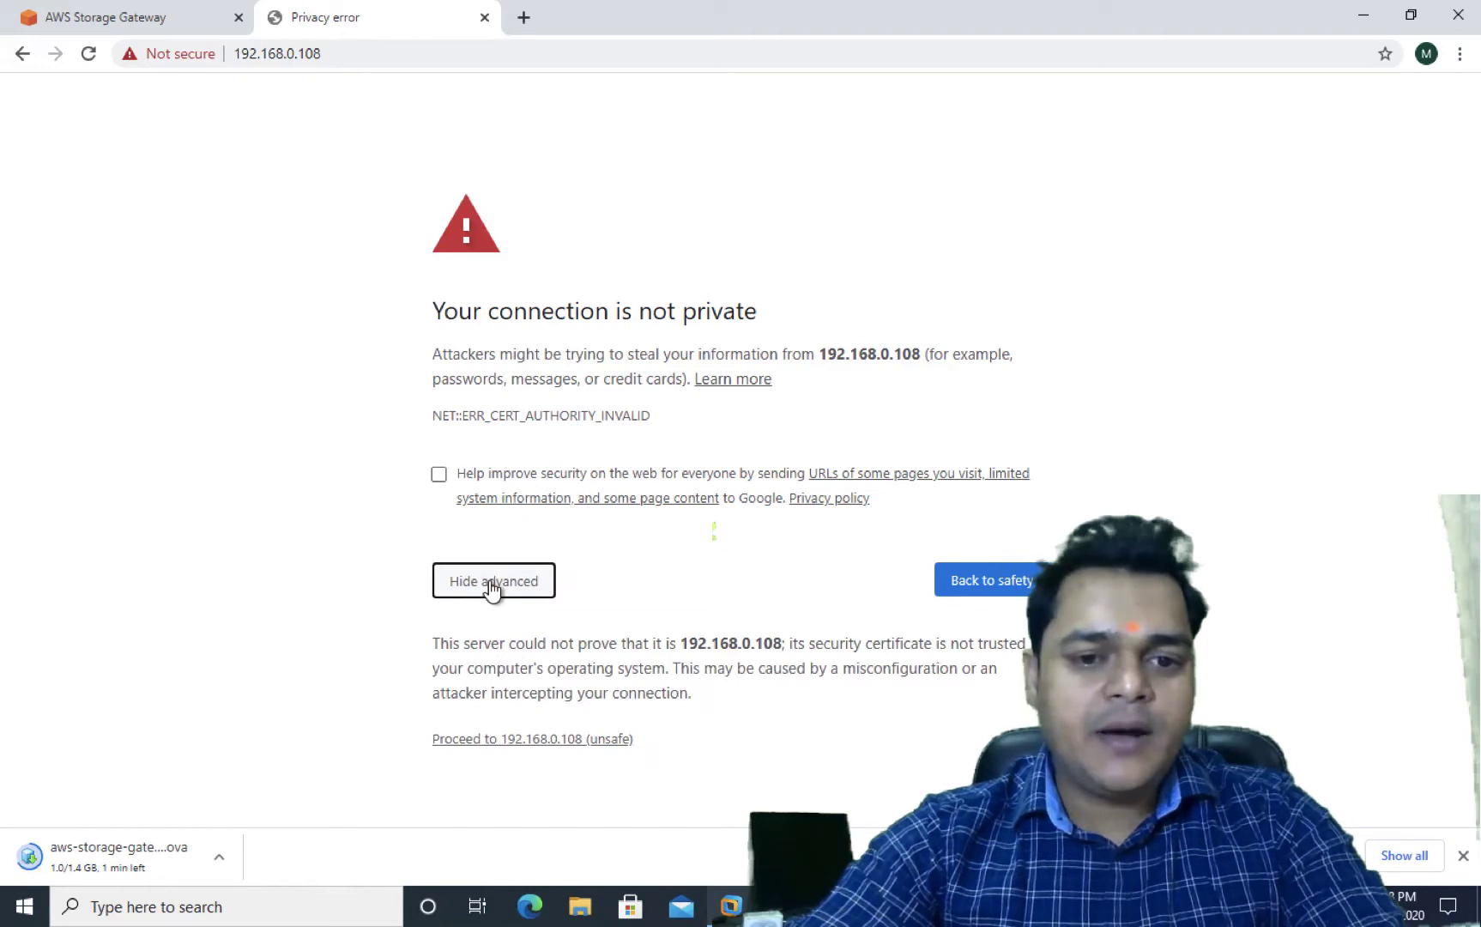
click(506, 741)
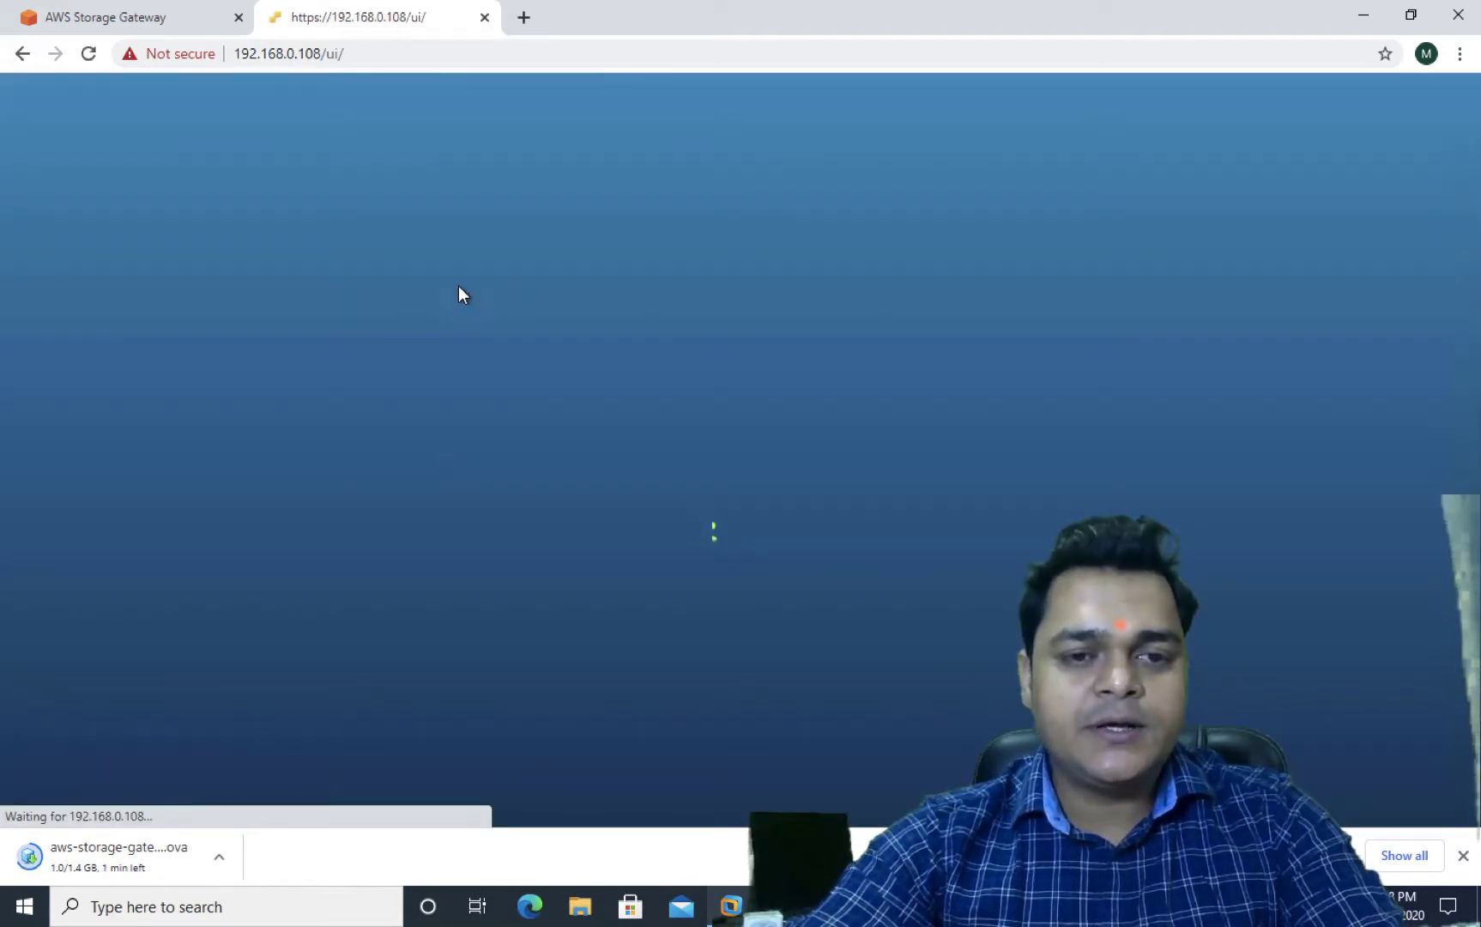
Log in to the ESXi Host Client as root with the account password
click(206, 422)
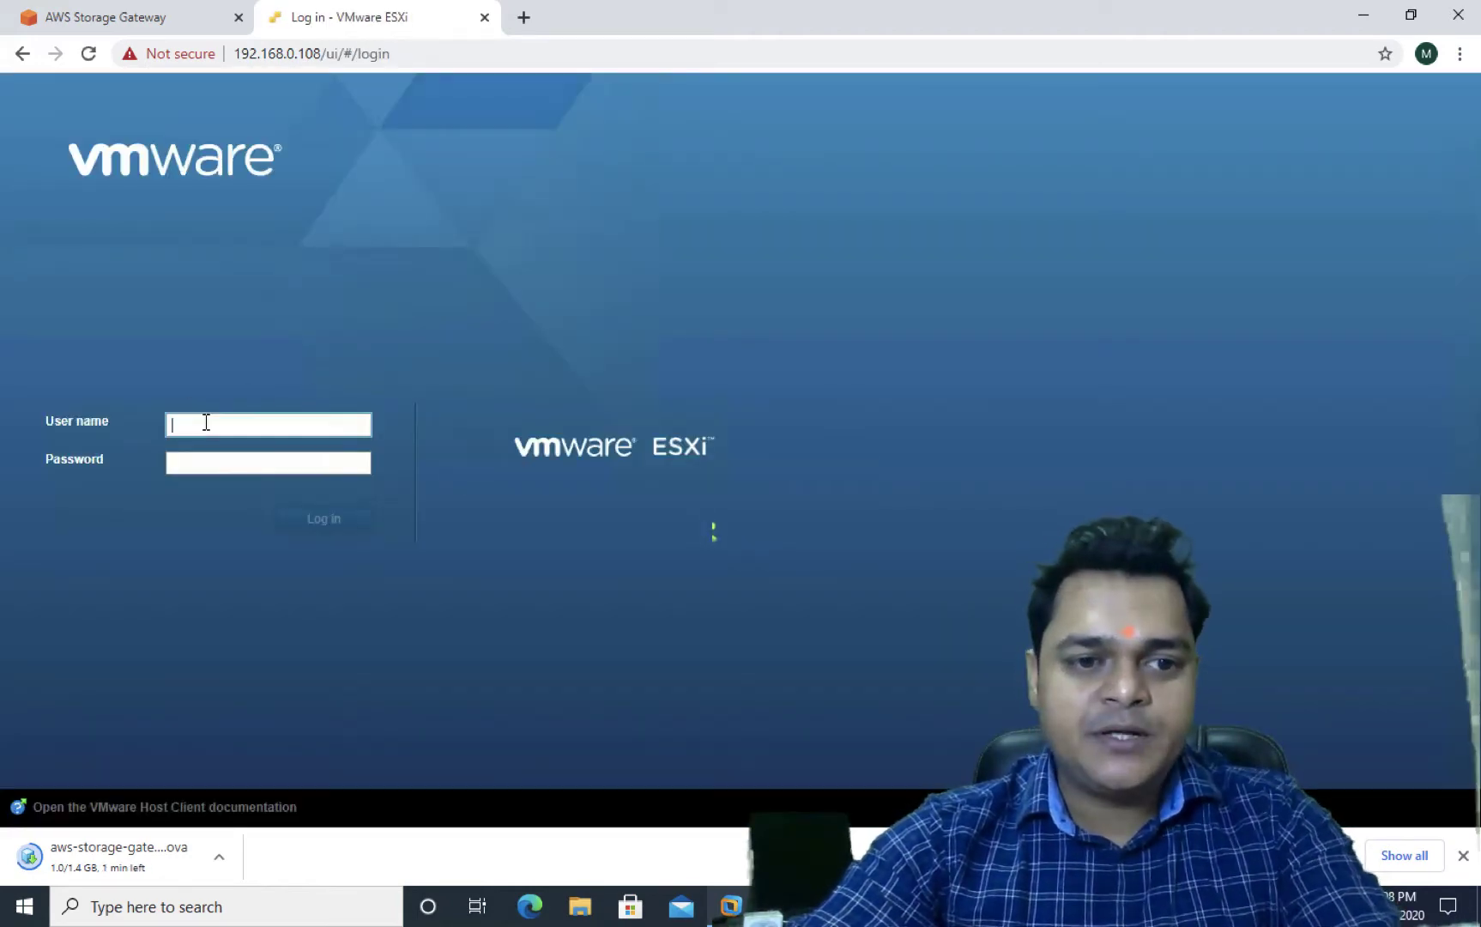
text(root)
key(Tab)
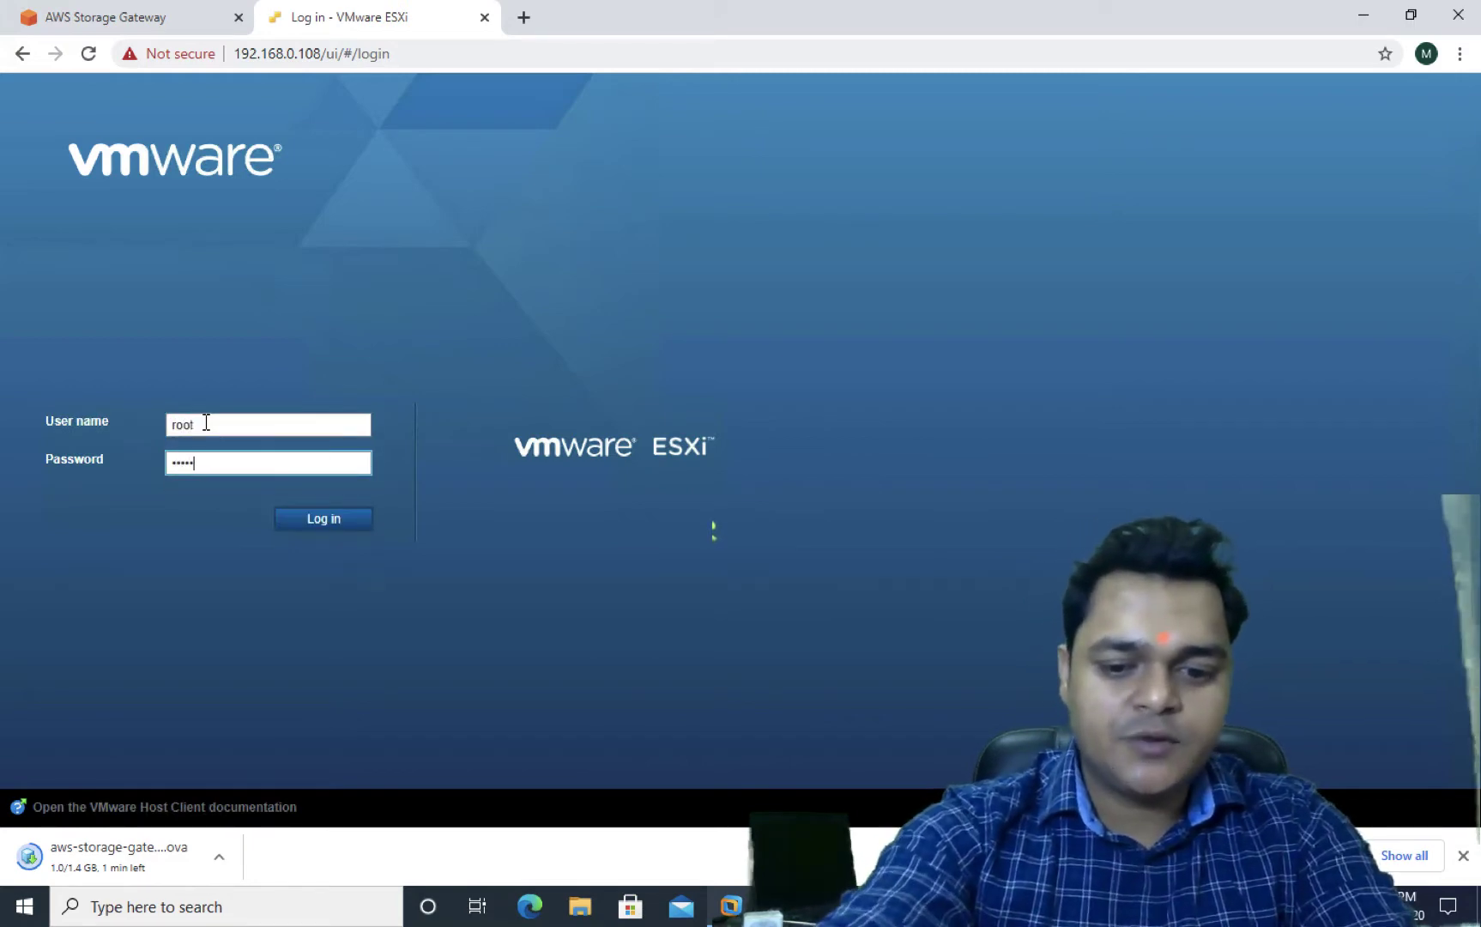
key(Return)
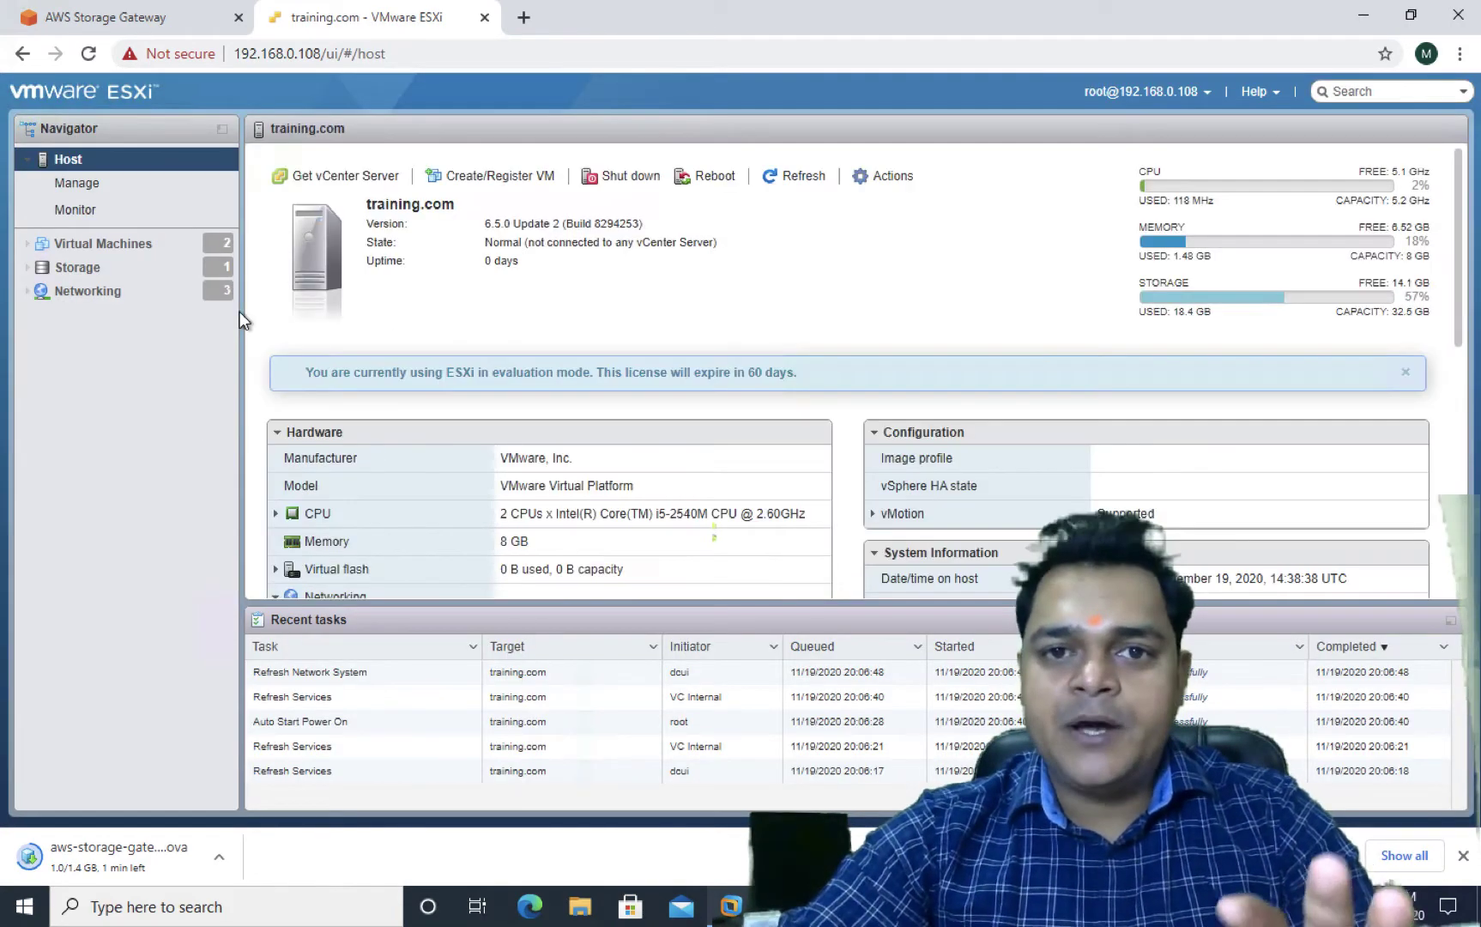
Delete the Windows-8 virtual machine, then show the host's networking port groups
click(120, 249)
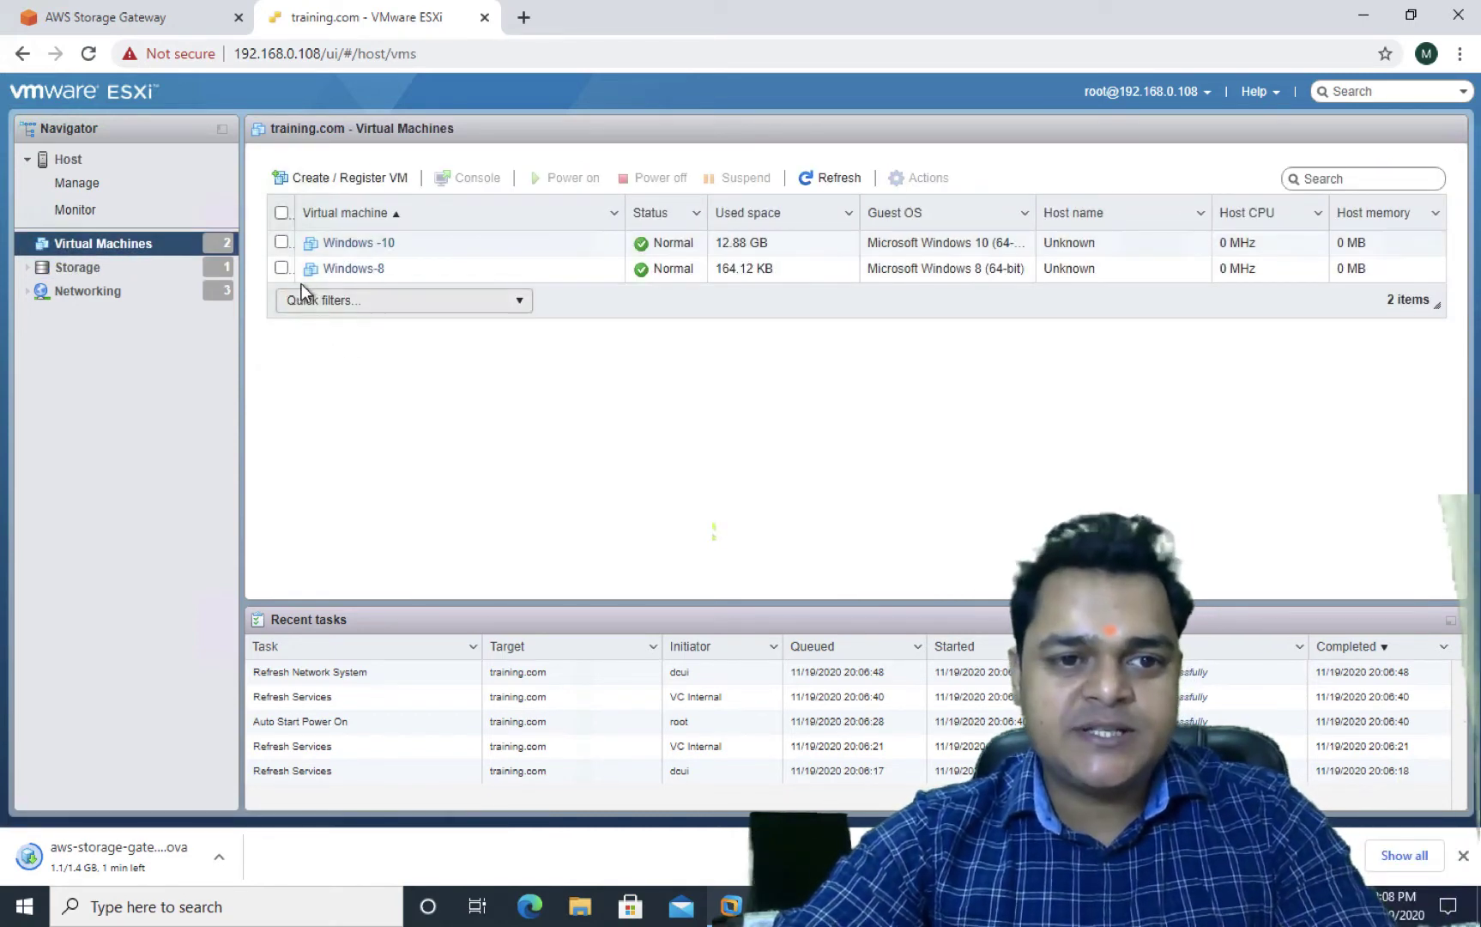
click(281, 268)
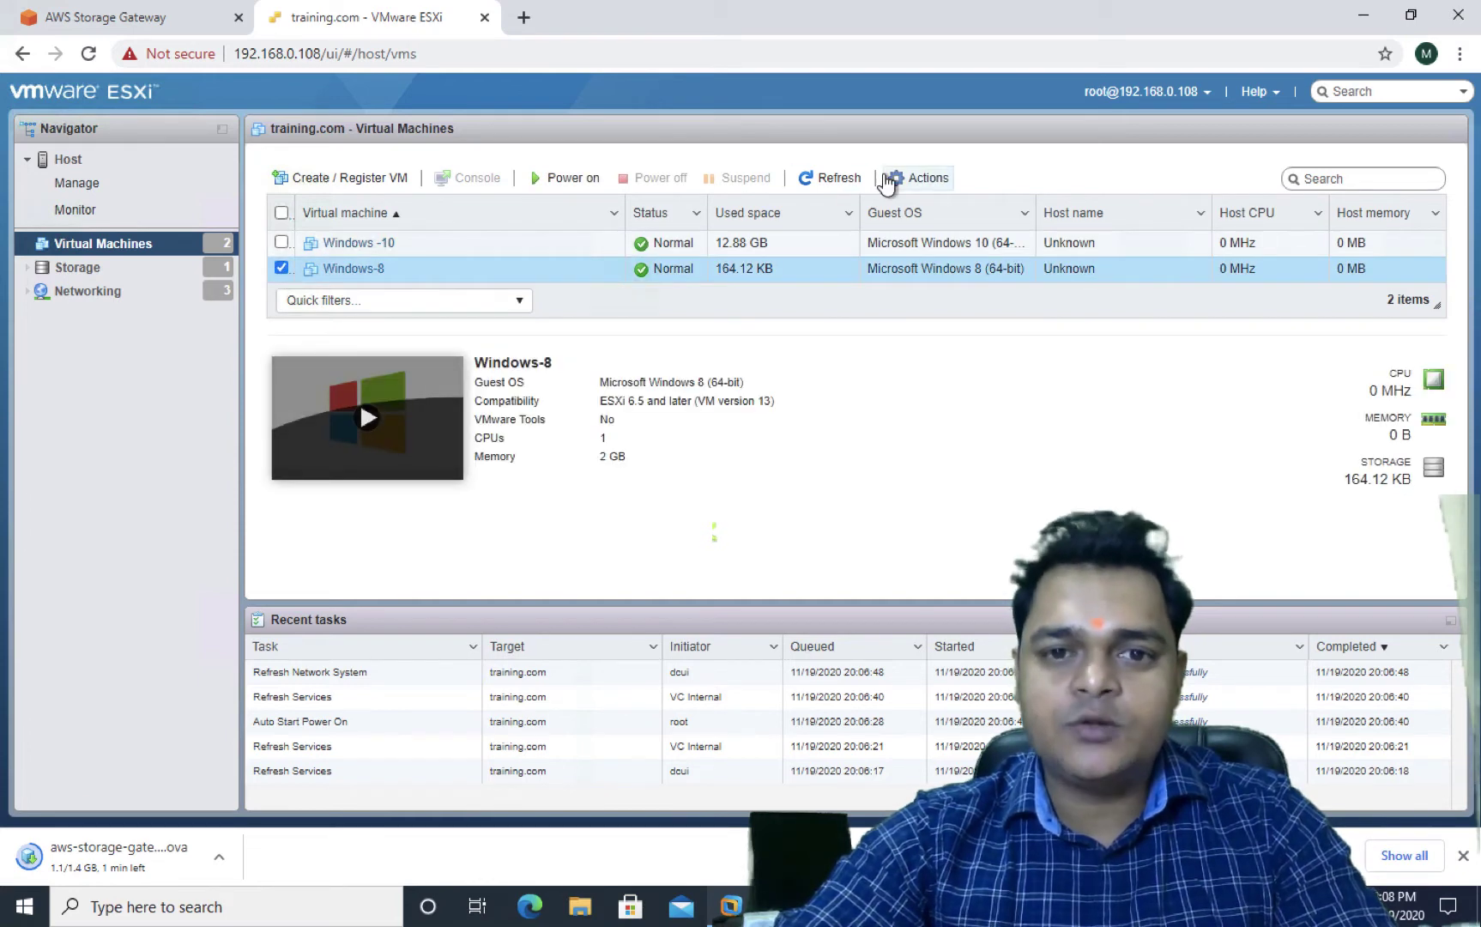
click(926, 178)
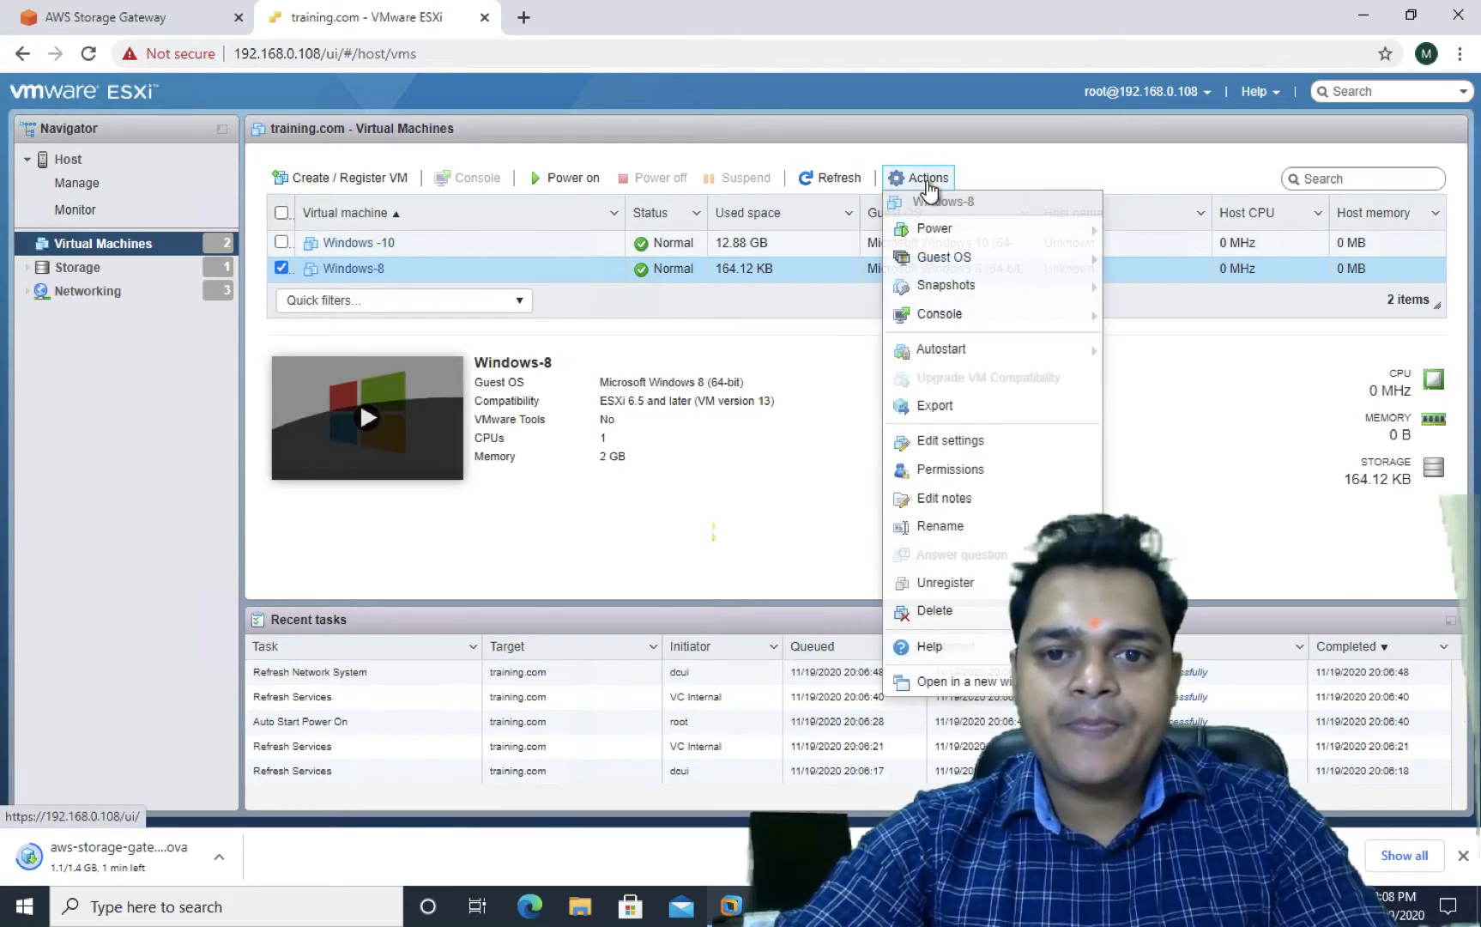
click(935, 610)
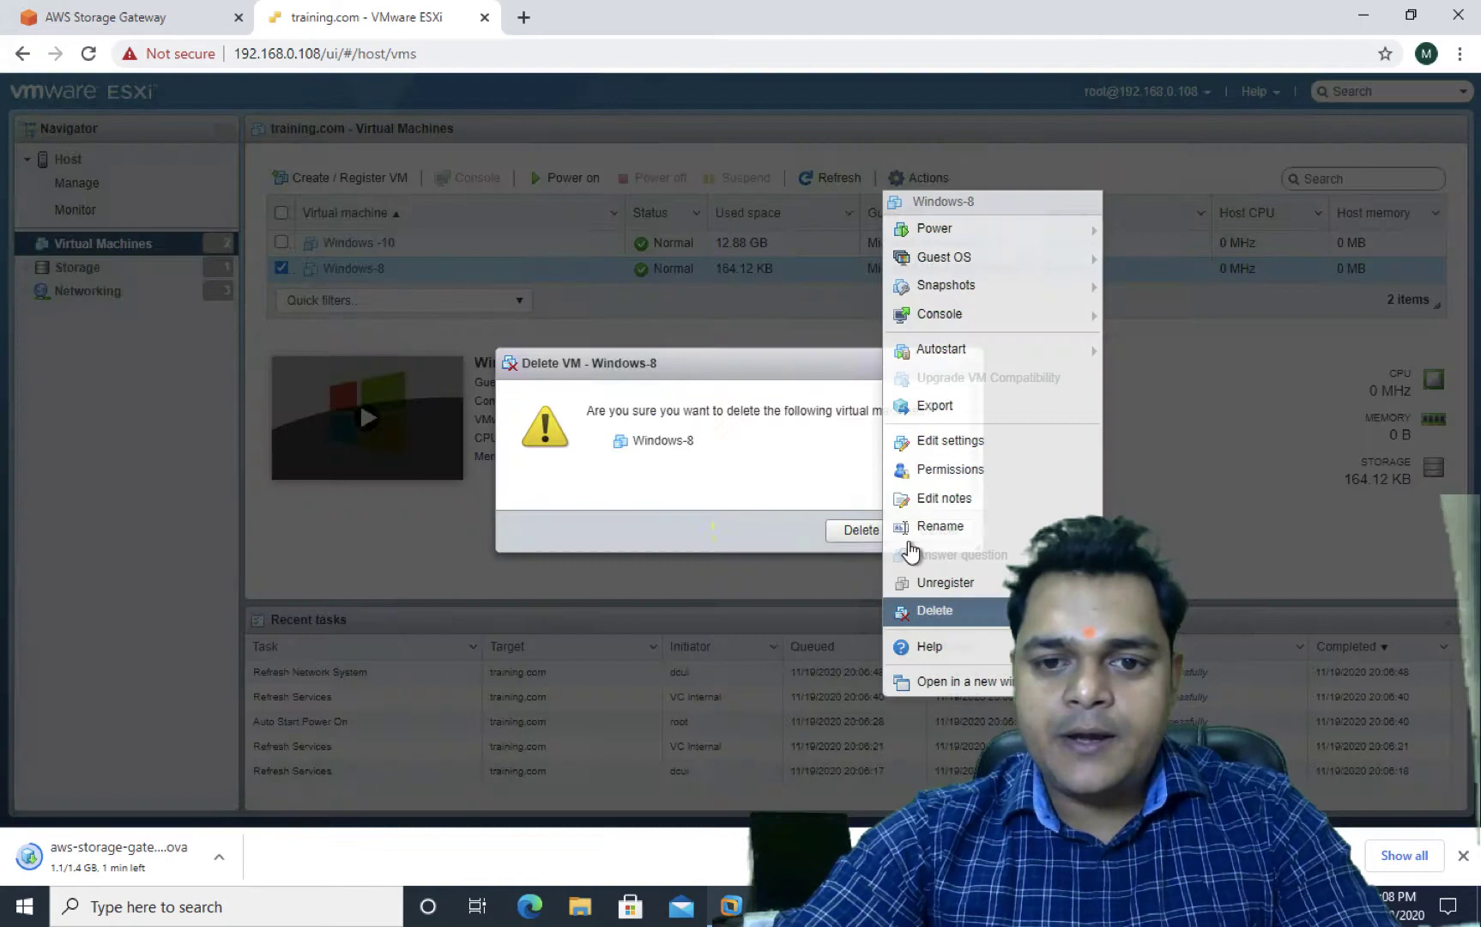
click(863, 529)
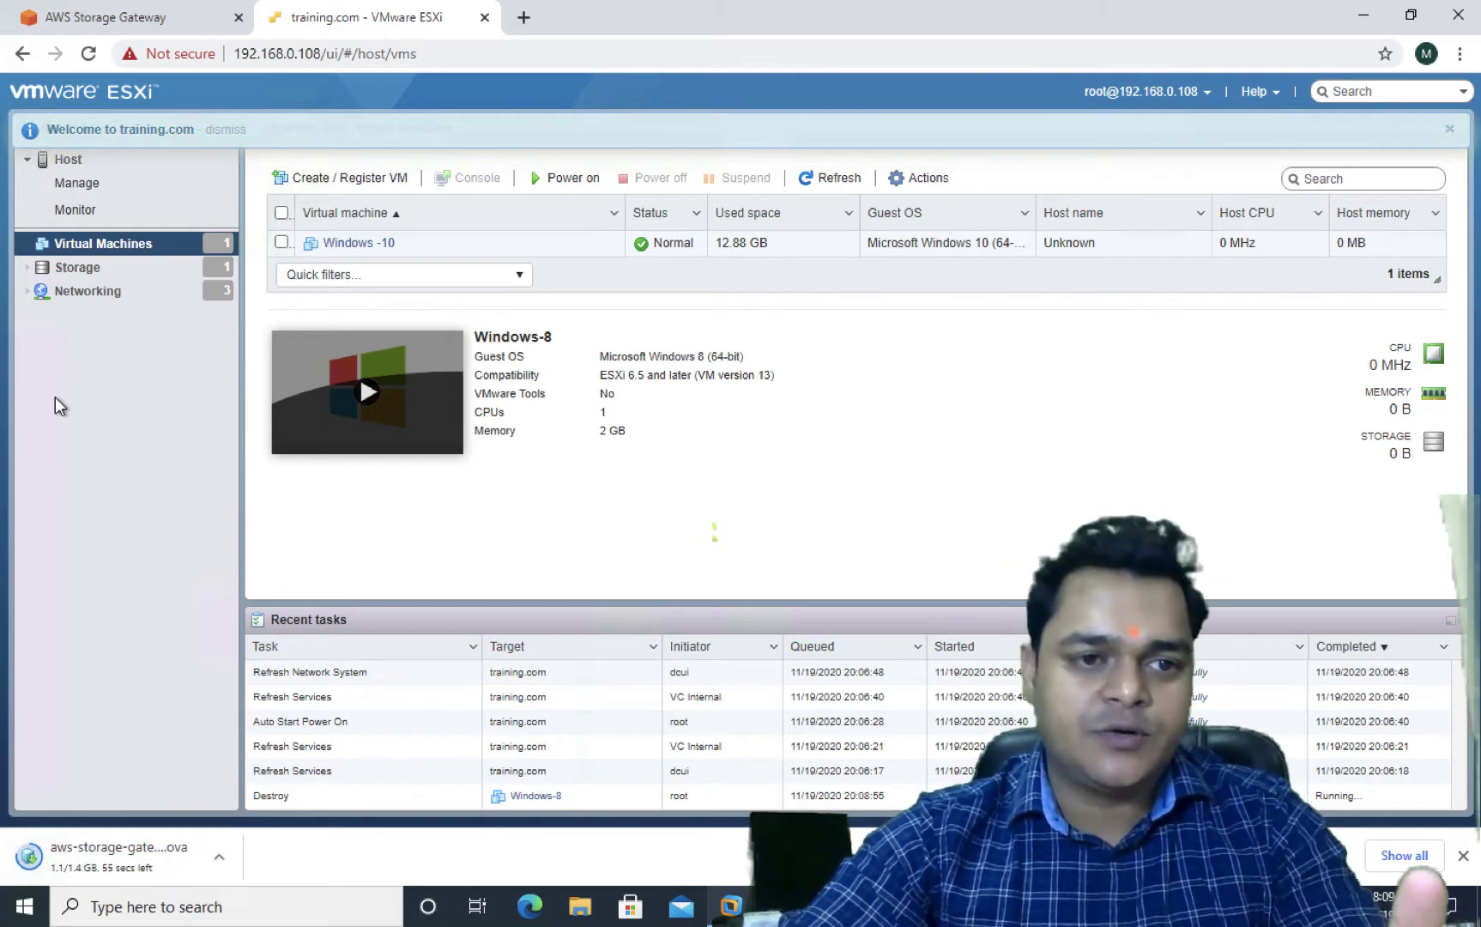
click(100, 294)
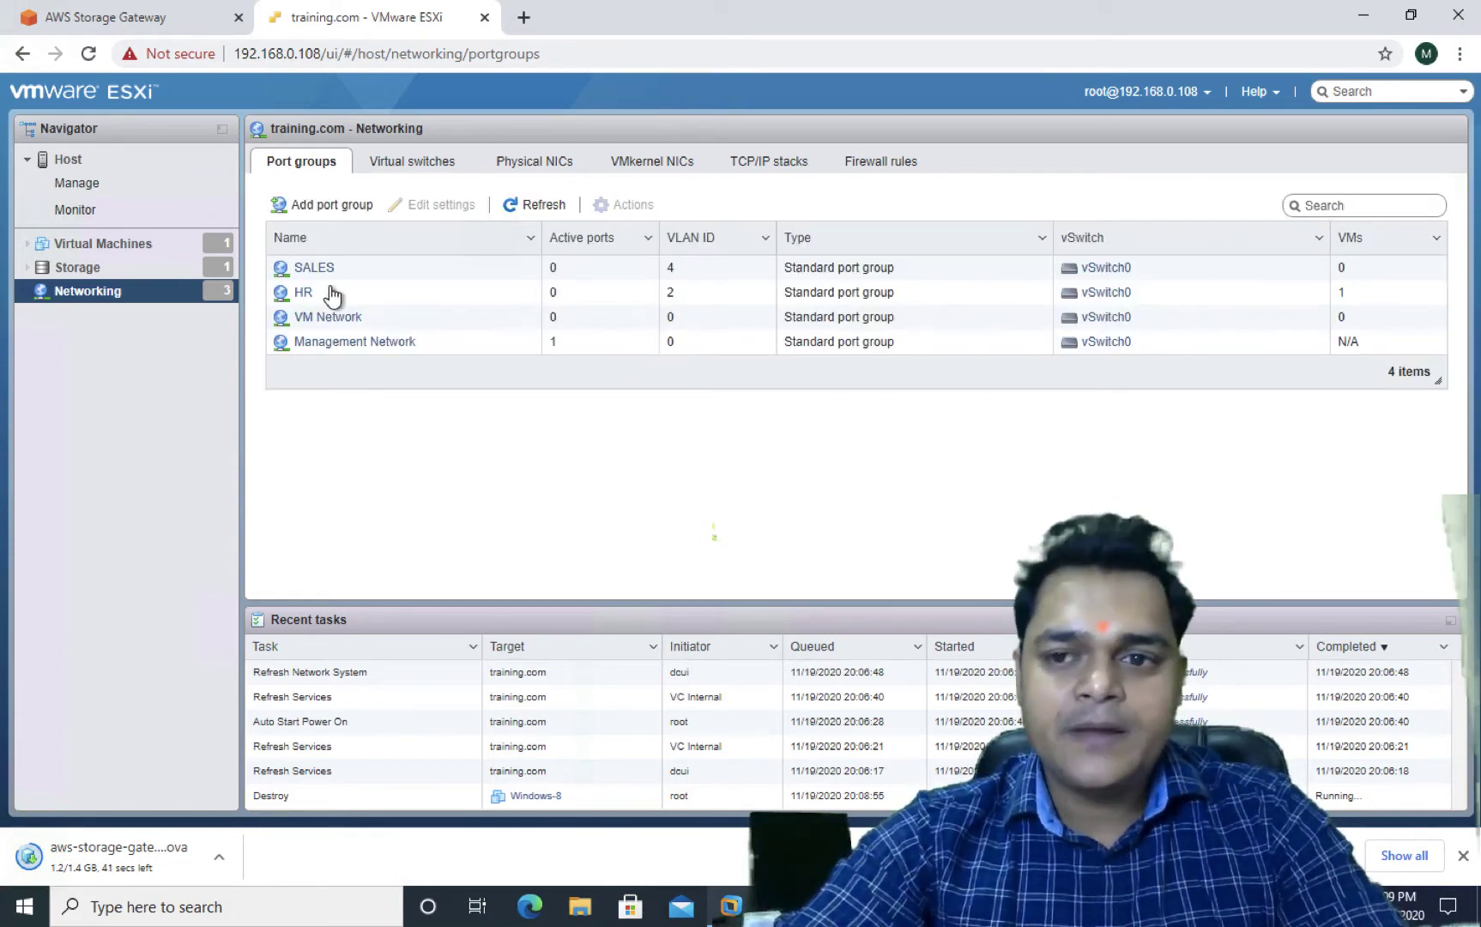
Try removing the HR port group and dismiss the resulting error
click(307, 293)
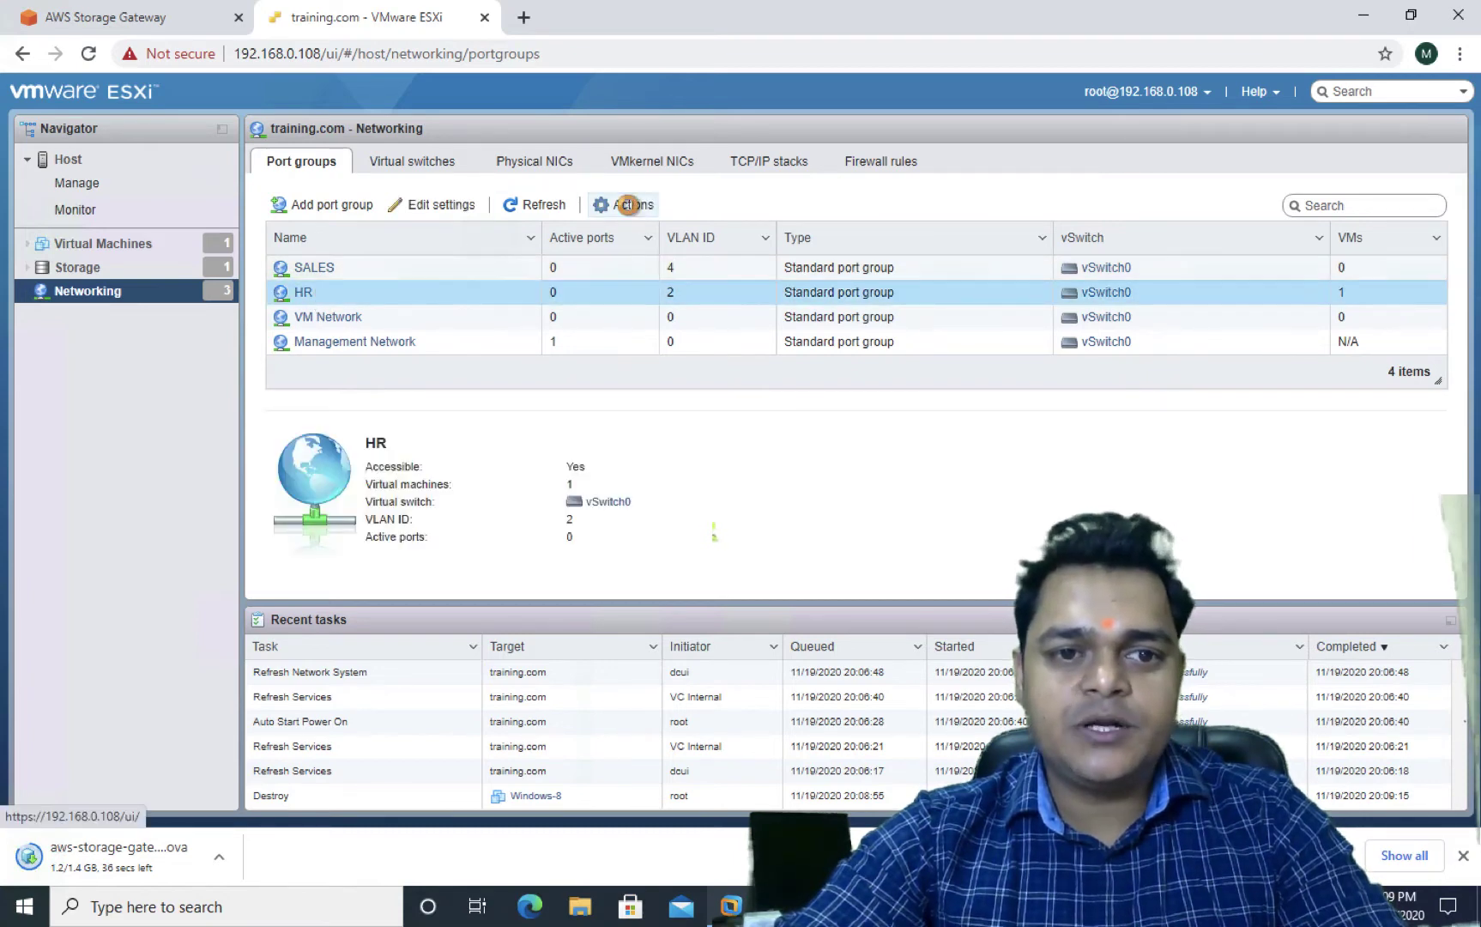
click(628, 204)
click(644, 285)
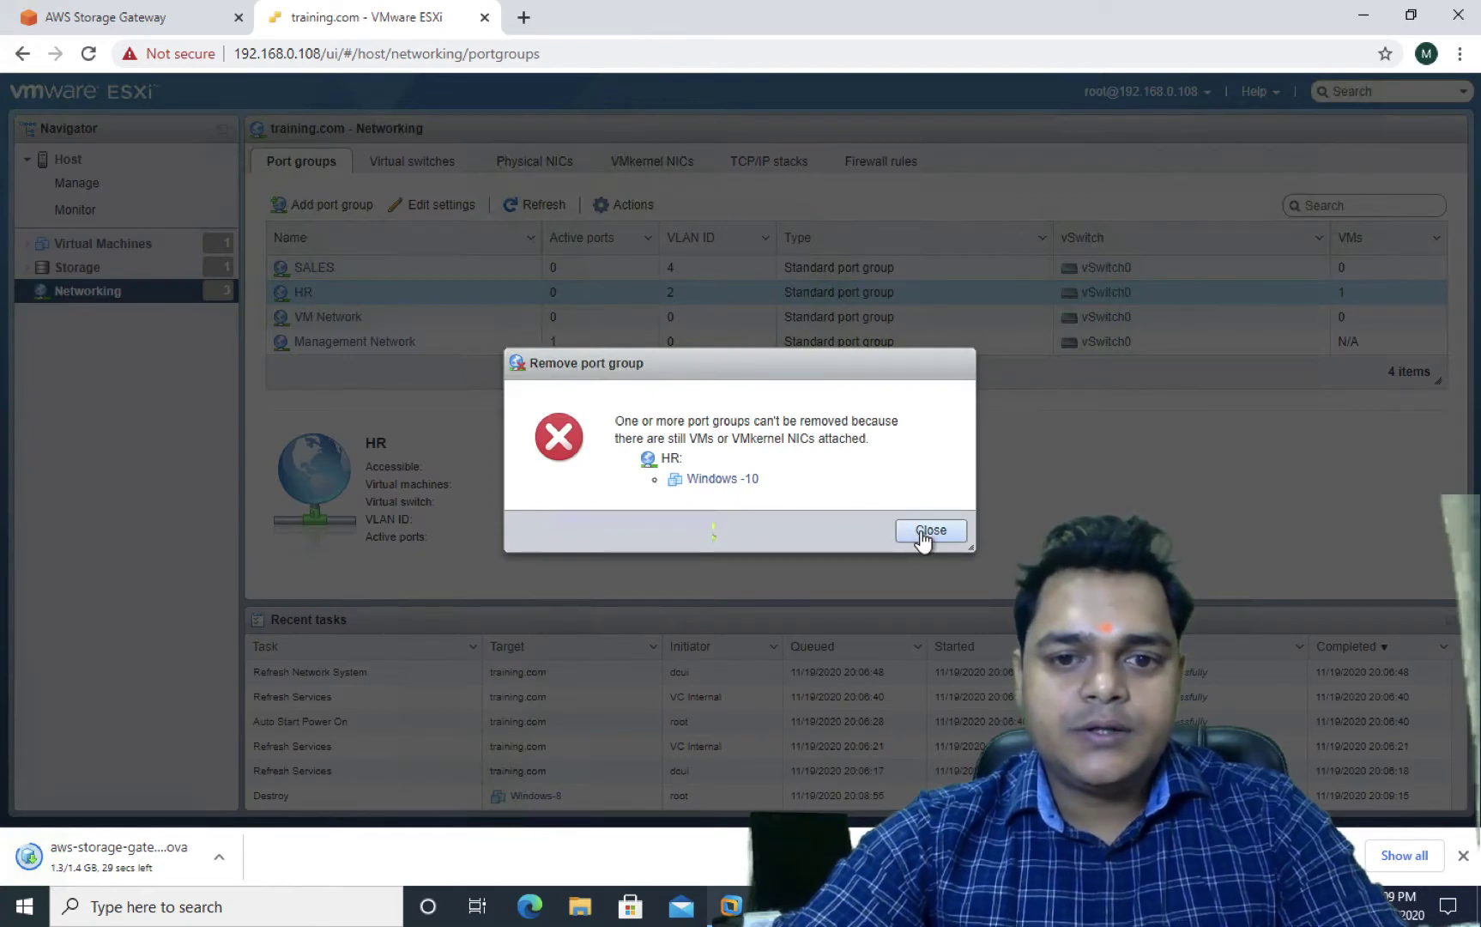
click(925, 532)
Connect Windows -10's Network Adapter 1 to VM Network and save the settings
click(102, 250)
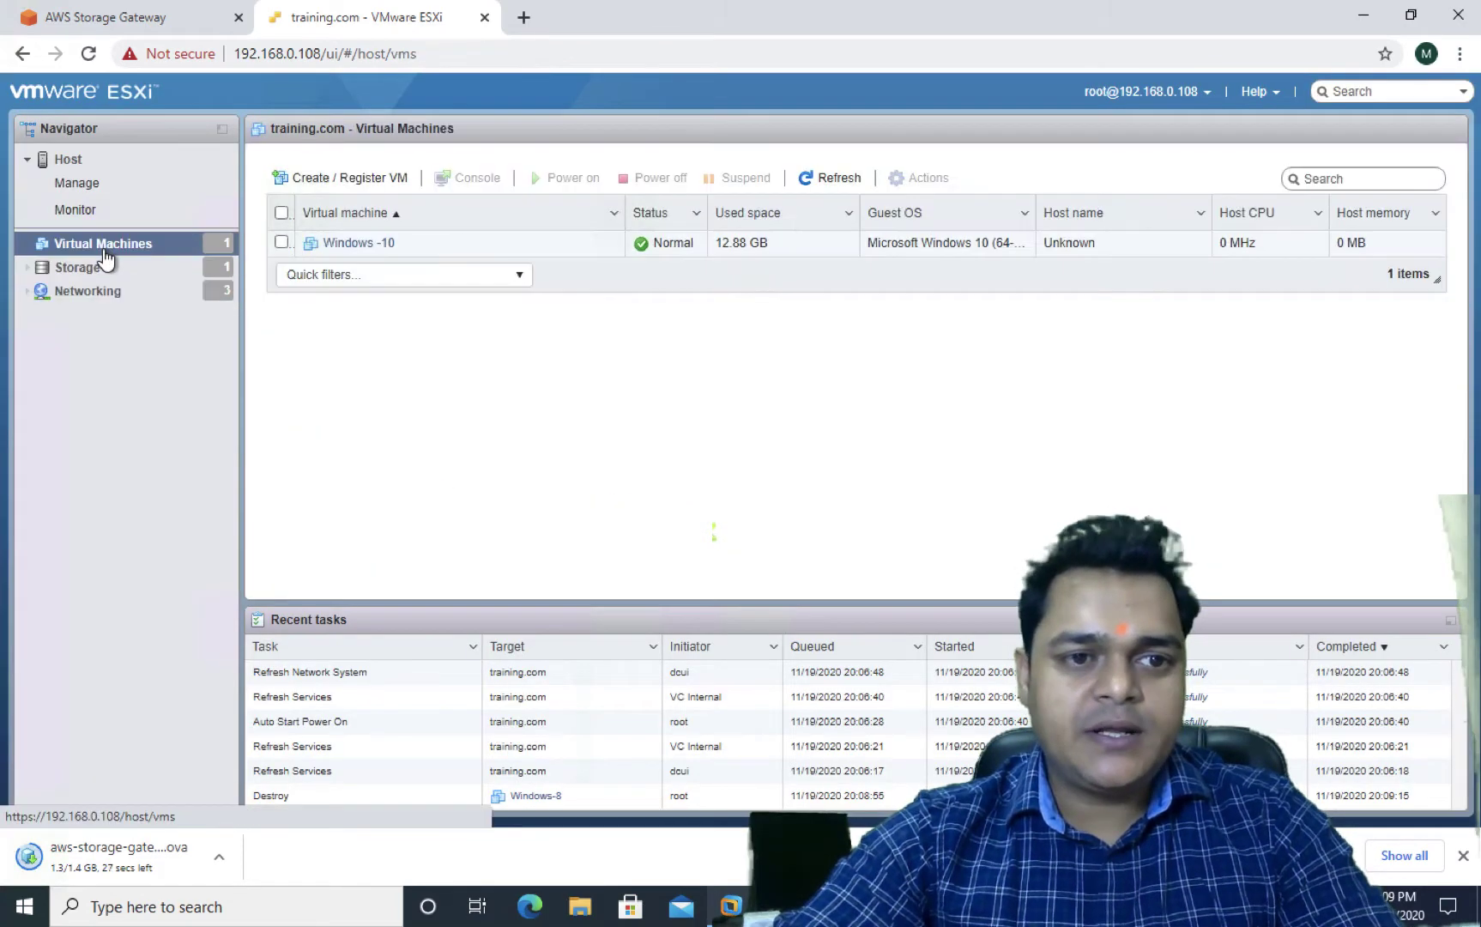
right_click(104, 256)
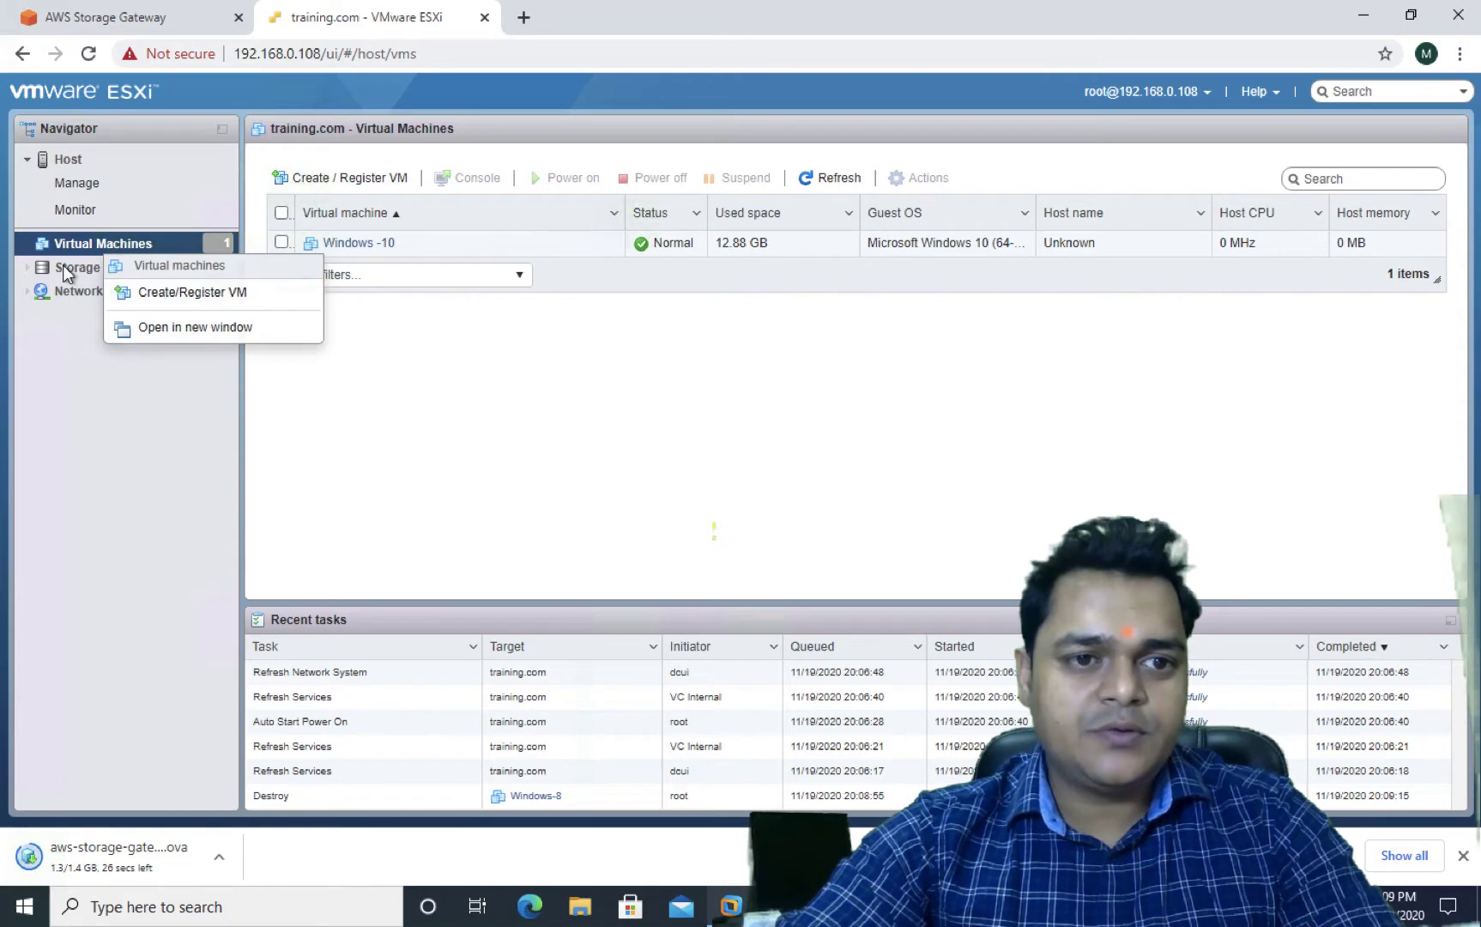
key(Escape)
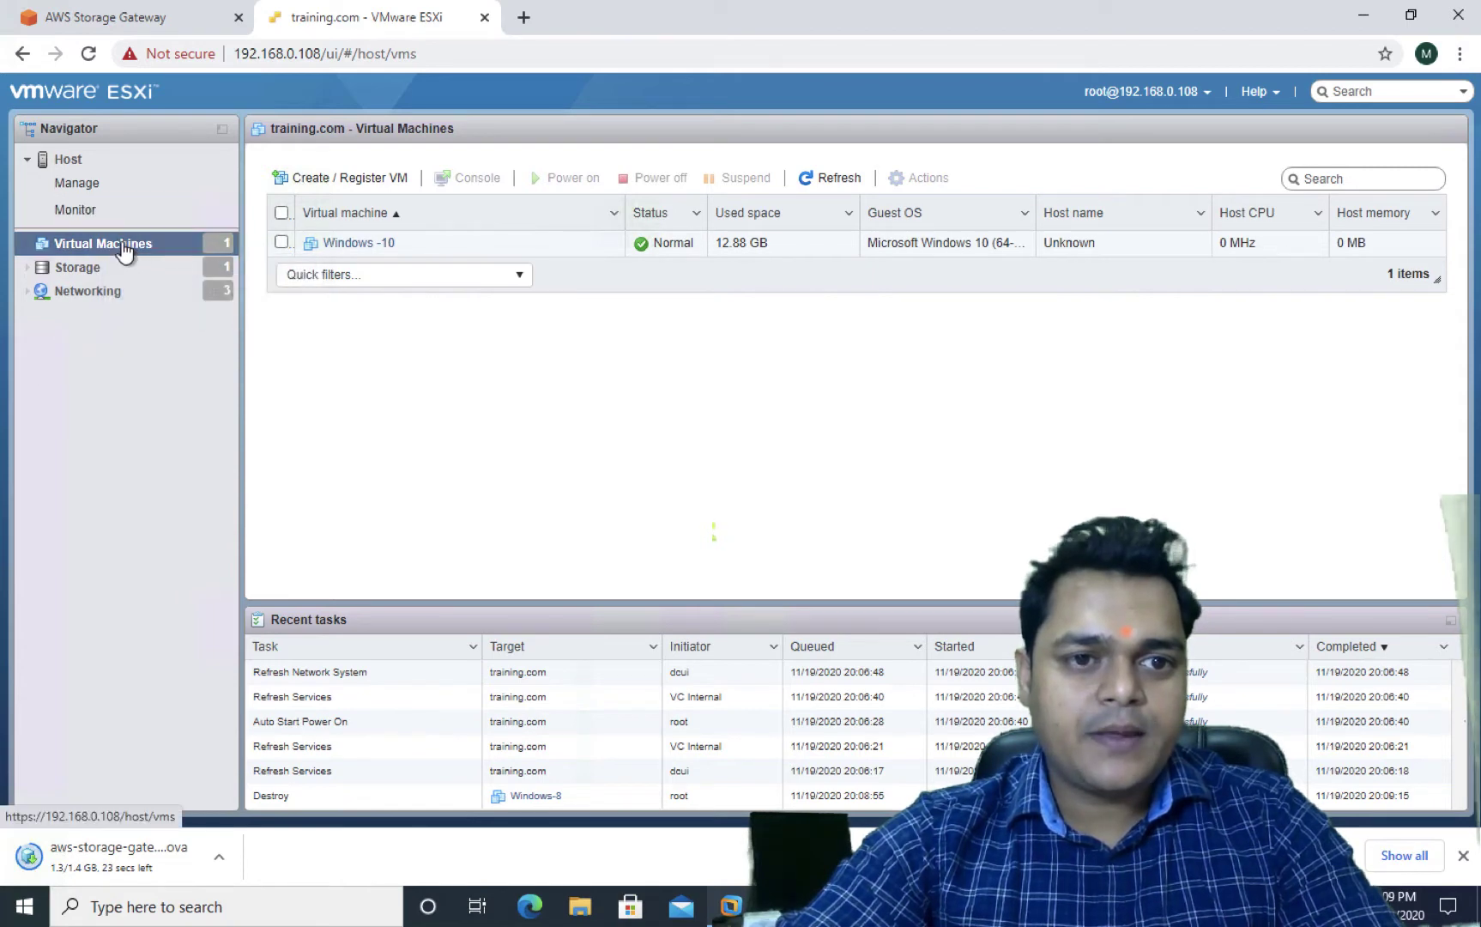
right_click(381, 245)
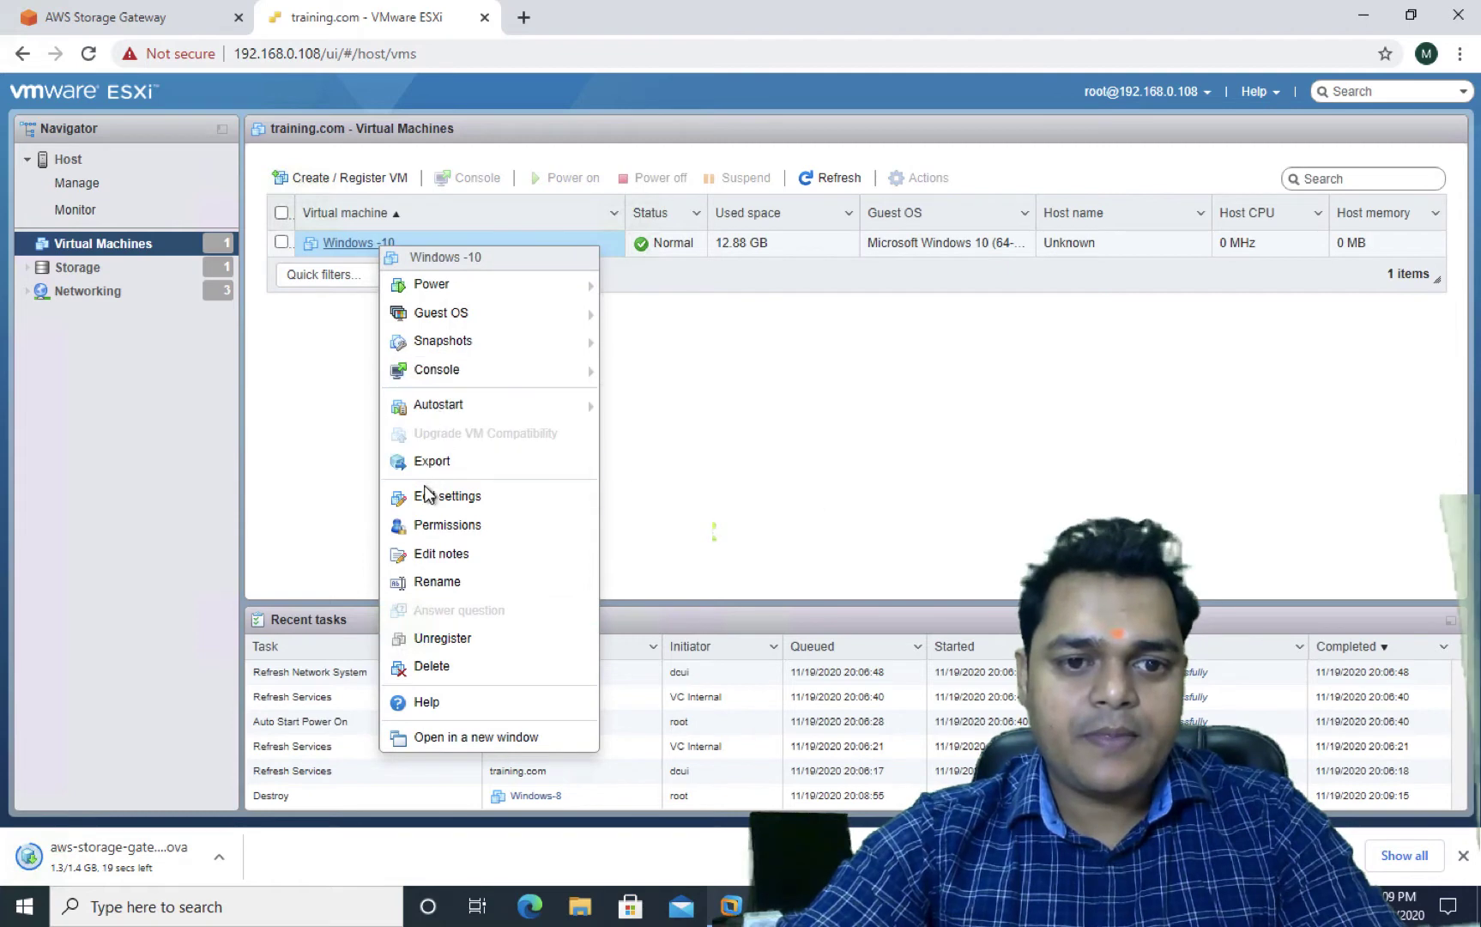
click(429, 496)
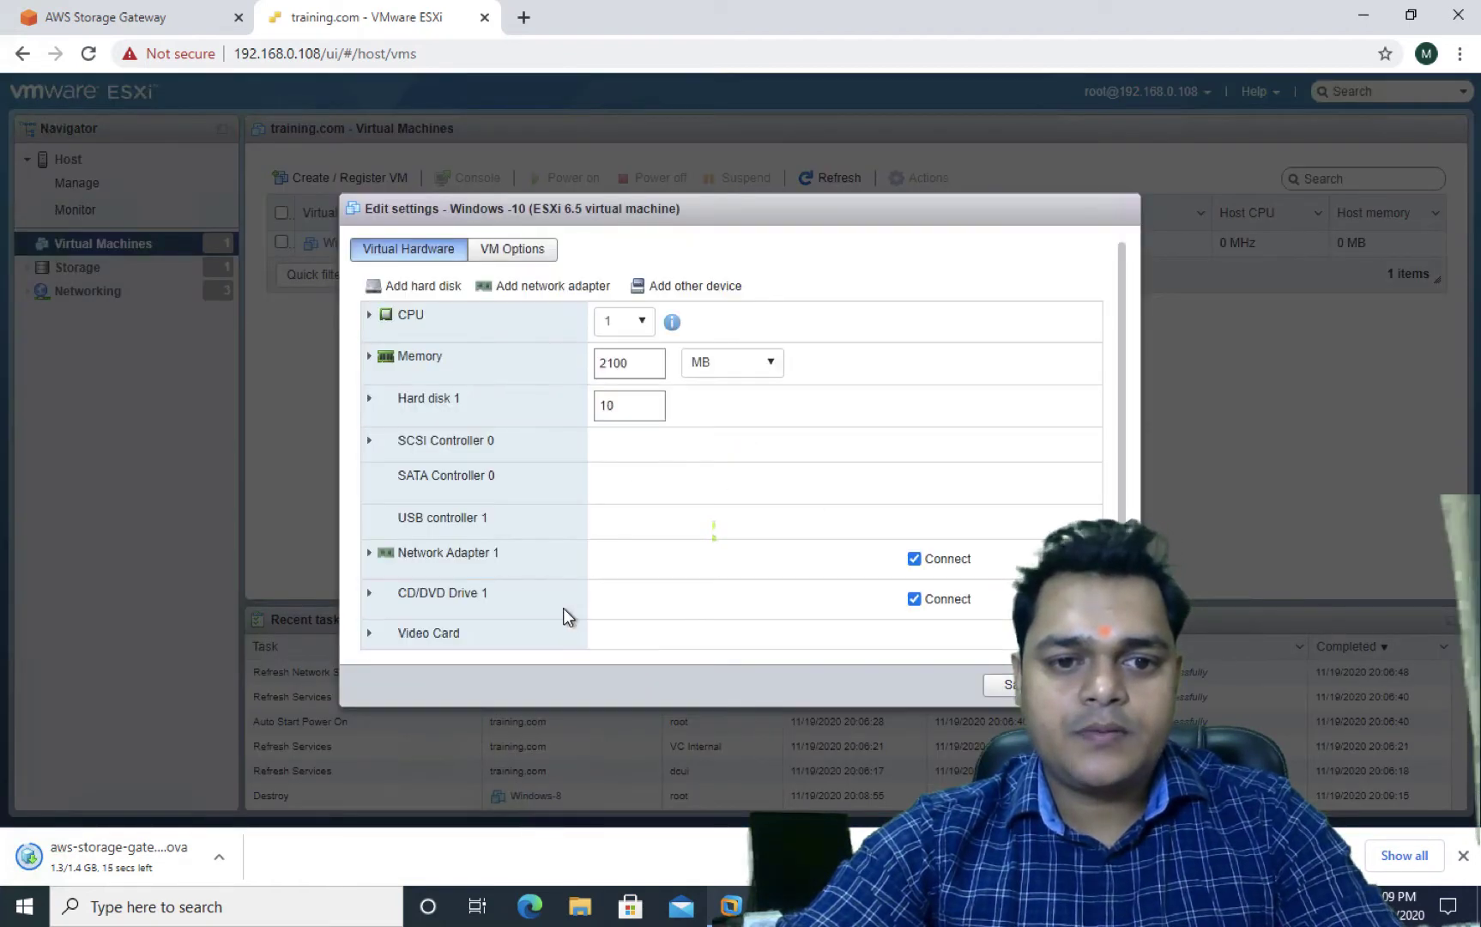
click(746, 579)
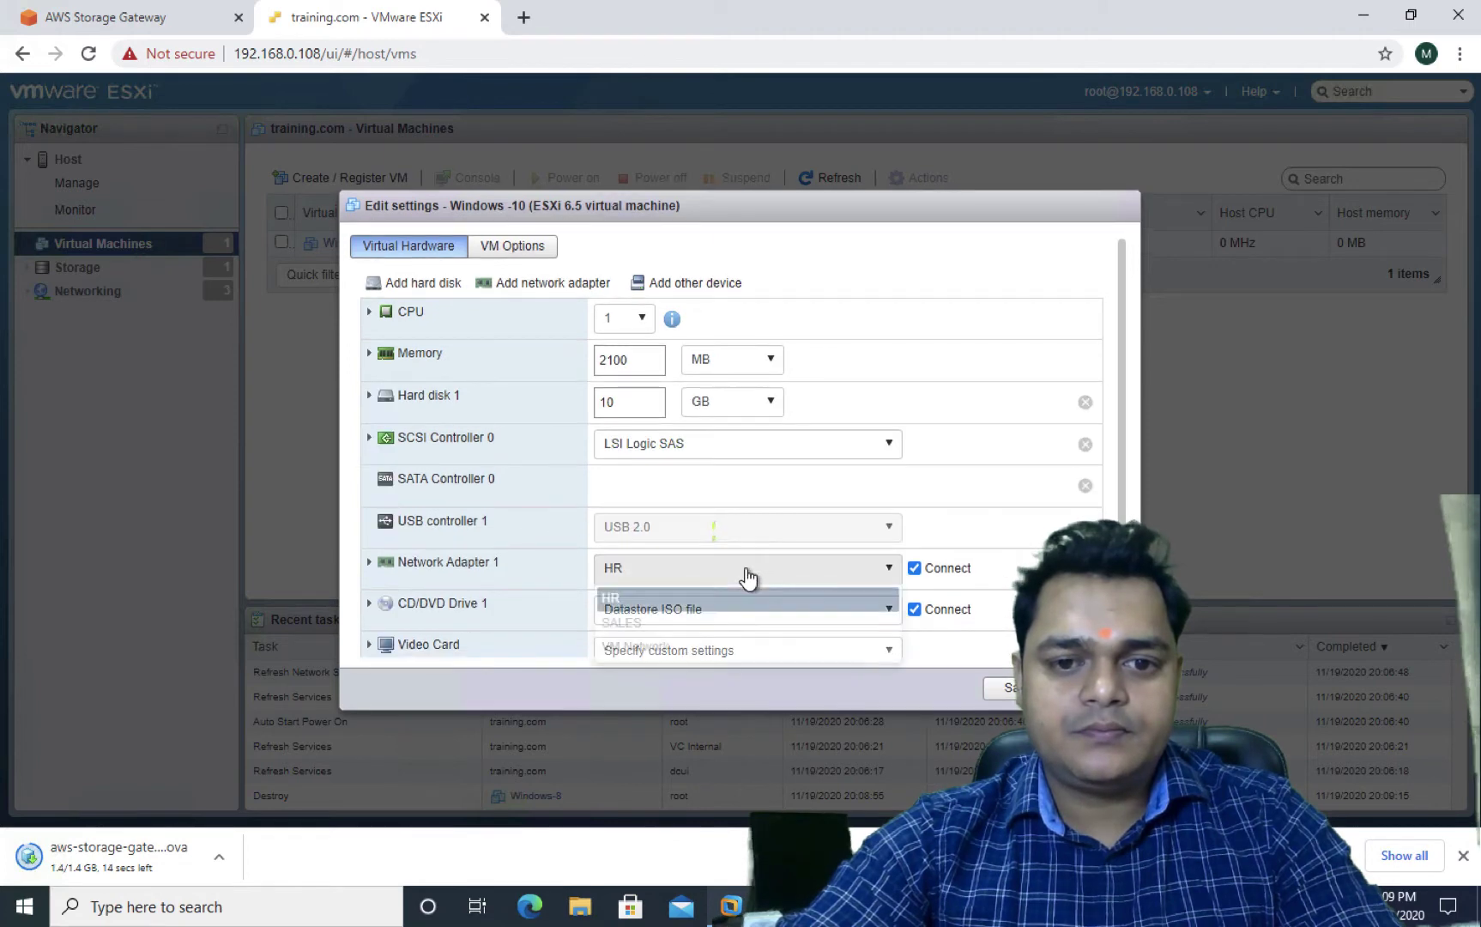
click(642, 648)
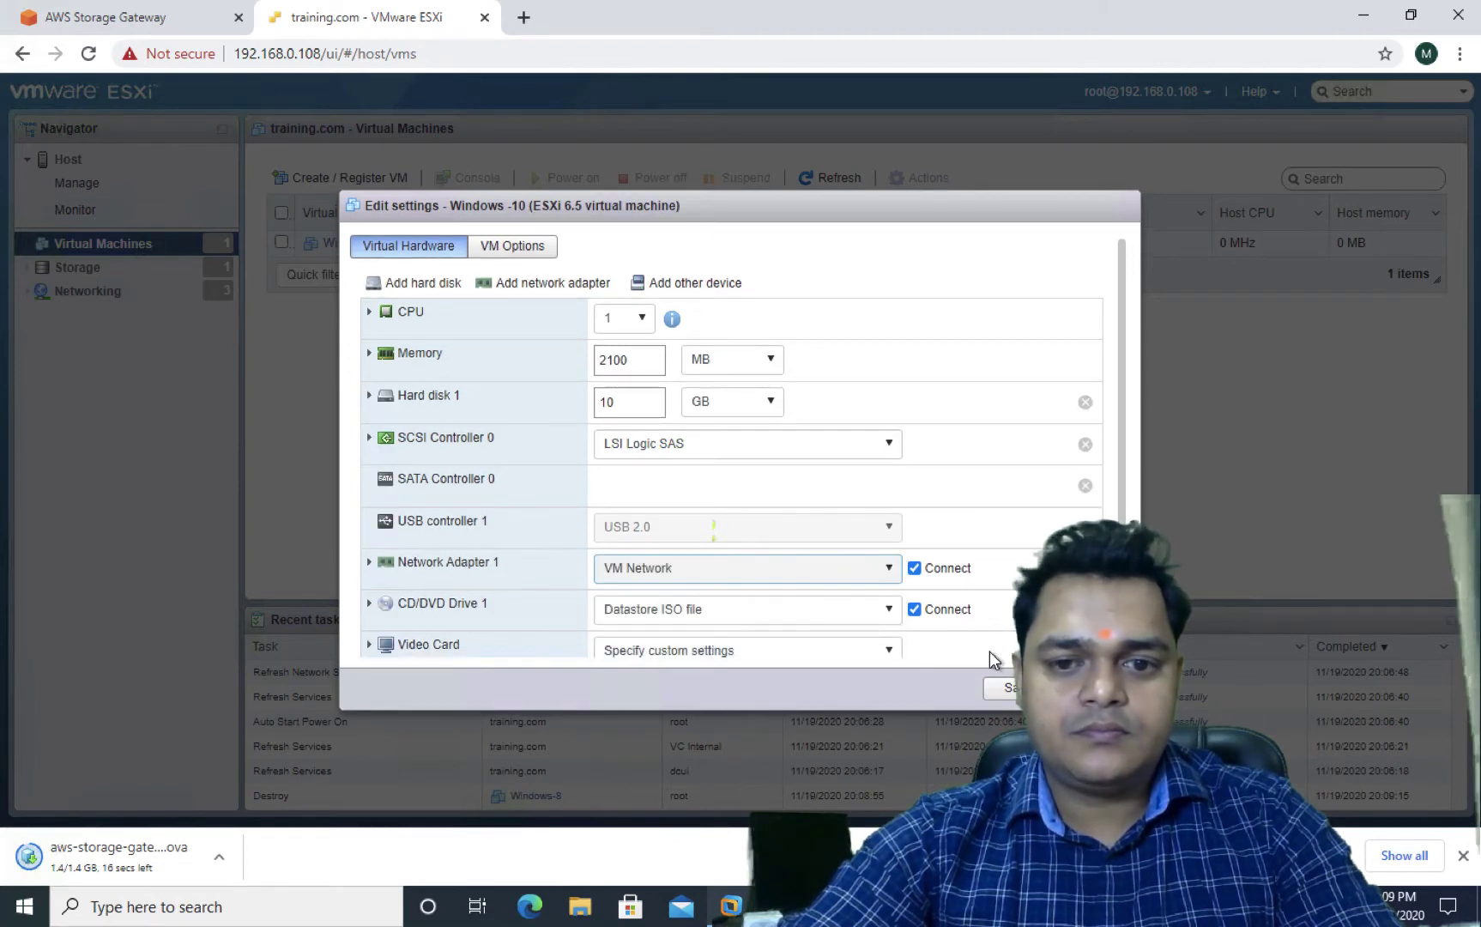
click(1013, 691)
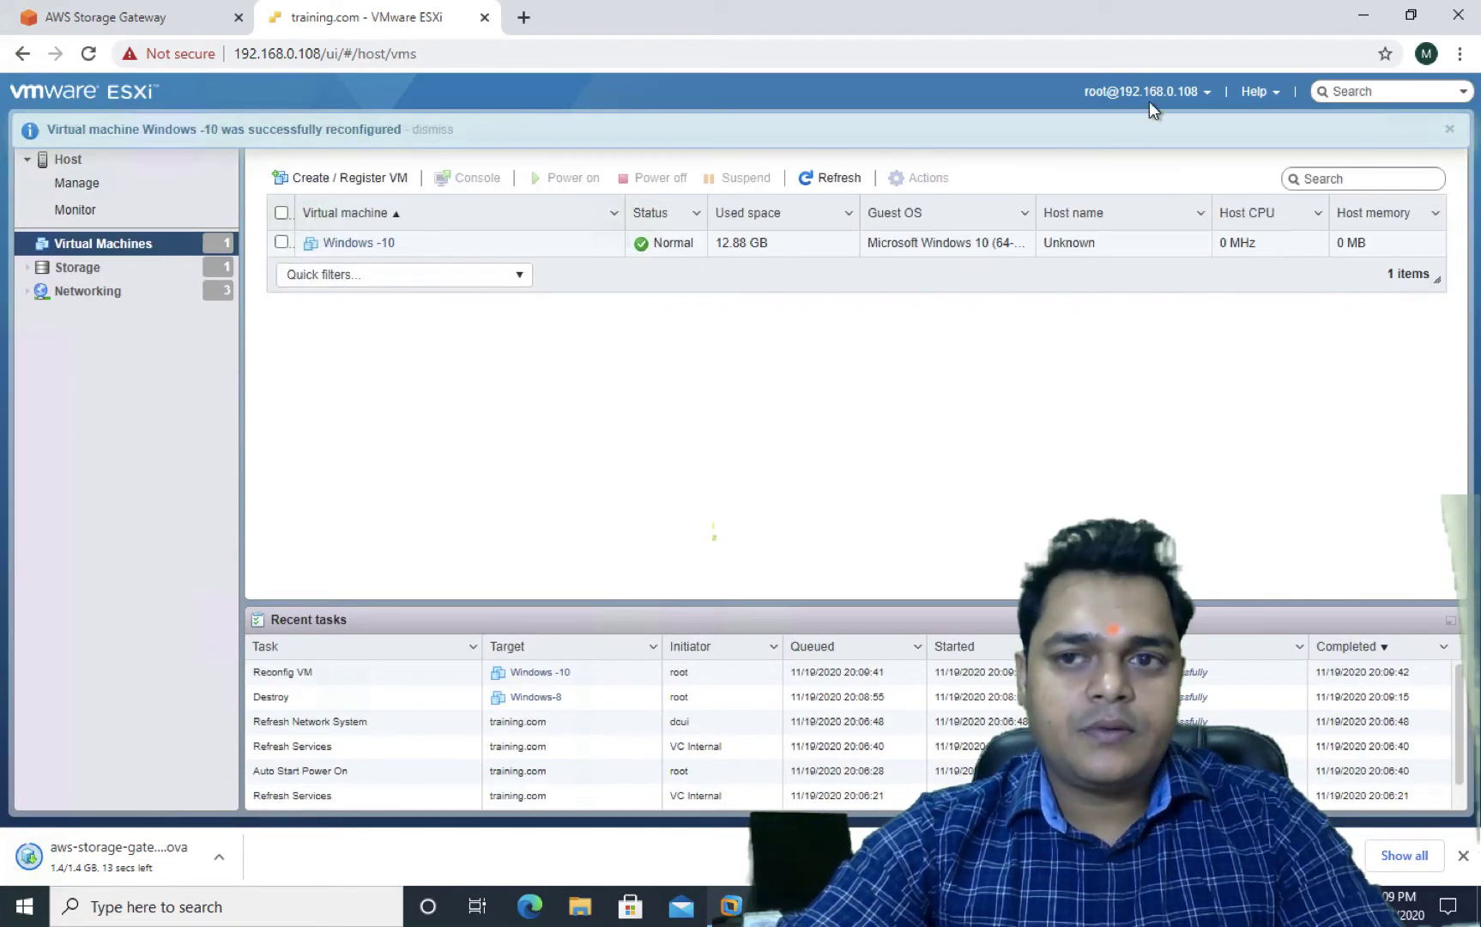
click(1450, 131)
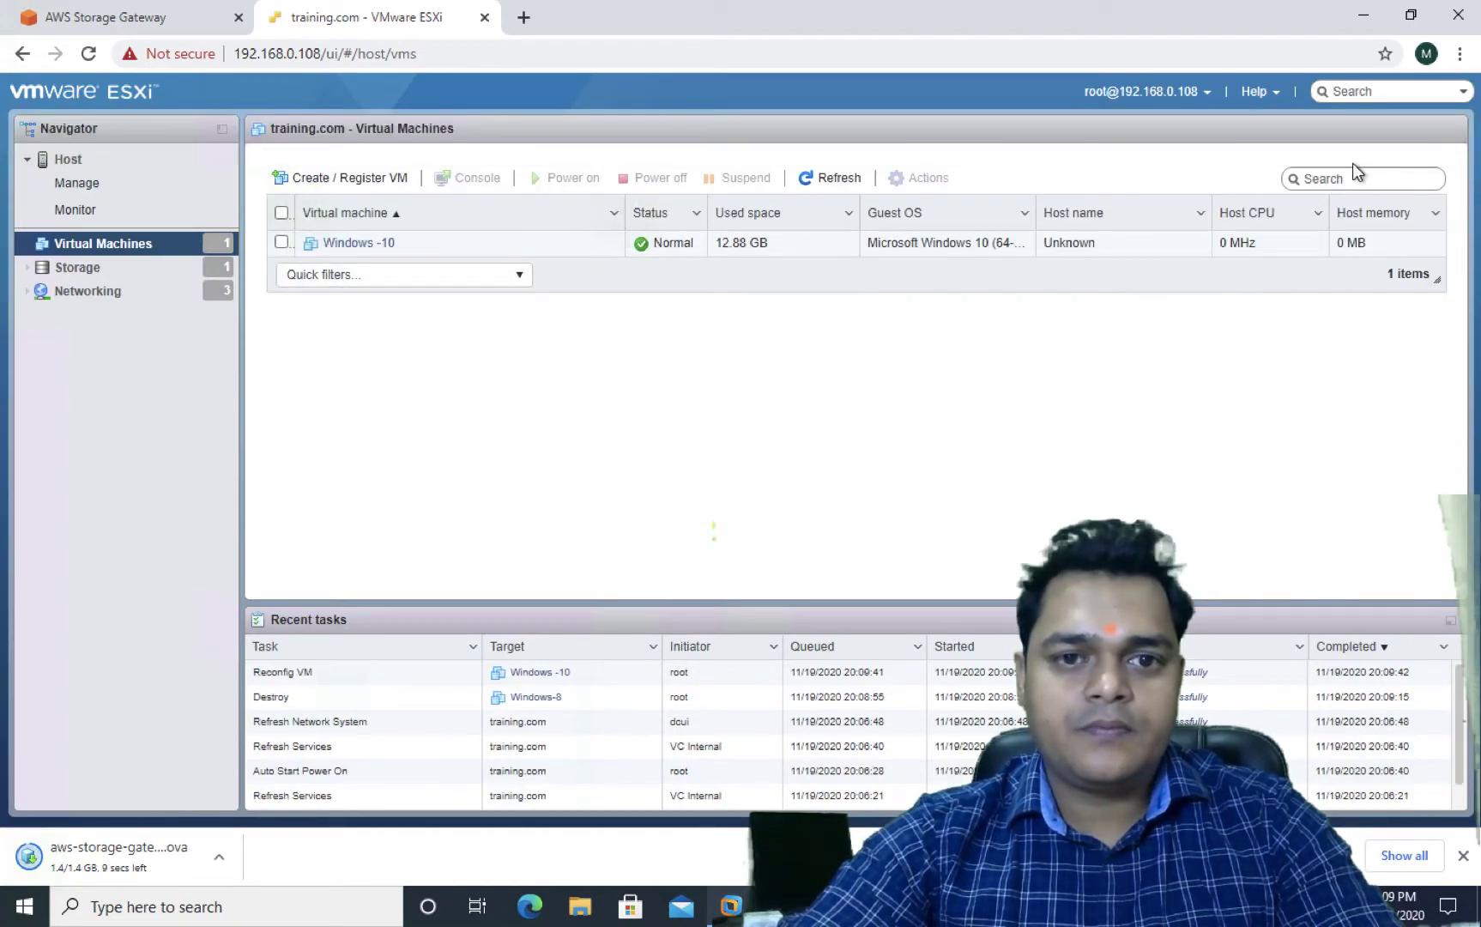
Remove the HR port group
double_click(94, 292)
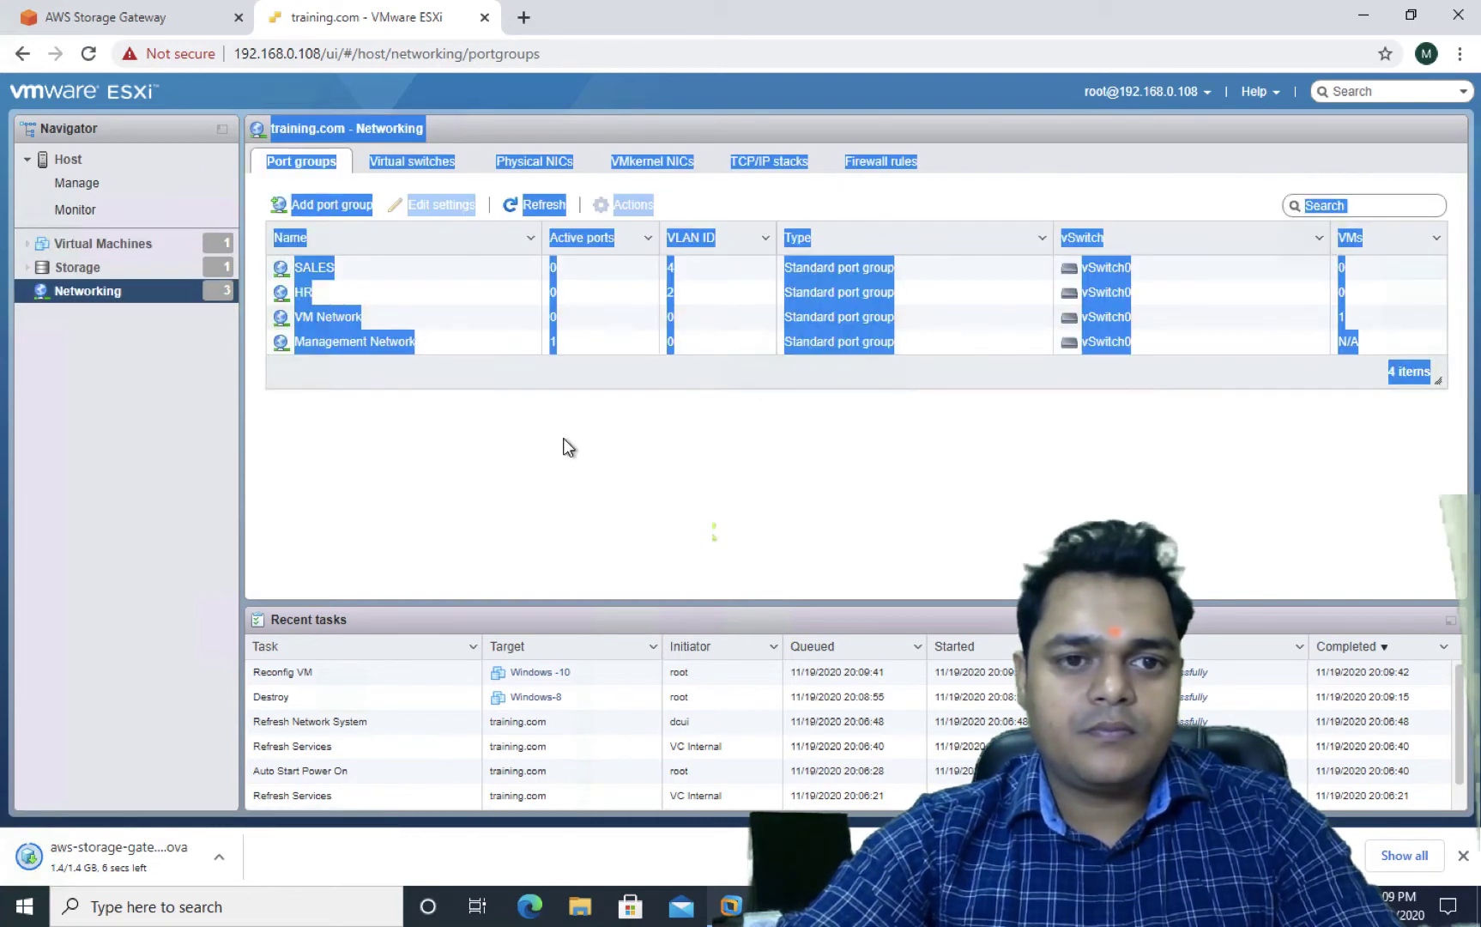
click(305, 294)
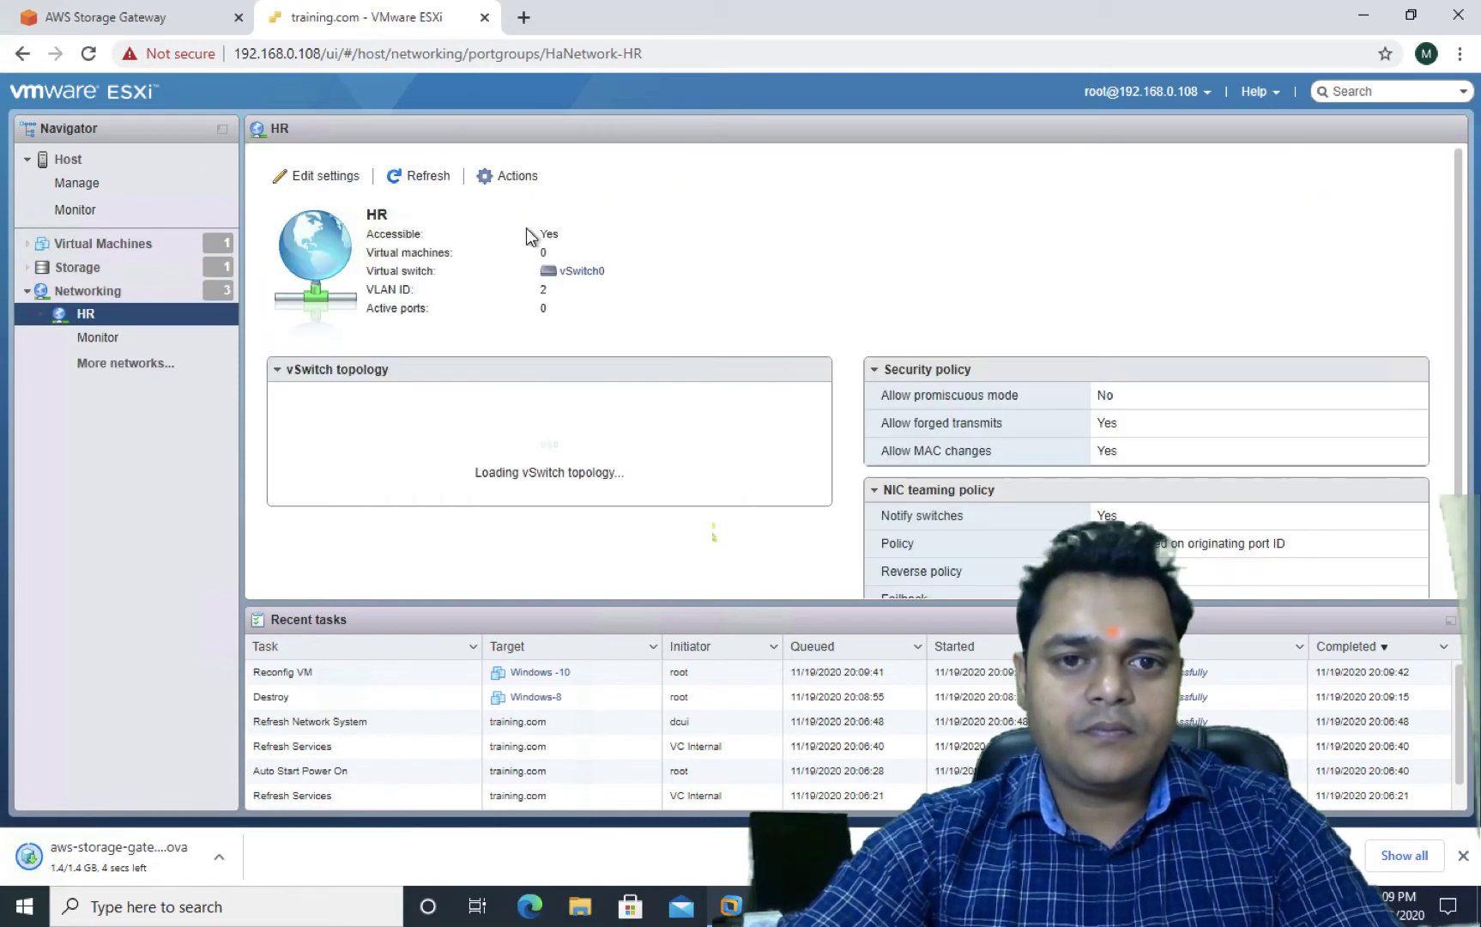
click(514, 179)
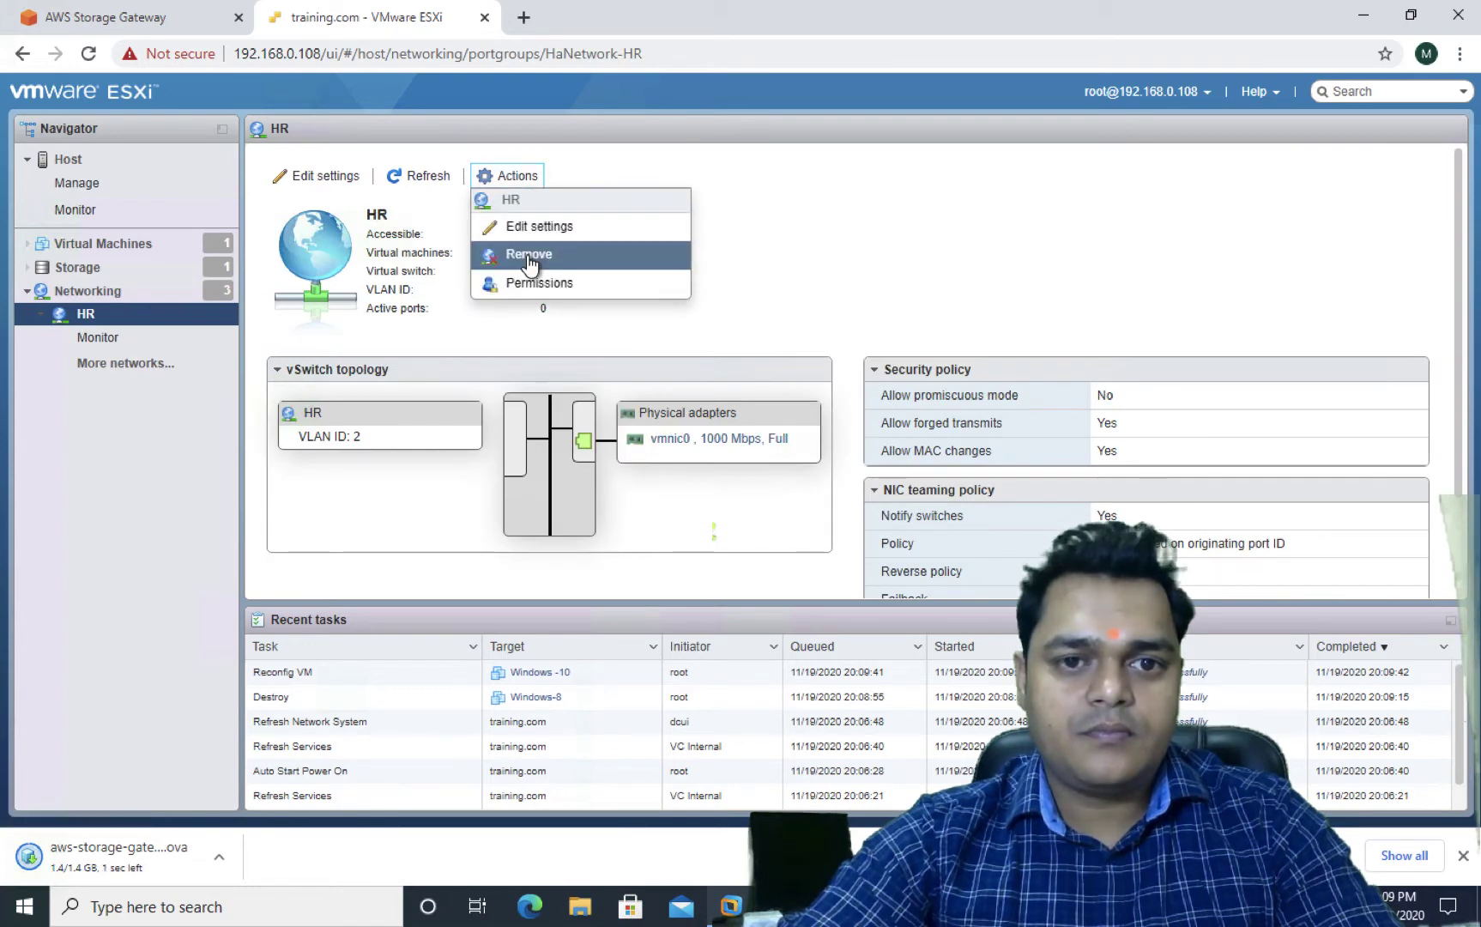
click(528, 254)
click(851, 529)
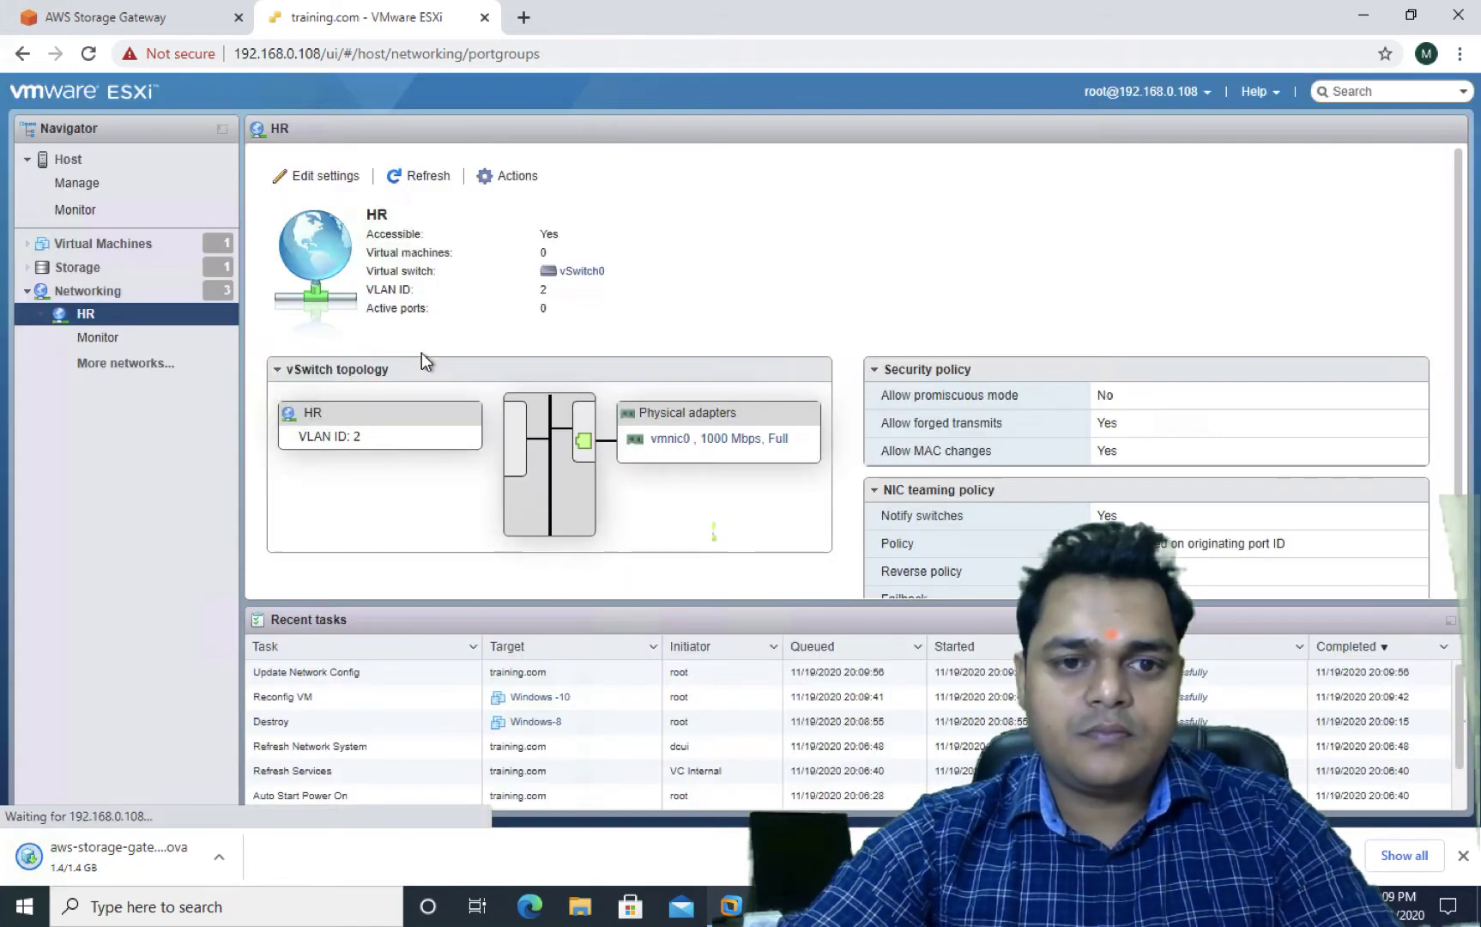
Remove the SALES port group and refresh the port group list
click(309, 268)
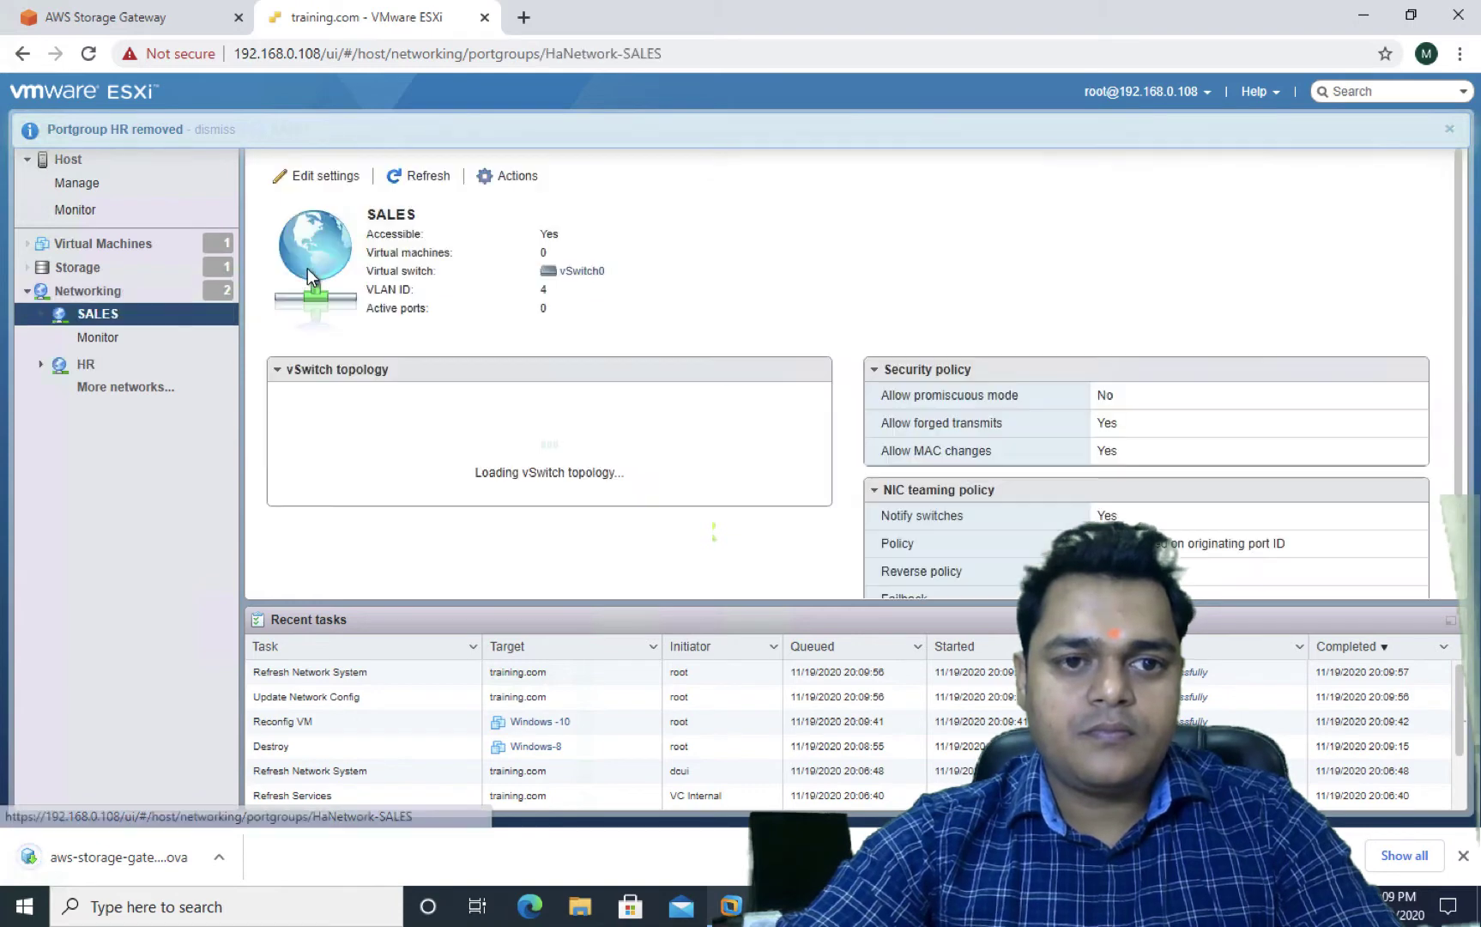
click(508, 180)
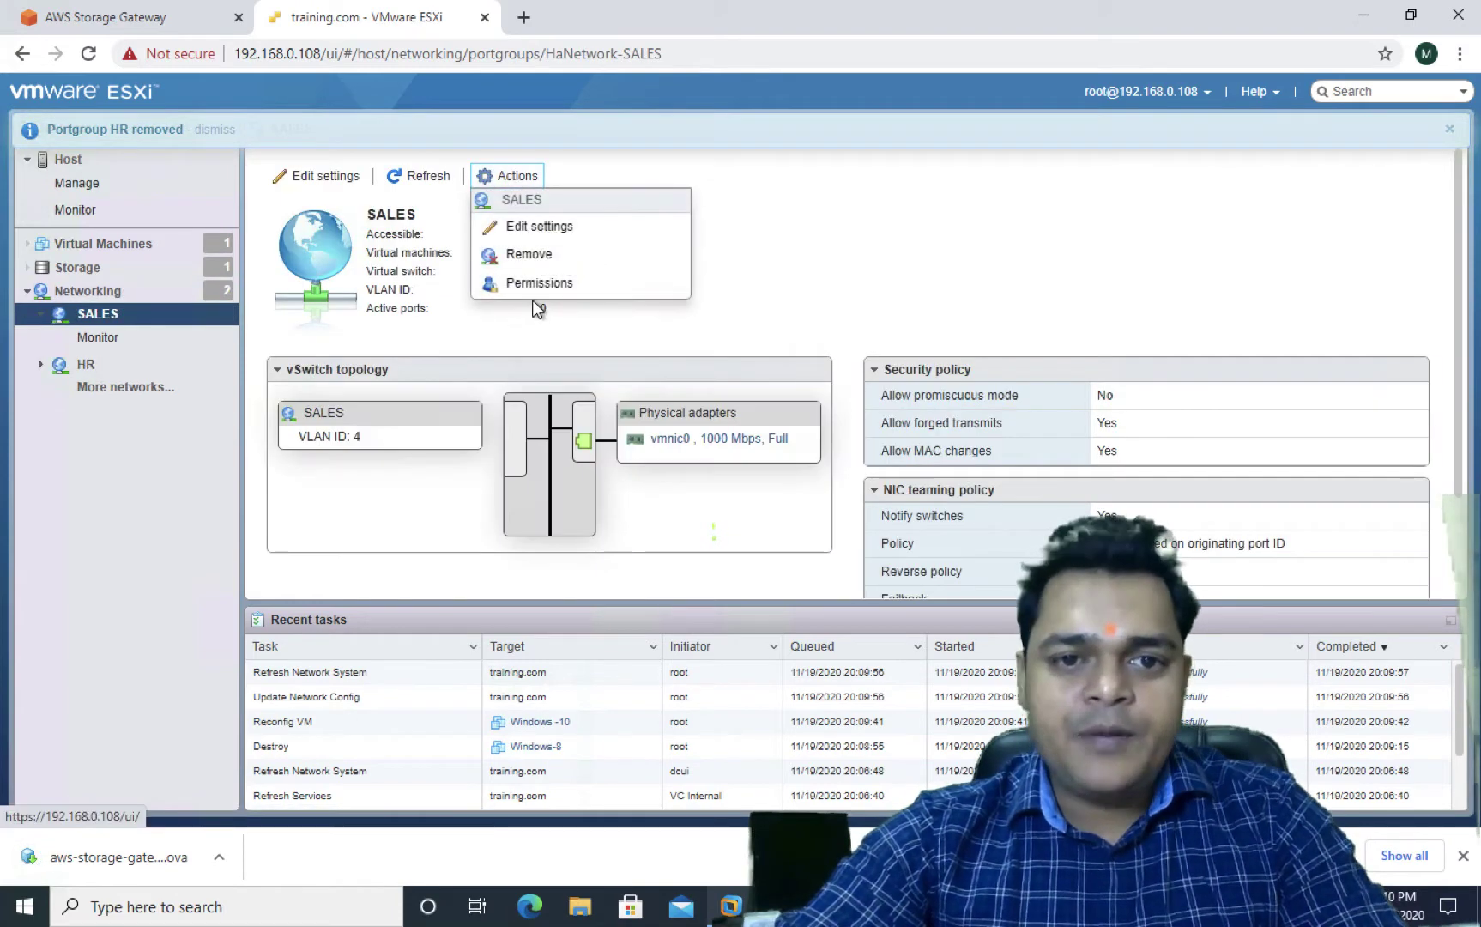
click(528, 254)
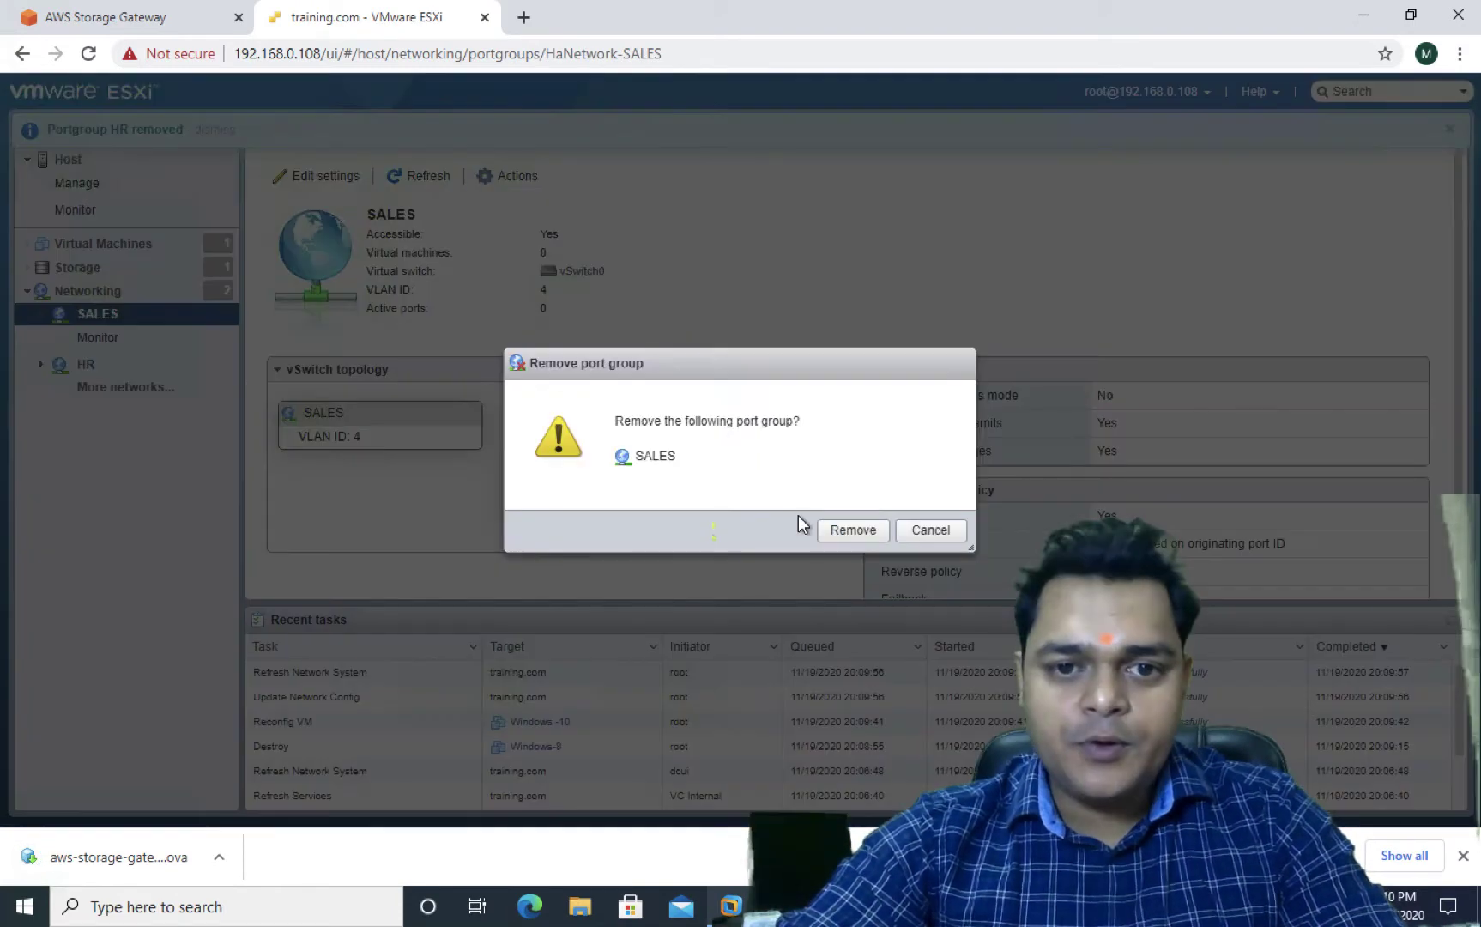
click(849, 529)
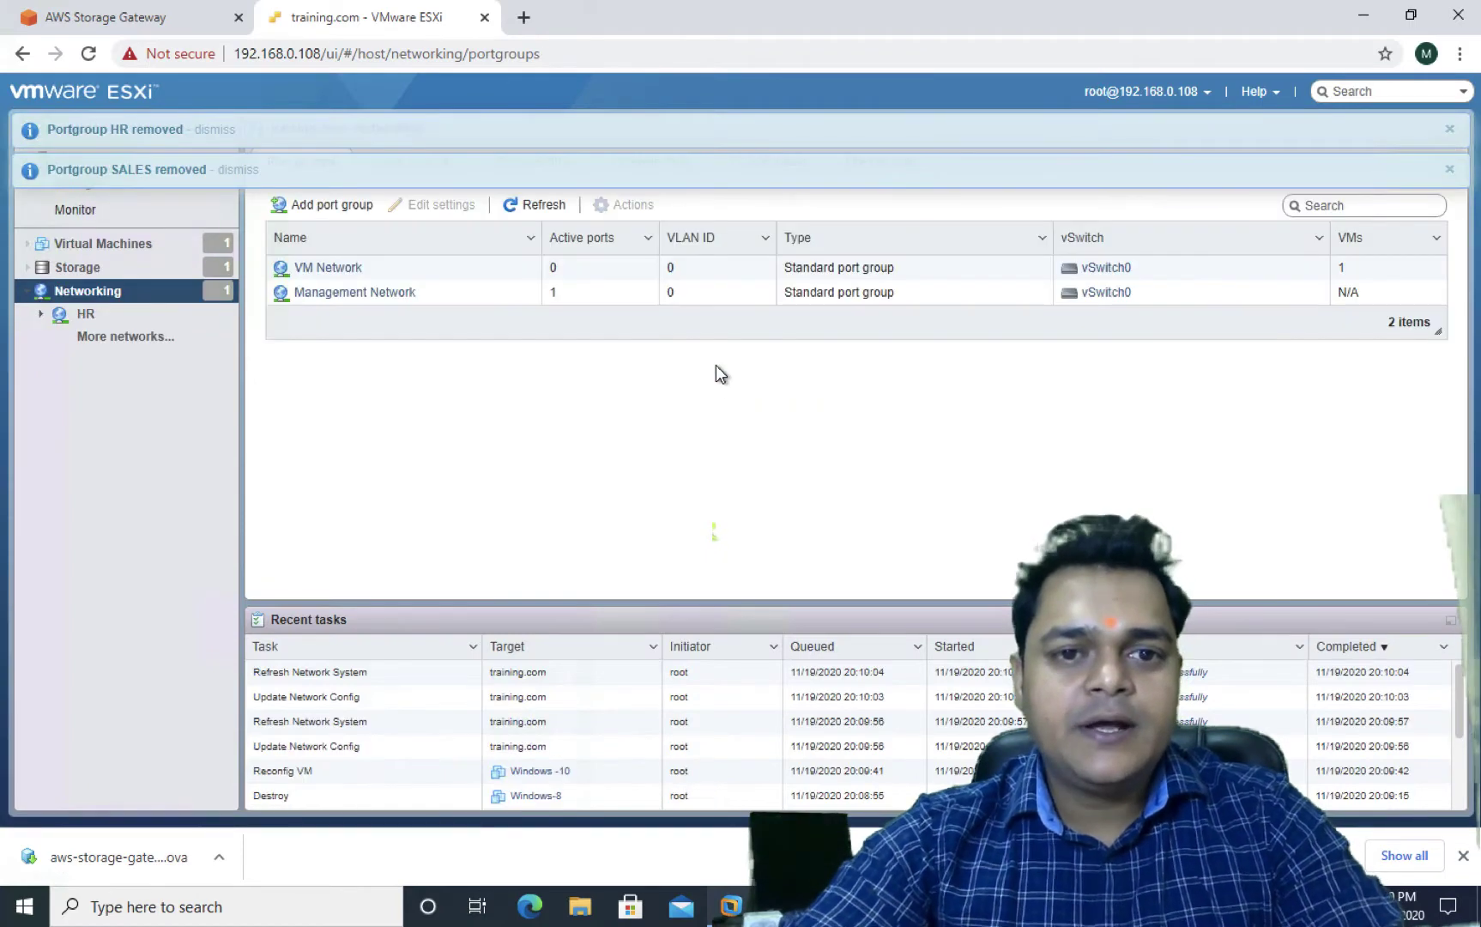
click(540, 206)
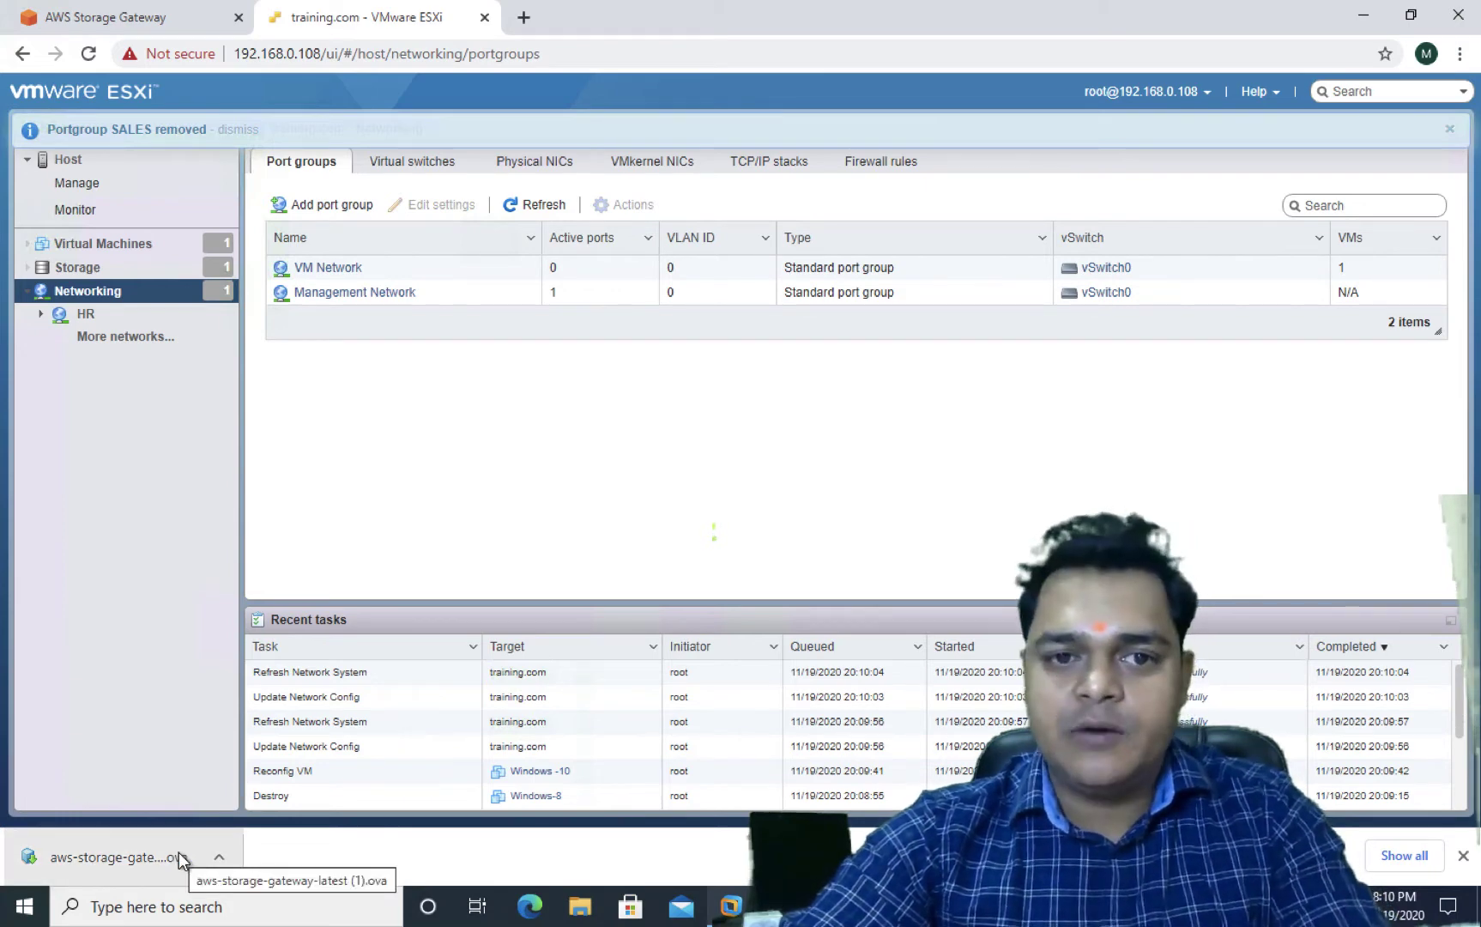
Create VMFS 6 datastore 'local-storage' on the 120 GB disk, full-disk partitioning, confirming the erase
click(105, 243)
click(89, 267)
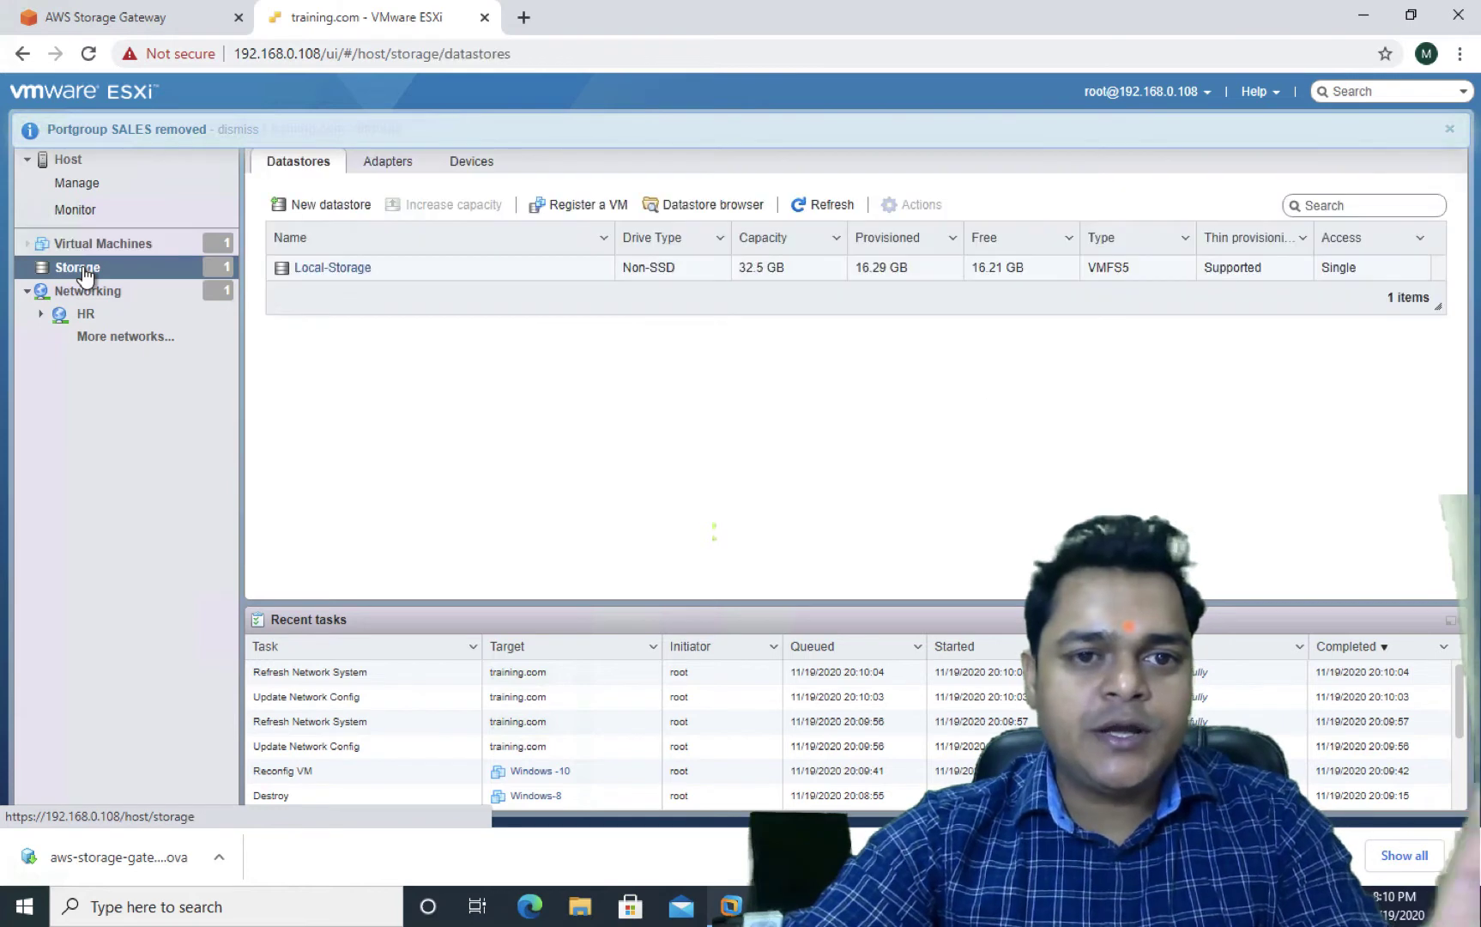
click(354, 203)
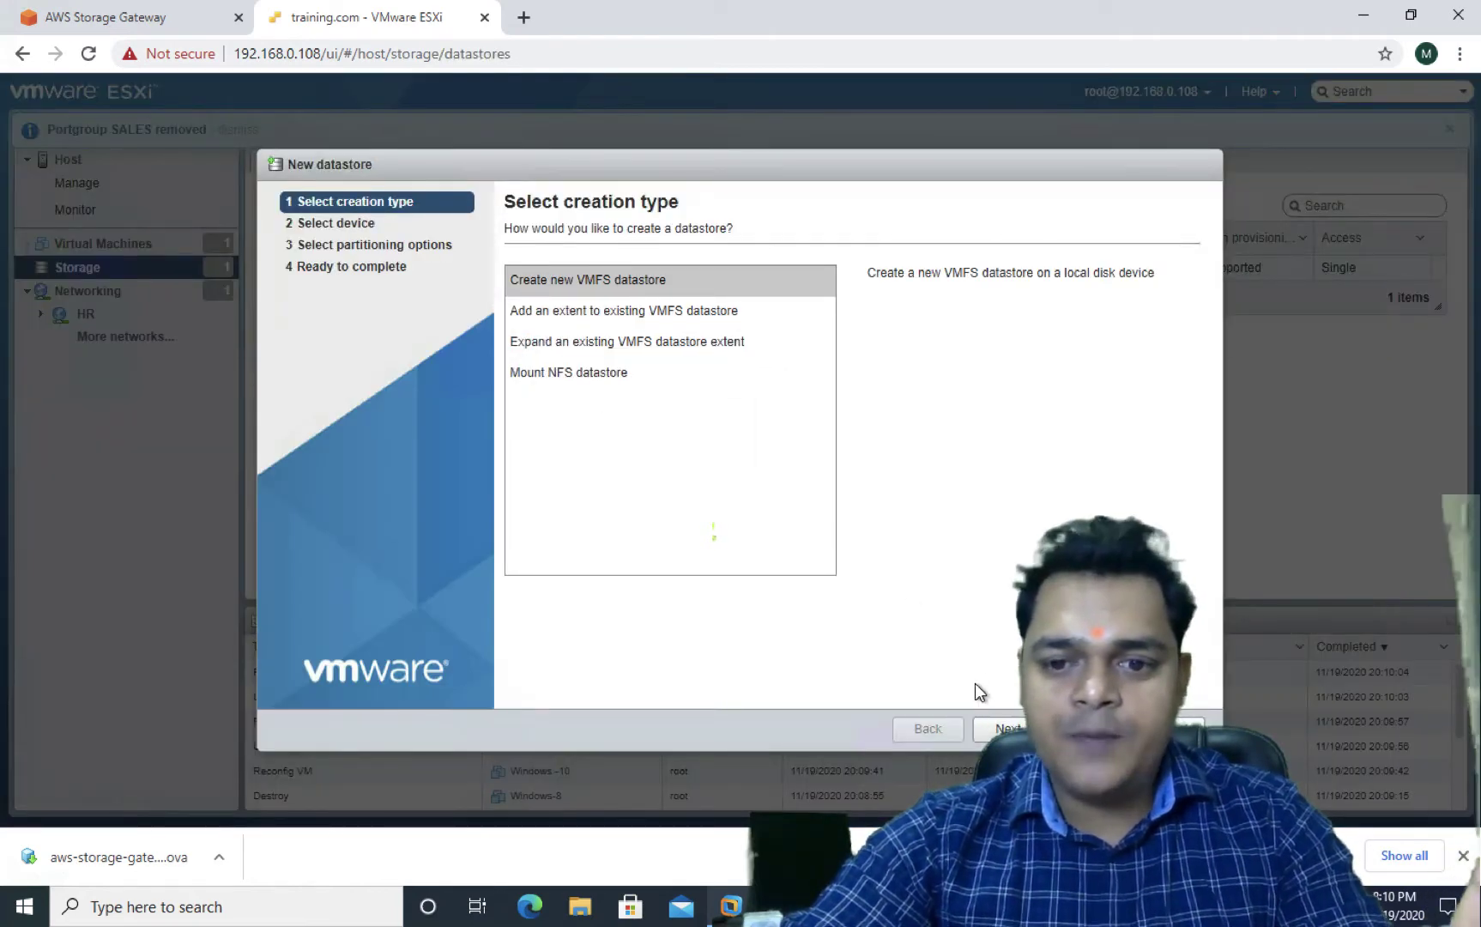
click(999, 728)
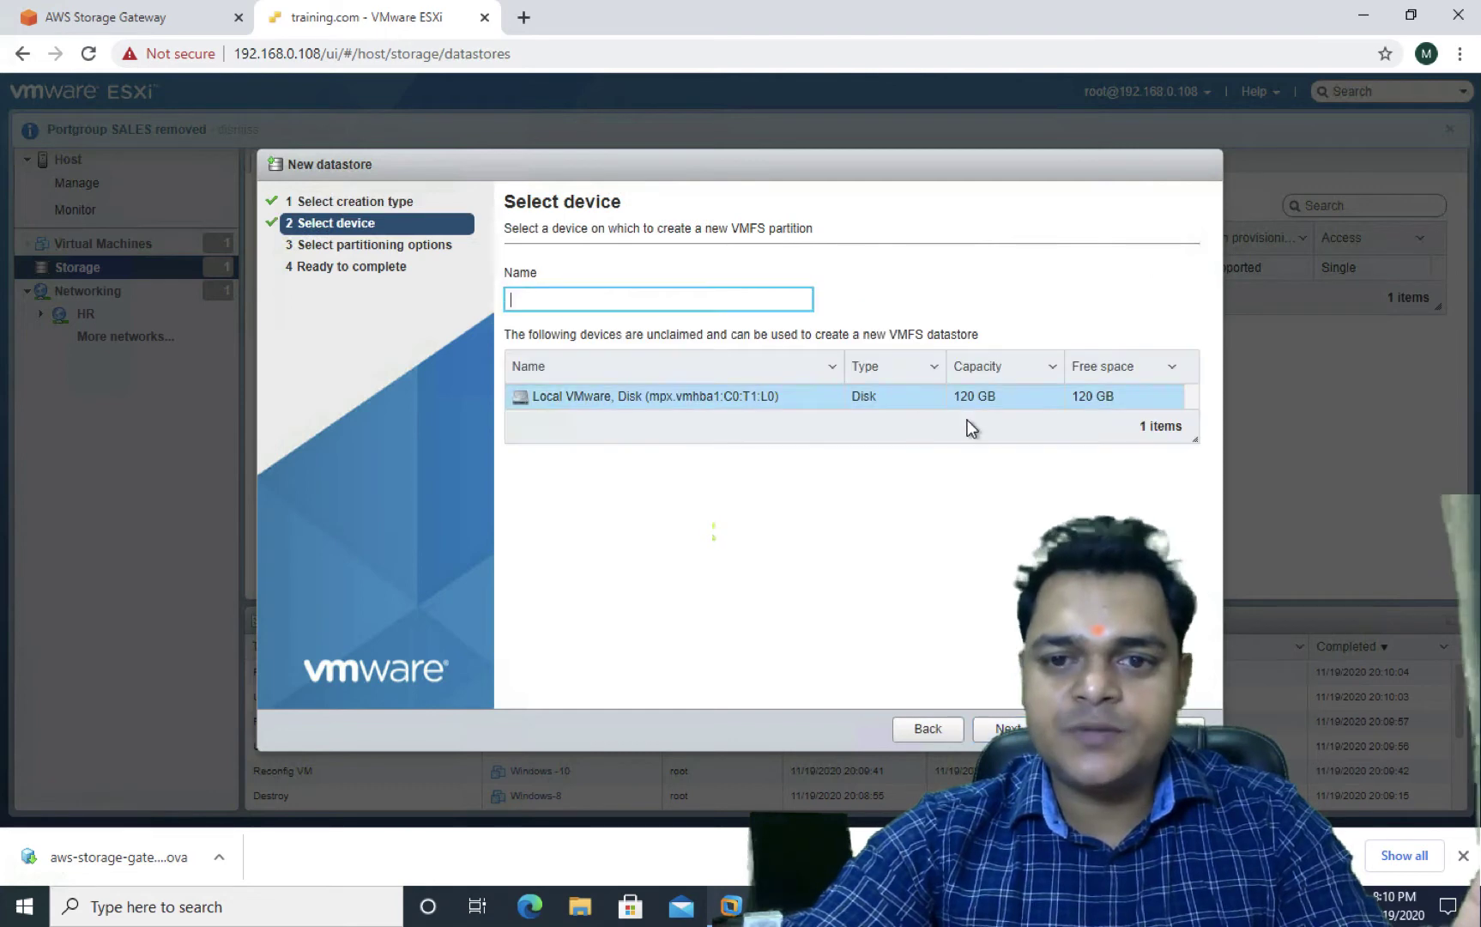
click(602, 312)
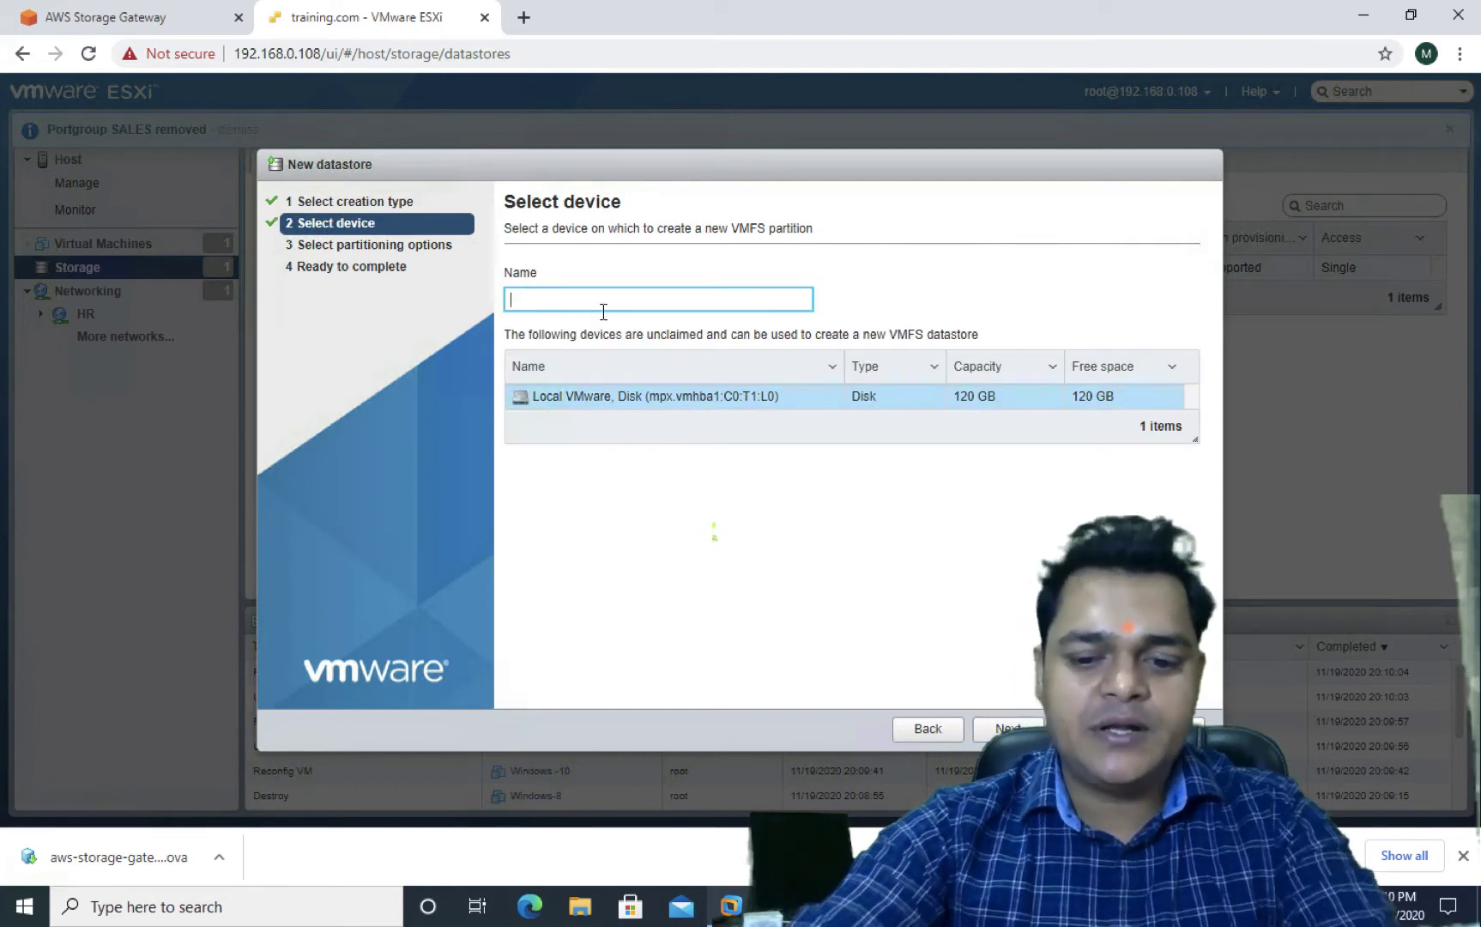
text(local-s)
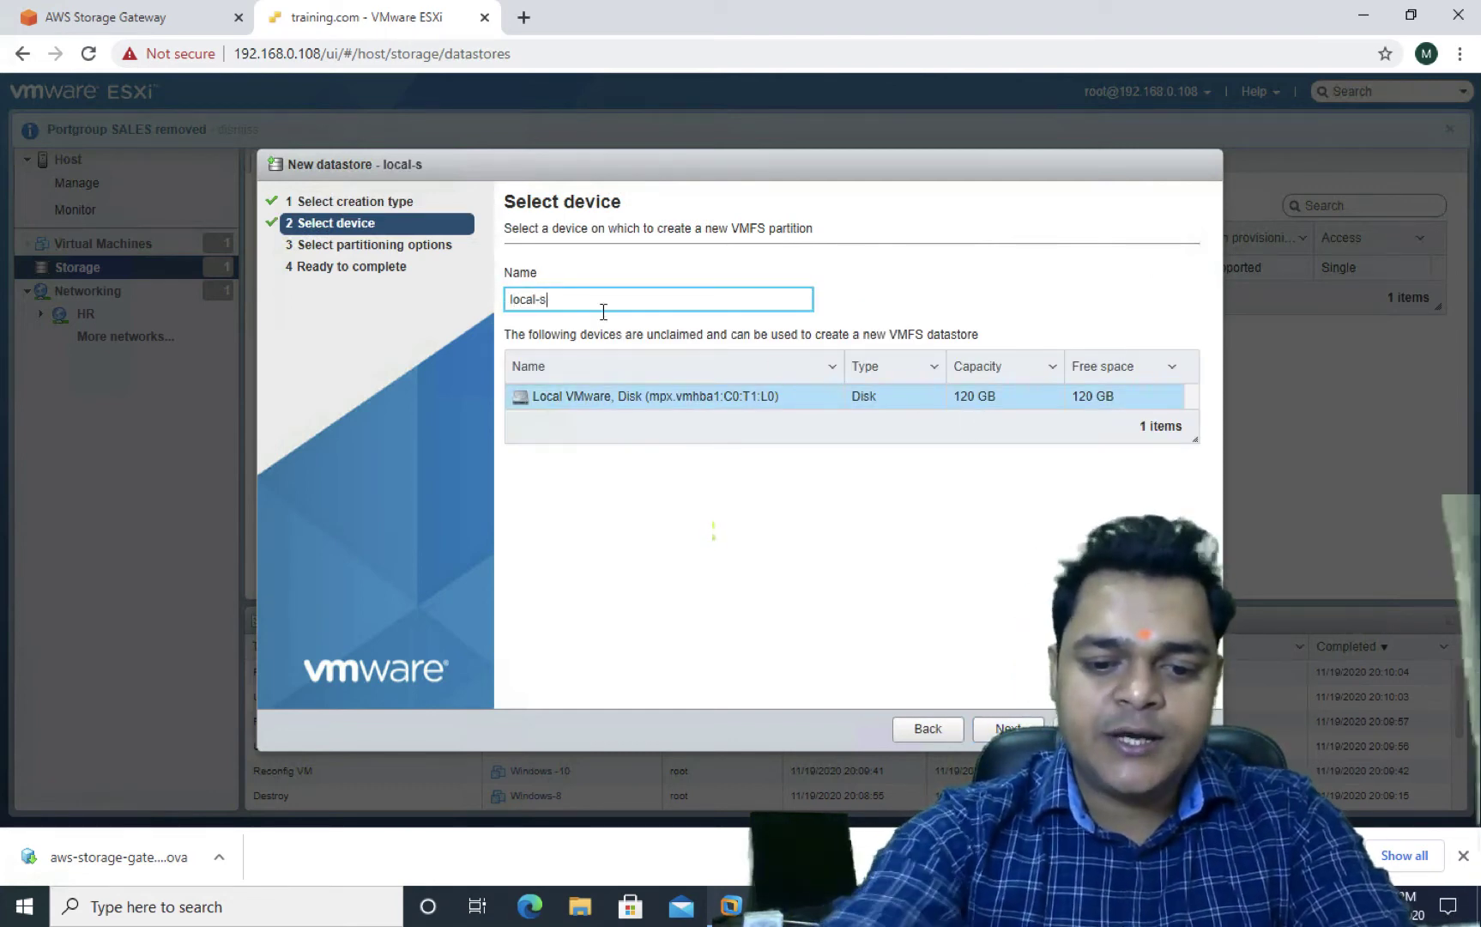
text(torage)
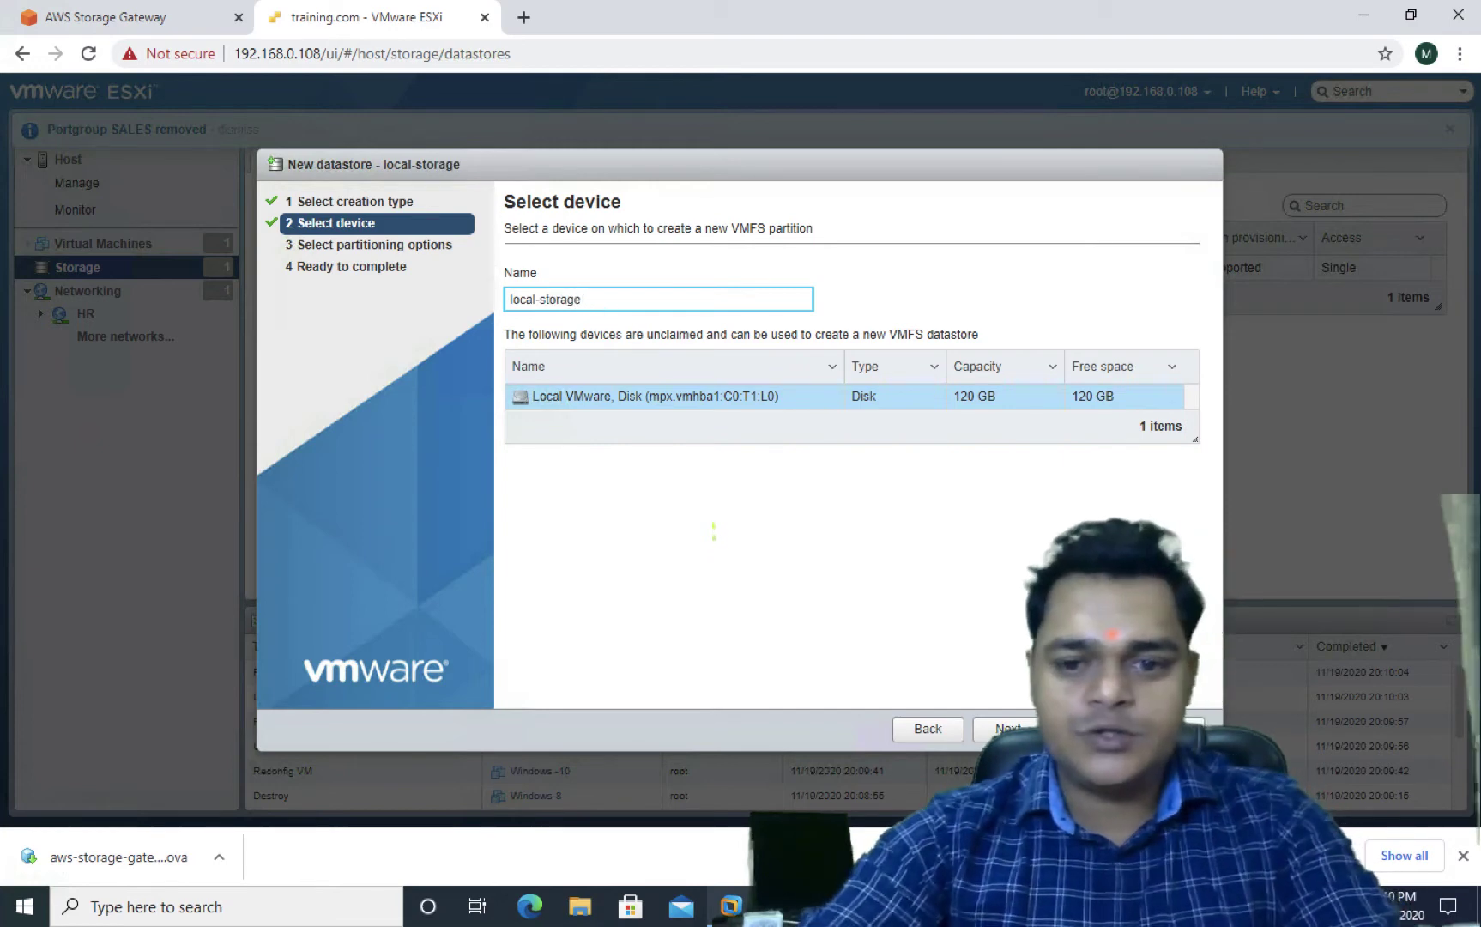
click(1008, 728)
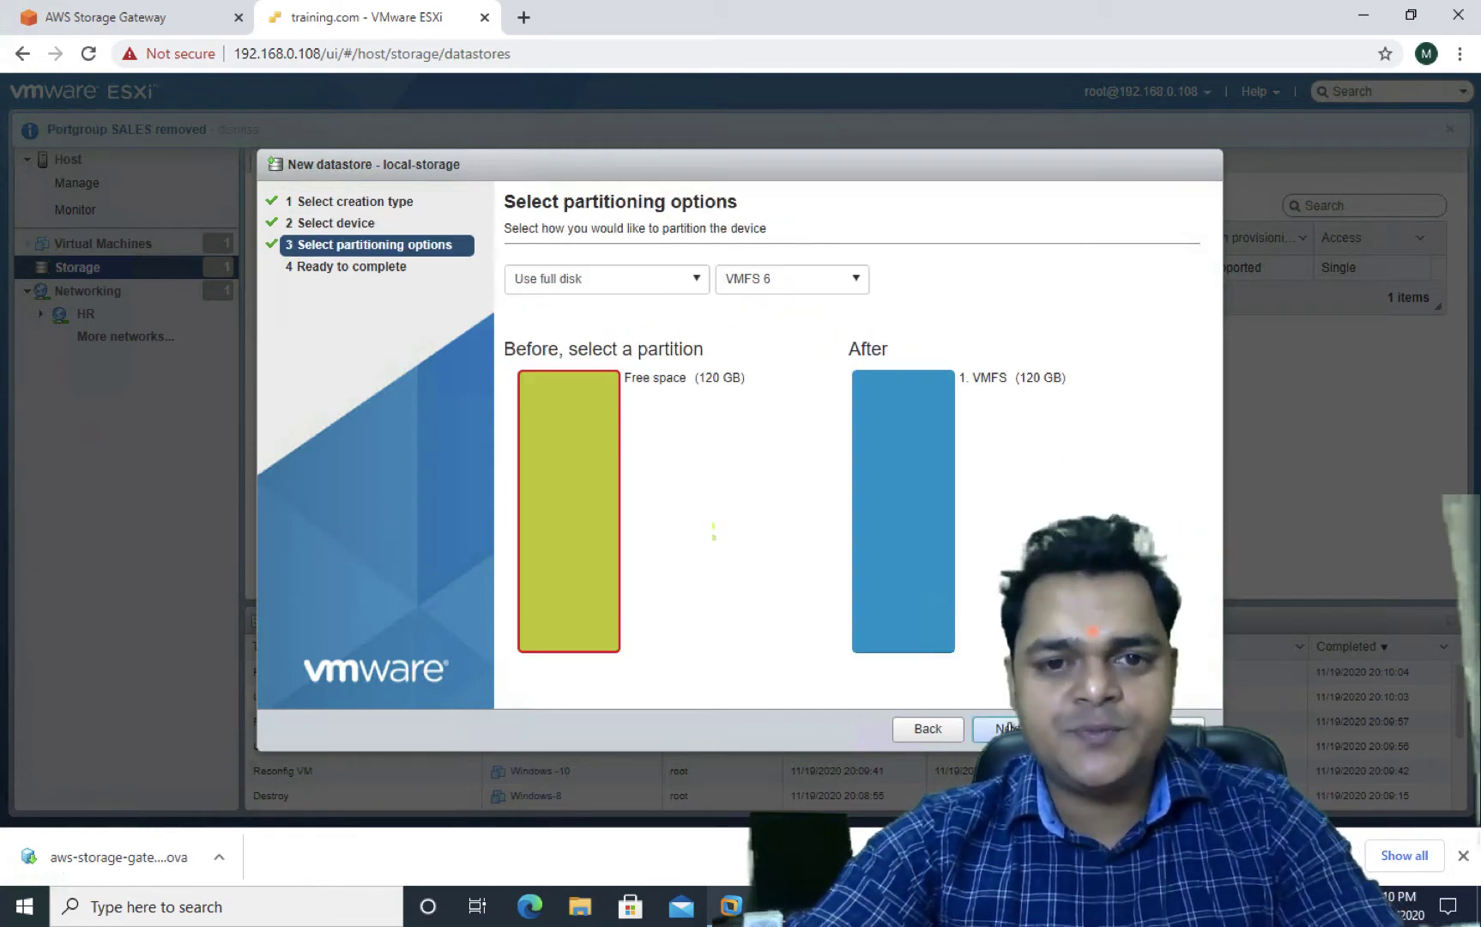
click(1009, 728)
click(1168, 729)
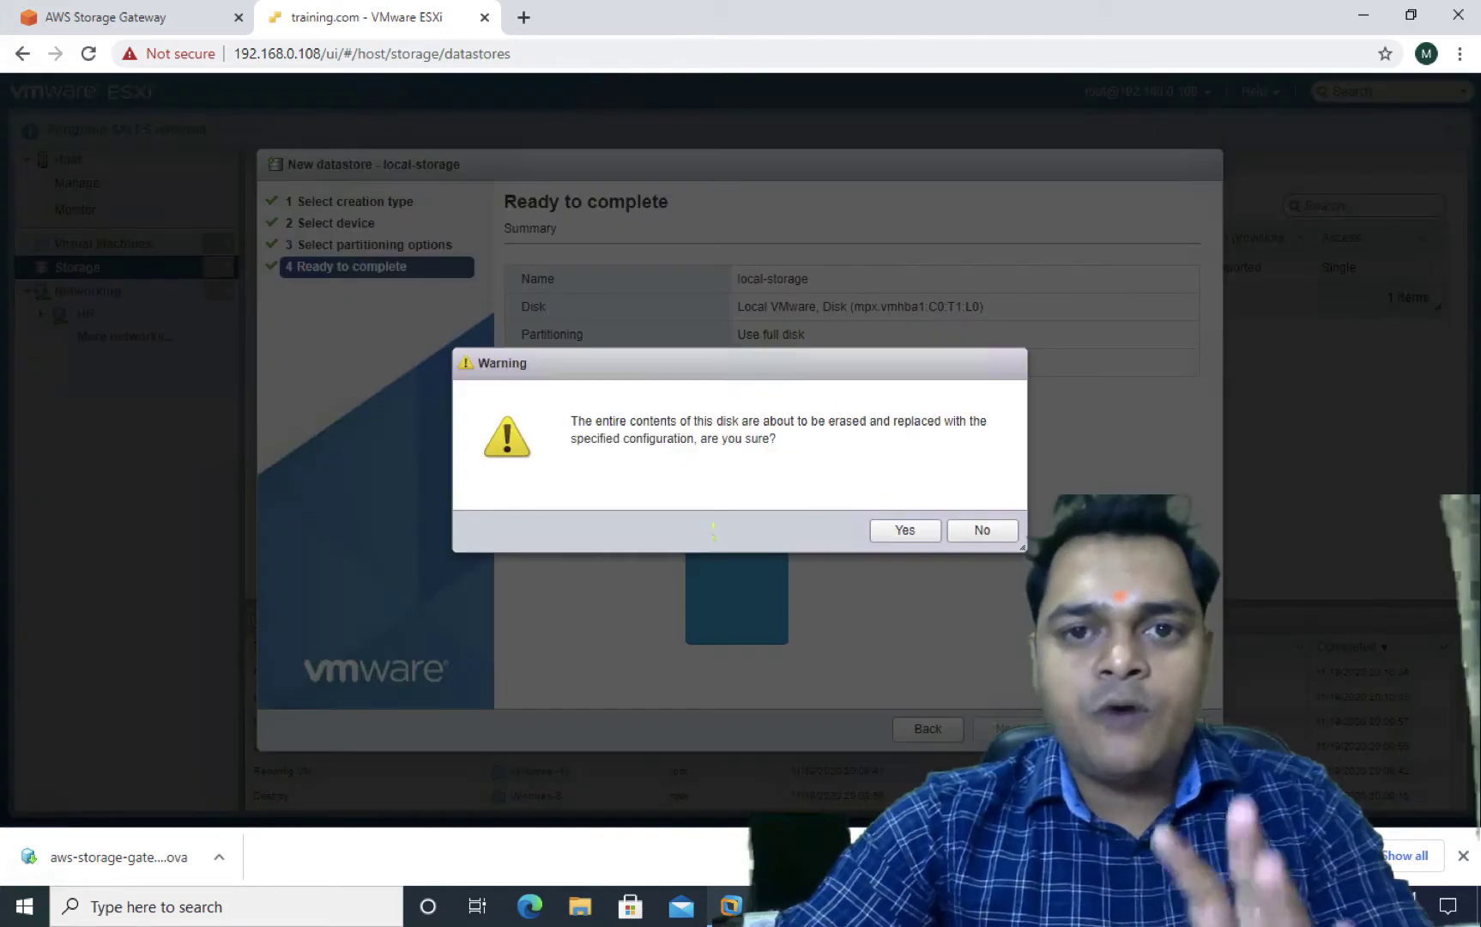
click(905, 521)
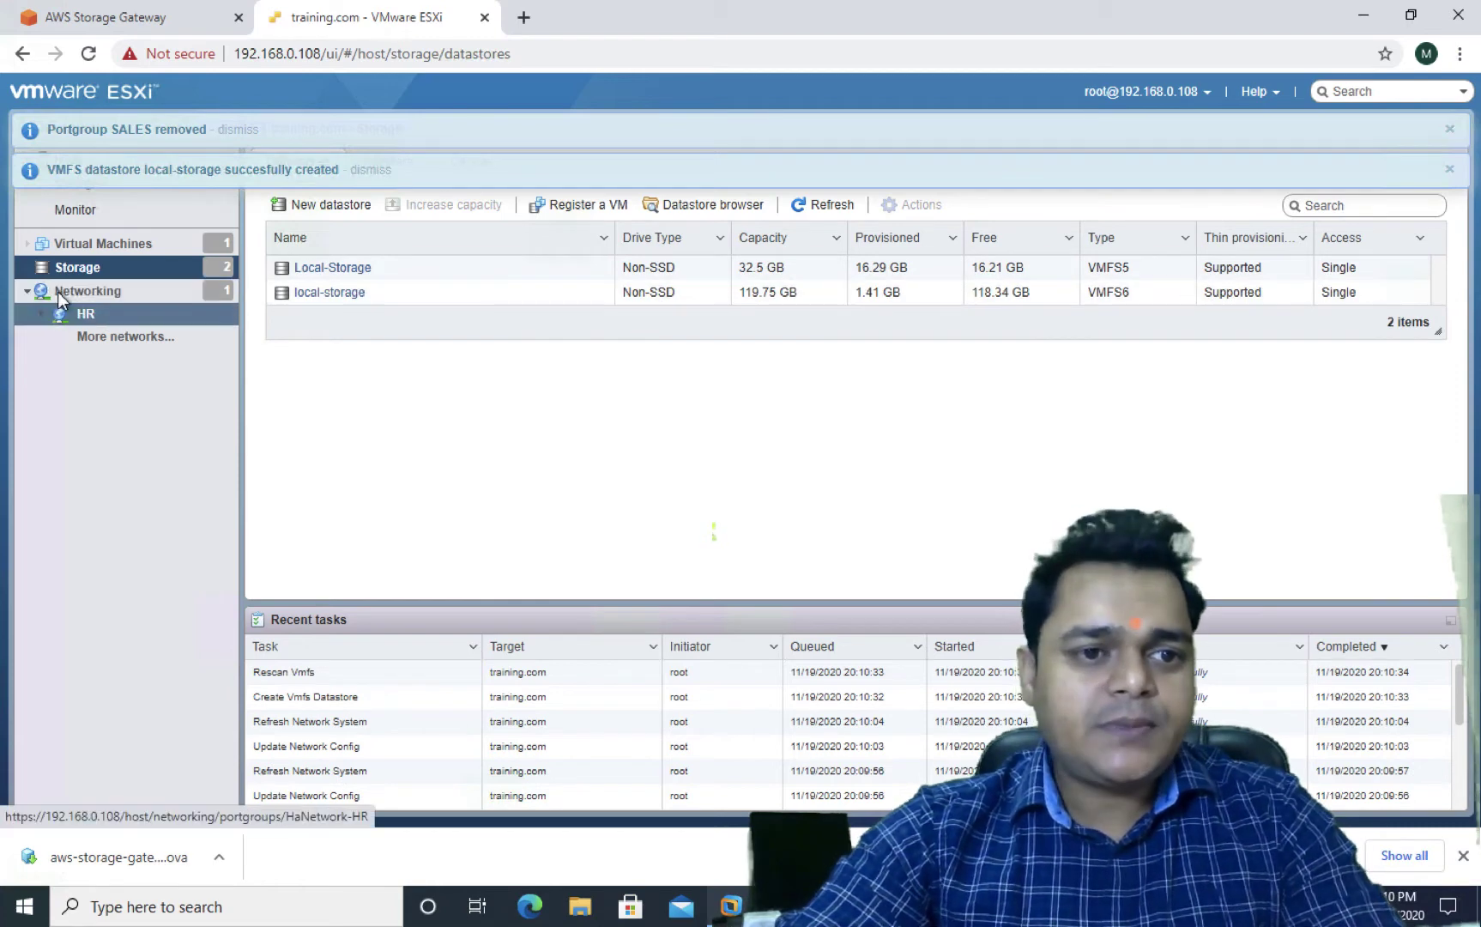
Start a new VM deployment from an OVF or OVA file
click(118, 244)
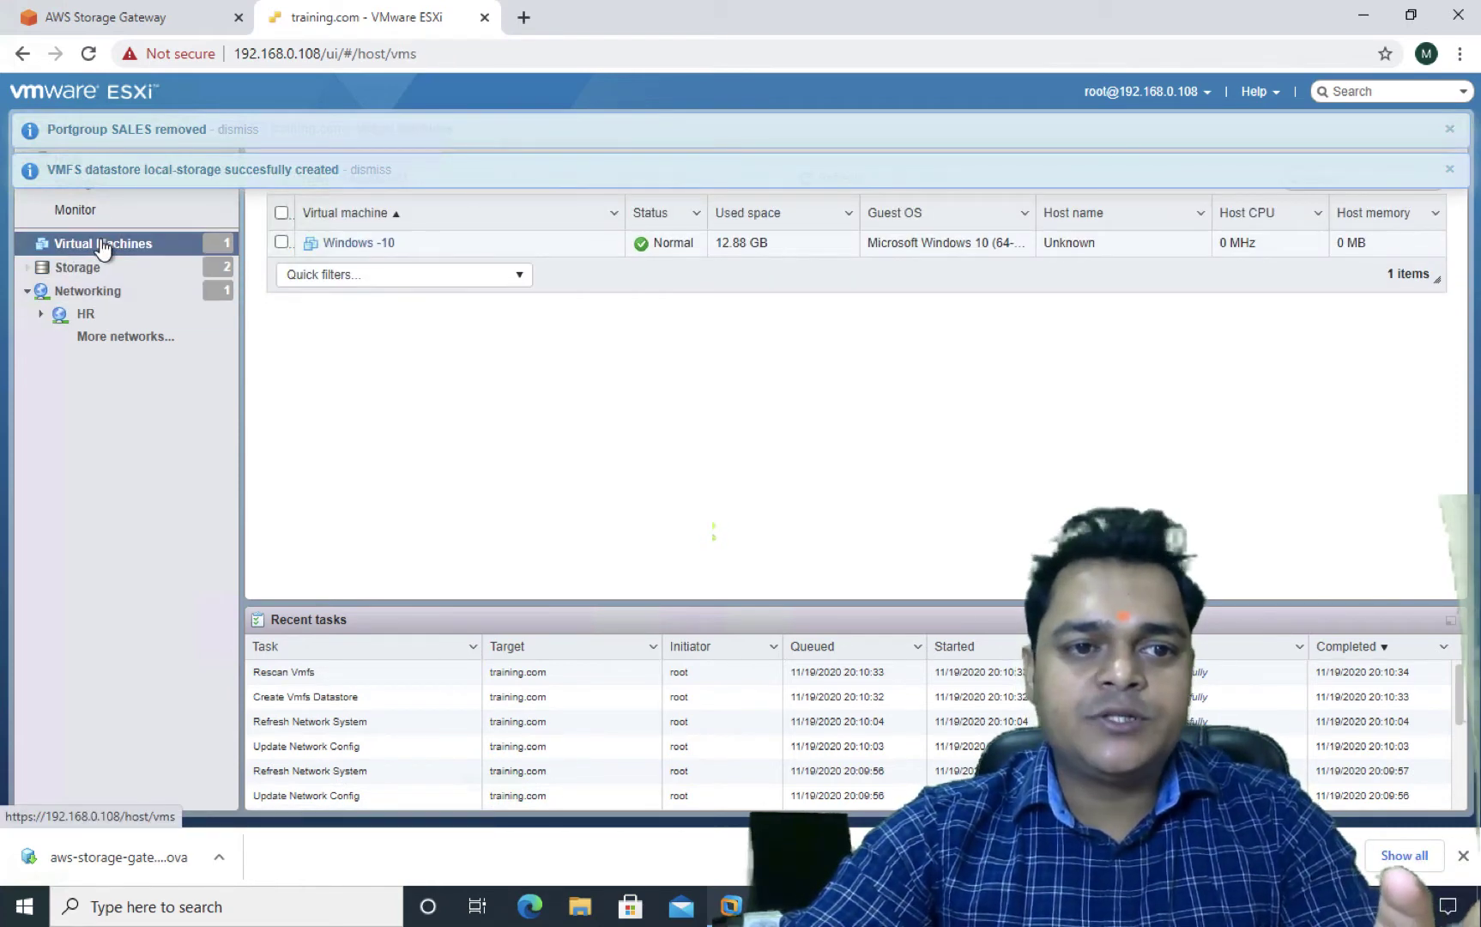
right_click(103, 246)
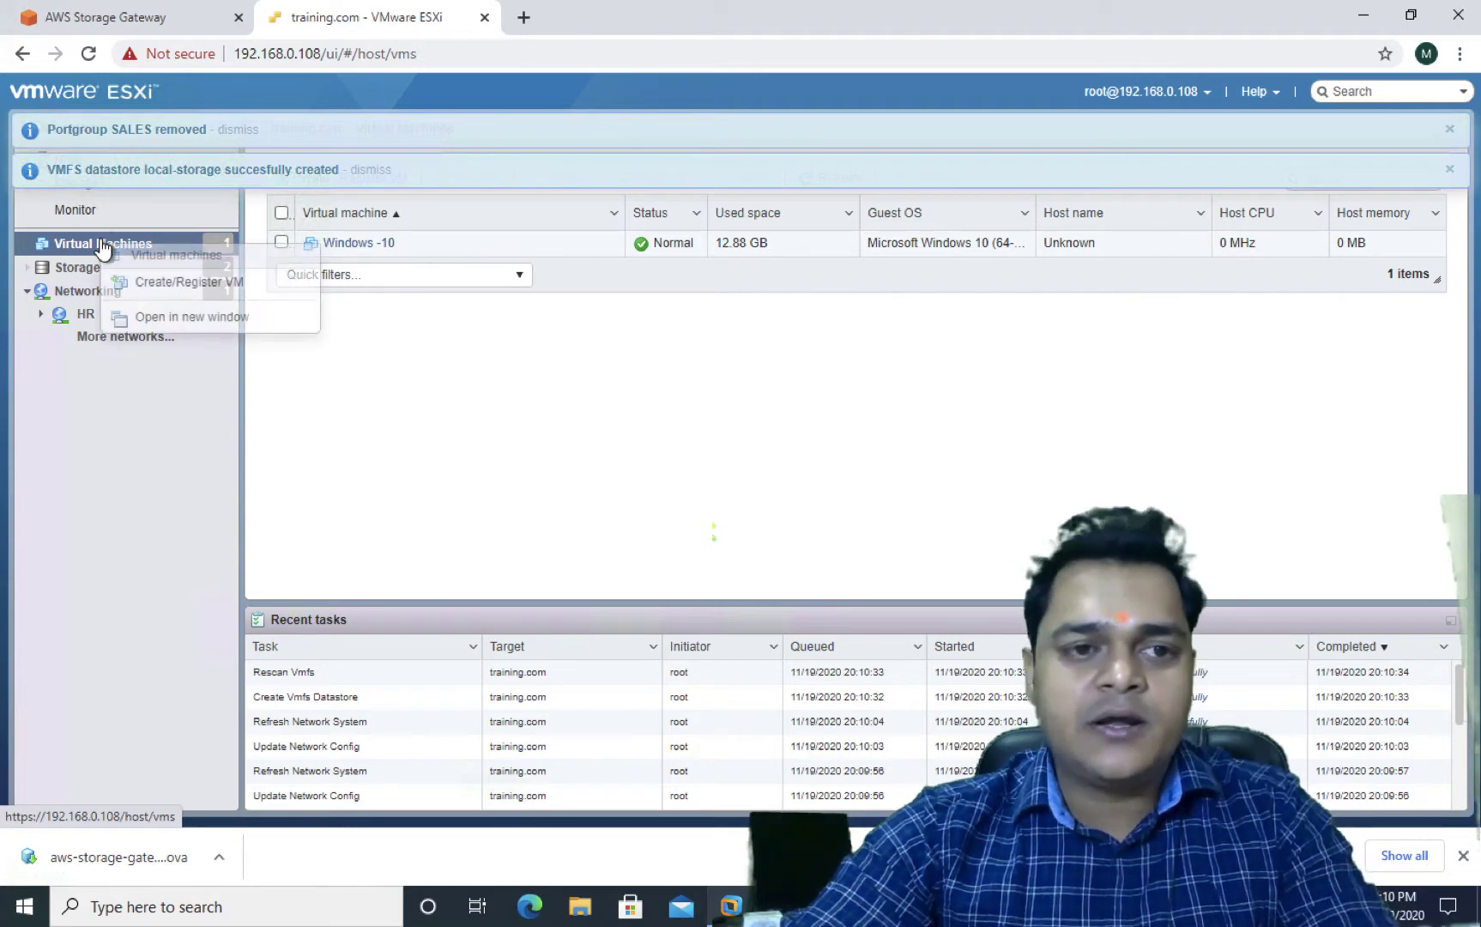
click(179, 290)
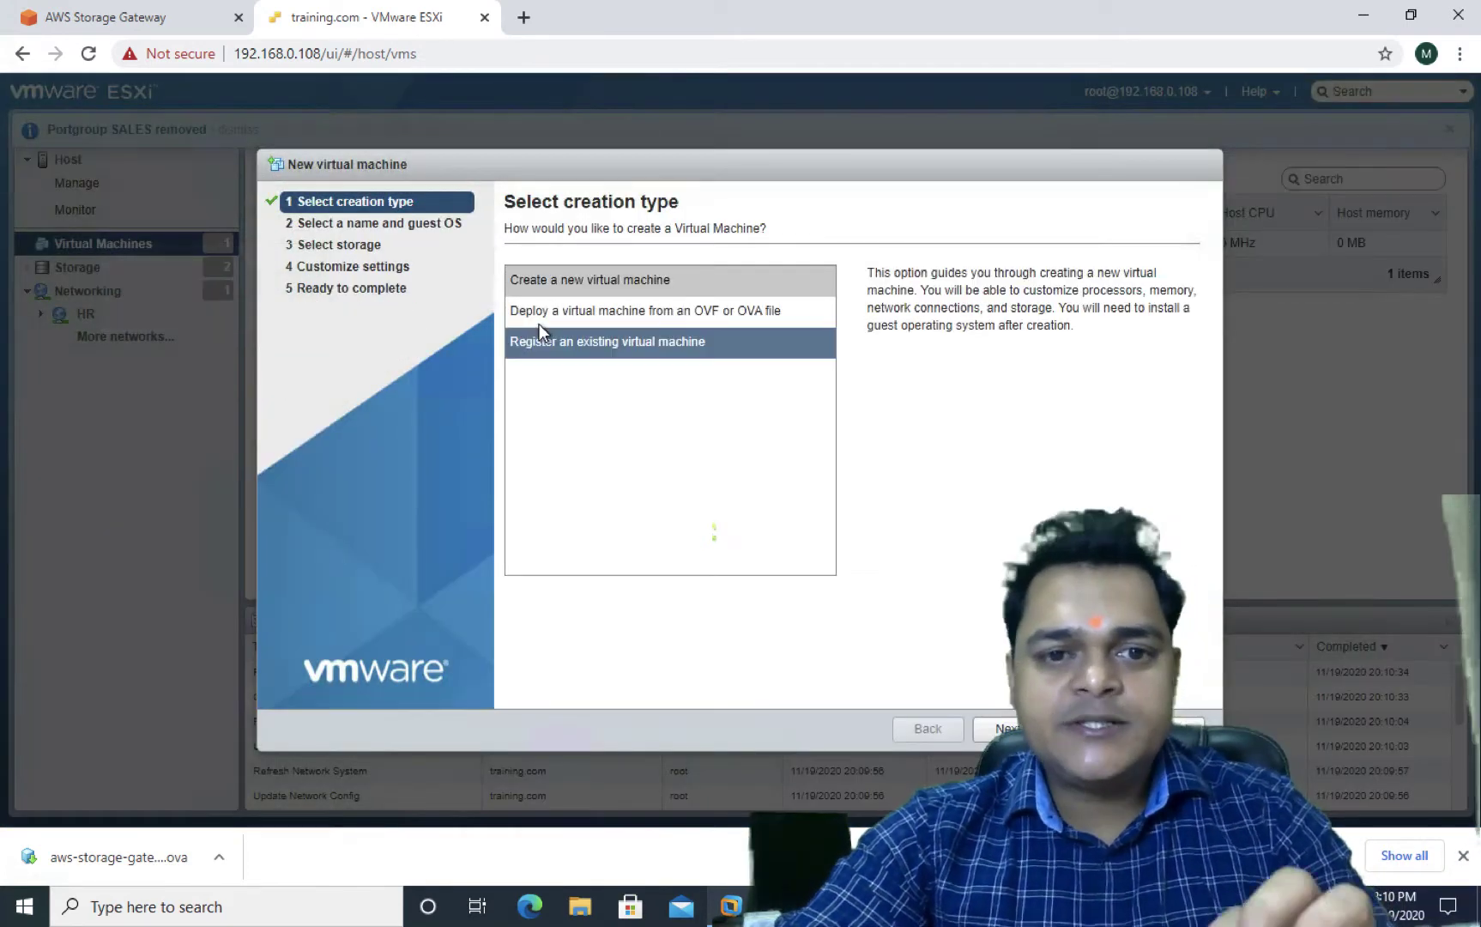
click(590, 317)
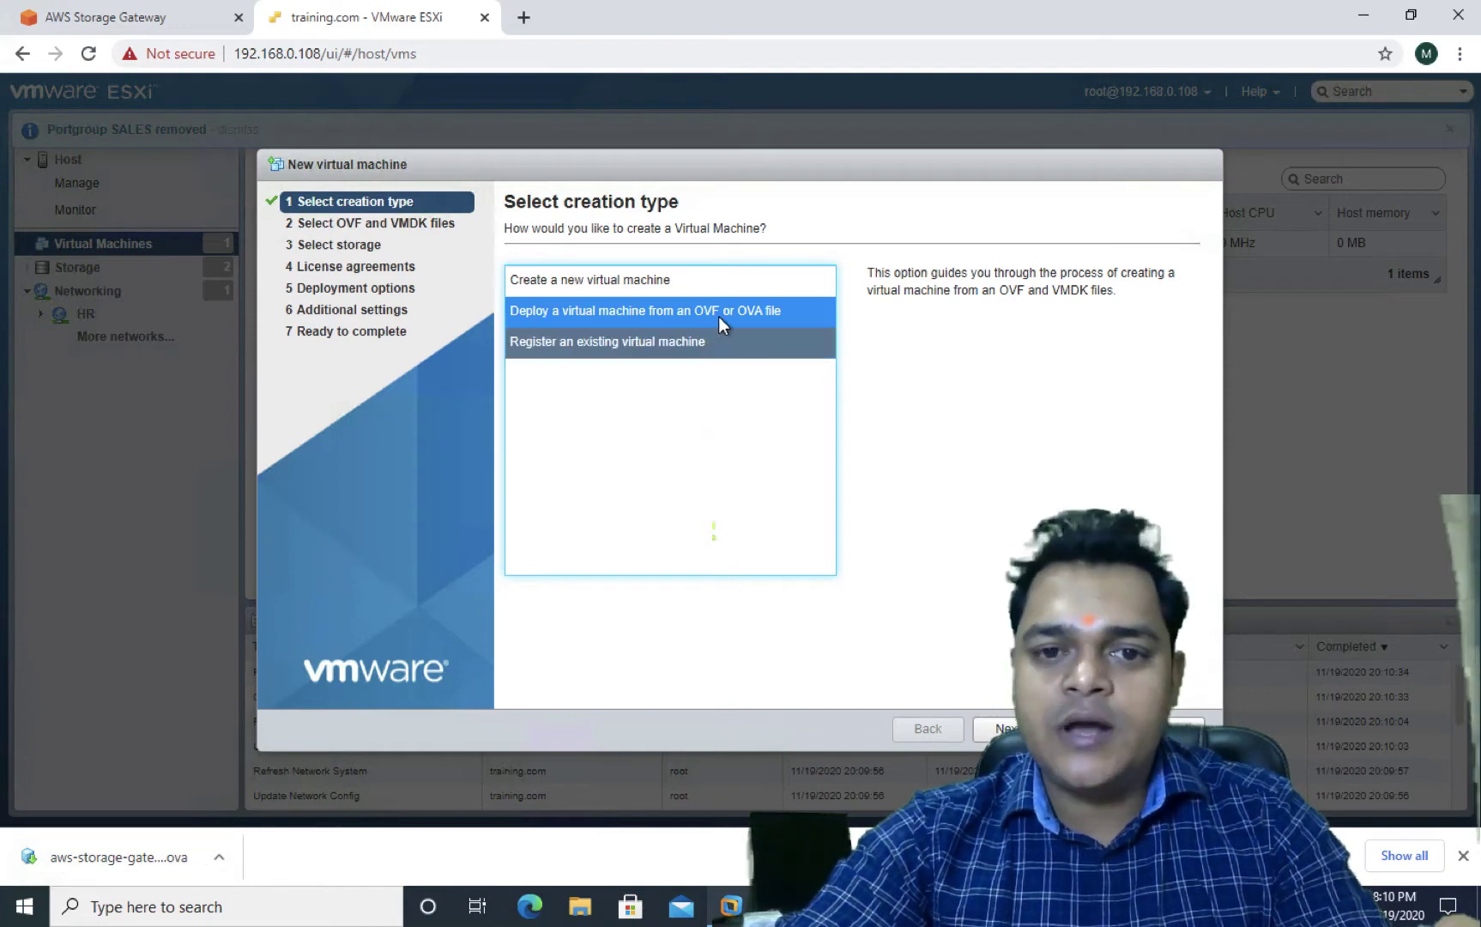
click(1000, 729)
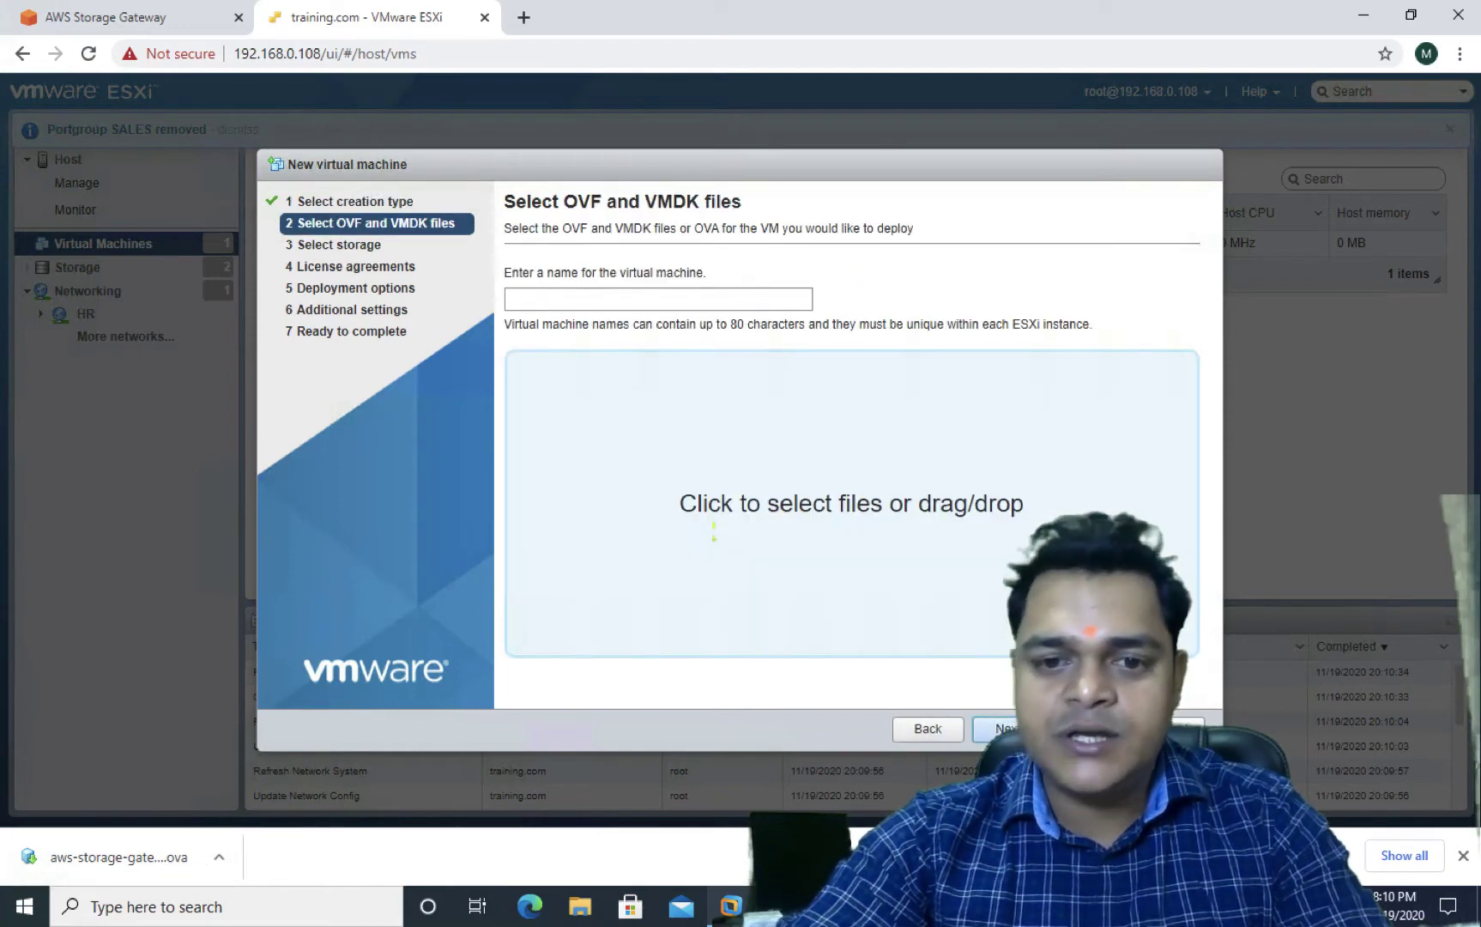
Name the VM AWS-Storage-Gateway and attach aws-storage-gateway-latest (1).ova from Downloads
click(629, 300)
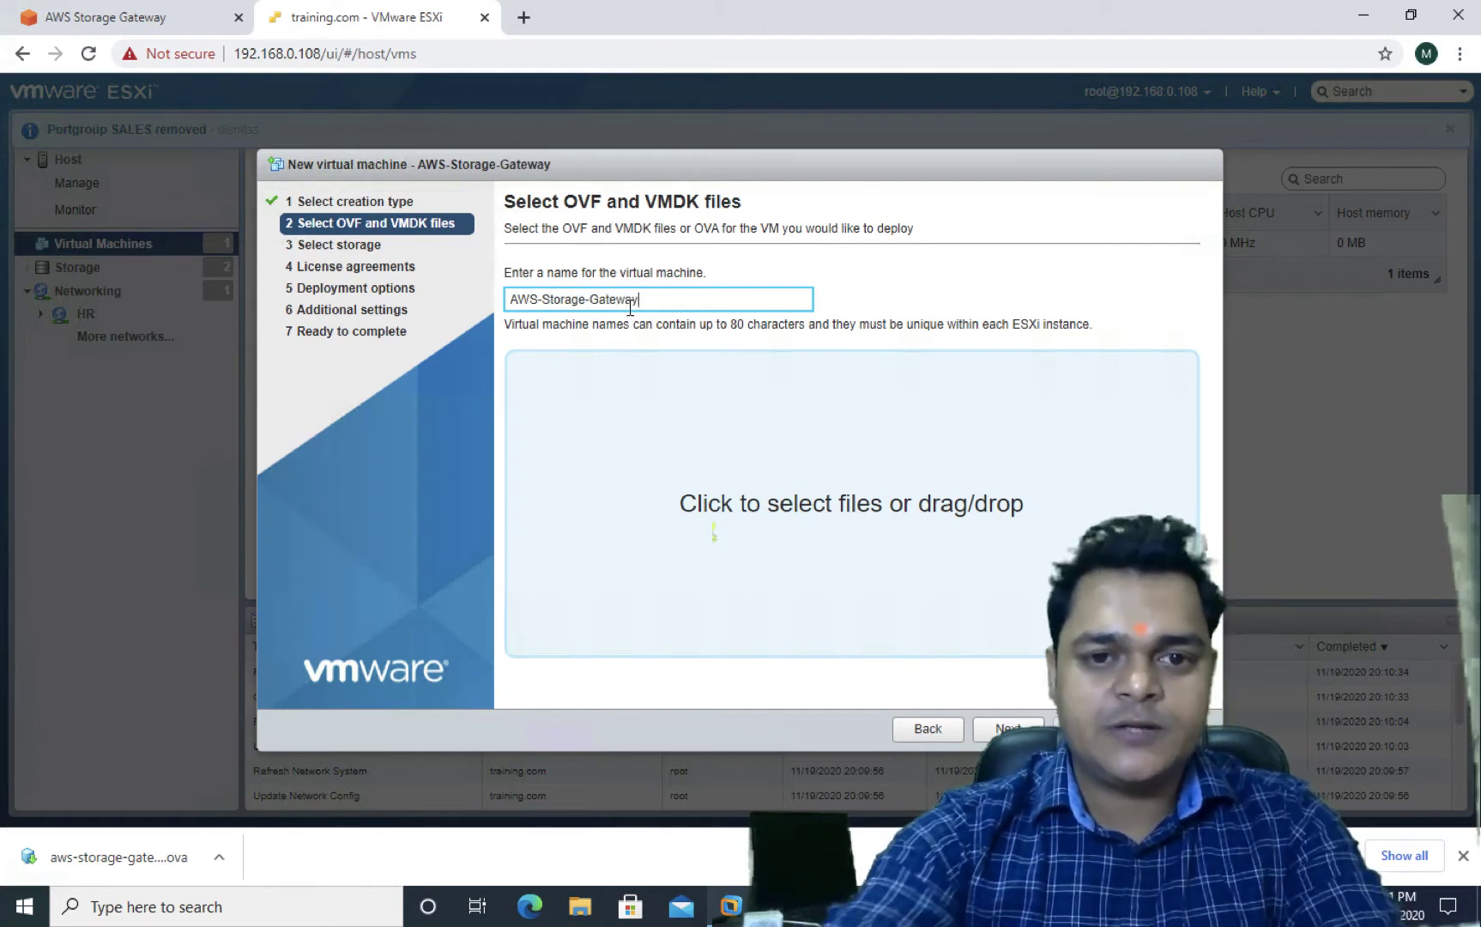
click(798, 488)
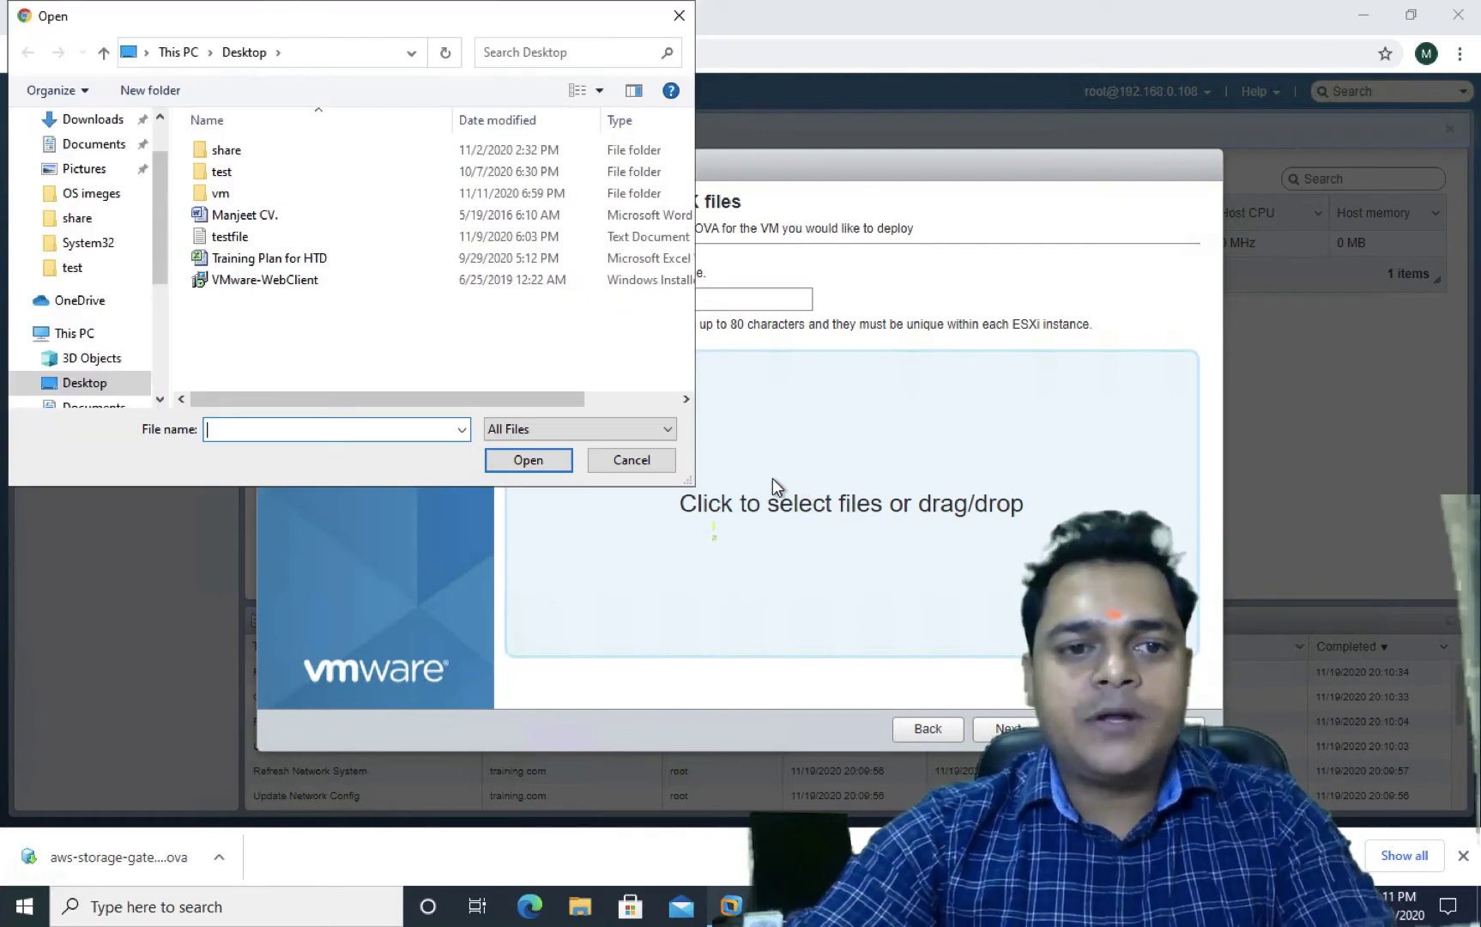
click(92, 122)
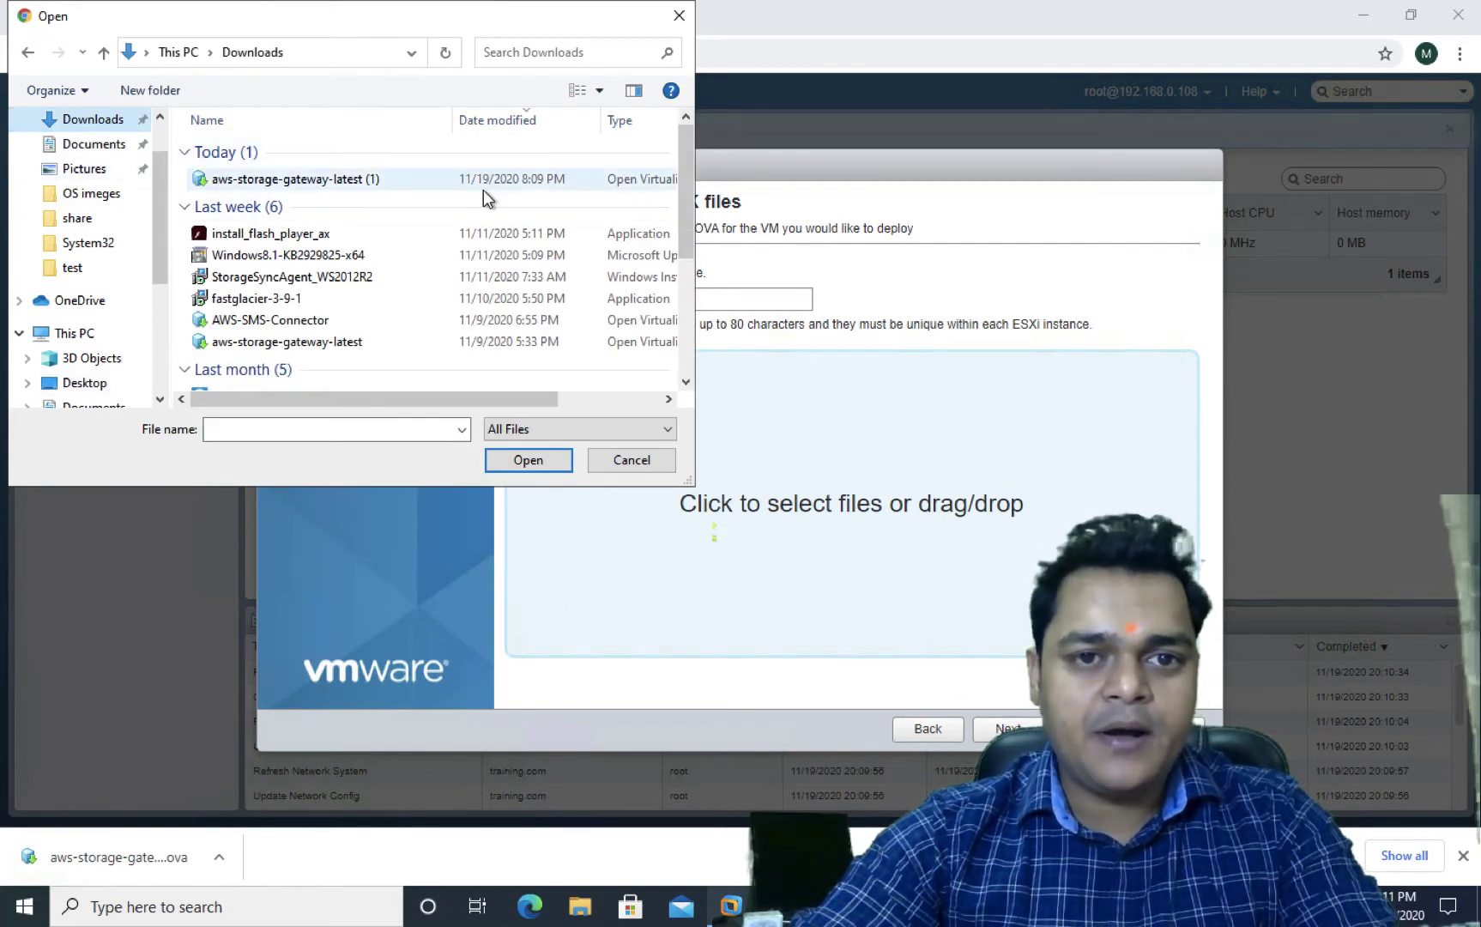
scroll(492, 187, down, 2)
scroll(492, 187, up, 2)
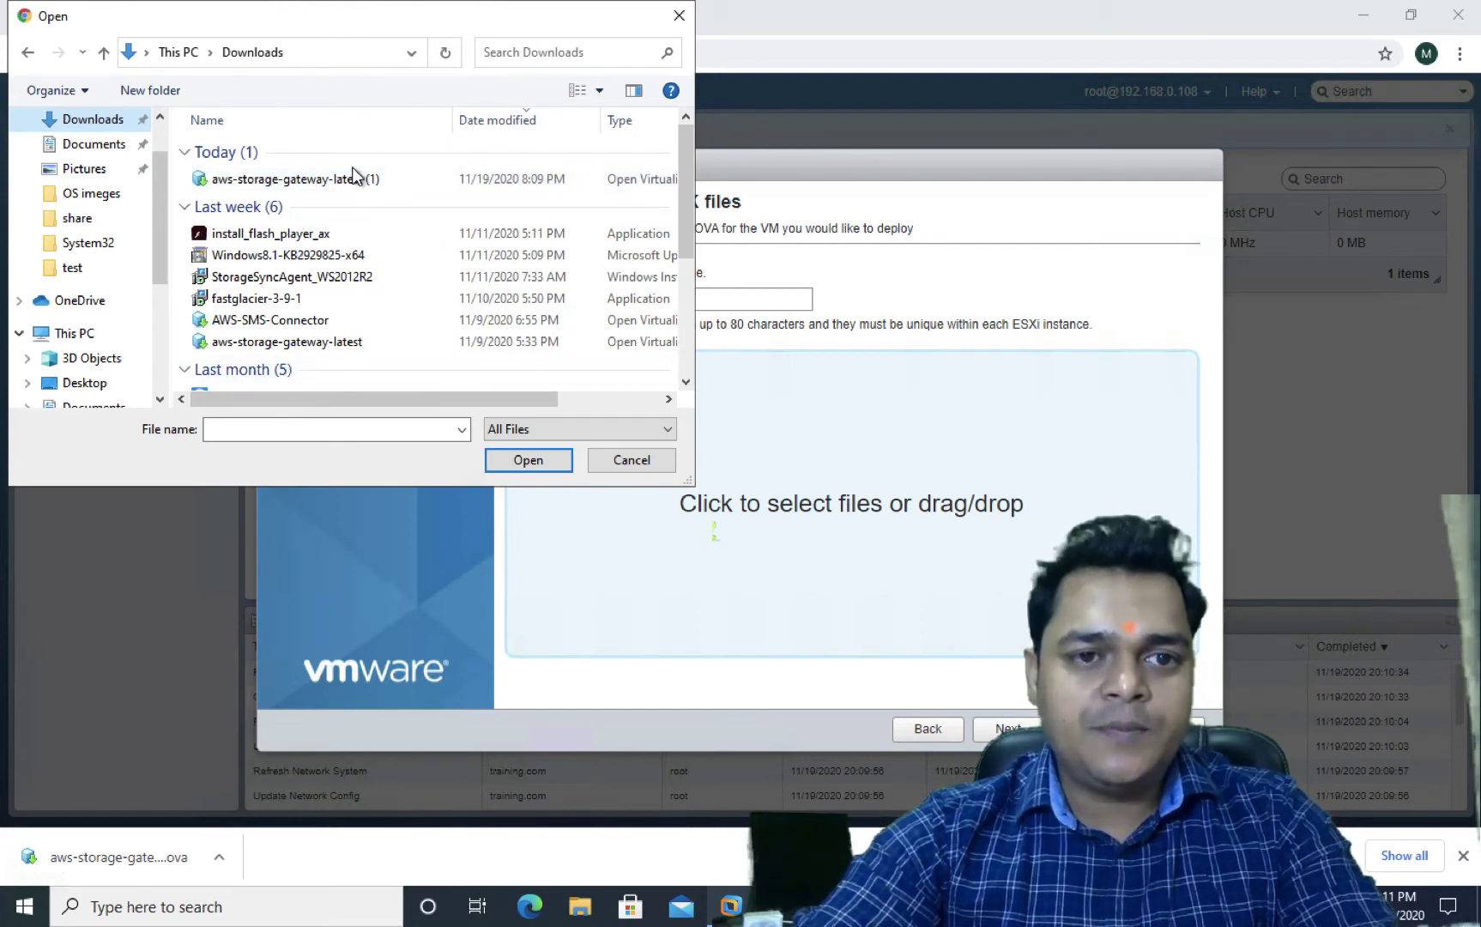
click(354, 178)
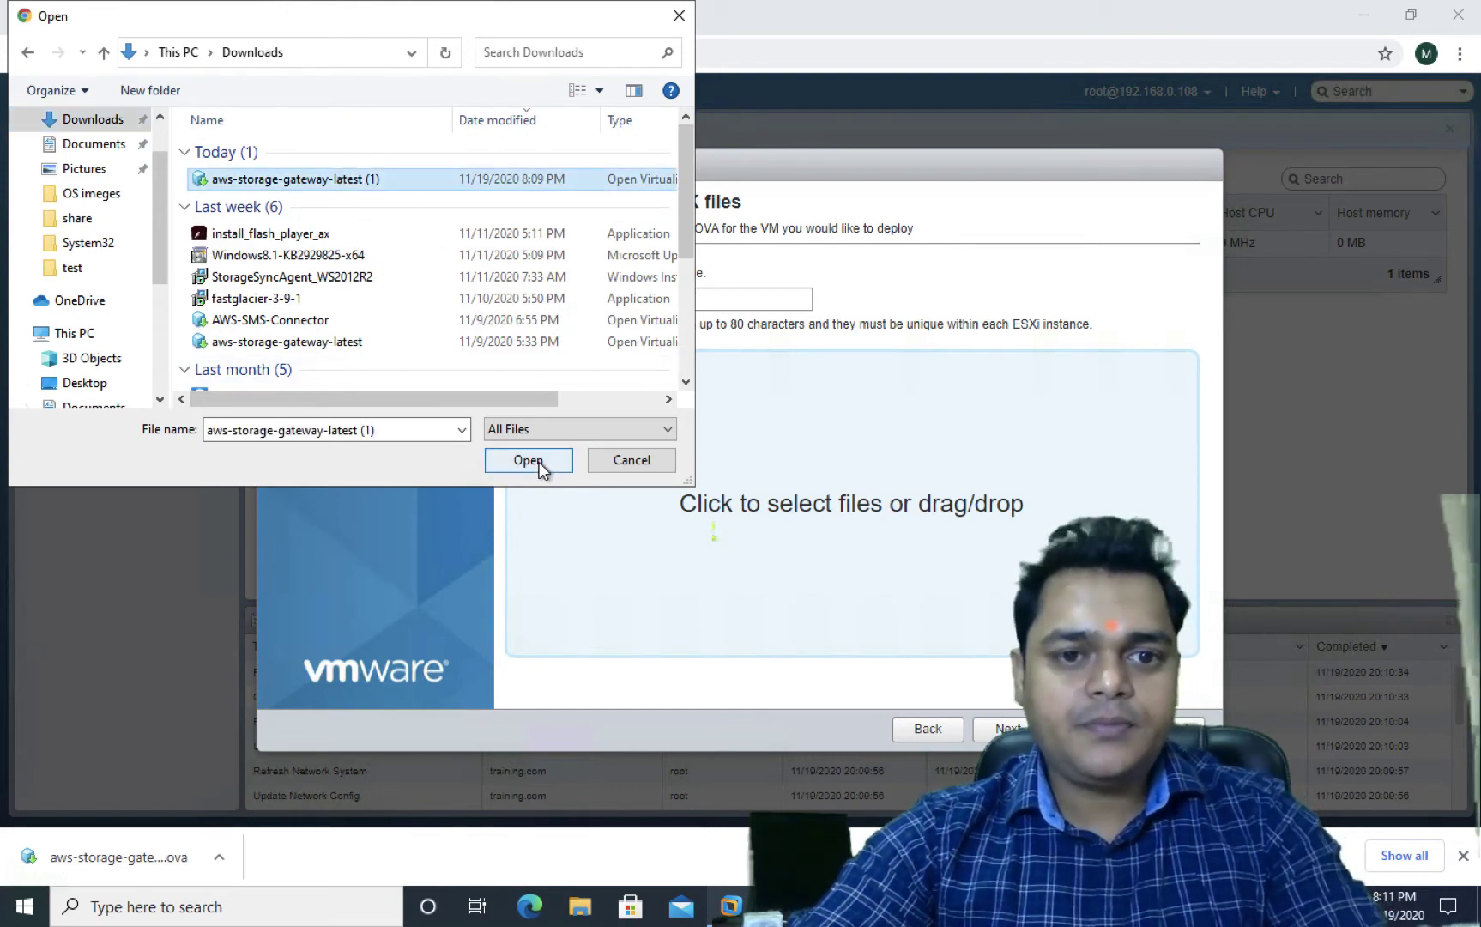
click(529, 460)
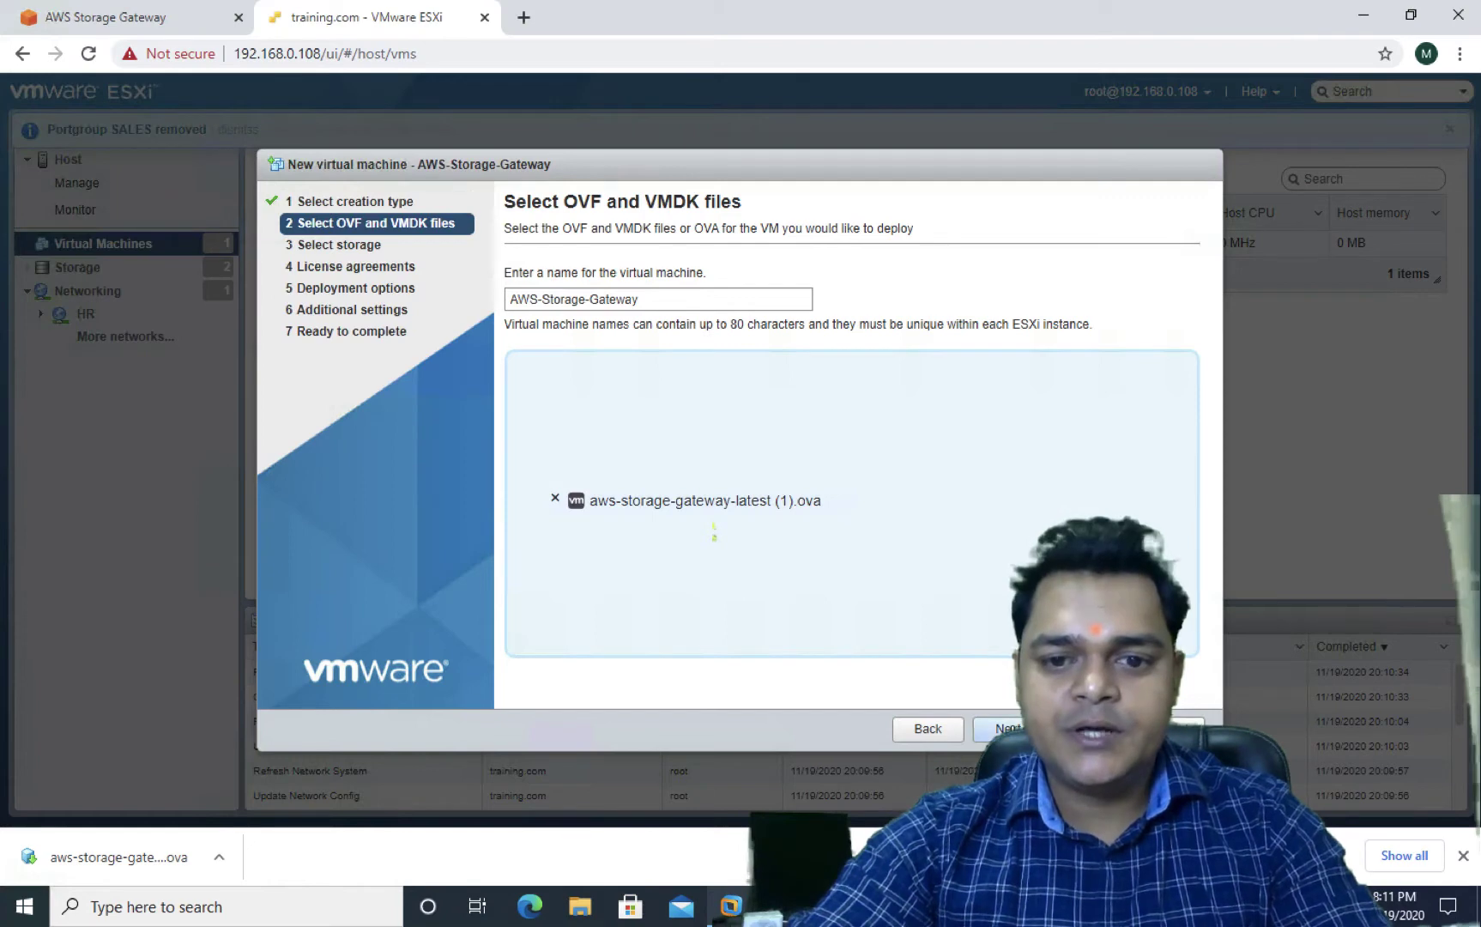
Deploy AWS-Storage-Gateway to local-storage, mapped to VM Network with thin provisioning
click(1000, 728)
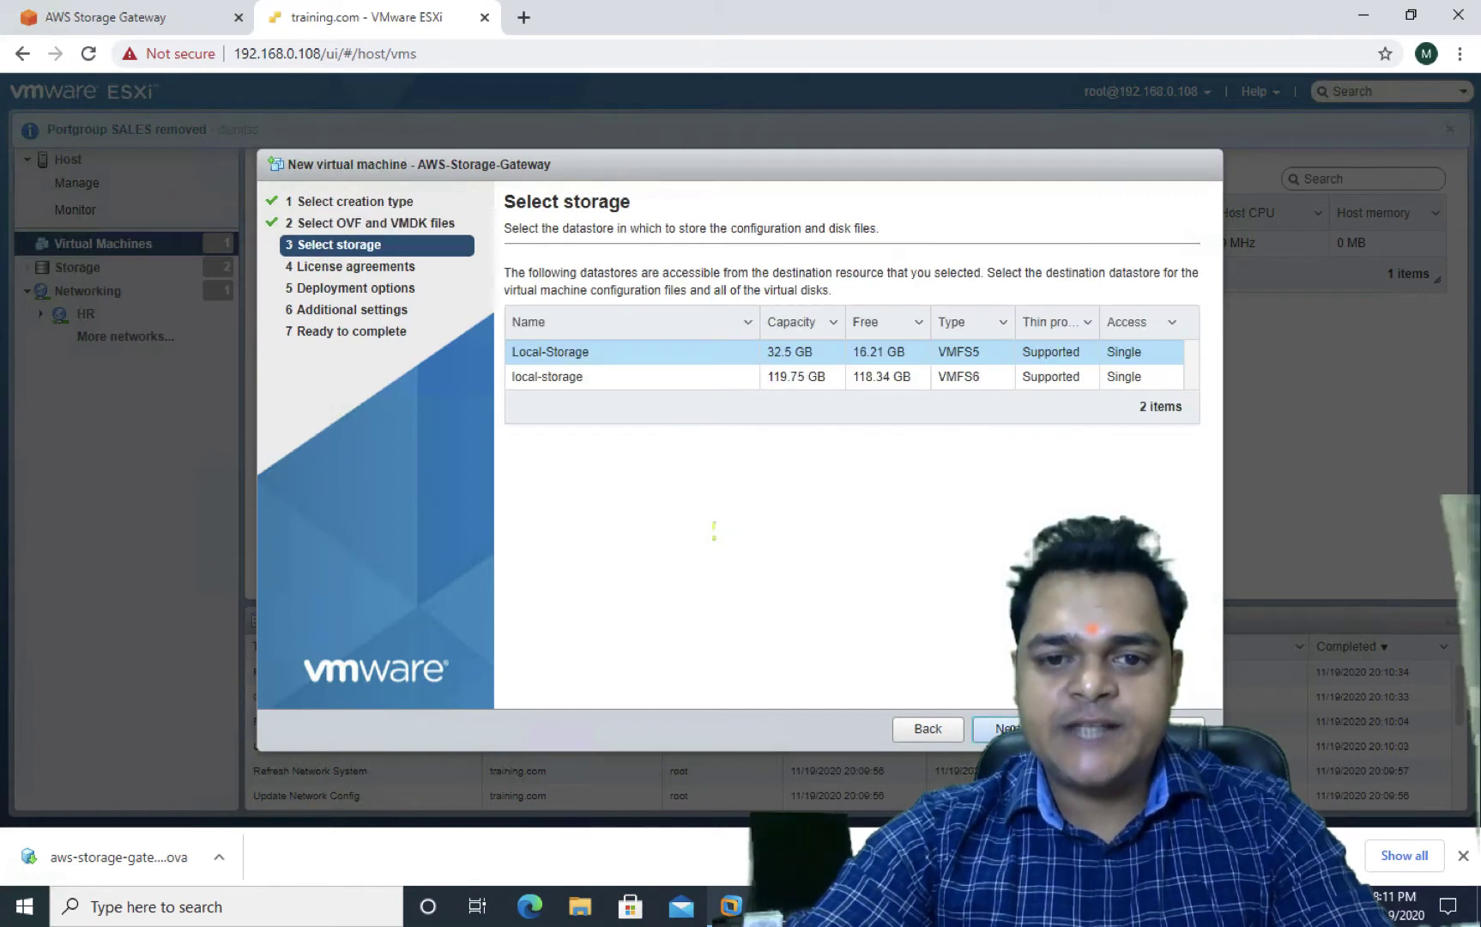
click(805, 384)
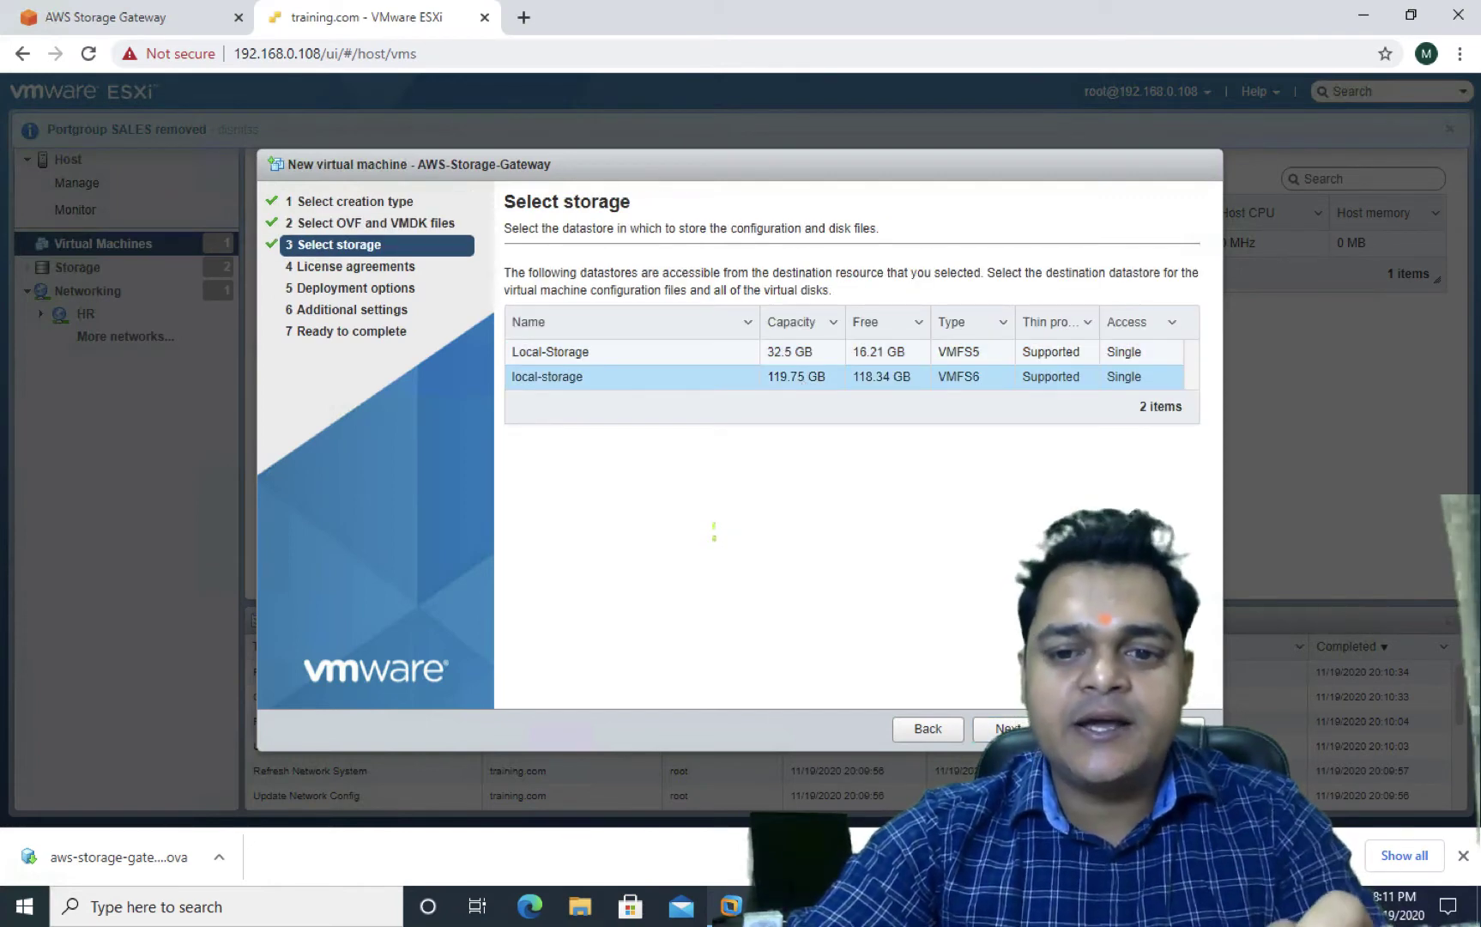
click(1006, 728)
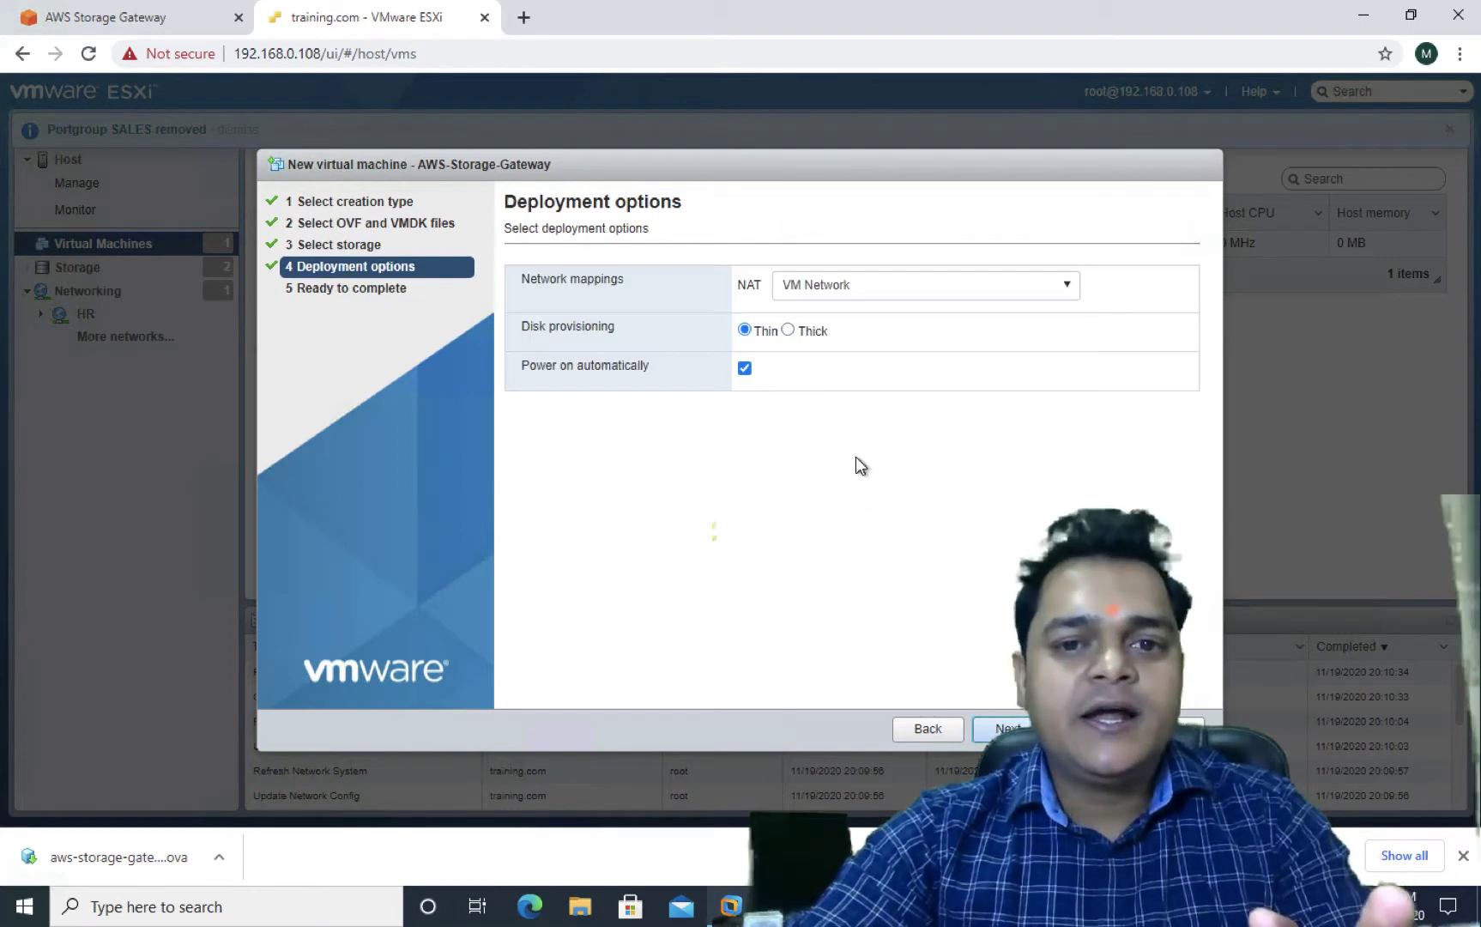
click(819, 294)
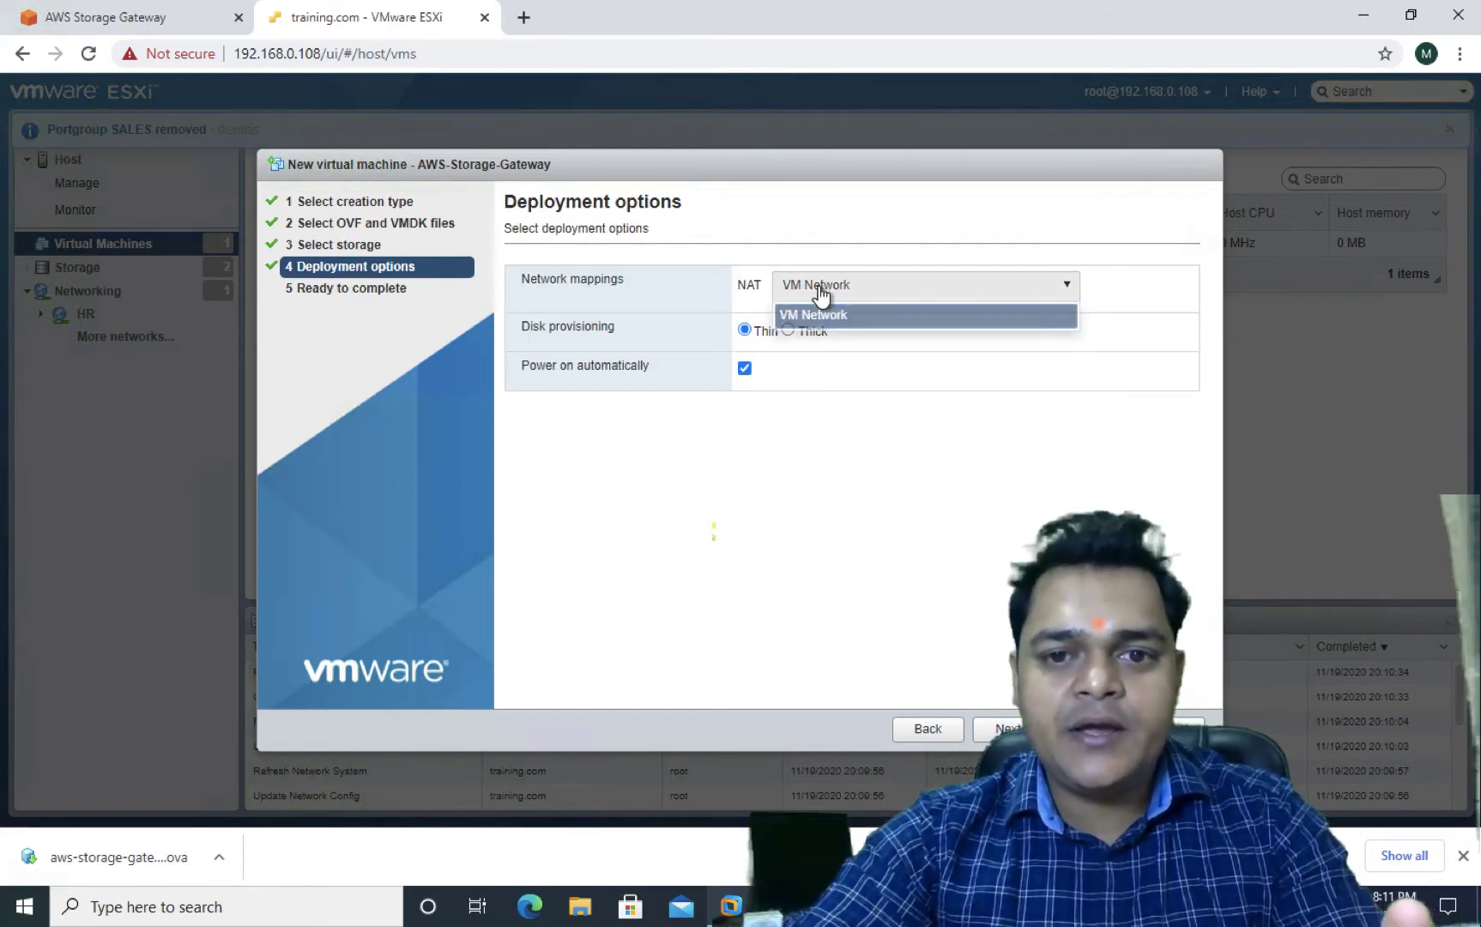
click(836, 401)
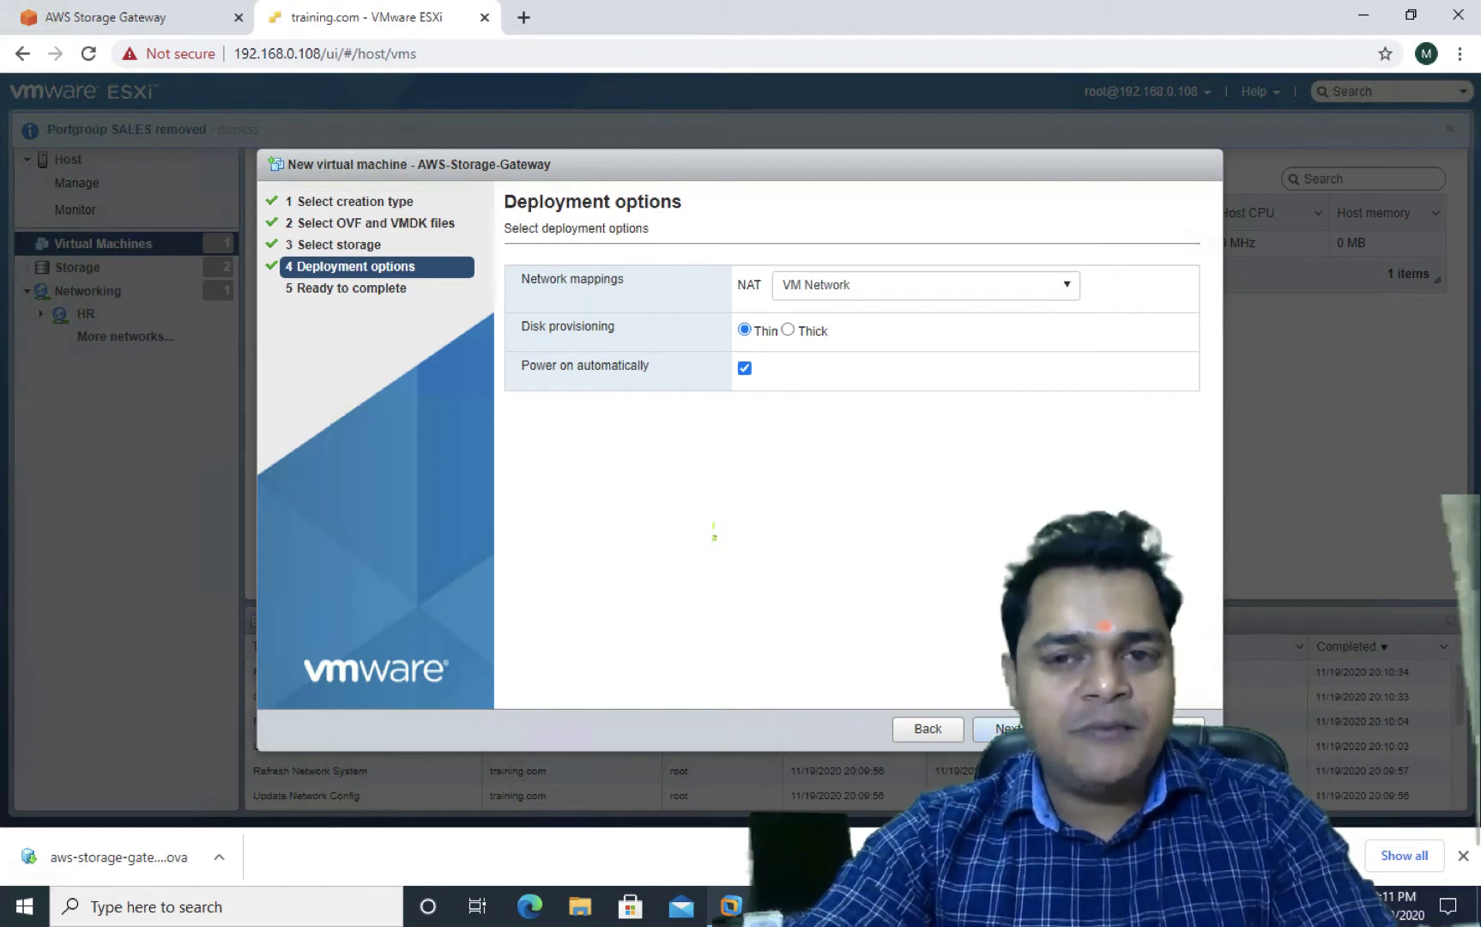
click(1005, 728)
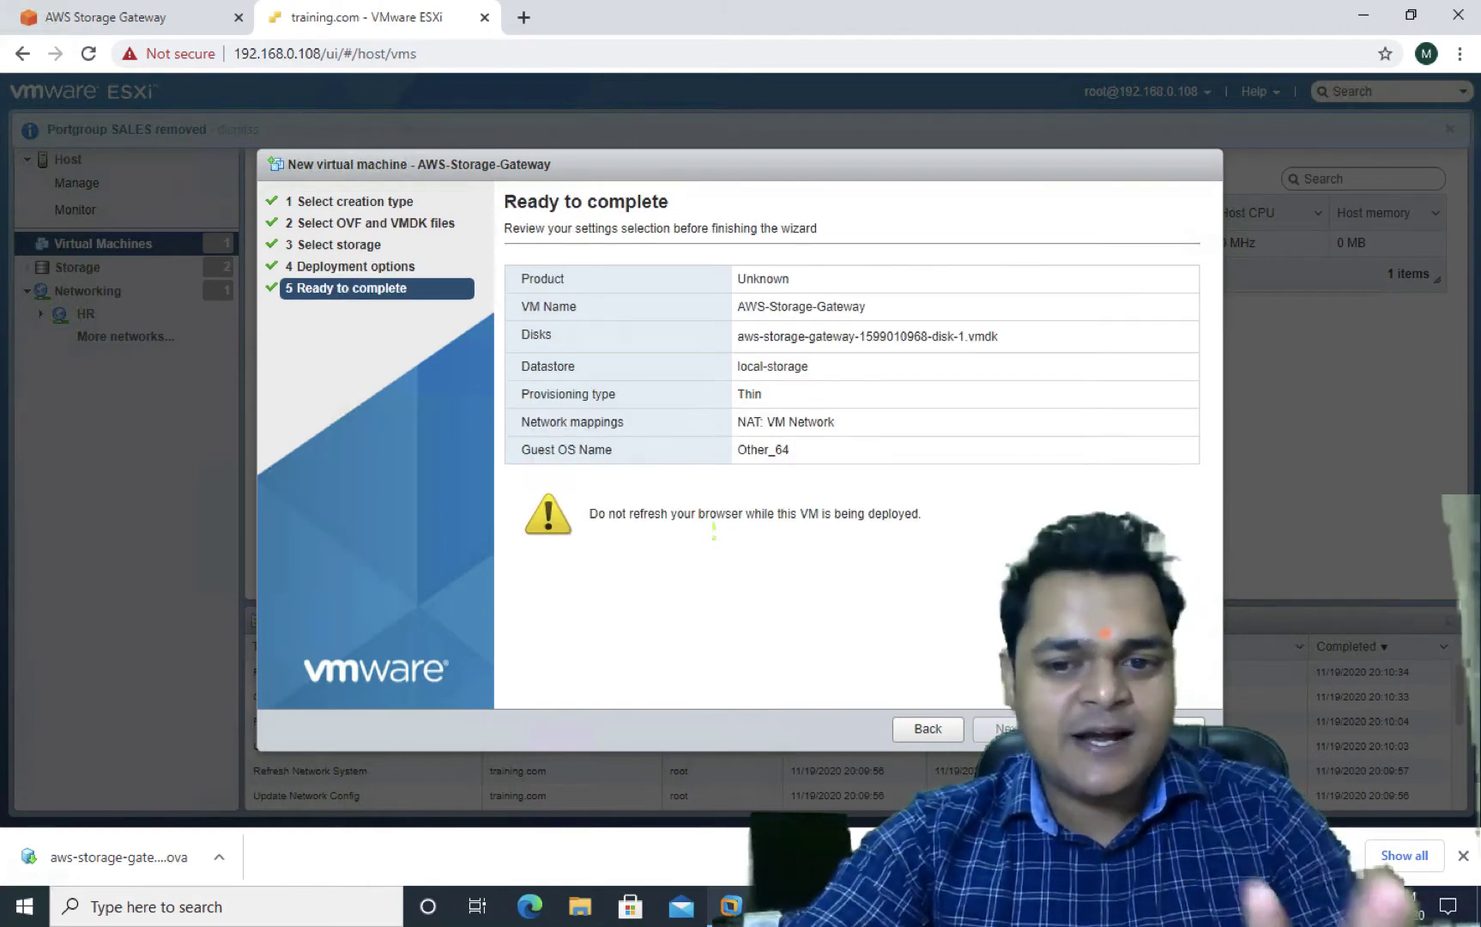
click(1090, 728)
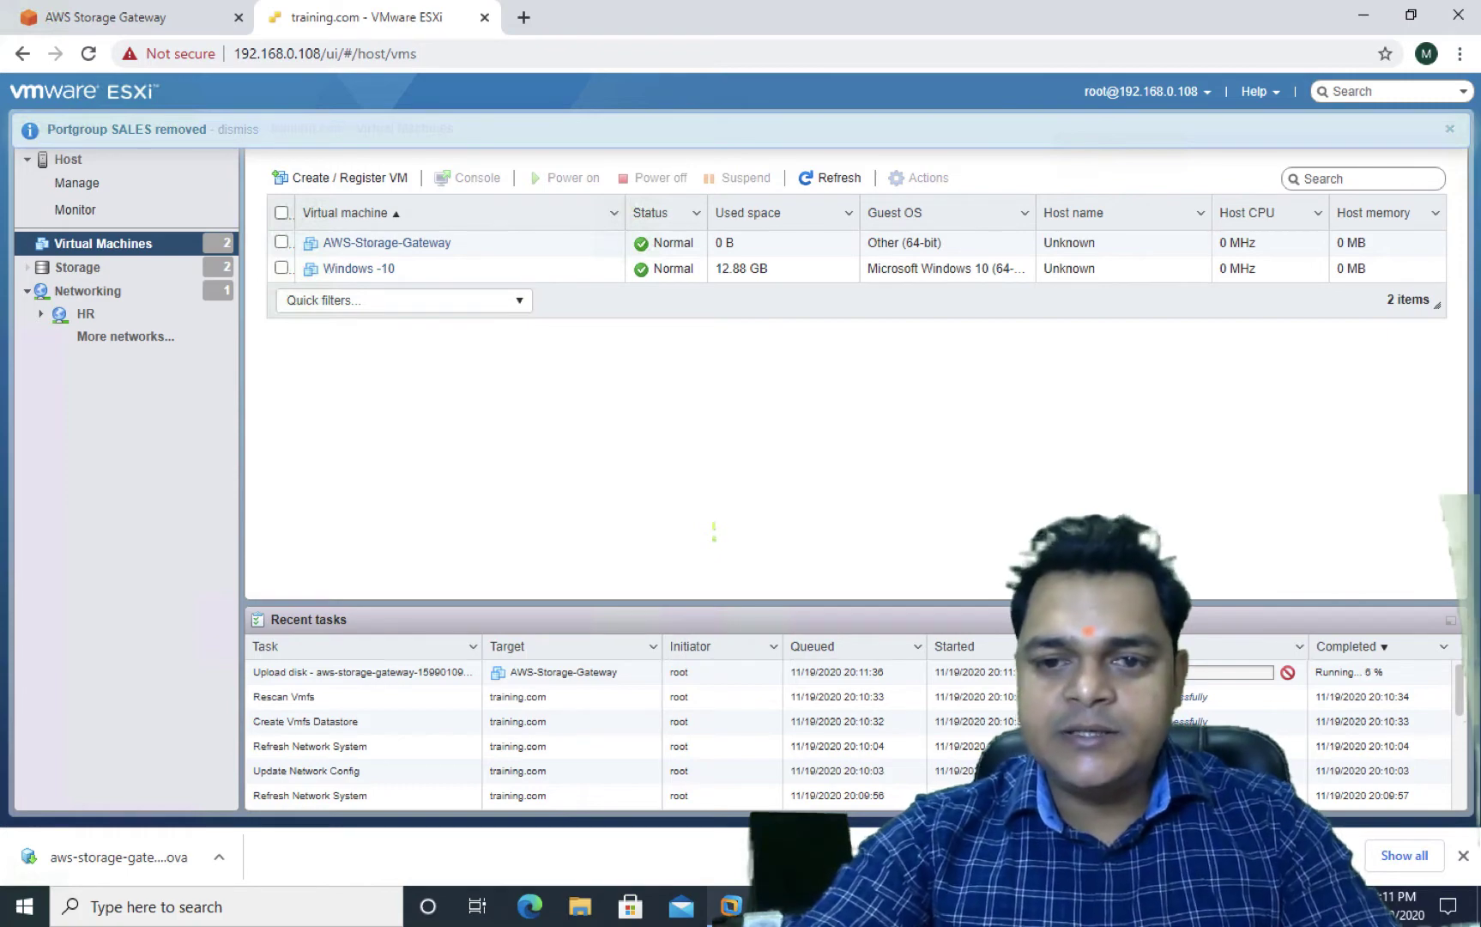
Switch from the full-screen Remote Desktop space to the Mac desktop
key(ctrl+Left)
key(ctrl+Right)
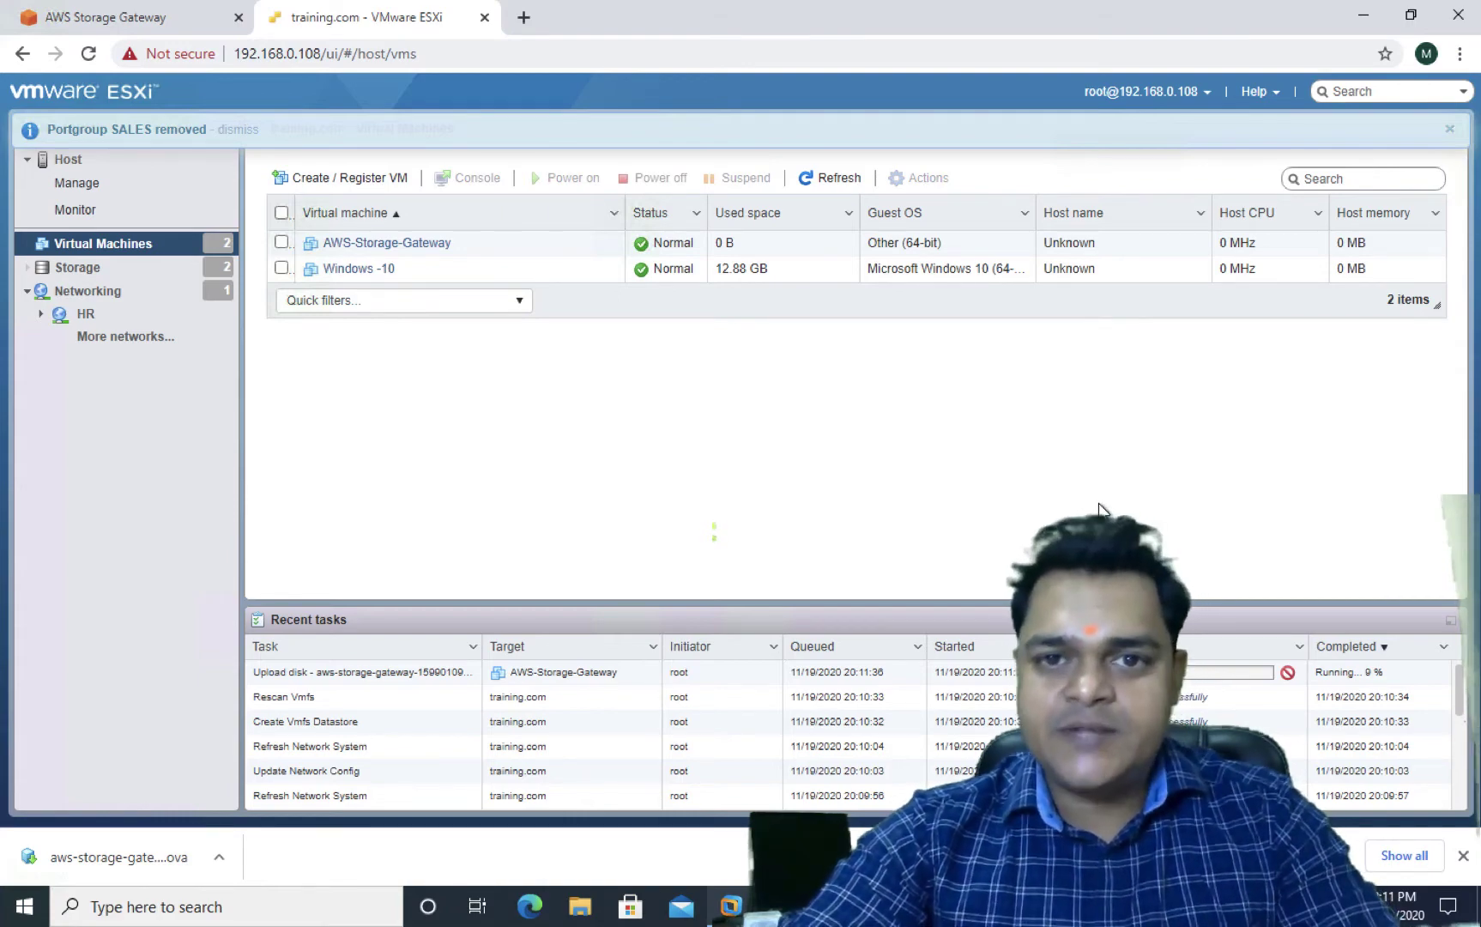
key(ctrl+Left)
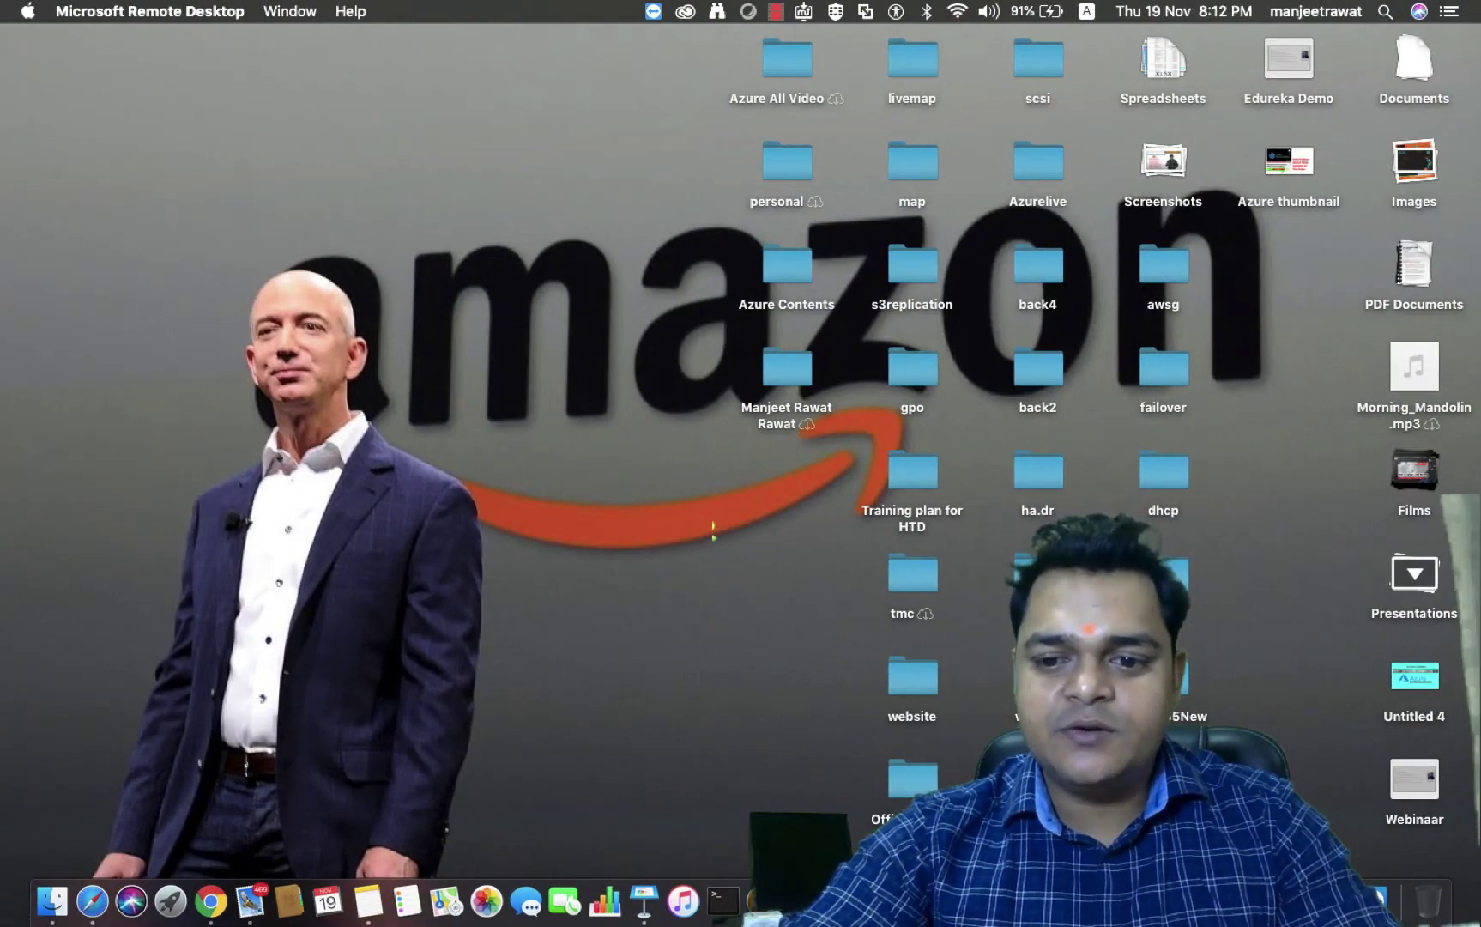
Pause the Camtasia recording and return to the Remote Desktop ESXi session
right_click(1377, 897)
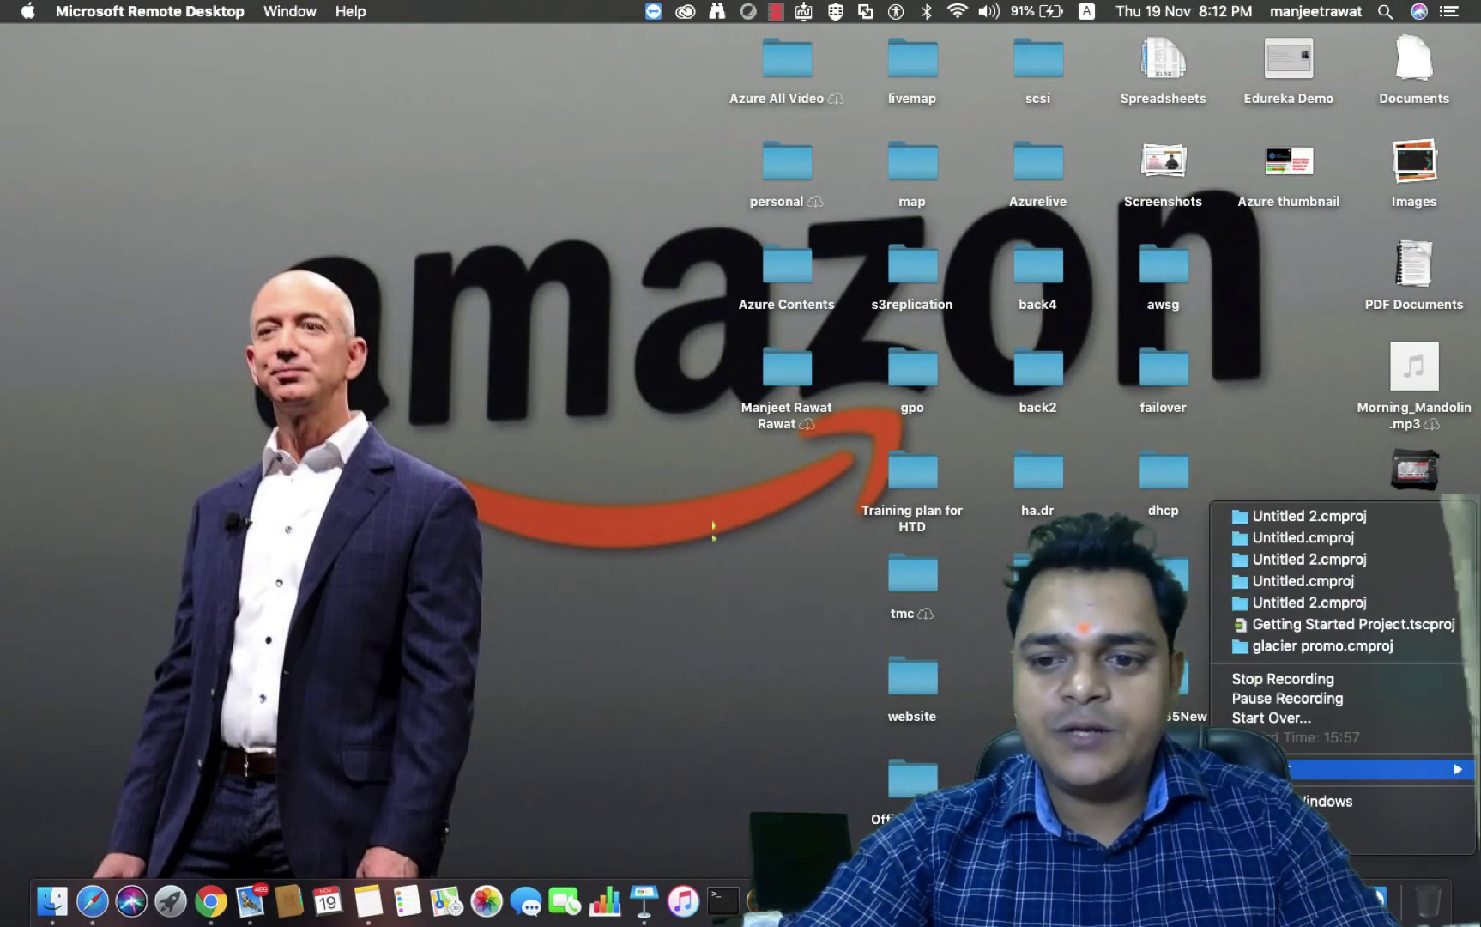
click(1275, 698)
key(ctrl+Right)
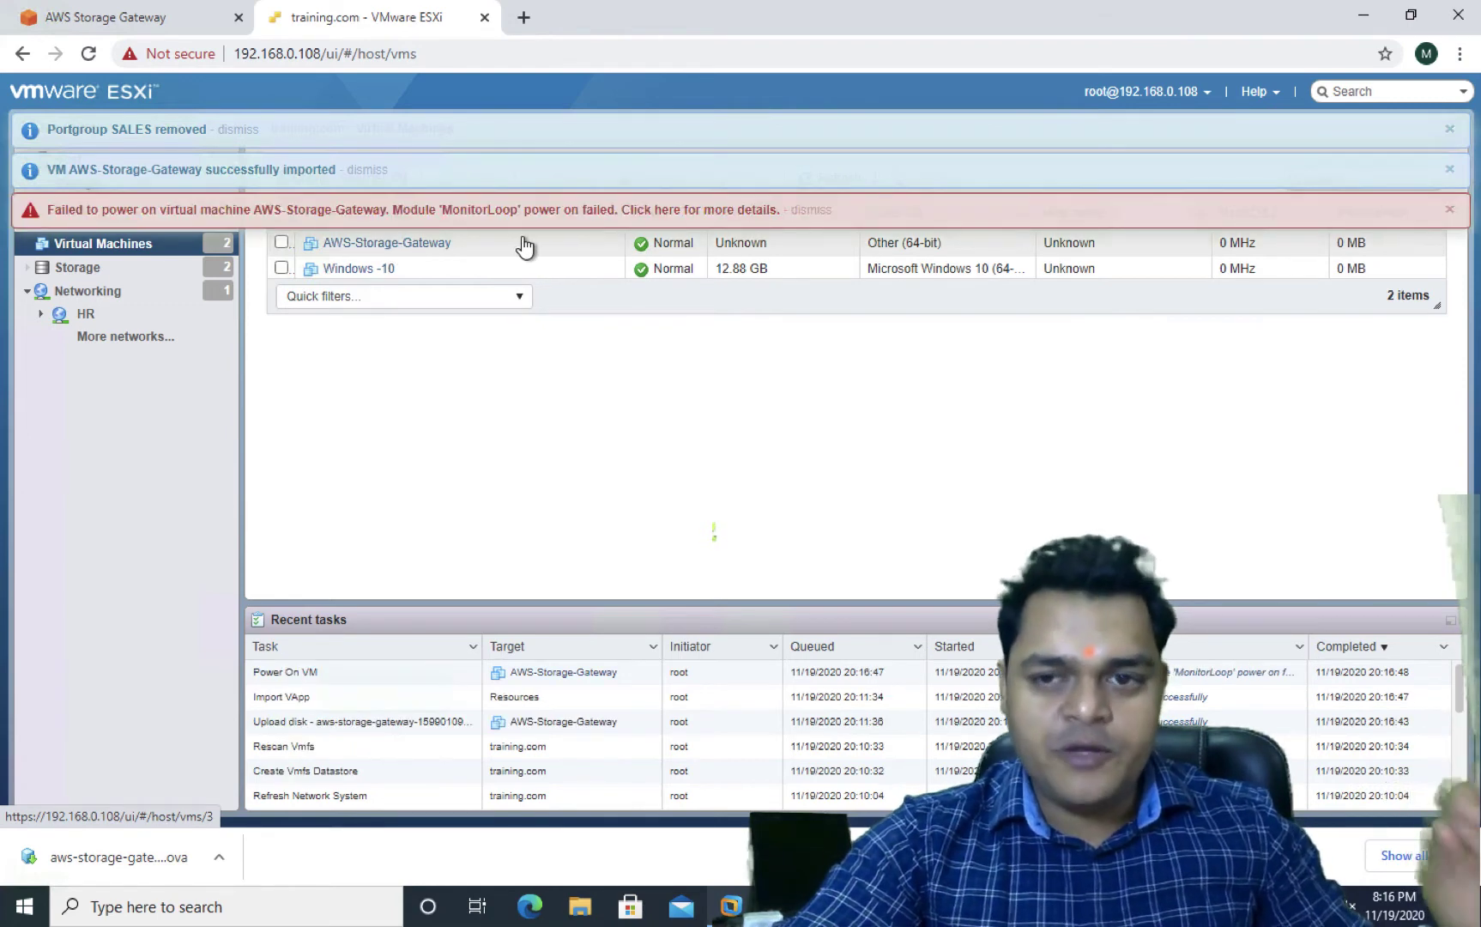
Dismiss the failed power-on, import success and port group removal notices
click(1449, 209)
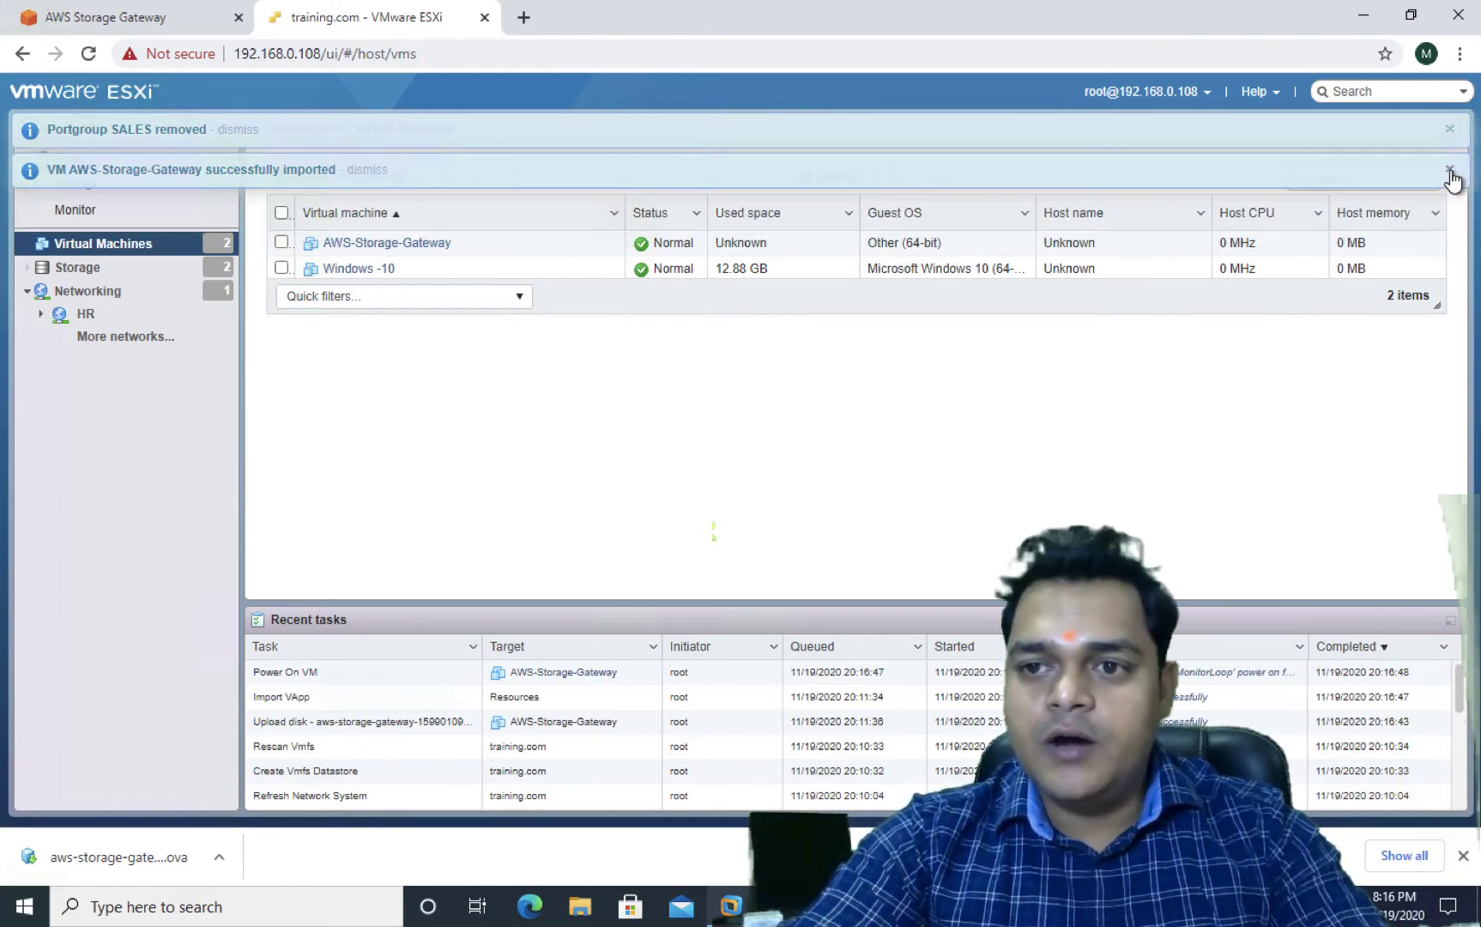
click(1449, 171)
click(1449, 128)
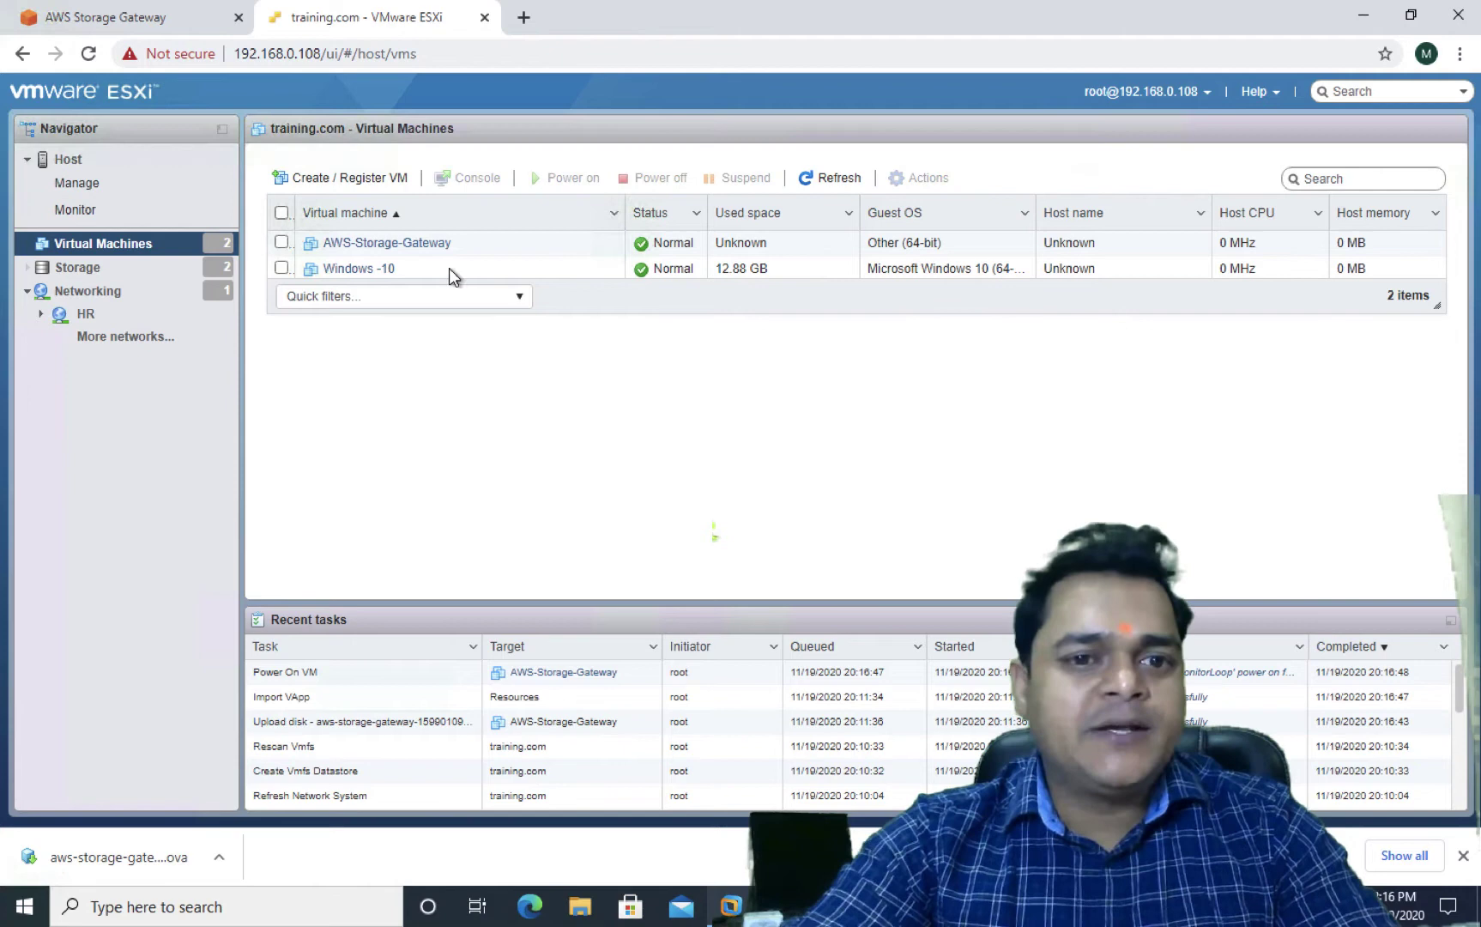
Open the AWS-Storage-Gateway VM's summary and show its Actions list
click(393, 245)
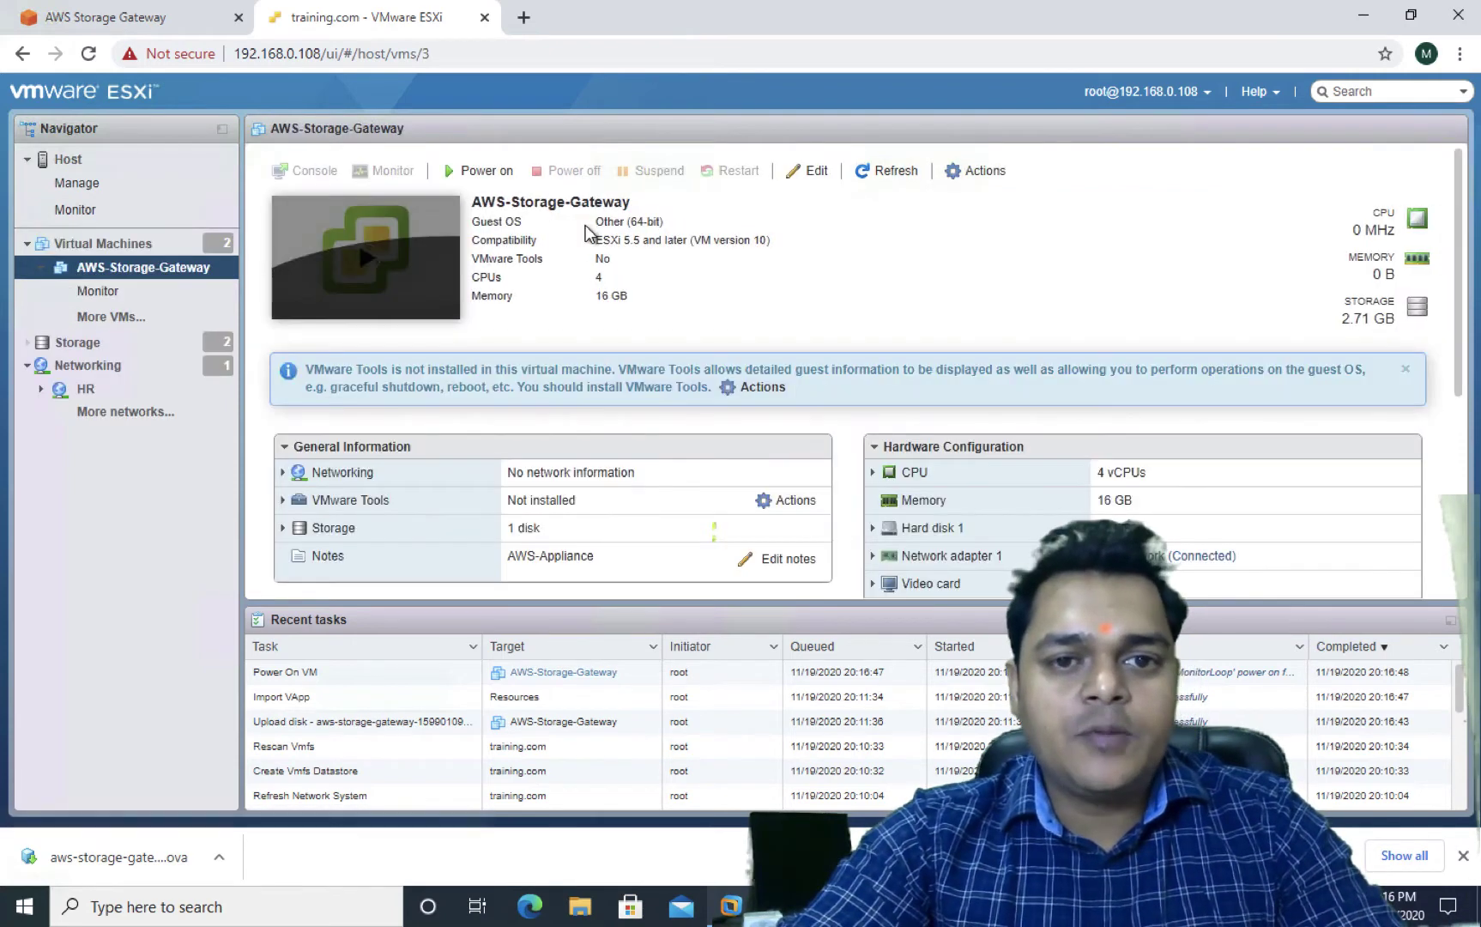
click(980, 172)
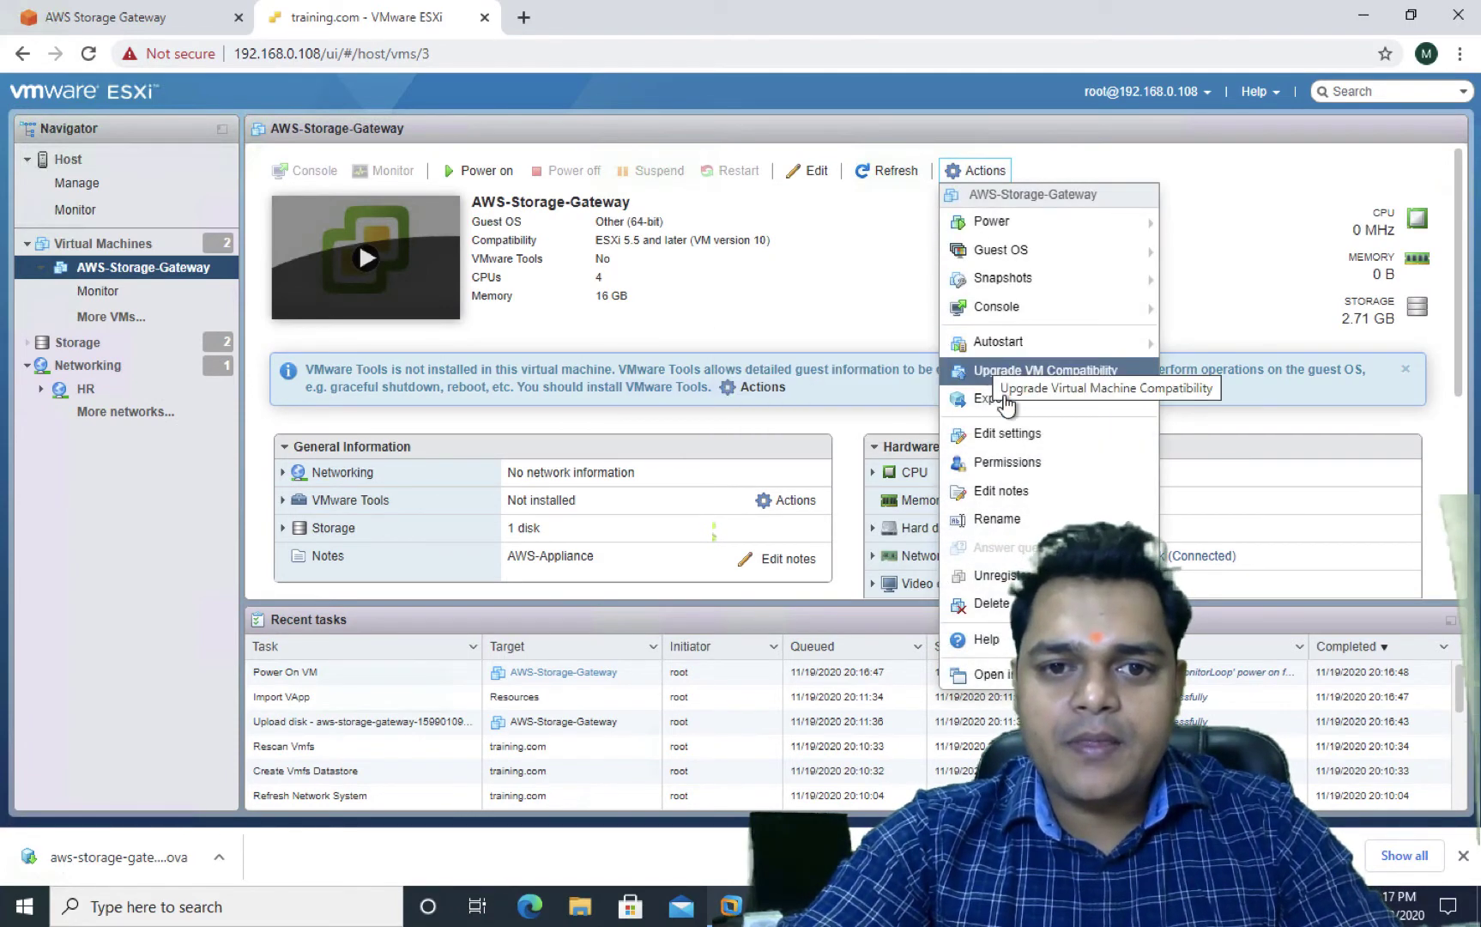
mouse_move(1015, 356)
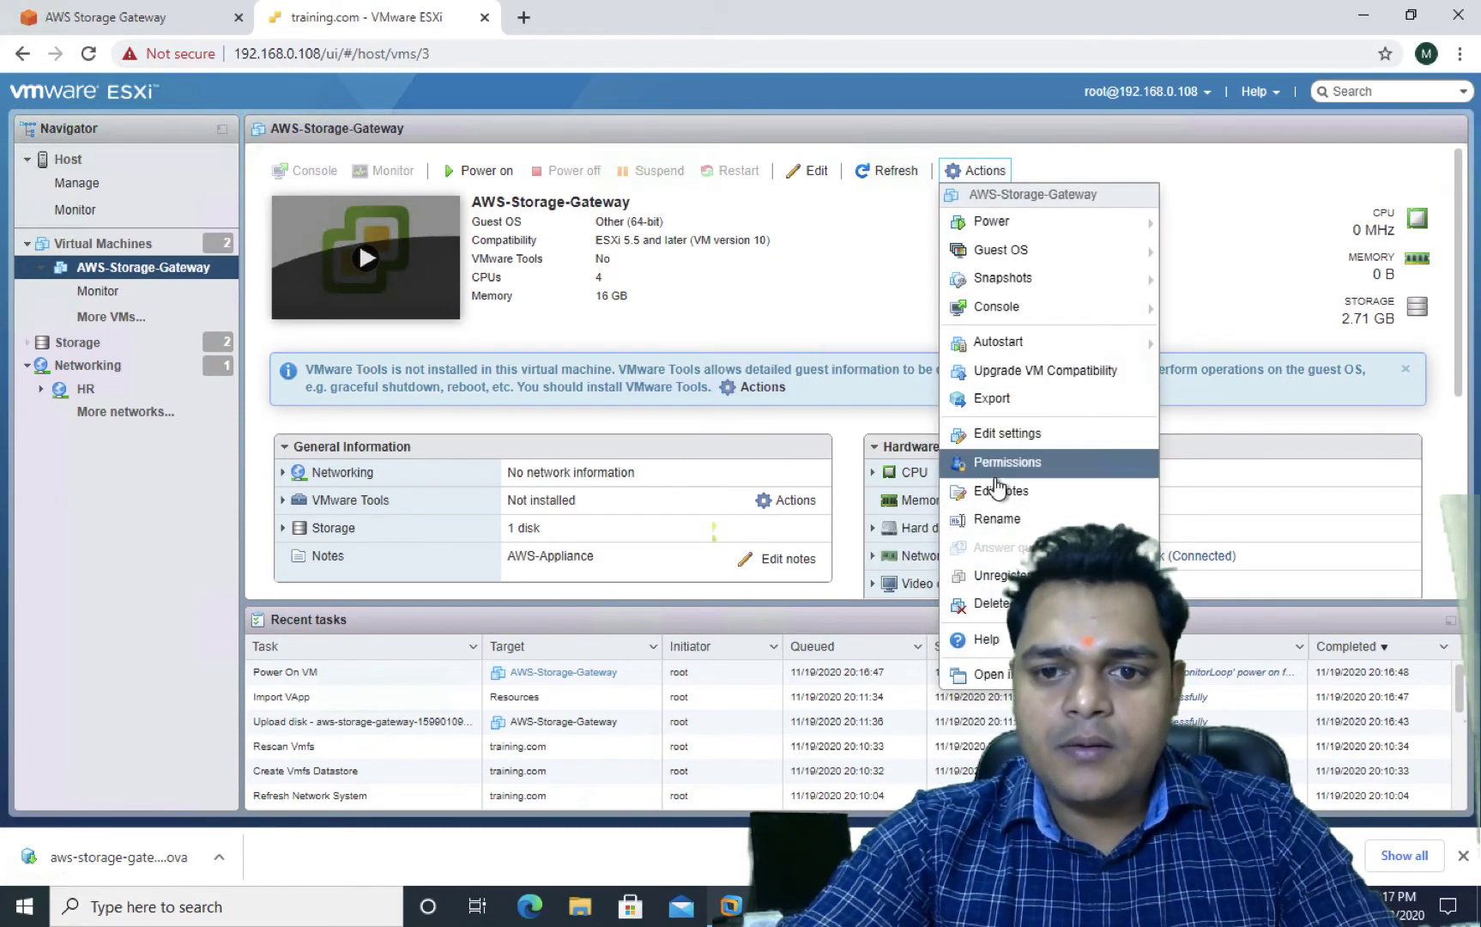
Set the VM to 2 CPUs and 5 GB memory in its hardware settings
click(1004, 436)
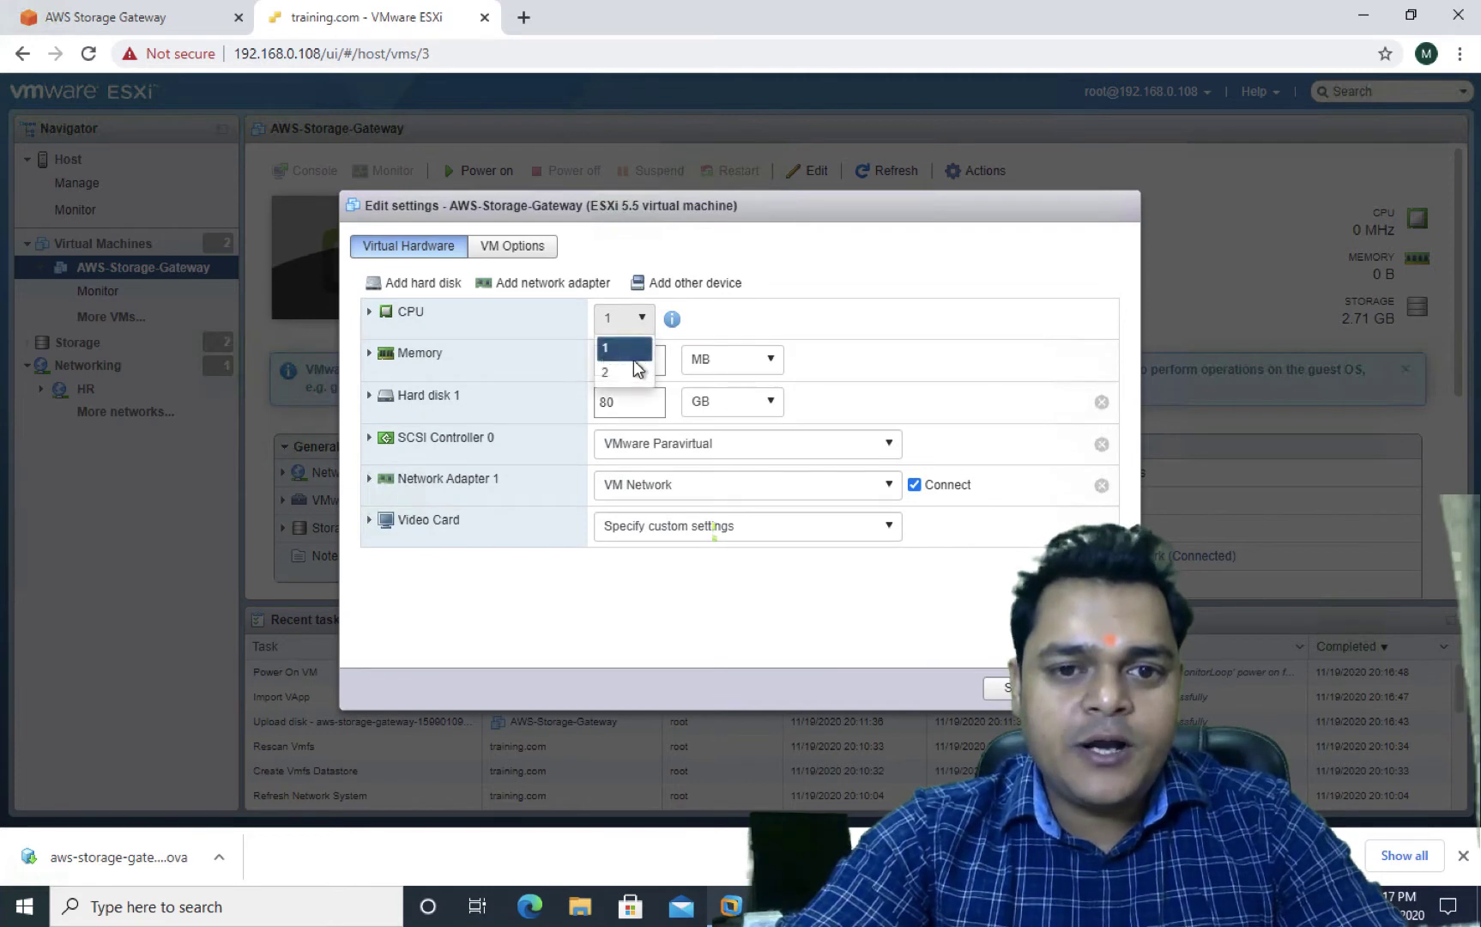
click(637, 370)
click(644, 359)
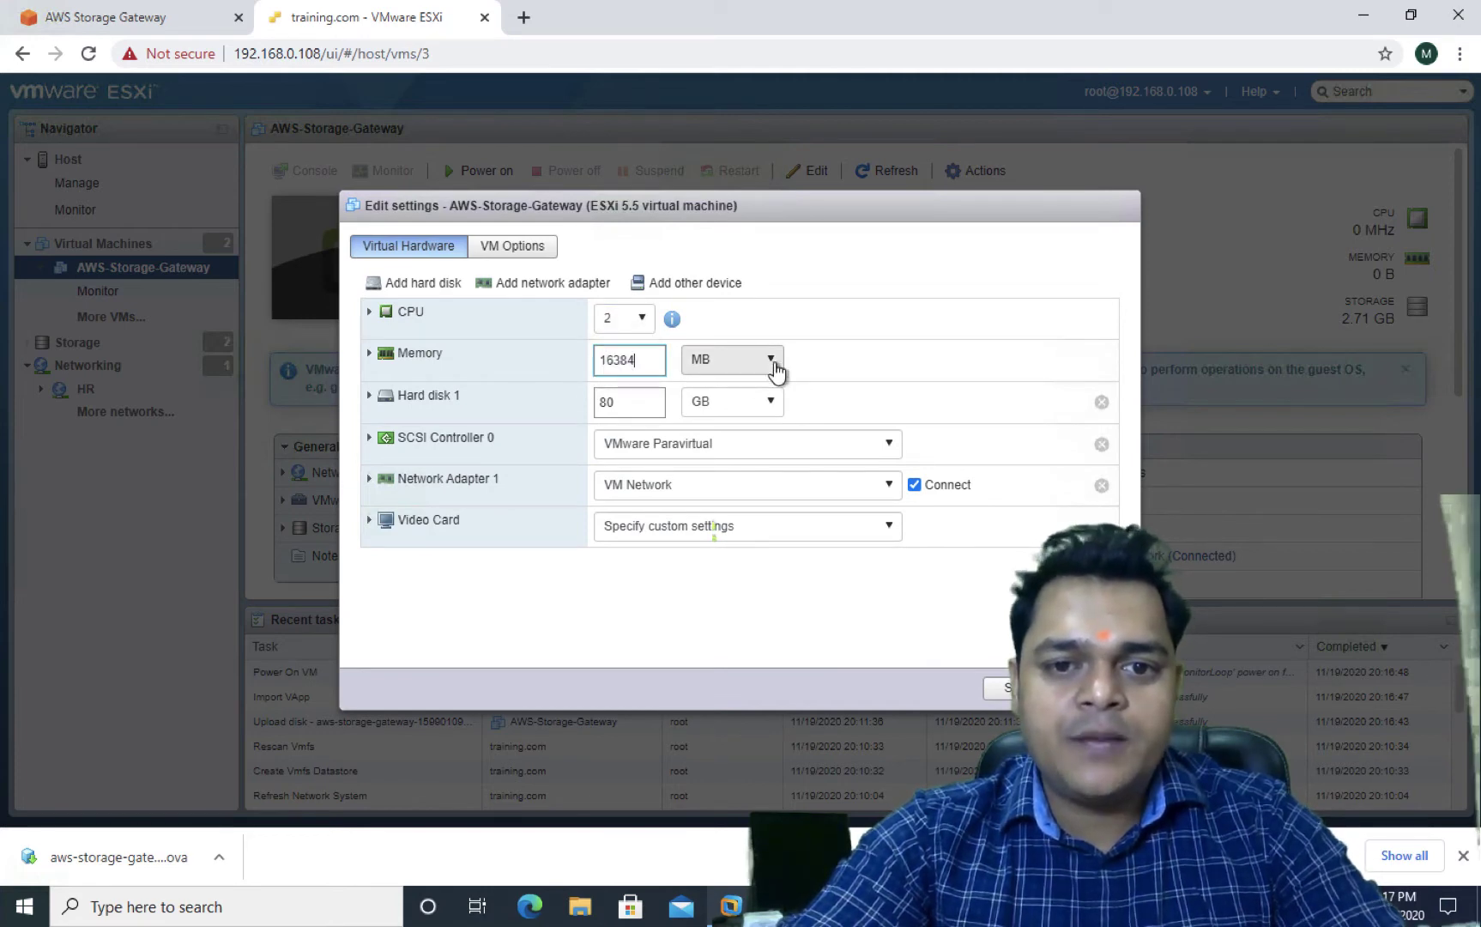
click(777, 362)
click(718, 414)
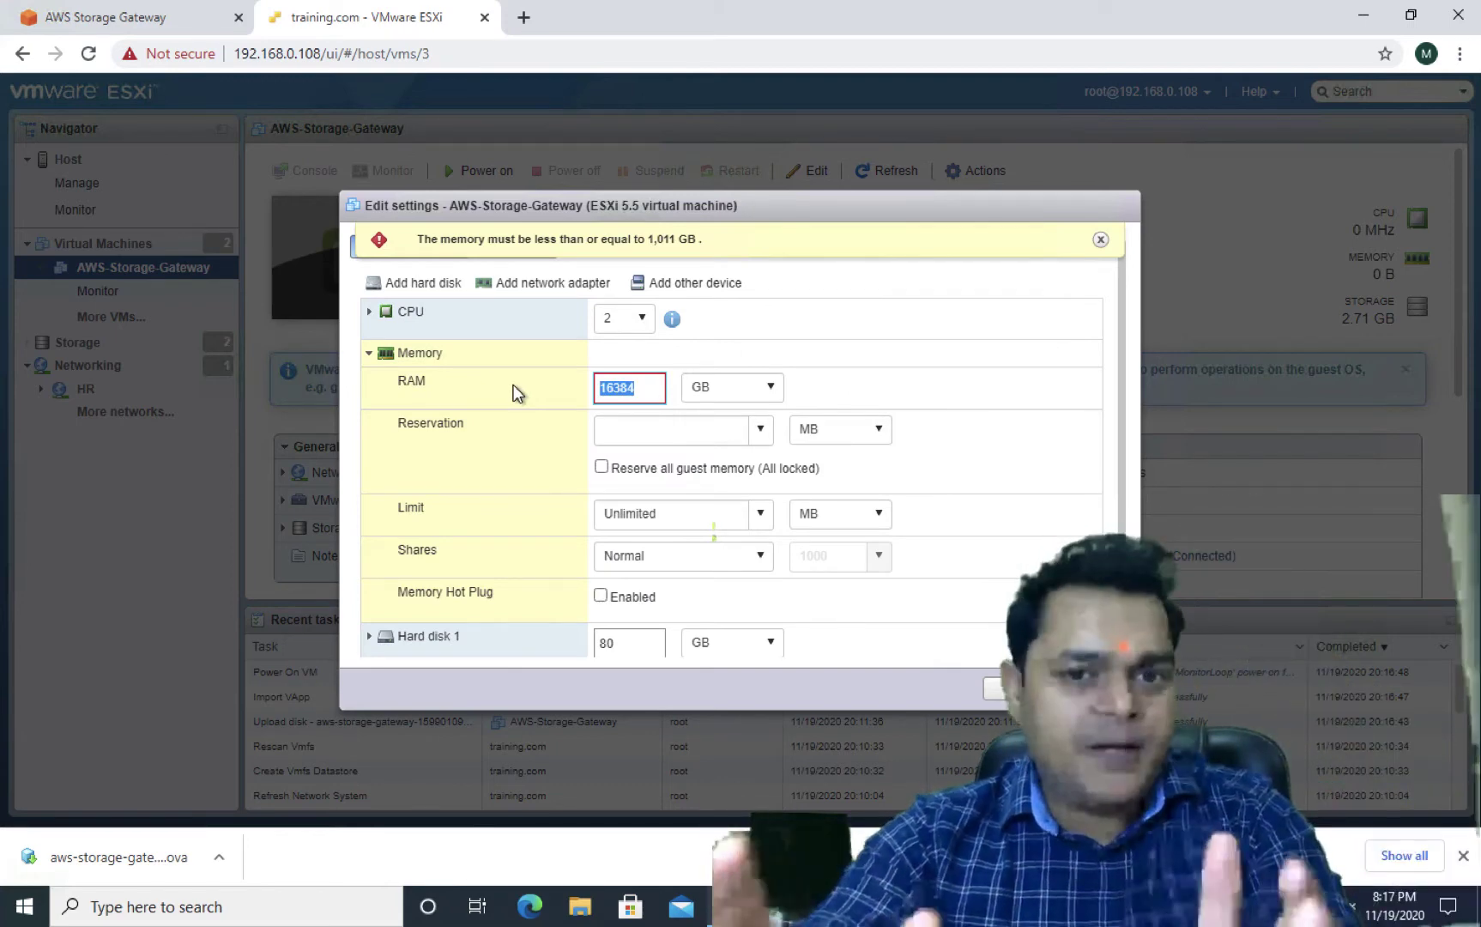
text(5)
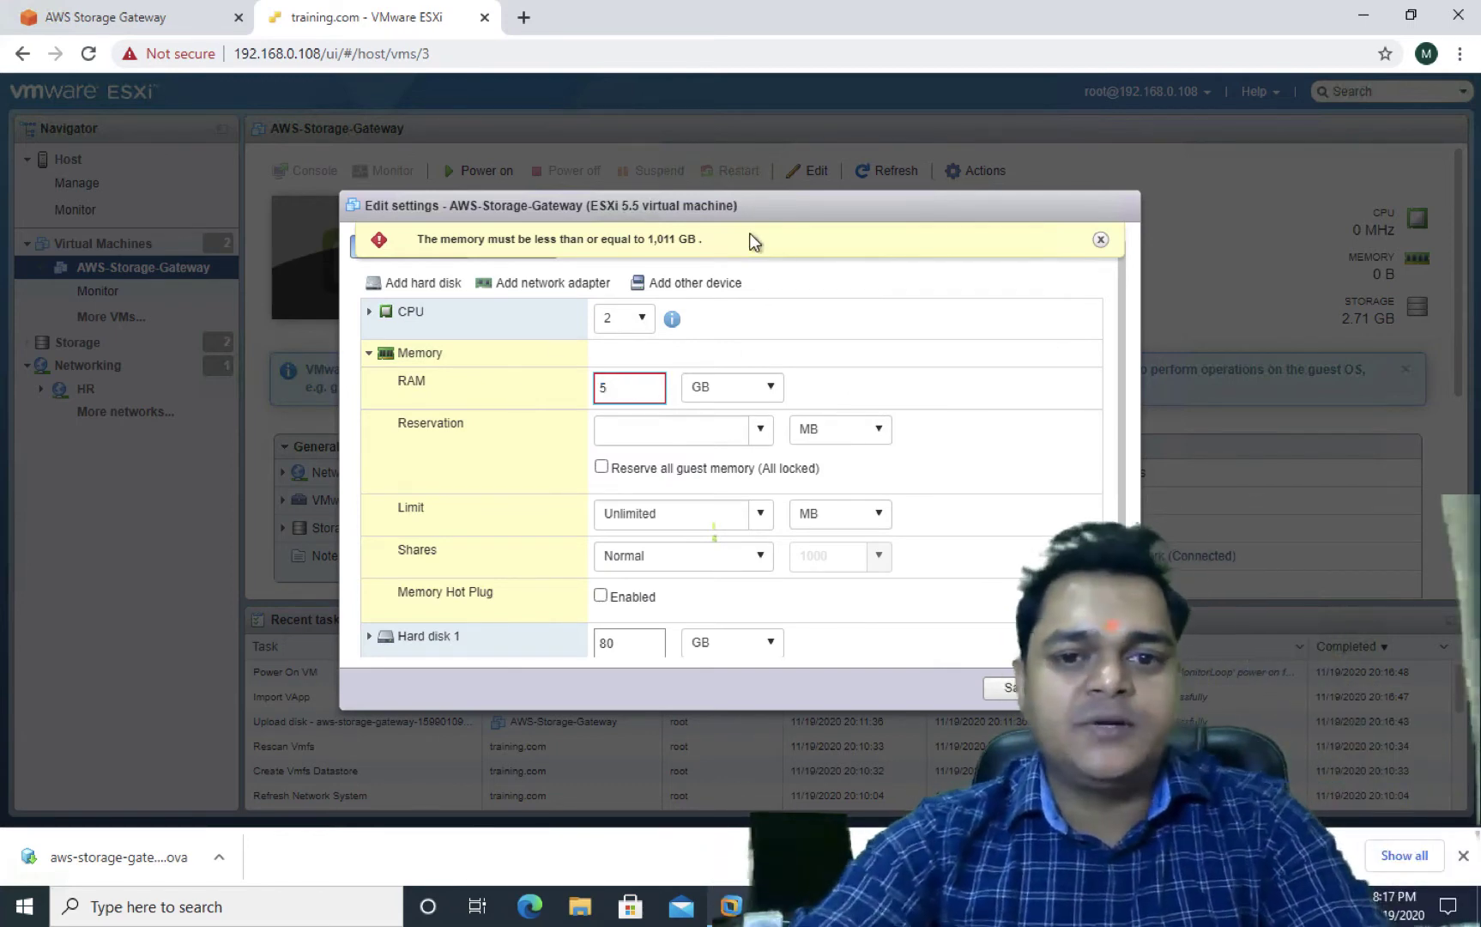
click(846, 300)
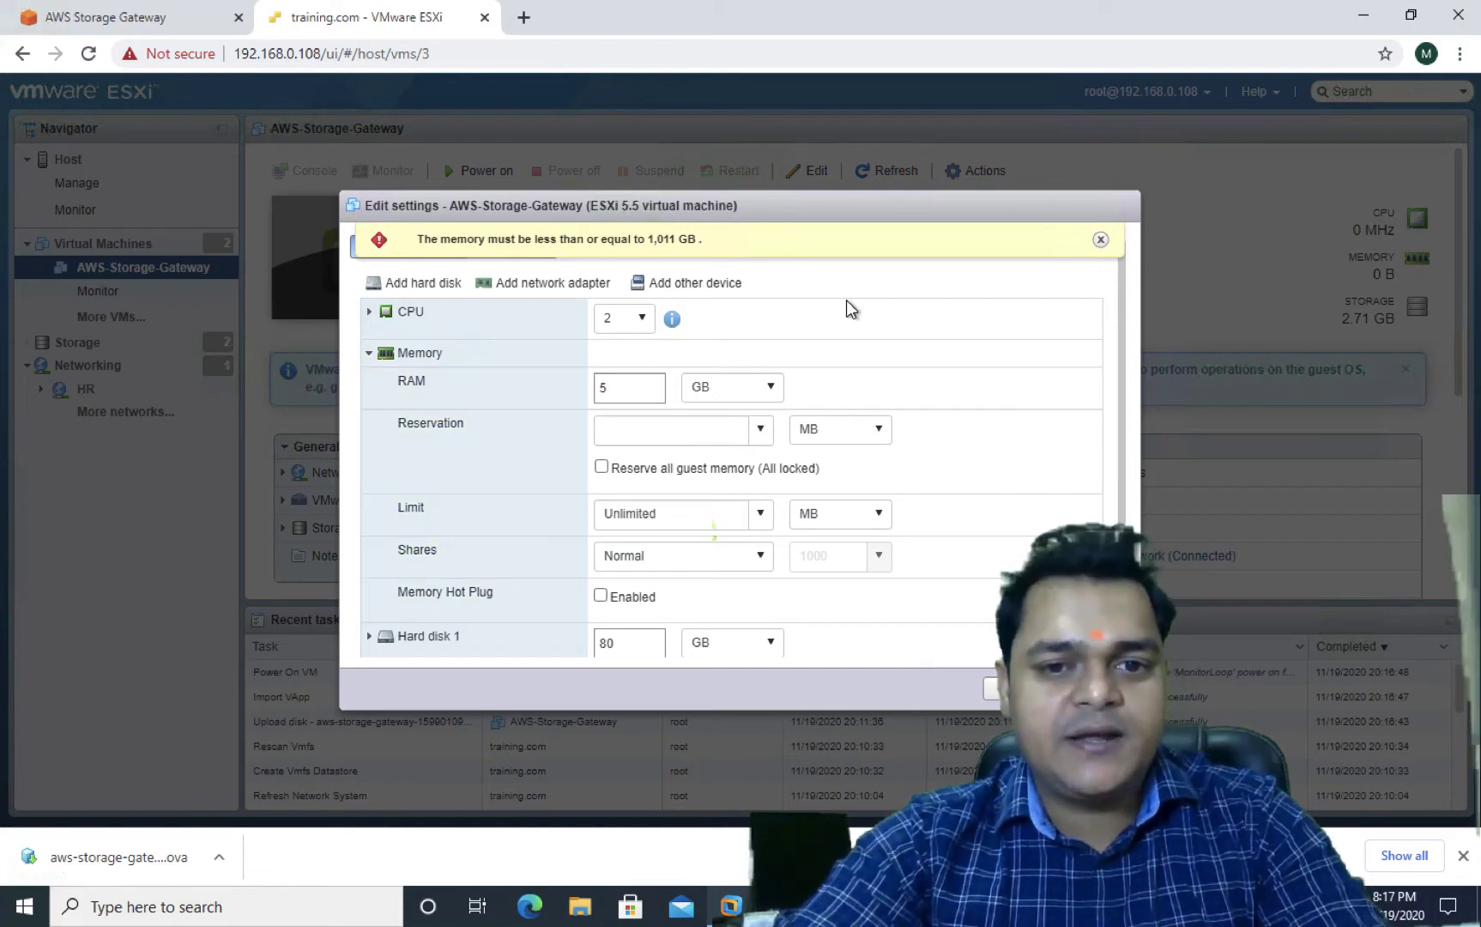
click(1100, 241)
Add a new 25 GB hard disk to the VM
scroll(718, 604, down, 2)
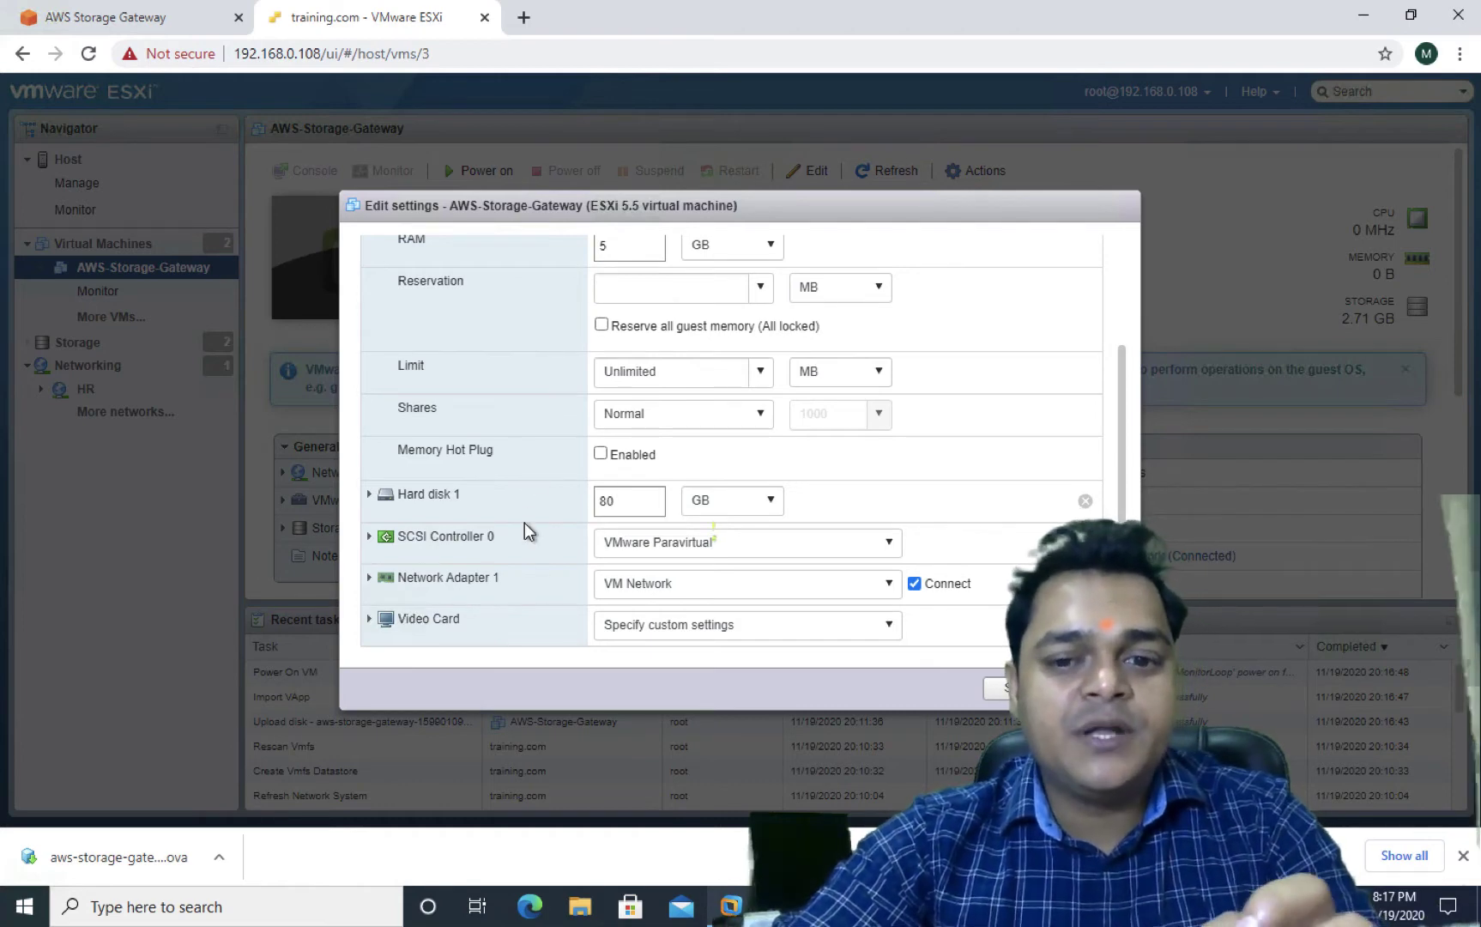
scroll(524, 523, up, 2)
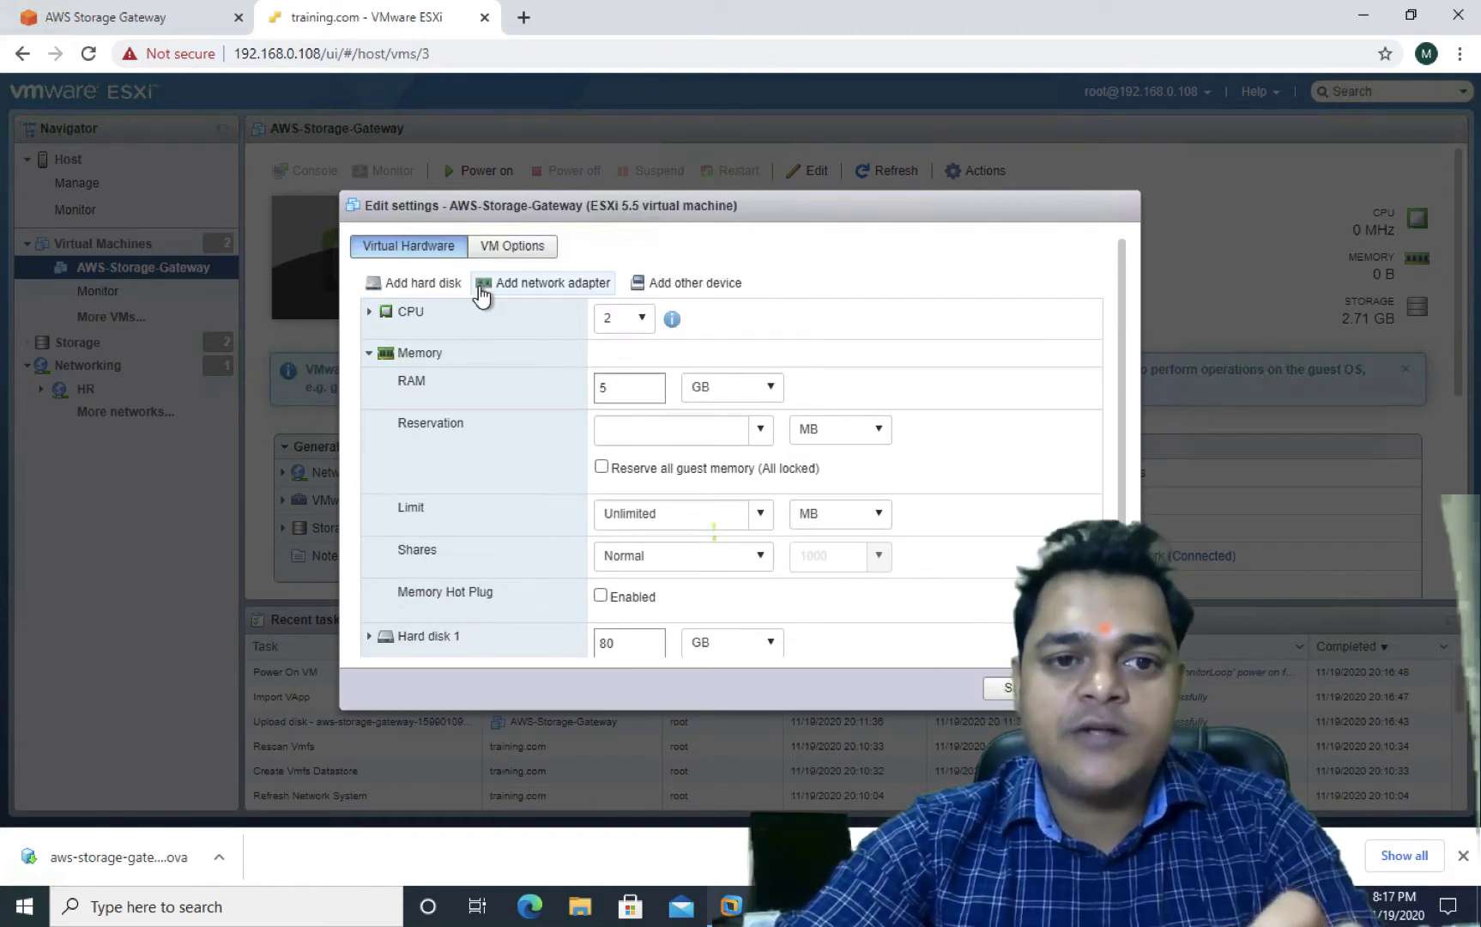
click(424, 284)
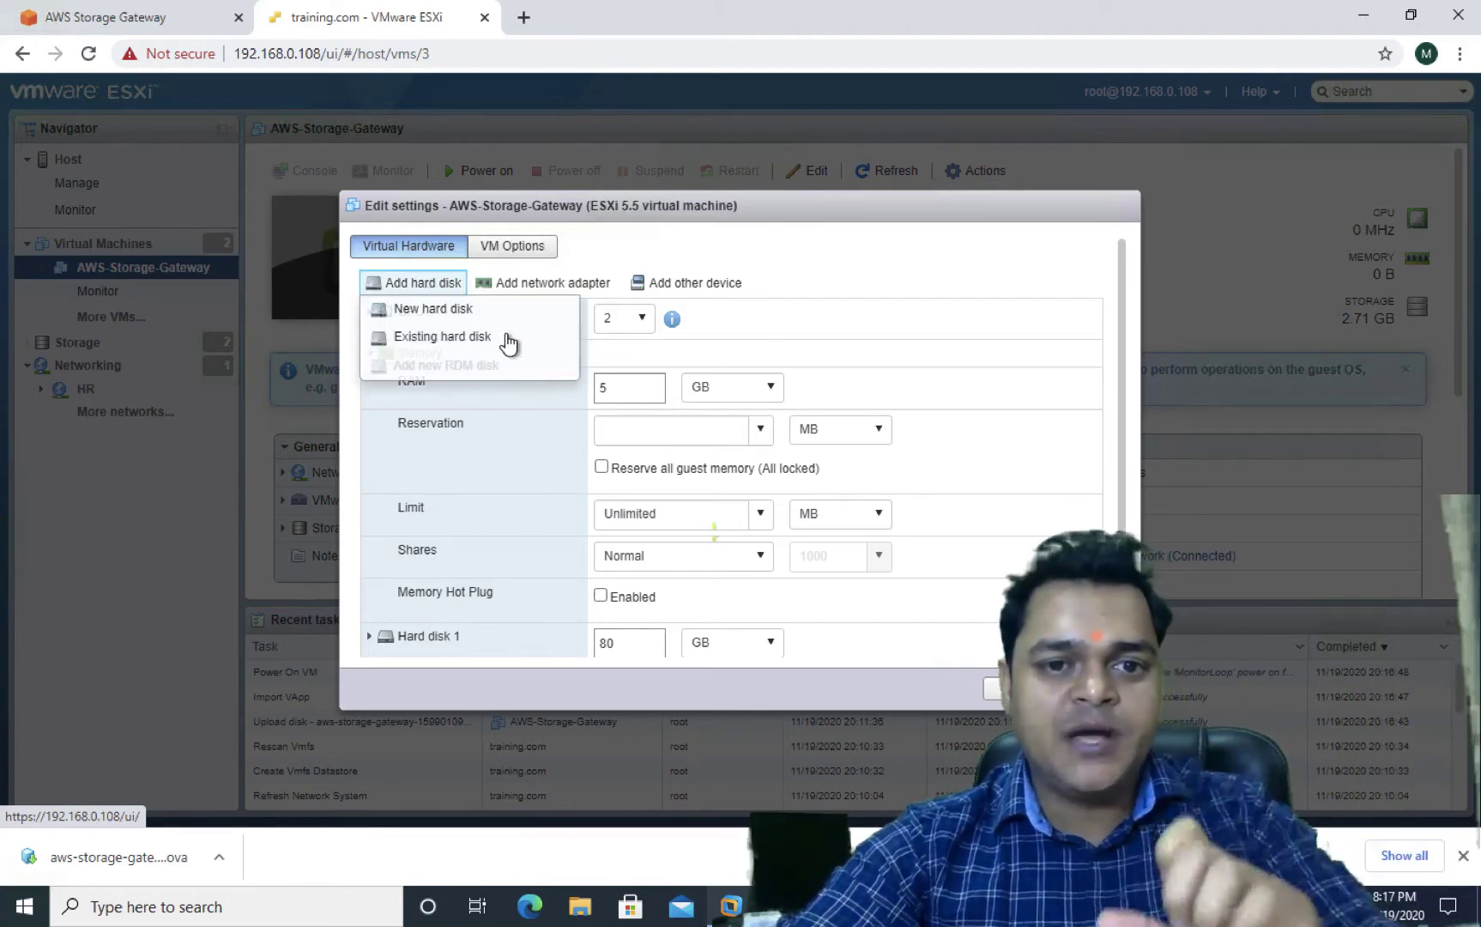
click(451, 320)
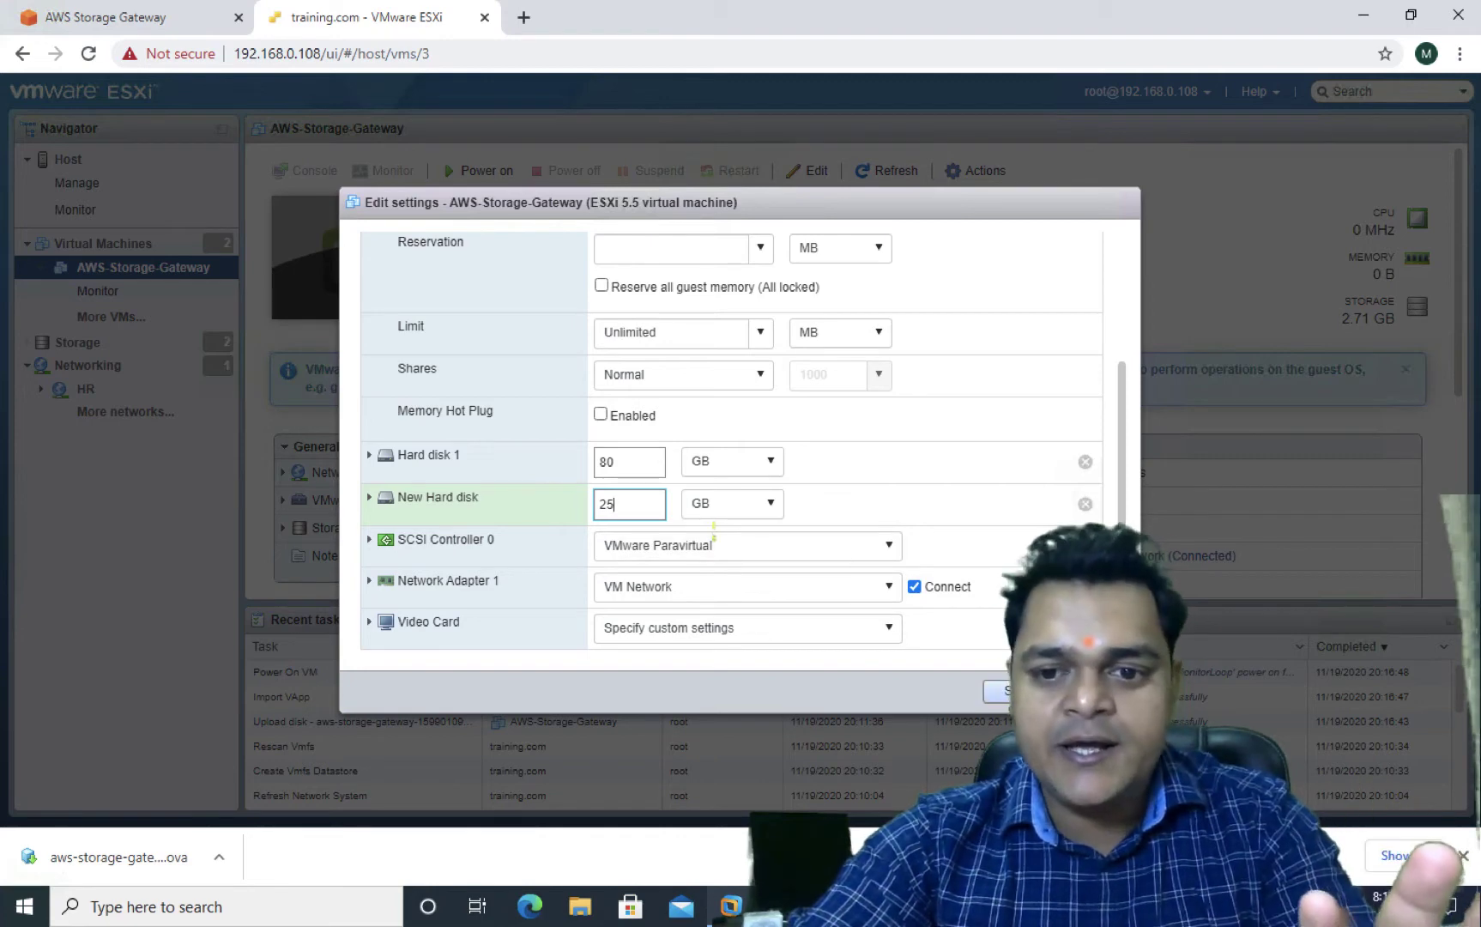
Save the new hardware settings, power on AWS-Storage-Gateway and watch its console boot
key(Return)
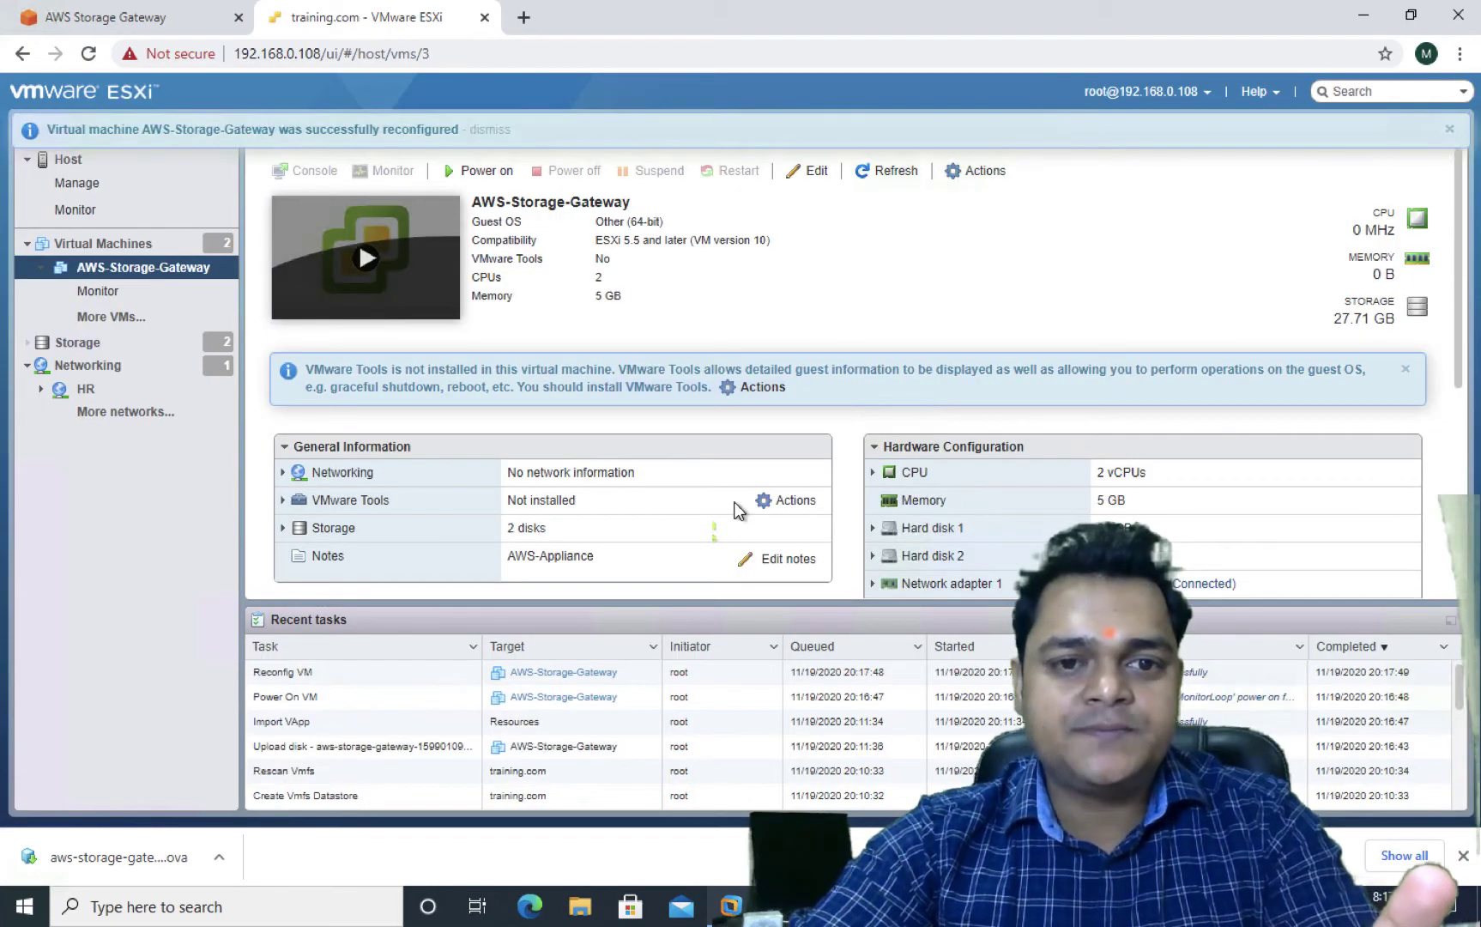
click(896, 170)
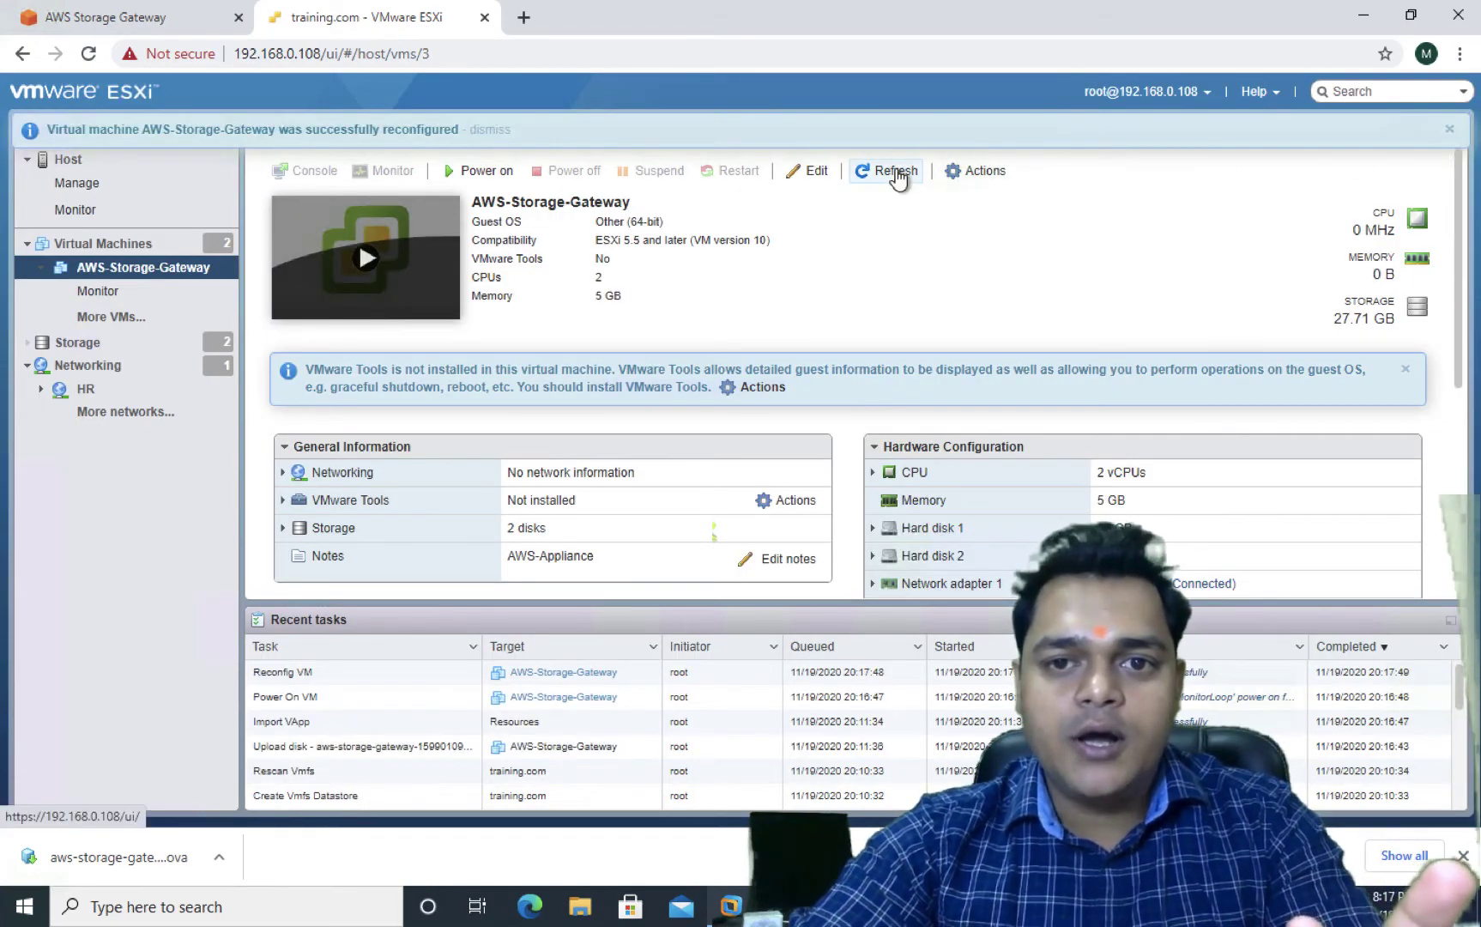
click(362, 267)
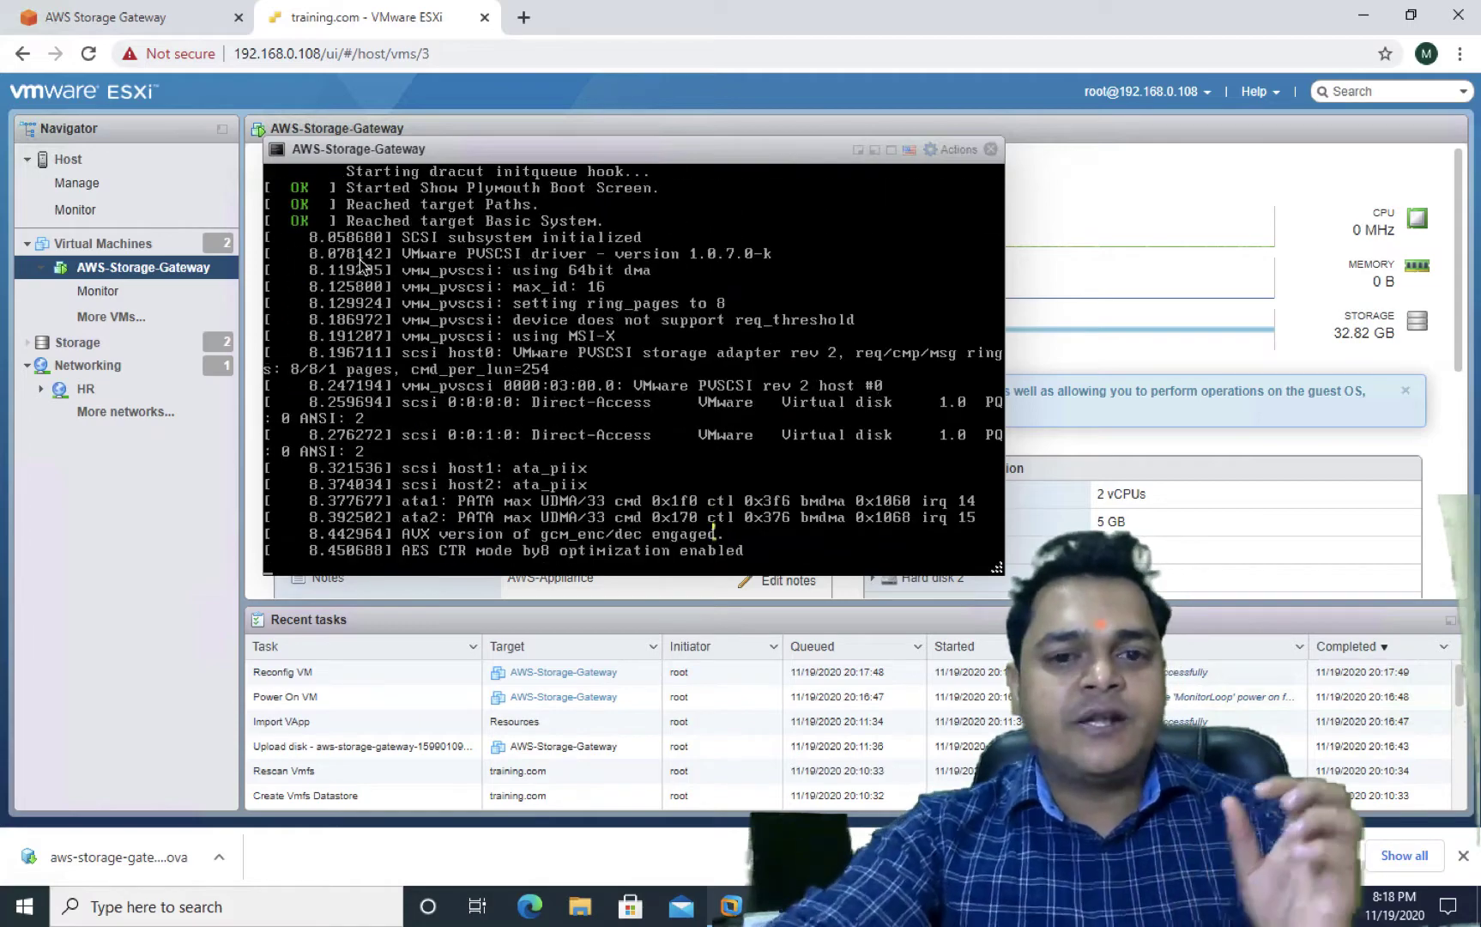
Switch from the remote ESXi session to the Mac desktop
key(ctrl+Left)
key(ctrl+Right)
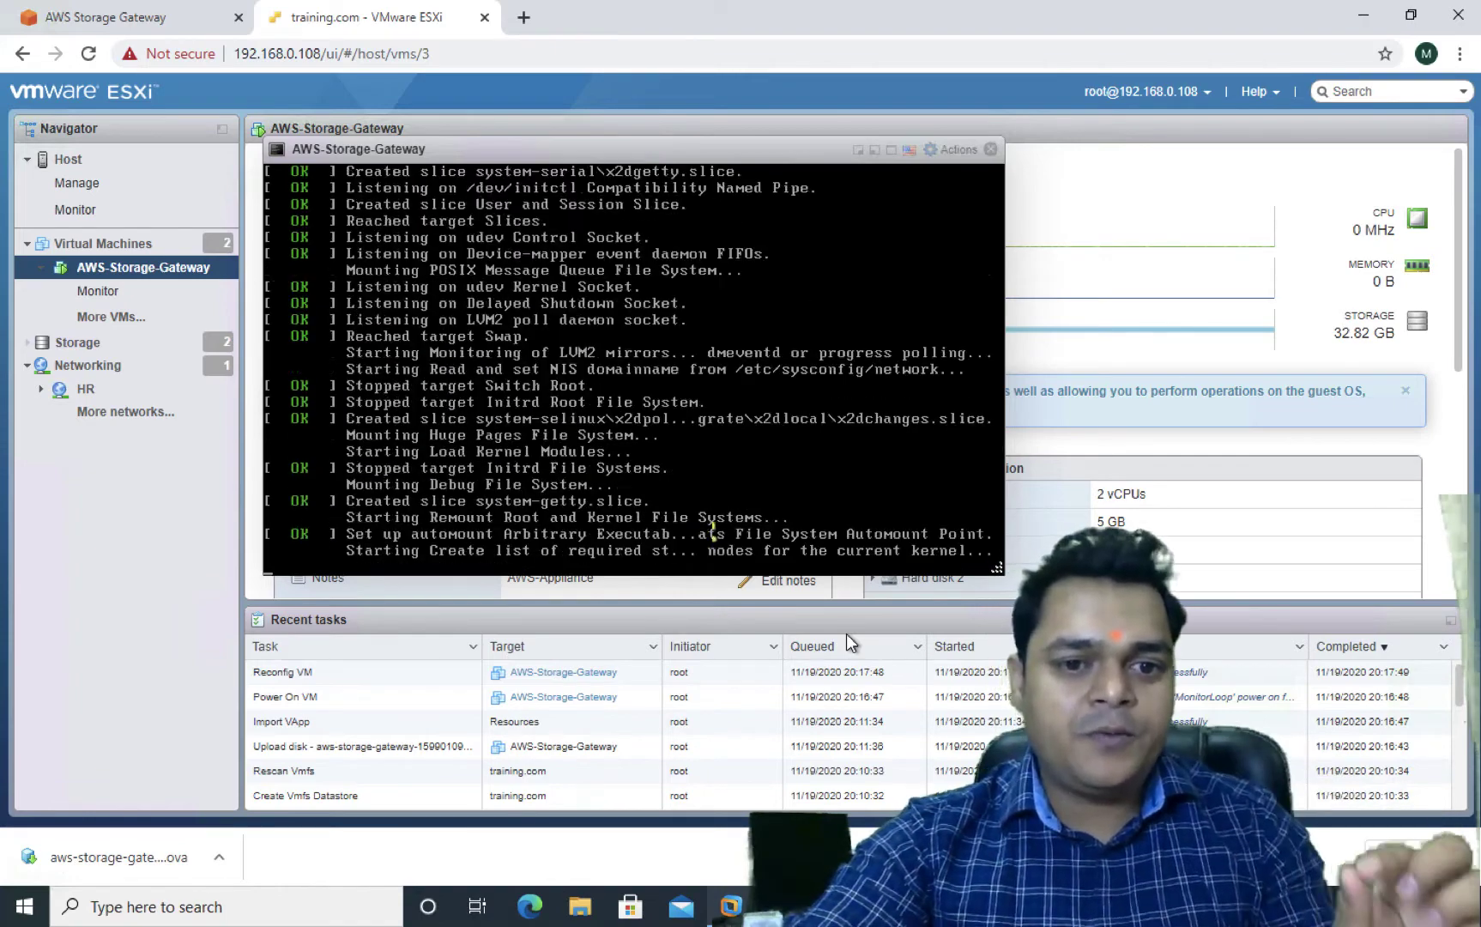
key(ctrl+Left)
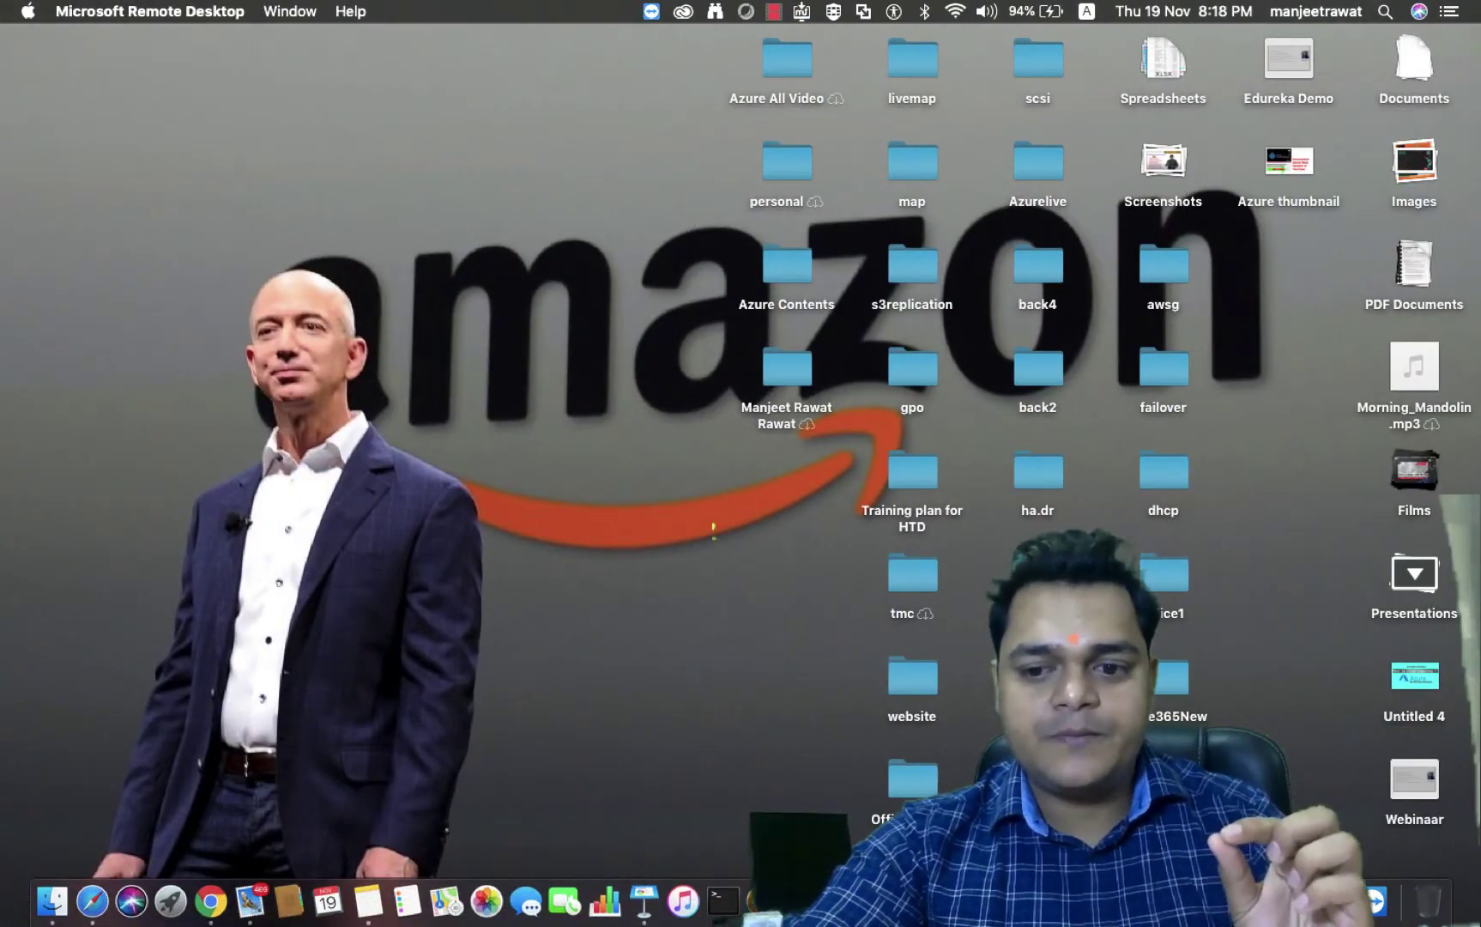
Return to the ESXi session and move the VM console aside to reveal its summary
right_click(1372, 901)
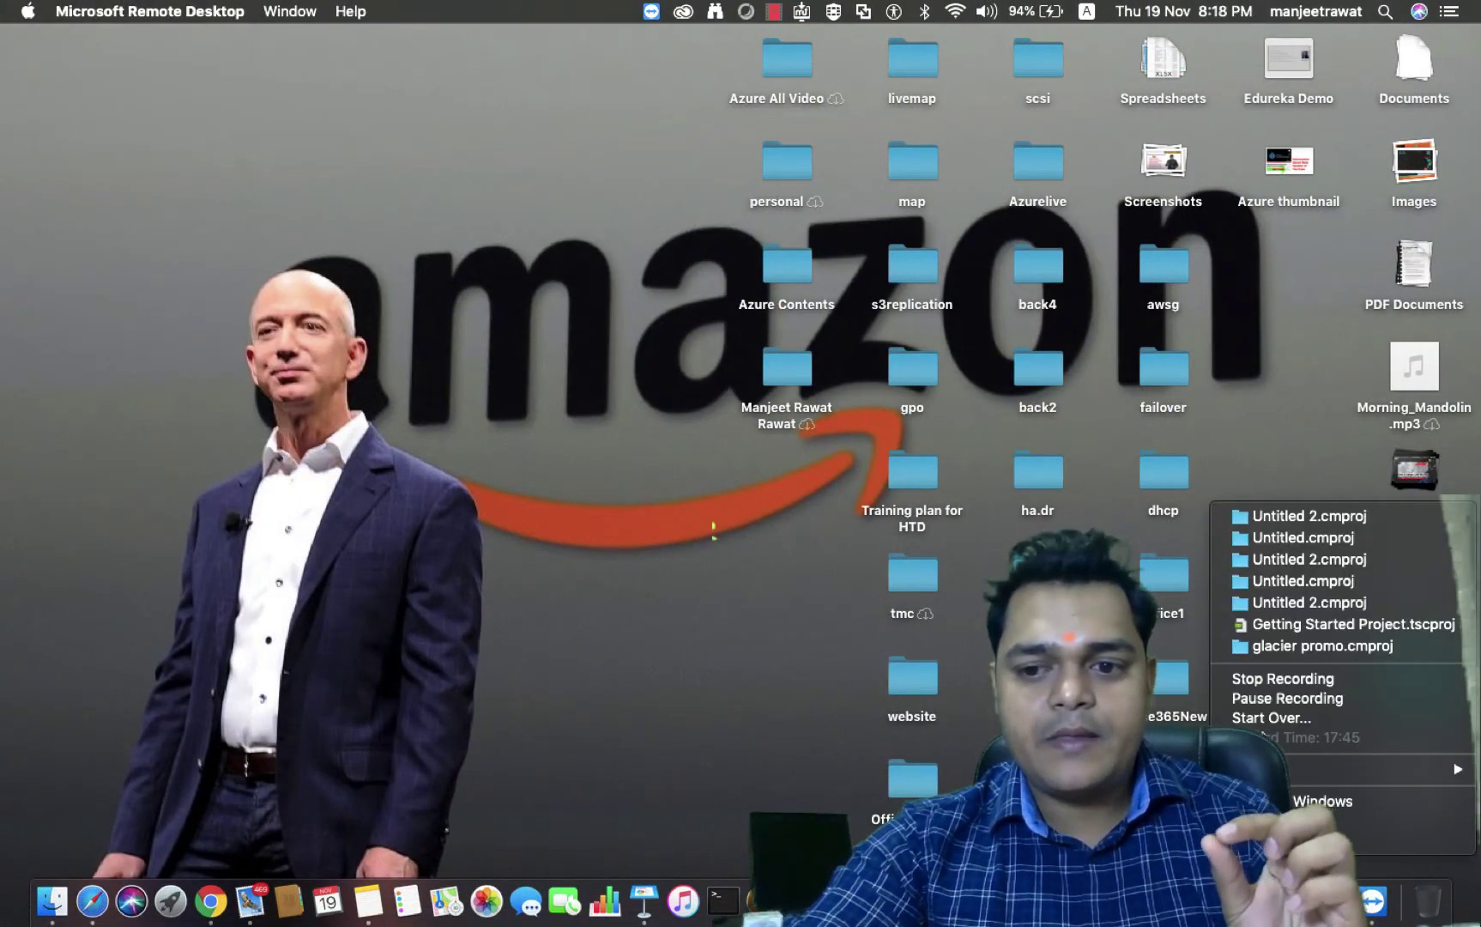
click(1266, 698)
key(ctrl+Right)
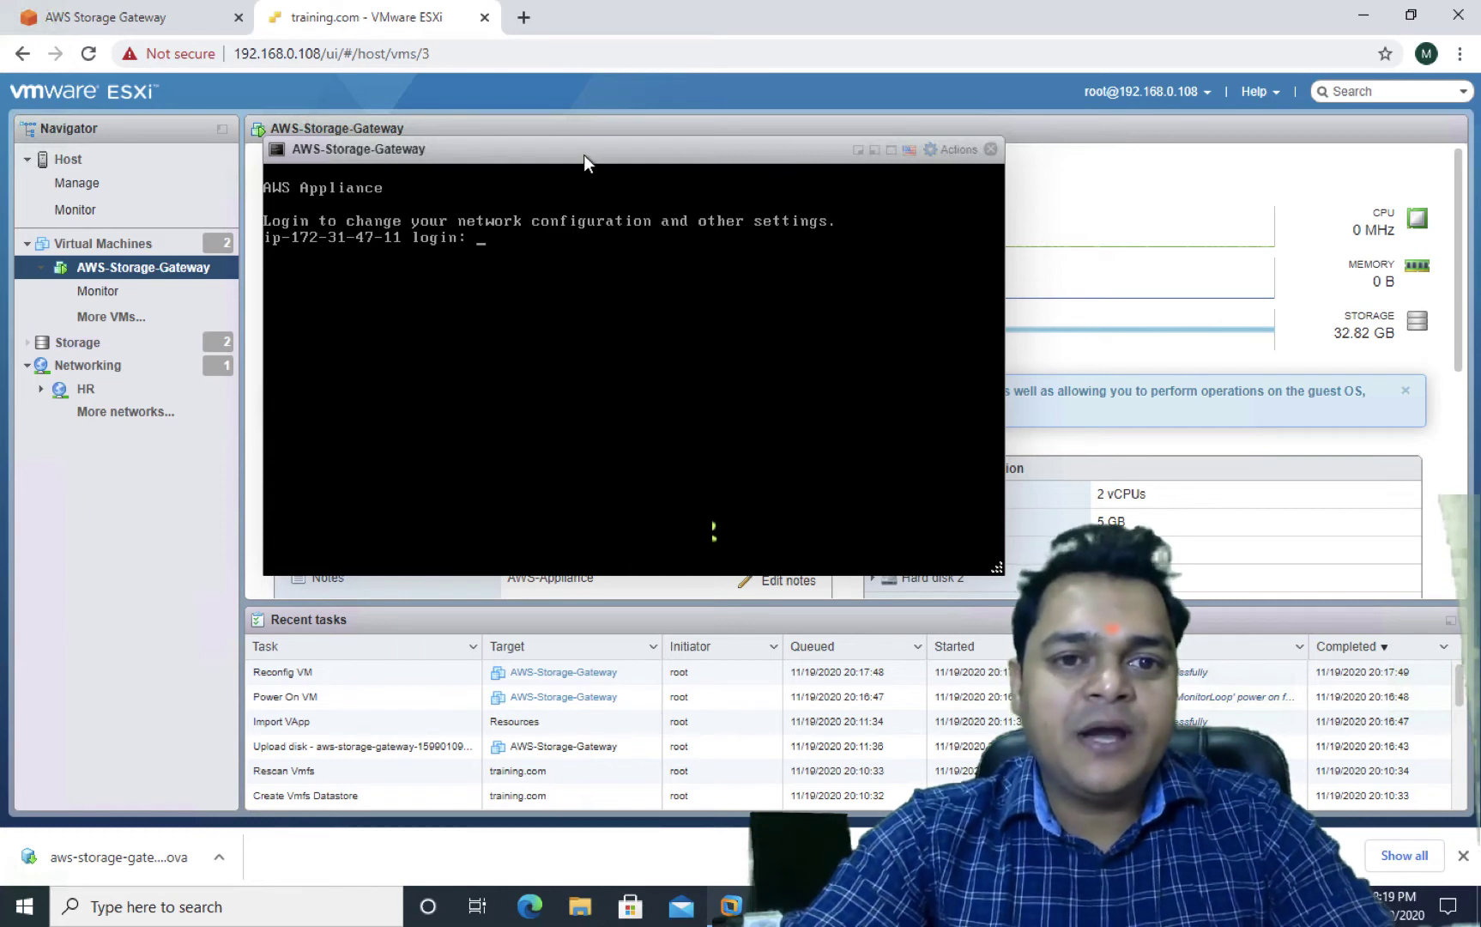
drag(581, 152, 617, 344)
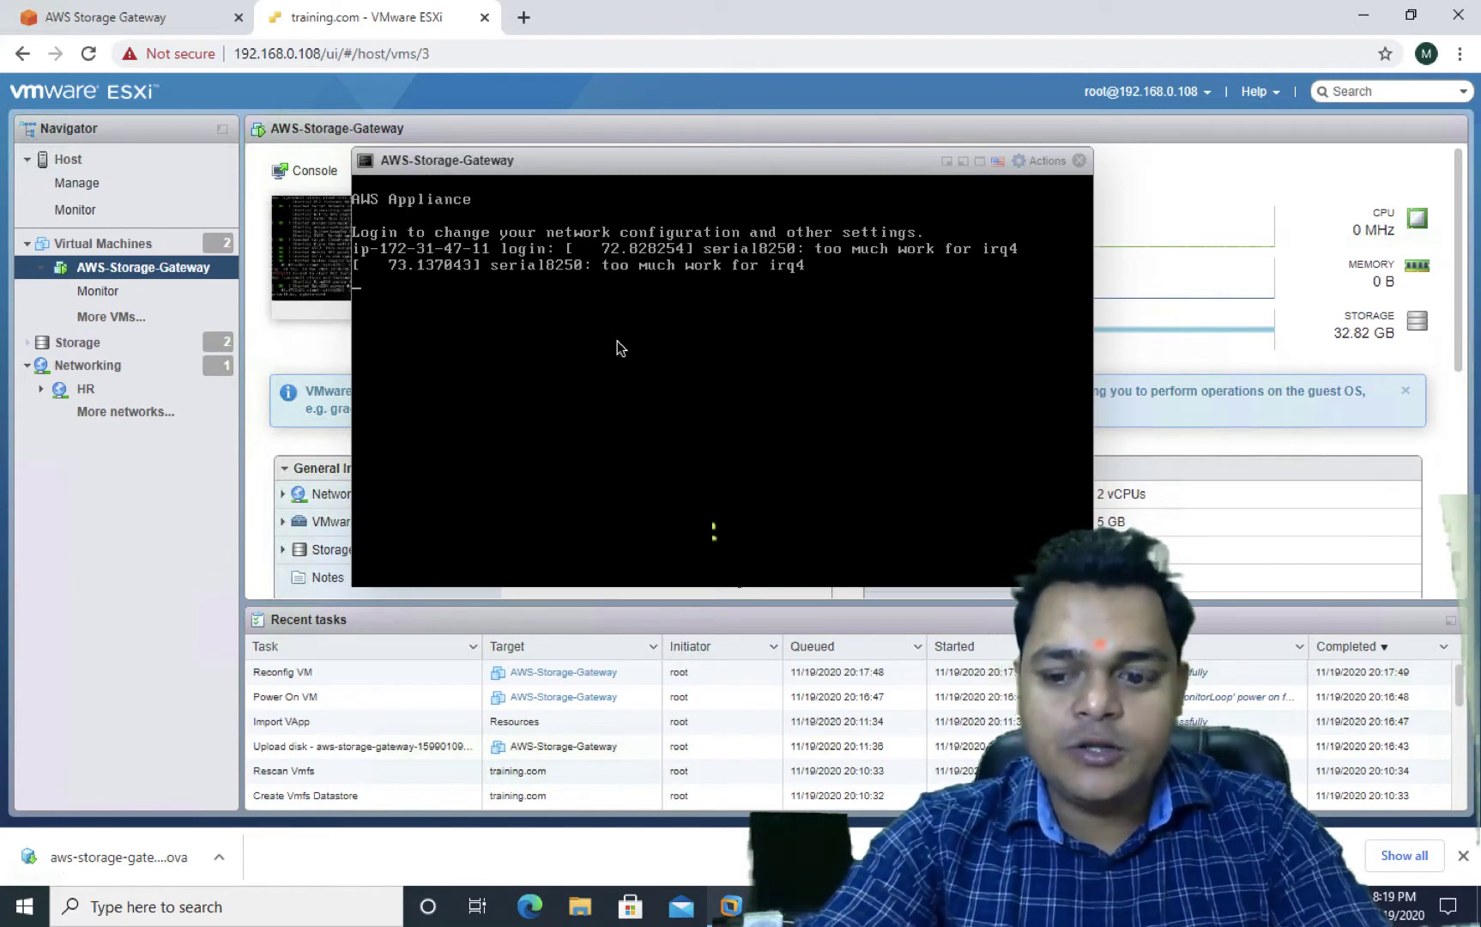
Log into the gateway console as admin with the account password
key(Return)
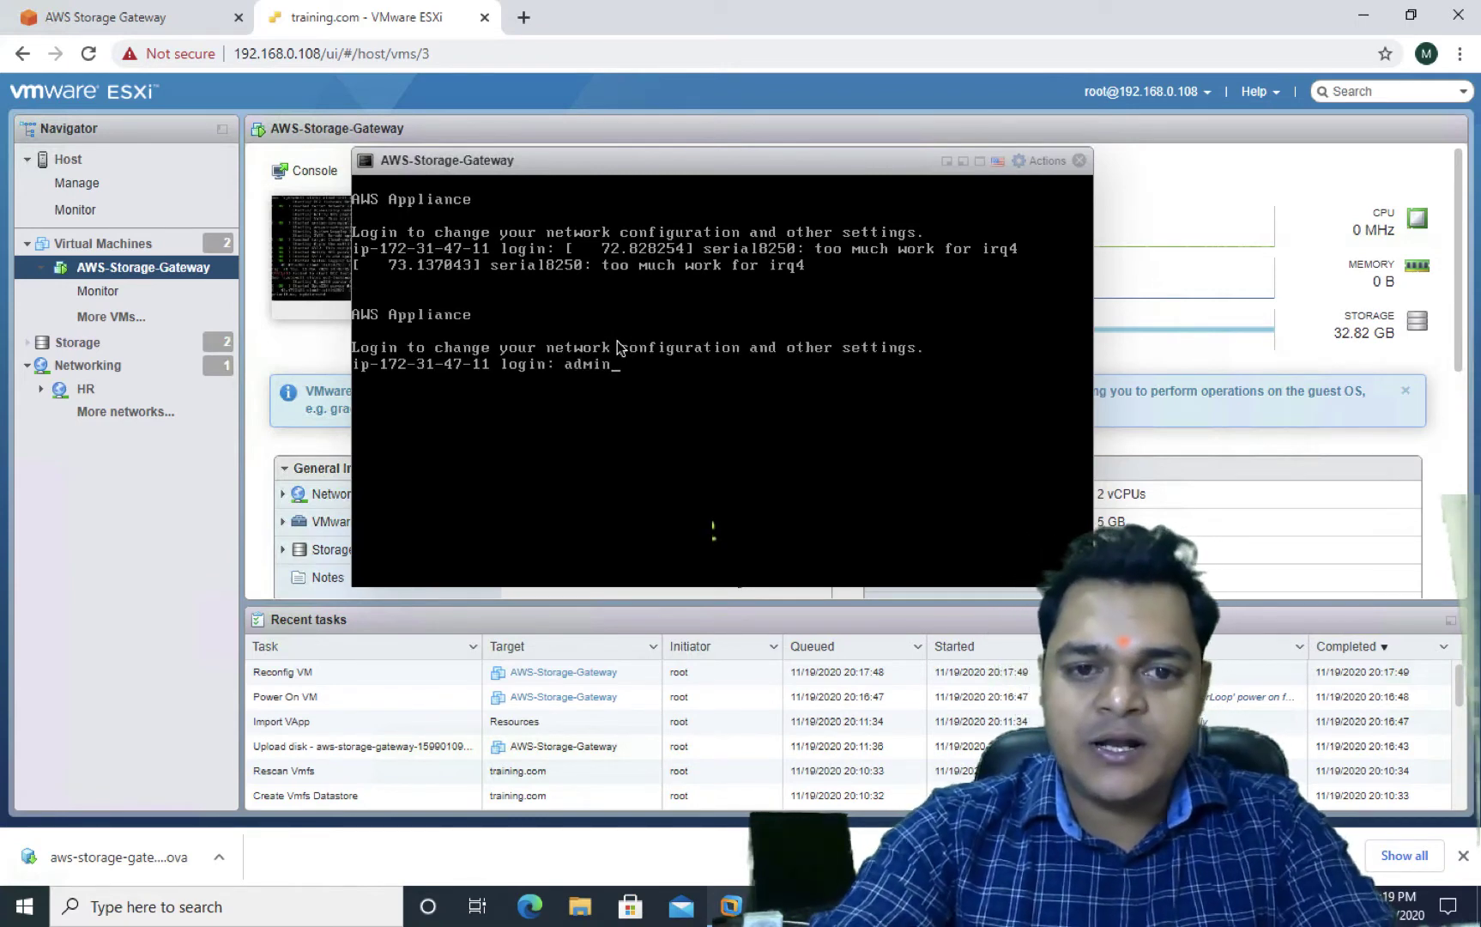
key(Return)
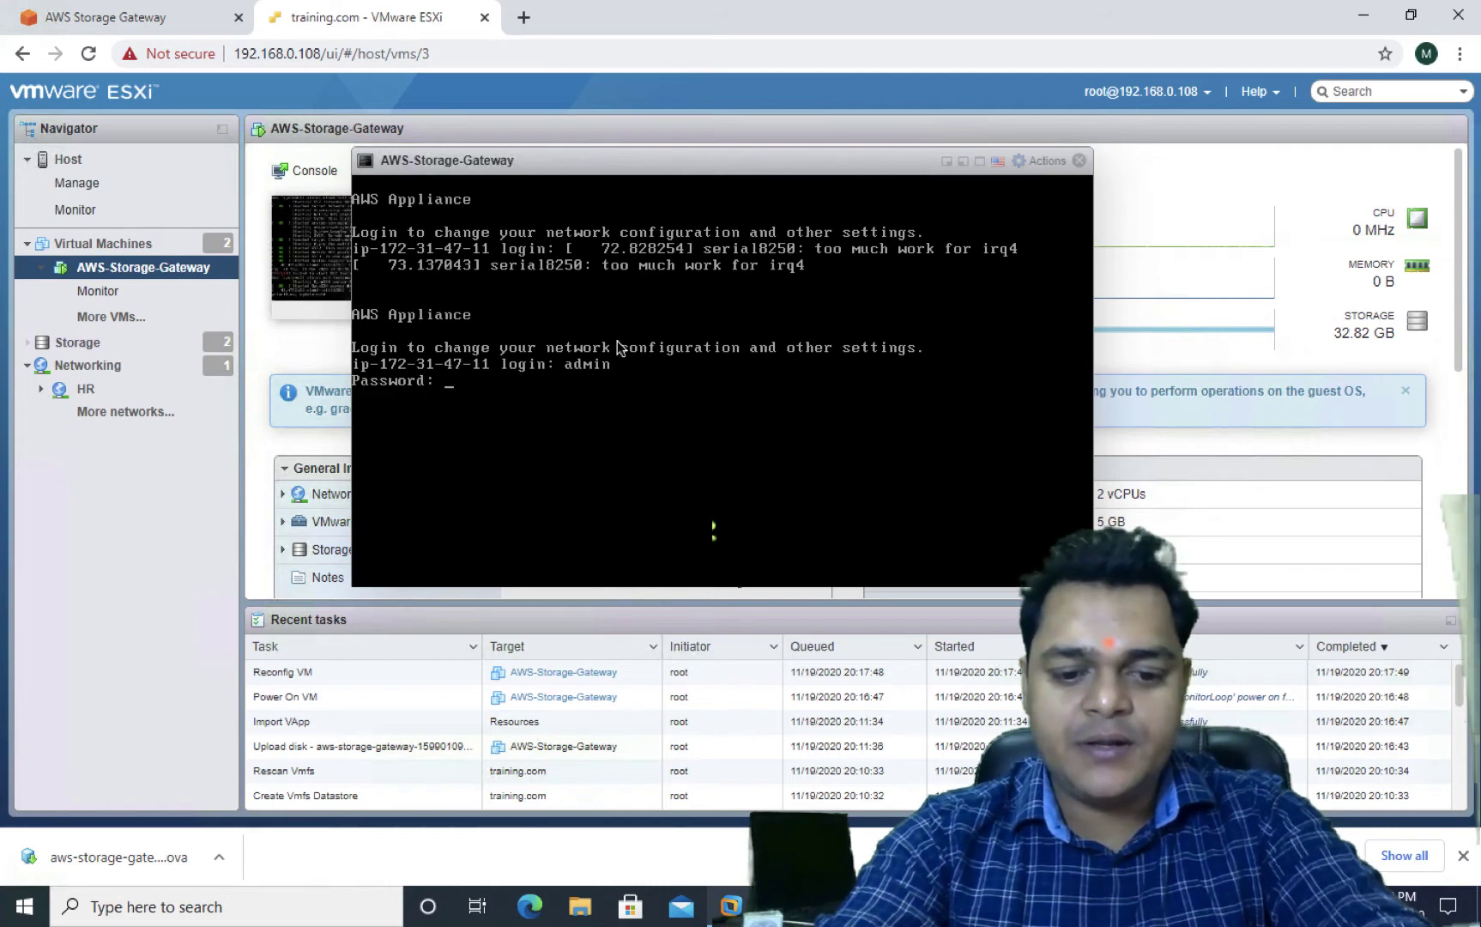
key(Return)
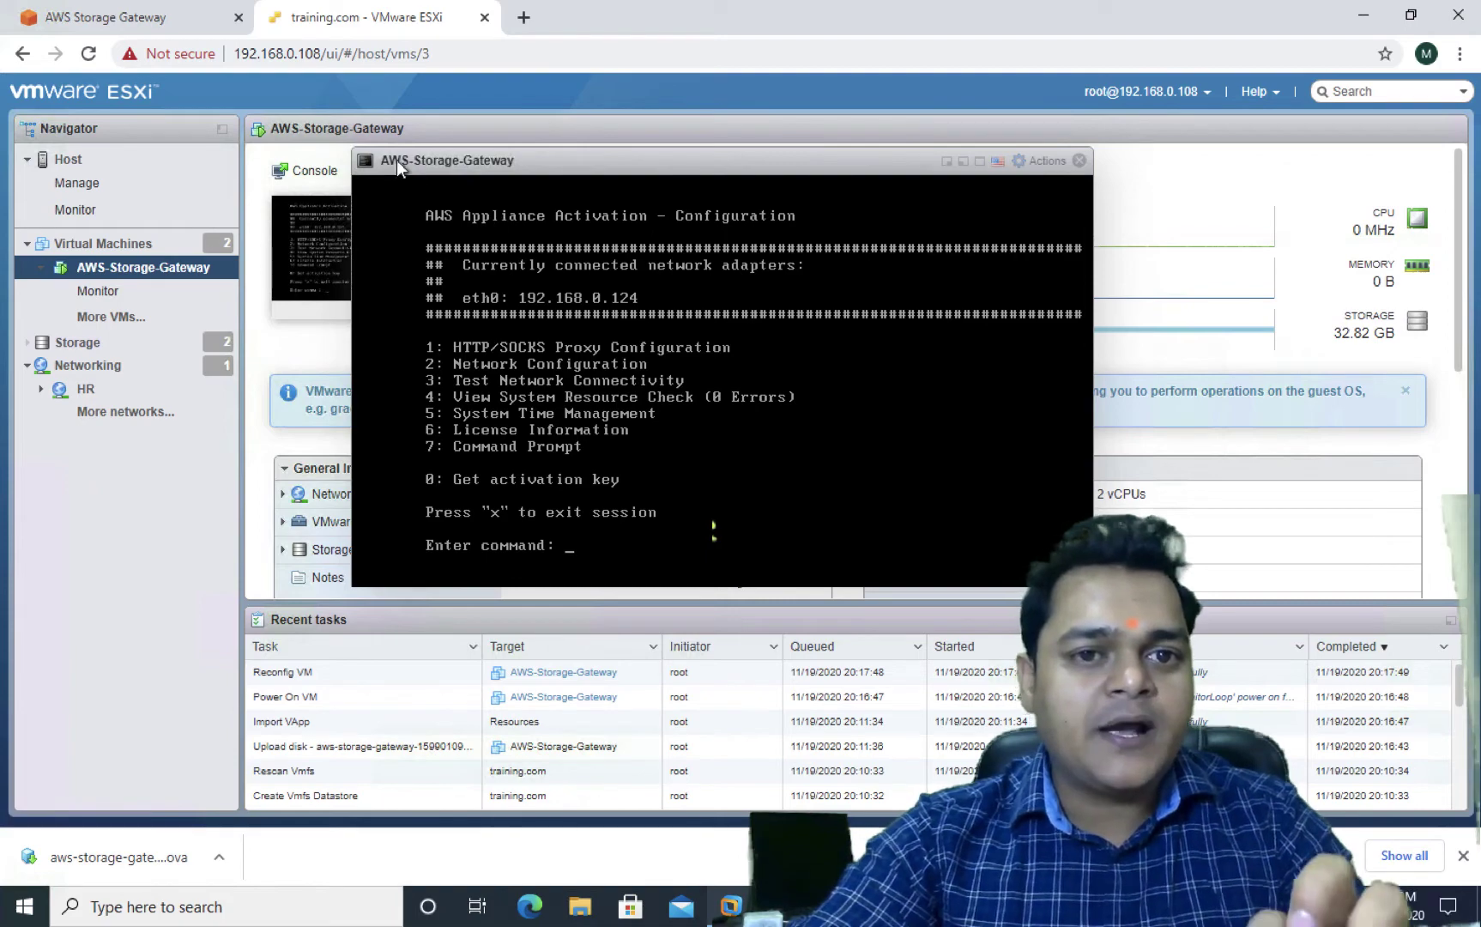
Step back through the wizard, keeping File gateway and VMware ESXi as host platform
click(169, 25)
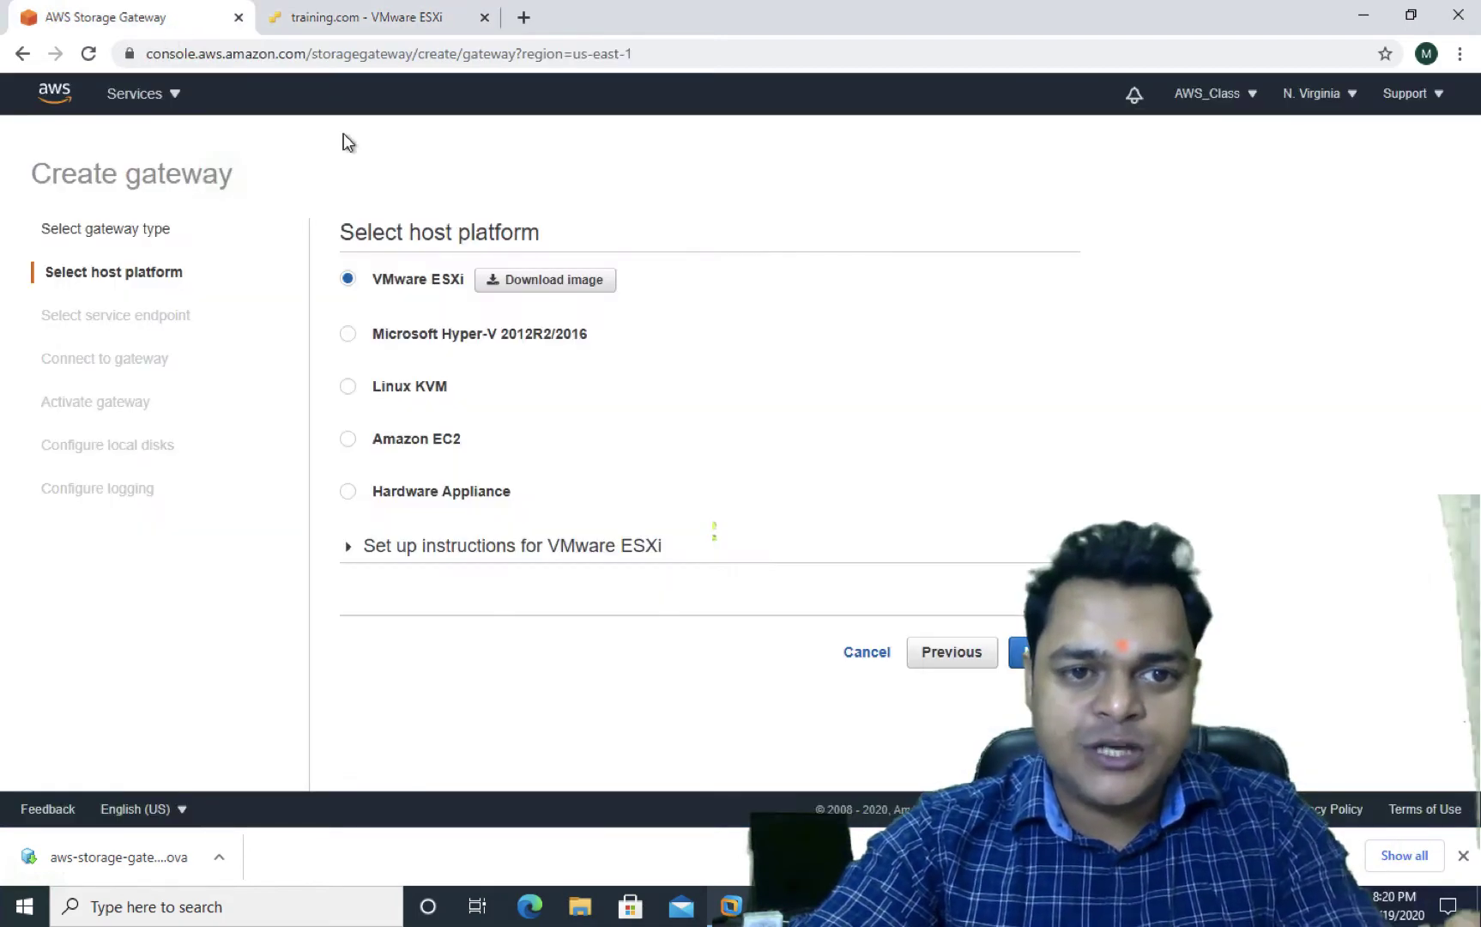
click(947, 658)
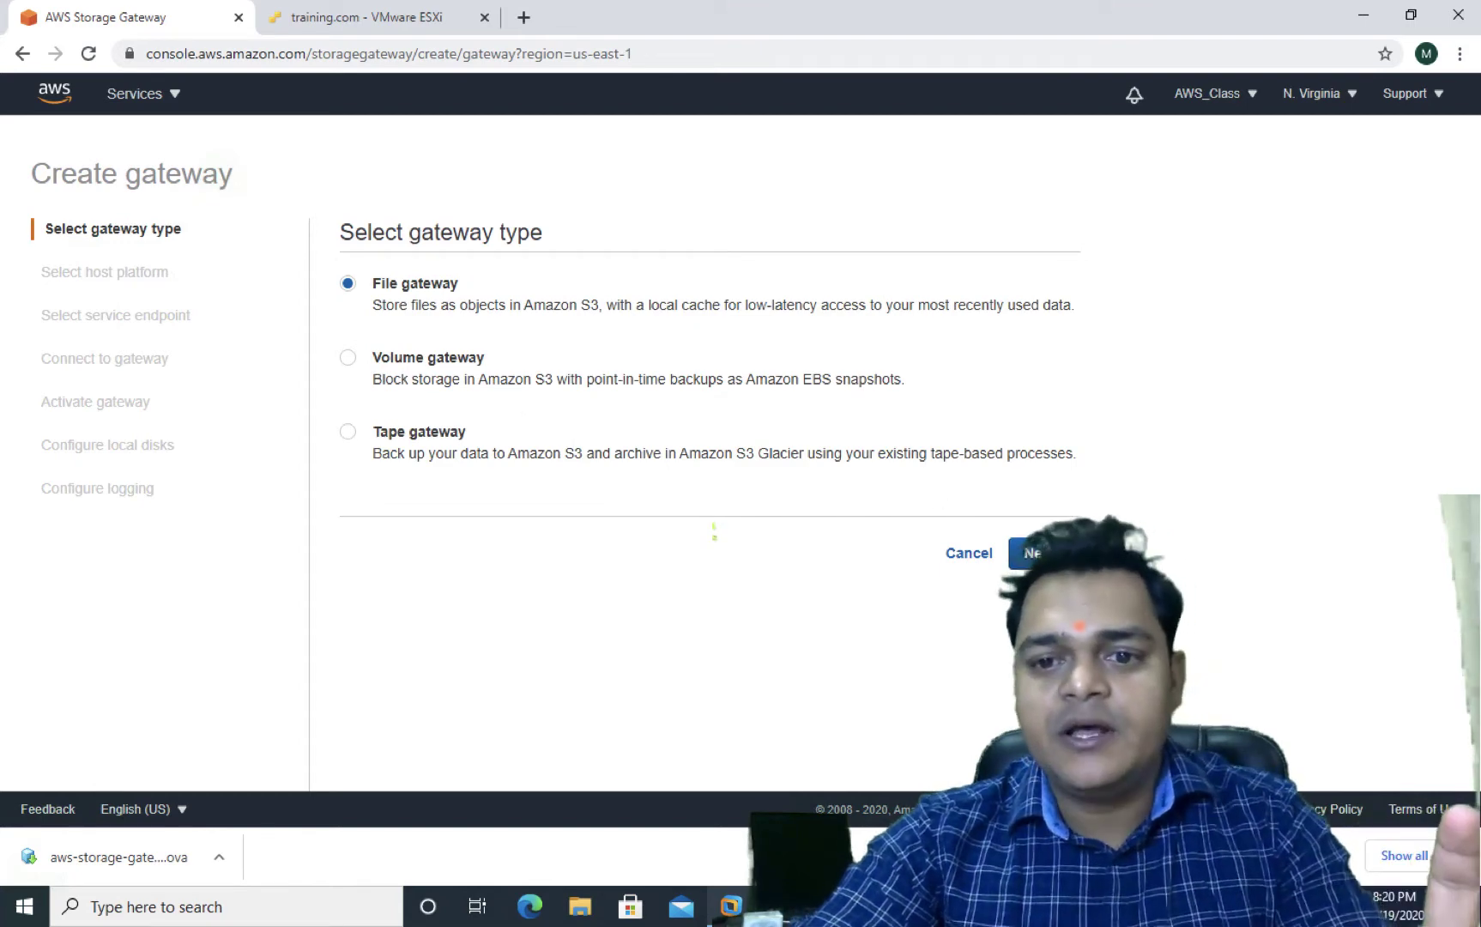
click(1030, 553)
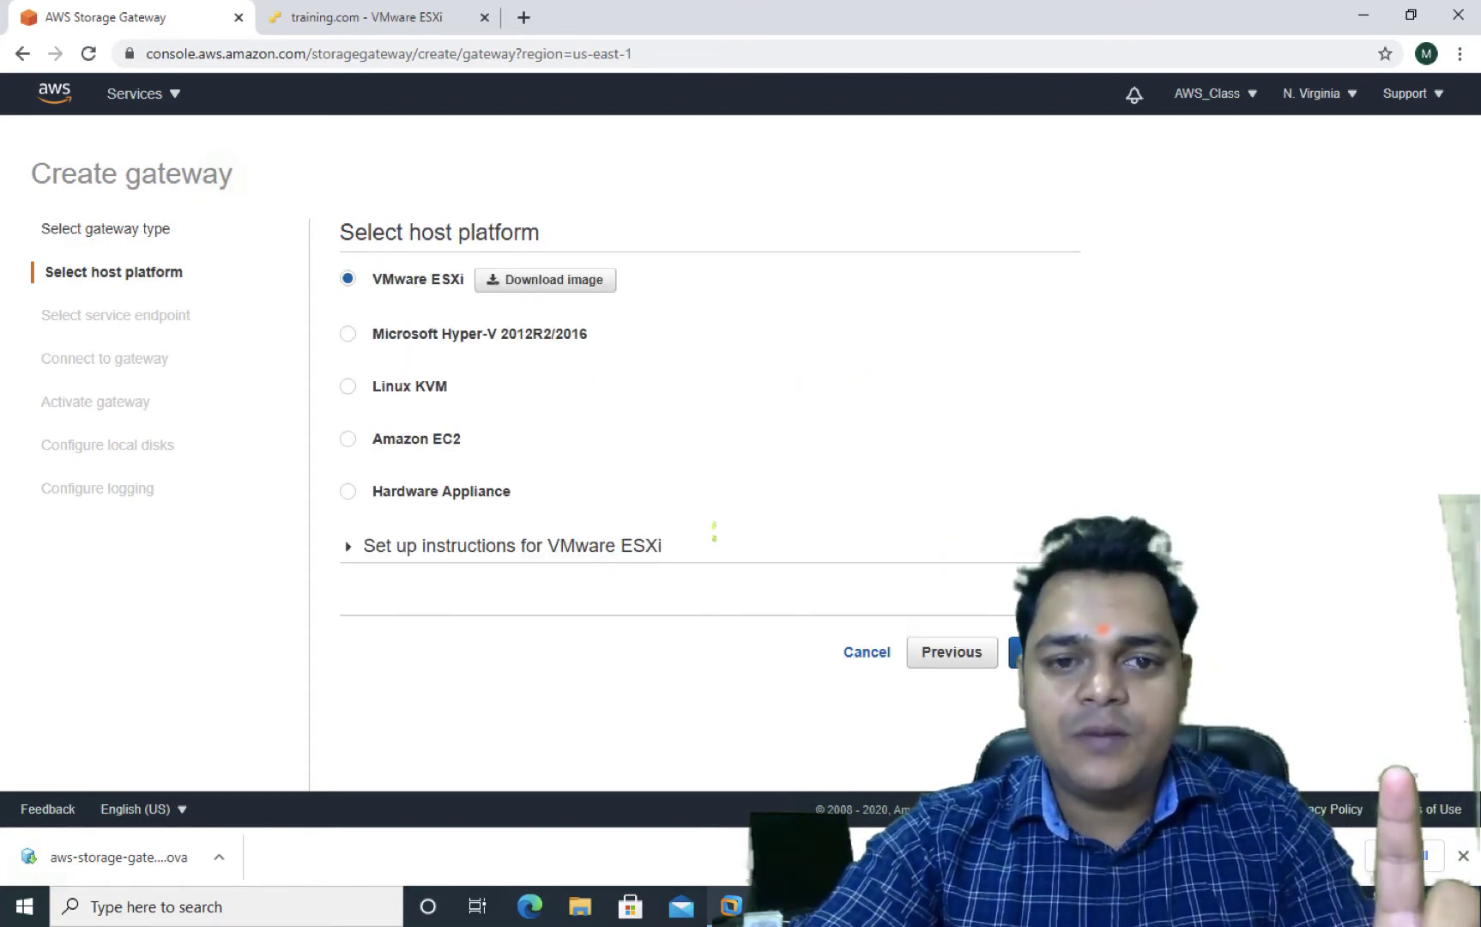
click(1026, 652)
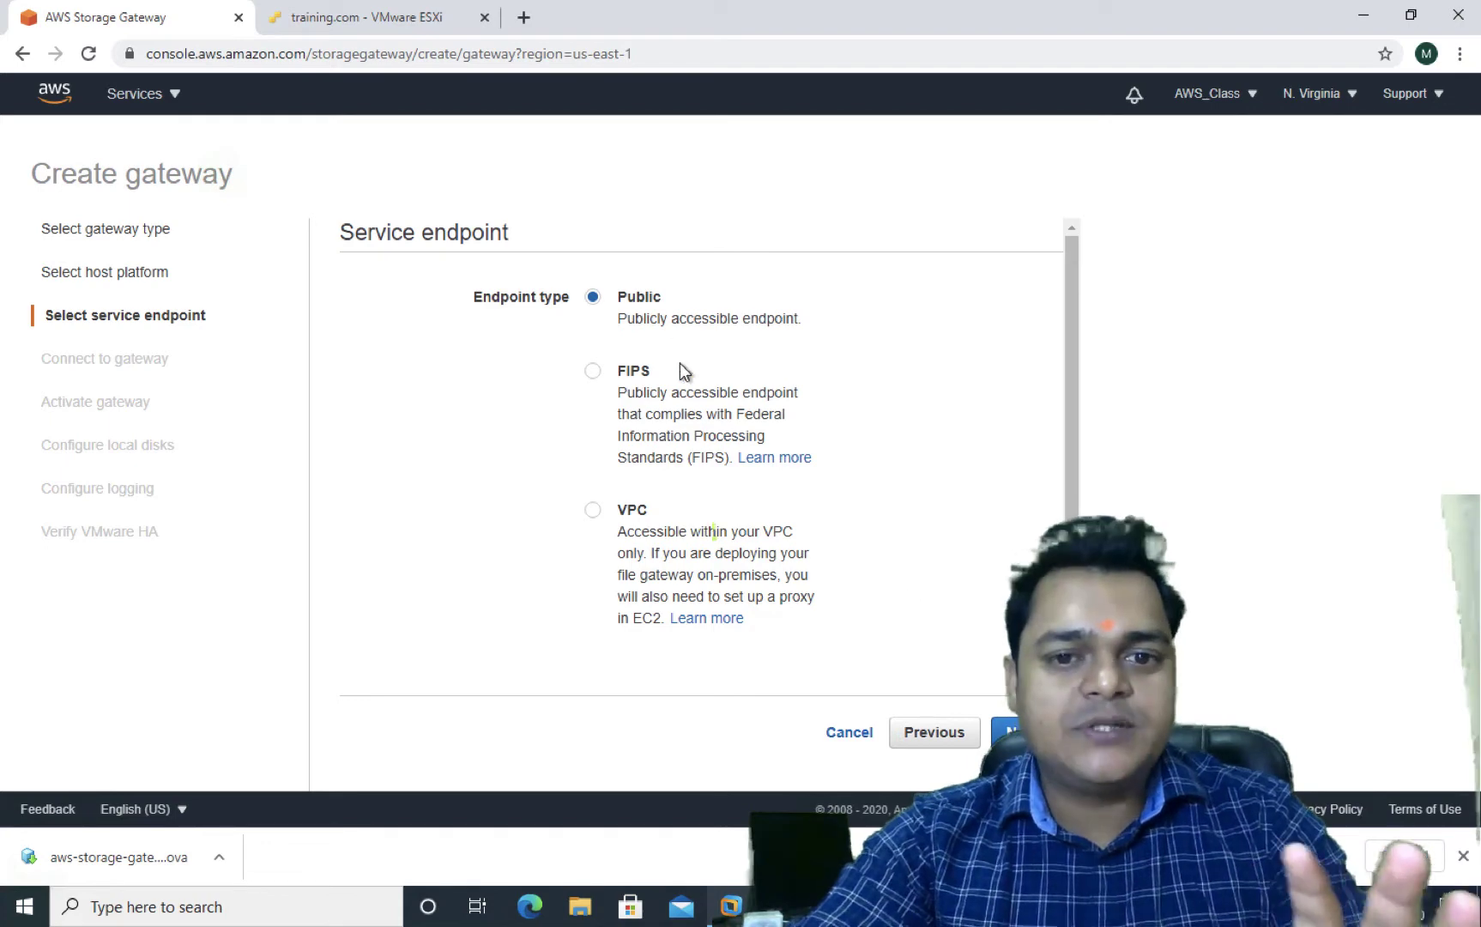
Keep the Public endpoint and connect to the gateway at IP 192.168.0.124
click(1012, 732)
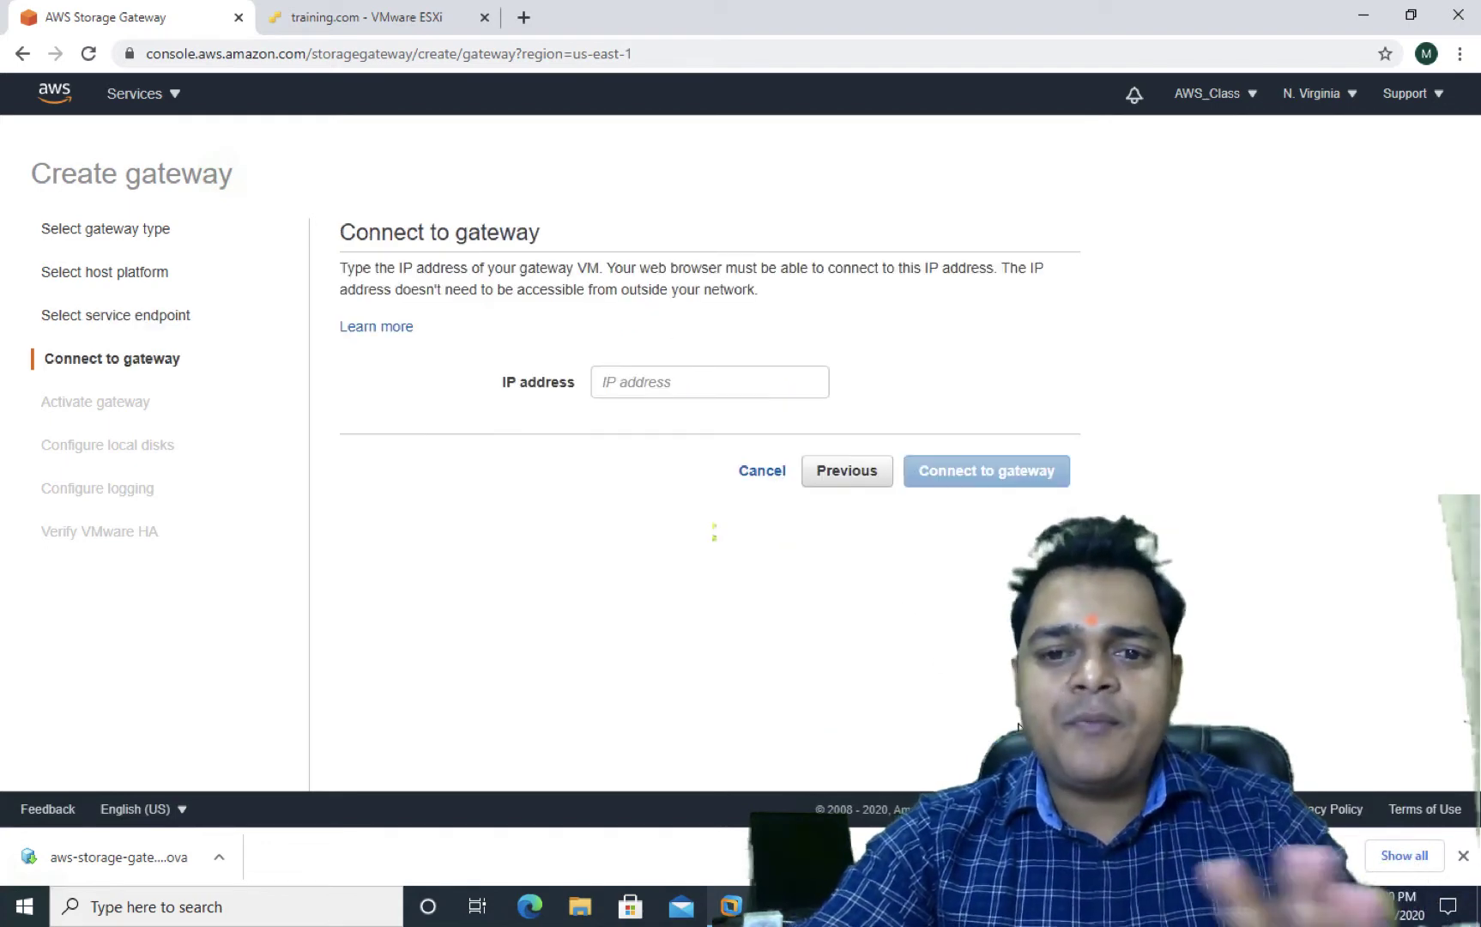
click(680, 381)
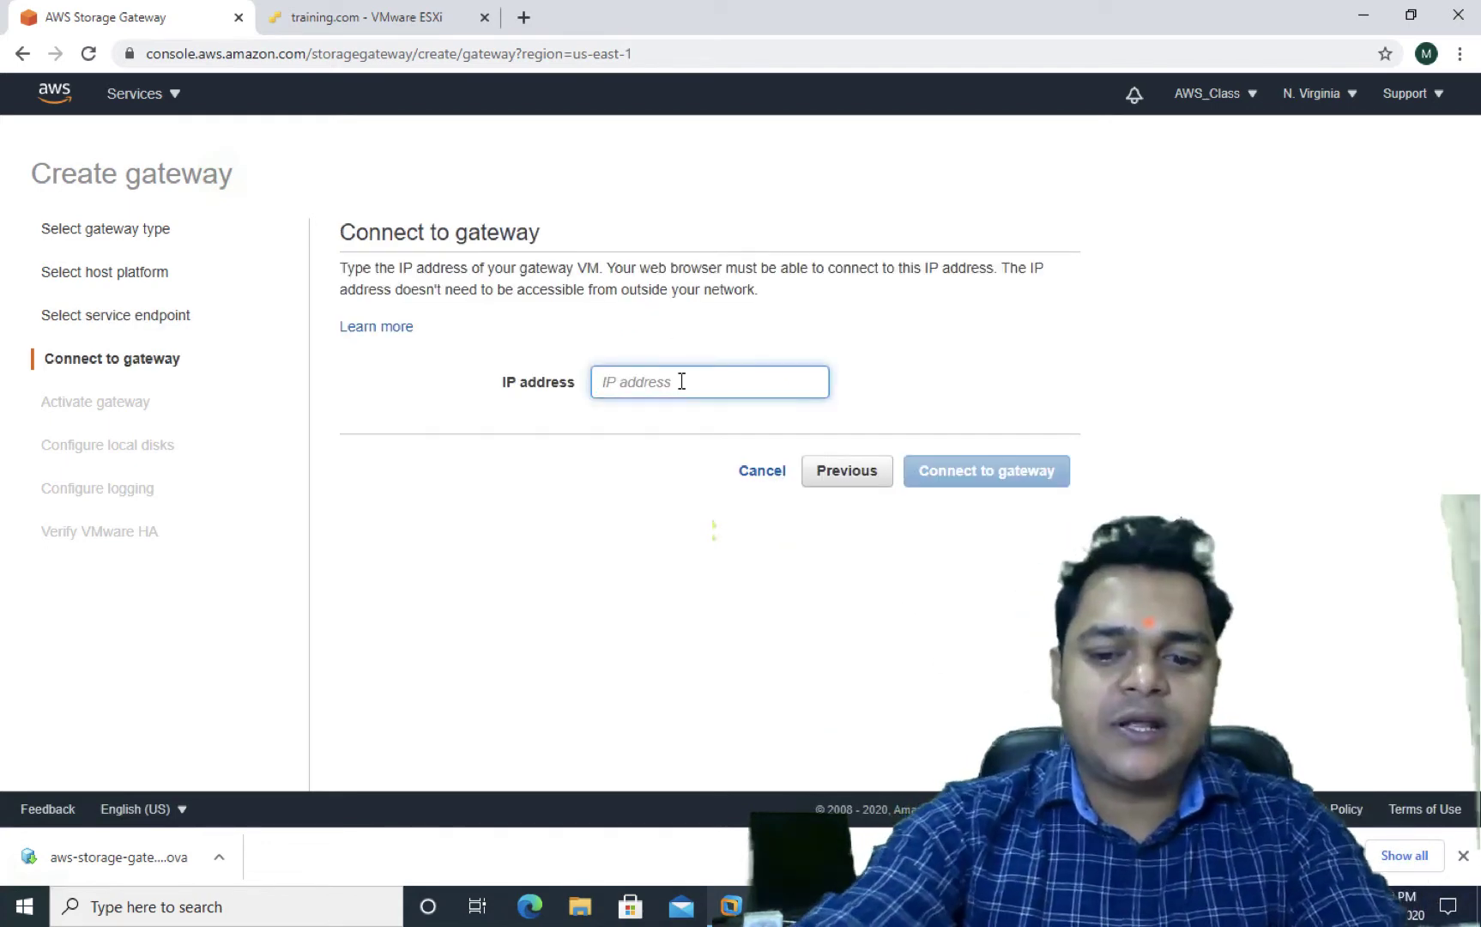
text(192.16)
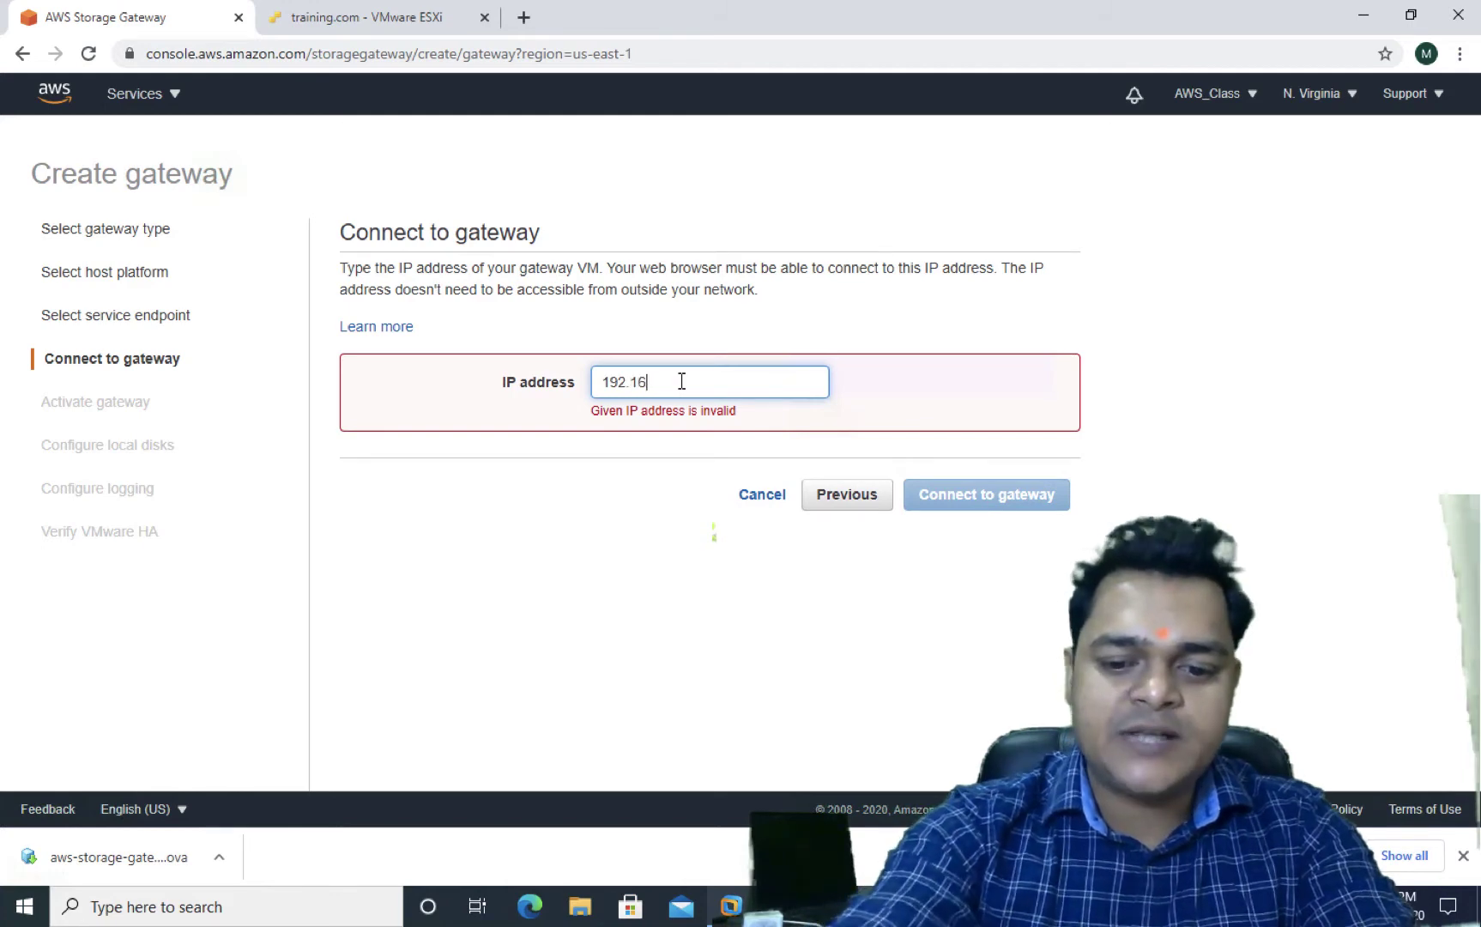
text(8.0.124)
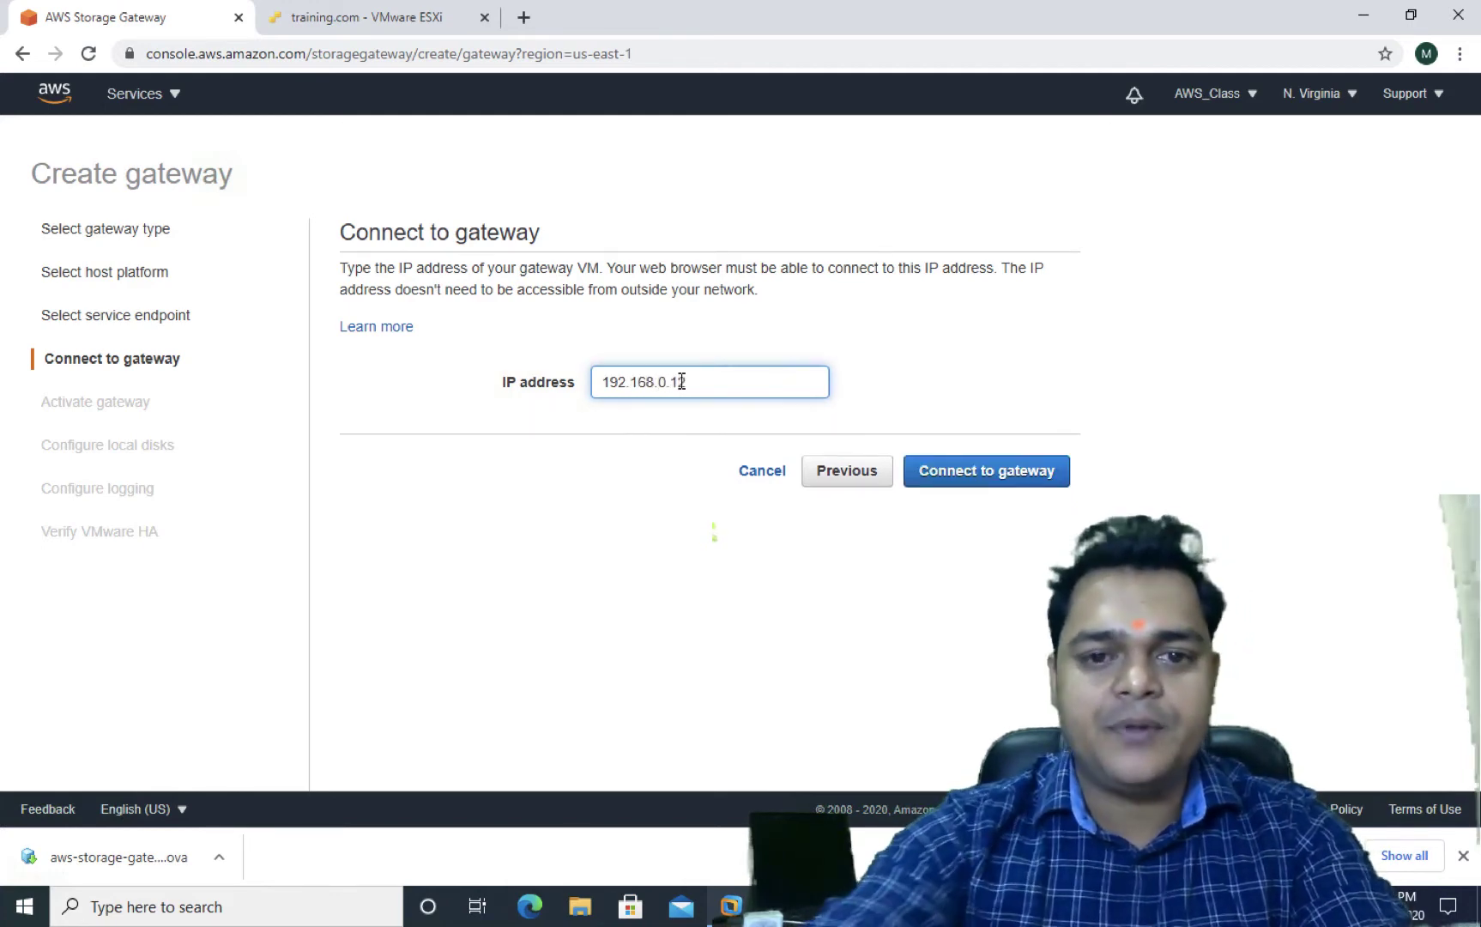
click(397, 25)
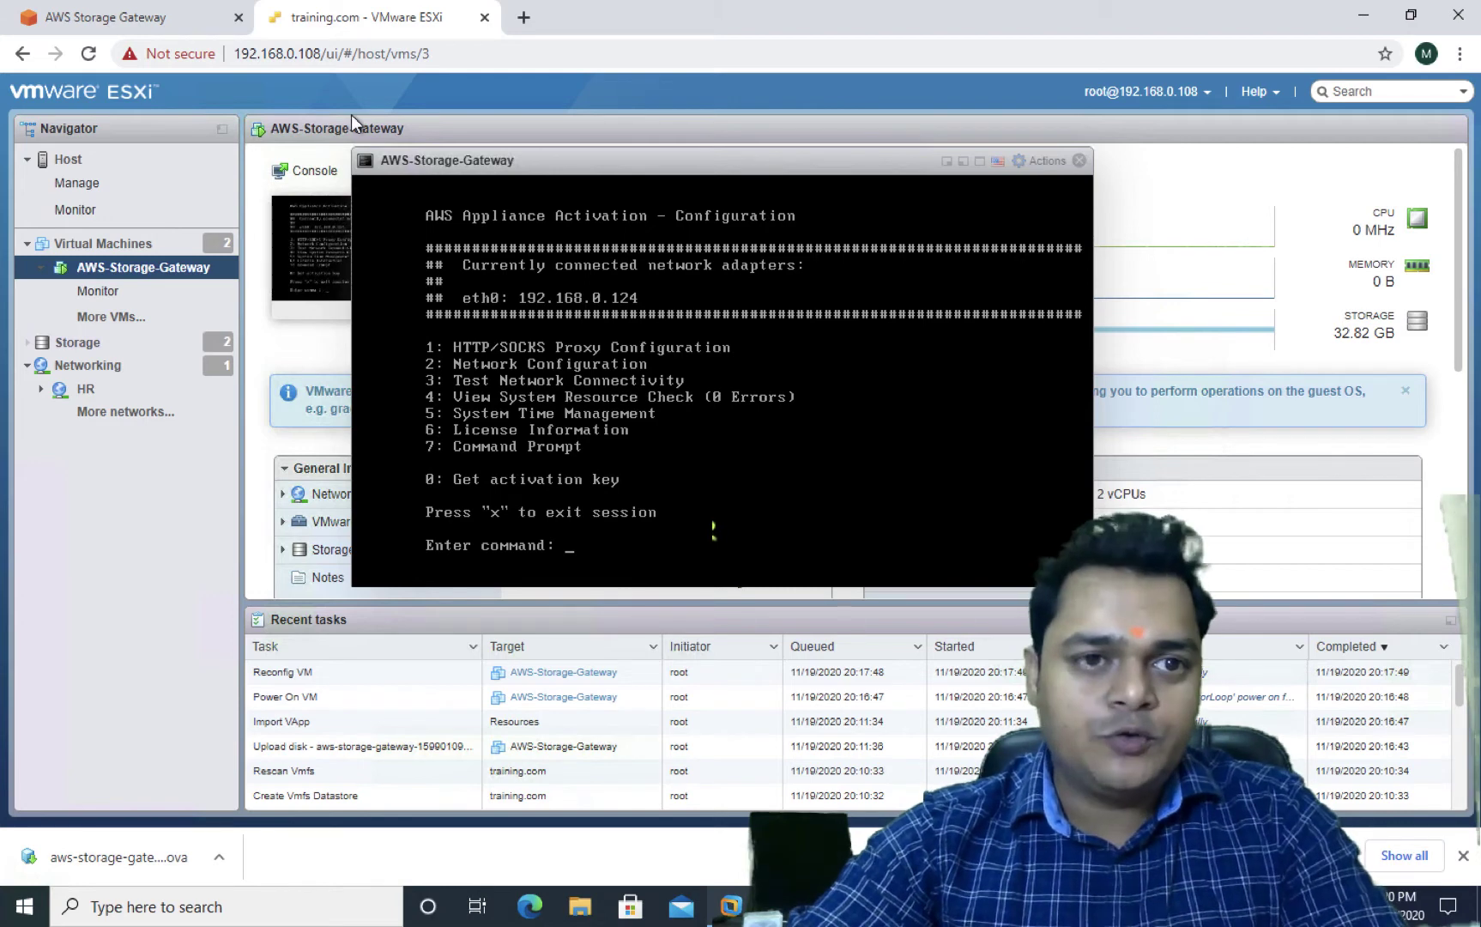
click(180, 24)
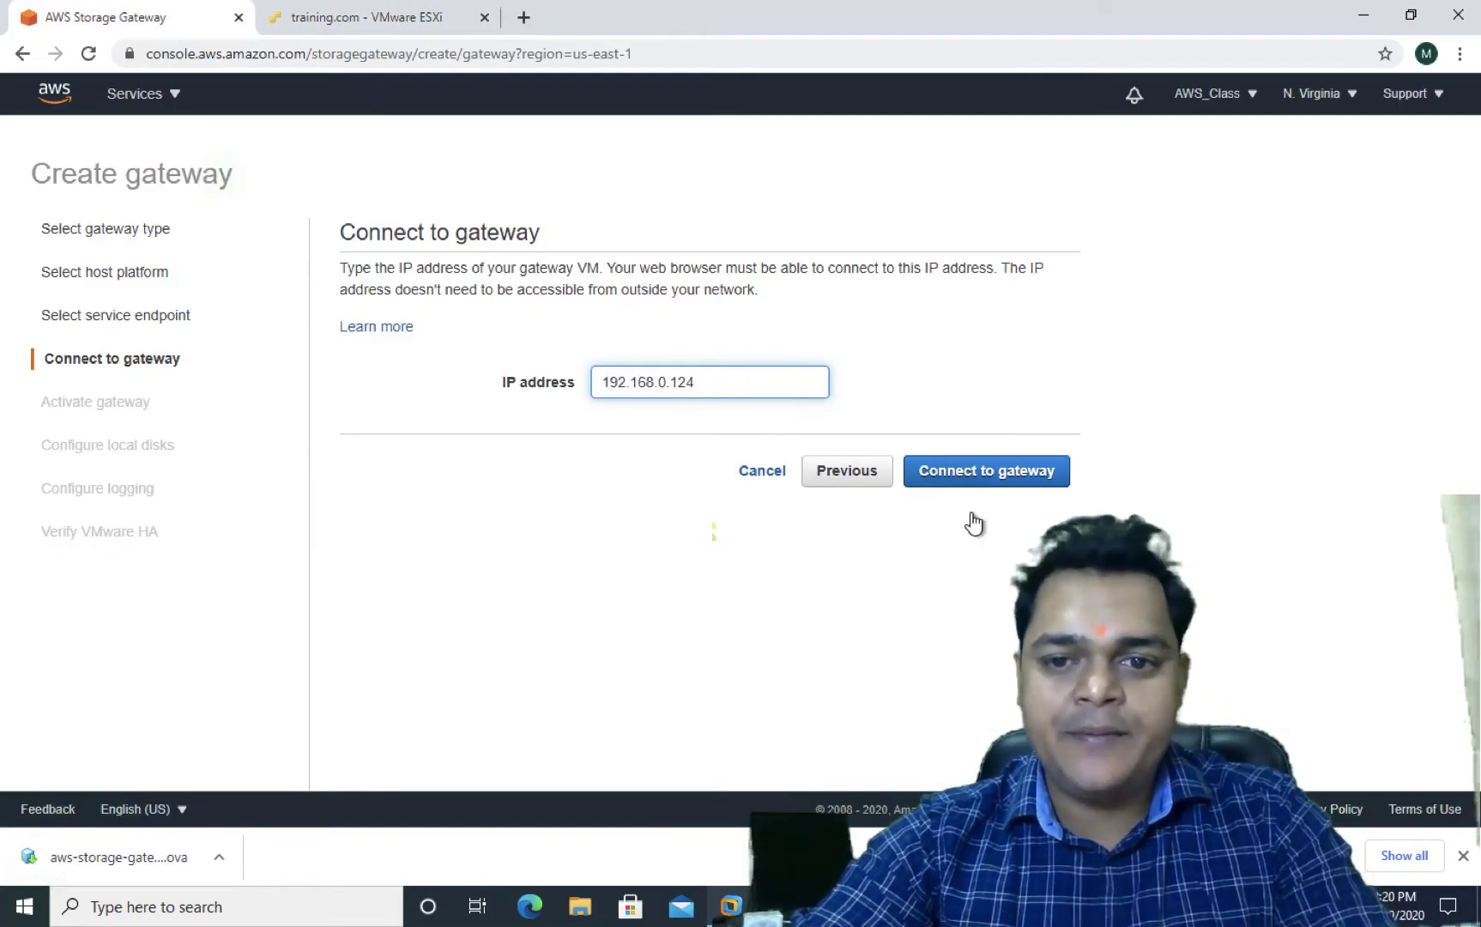
click(1001, 486)
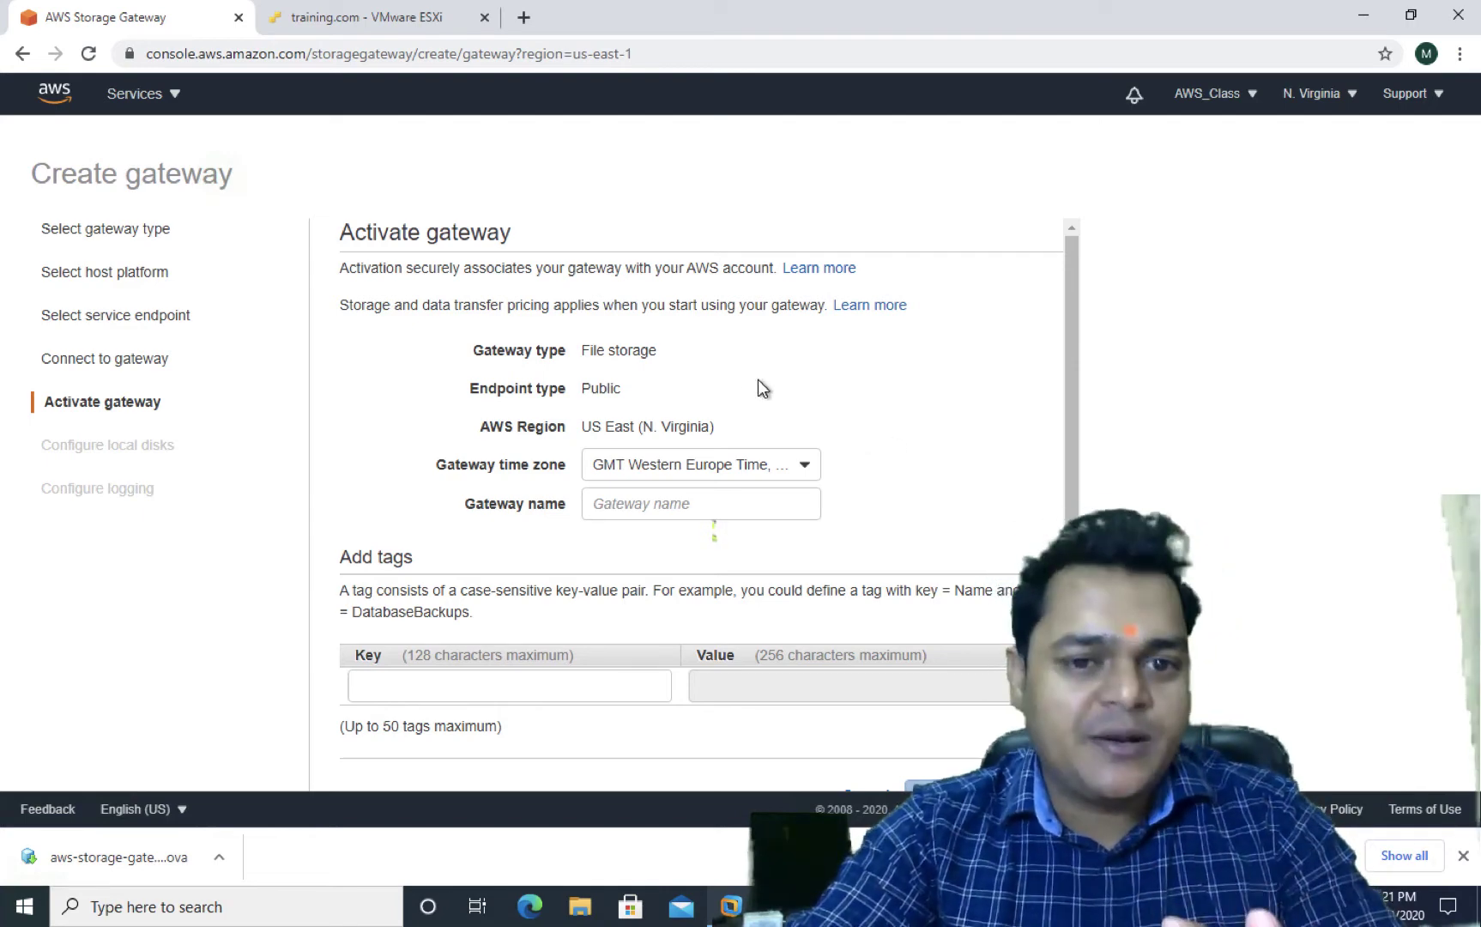
Name the gateway 'Training-gateway' and activate it
click(665, 505)
text(T)
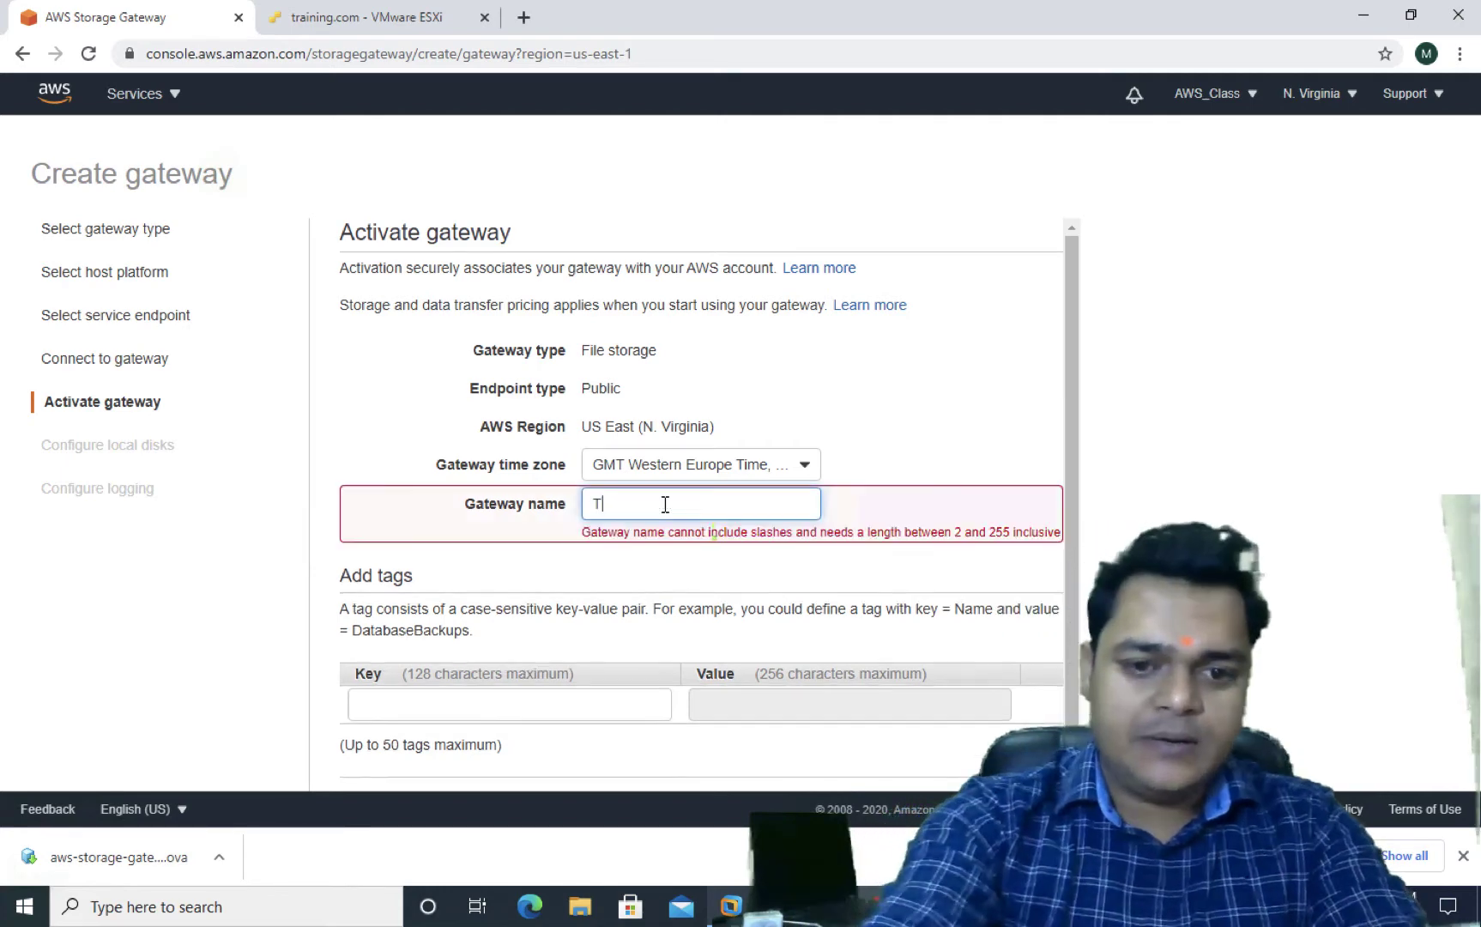
text(raining)
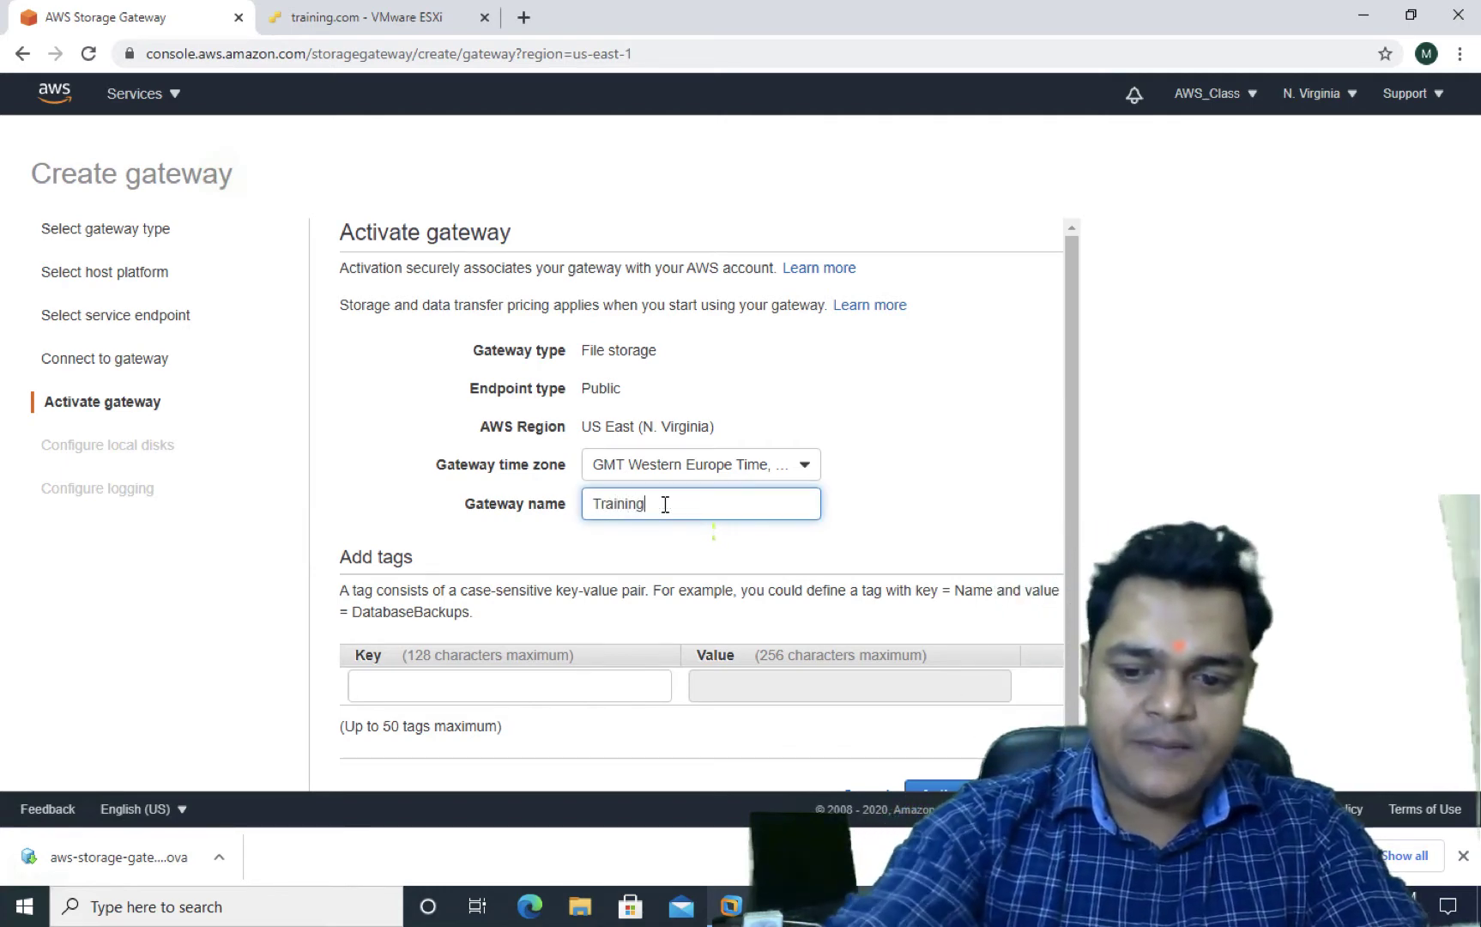
text(-ga)
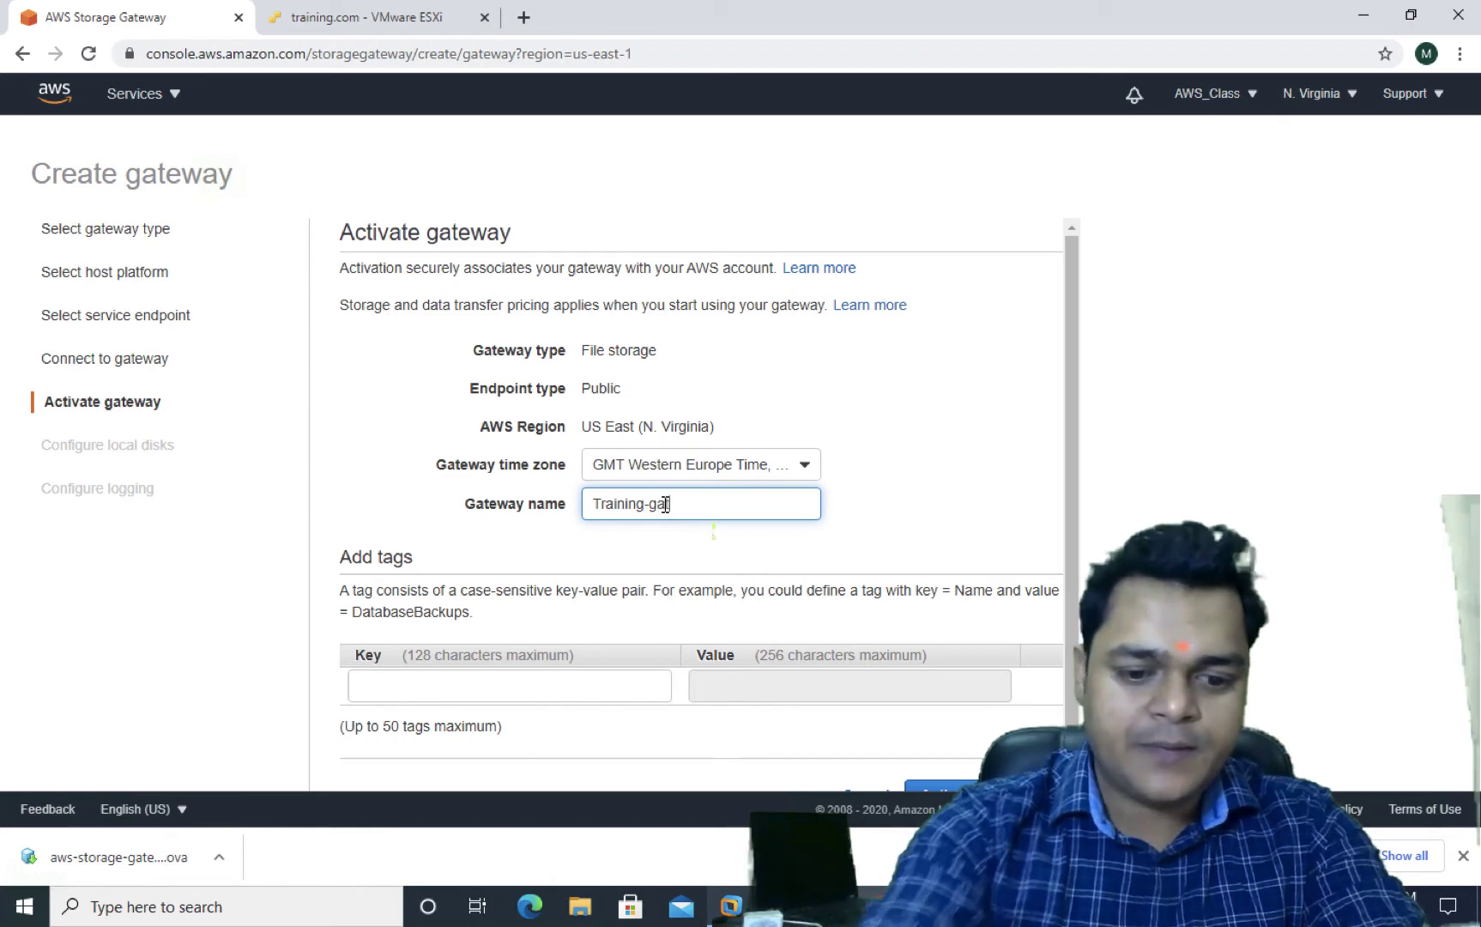
text(teway)
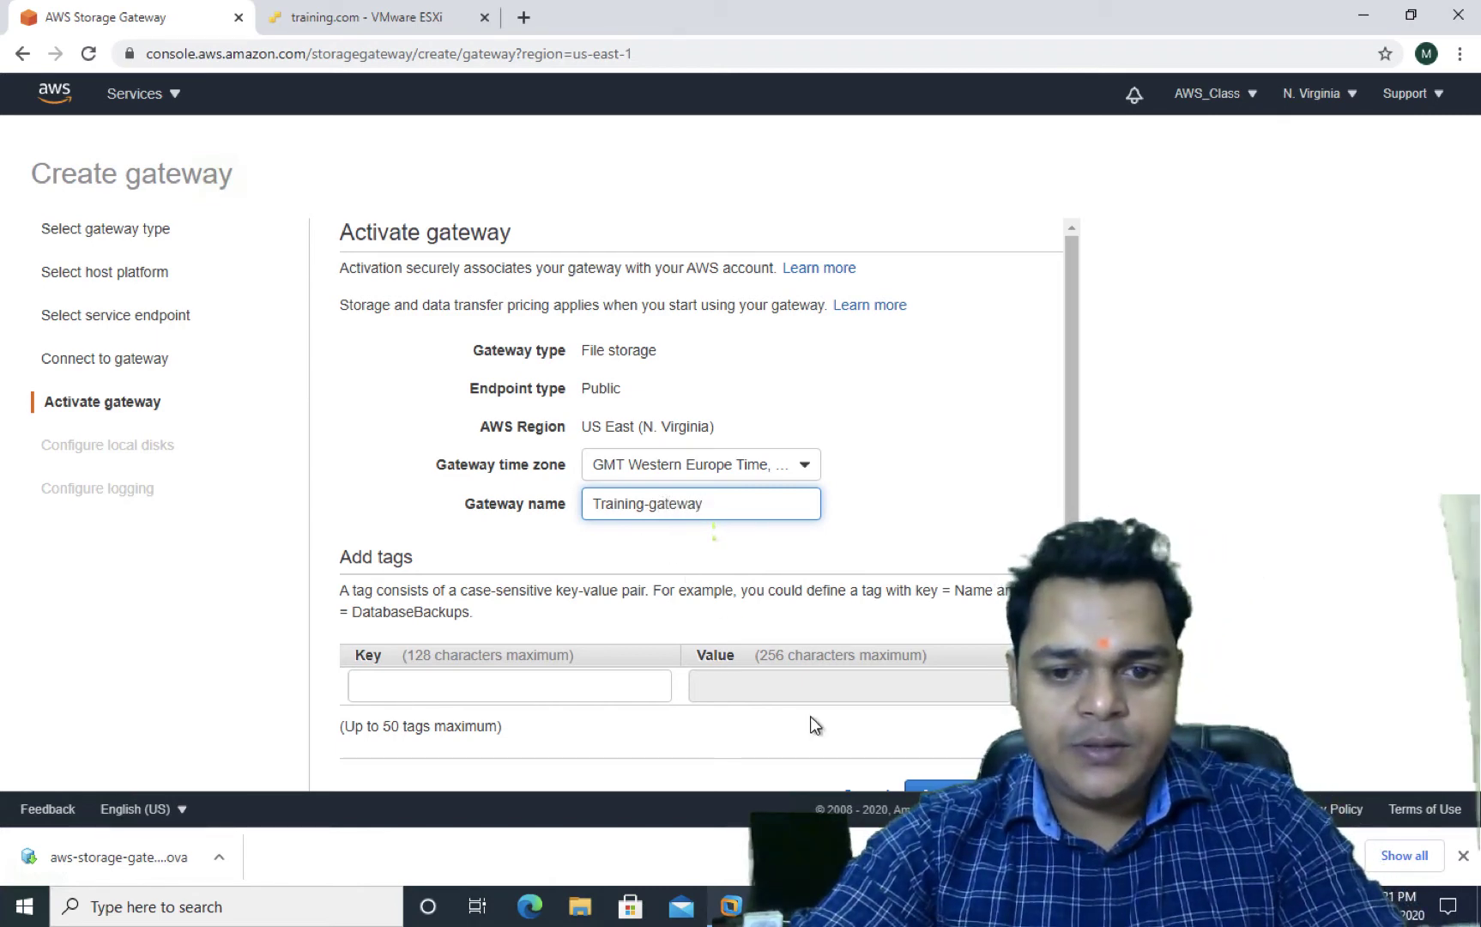
scroll(894, 698, down, 1)
click(974, 732)
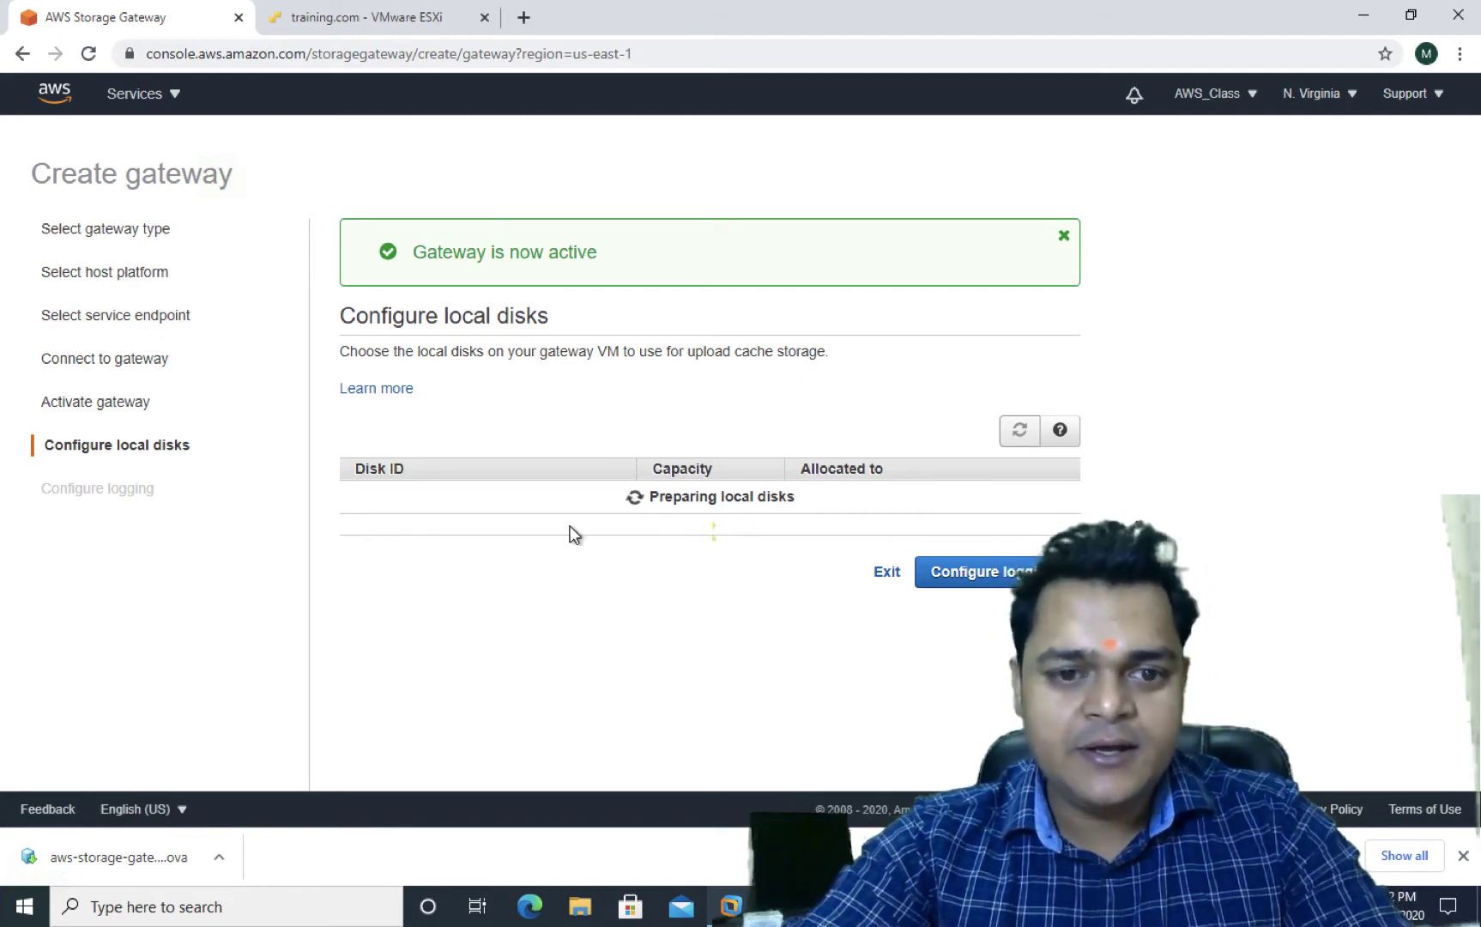
Move the gateway VM console aside and check the wizard's setup progress
click(354, 22)
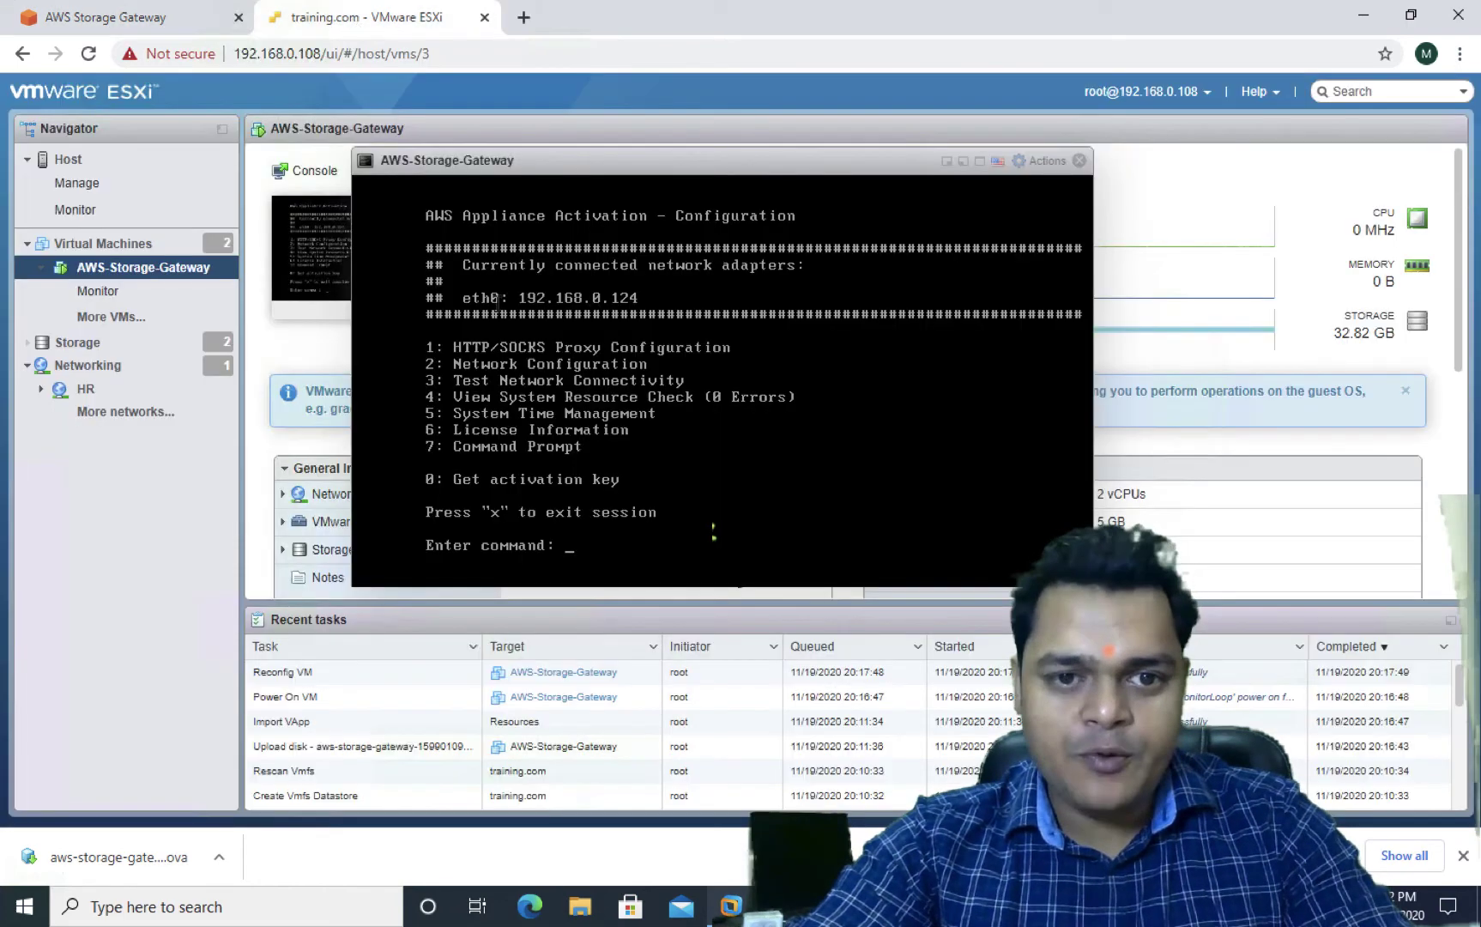
drag(806, 168, 1083, 467)
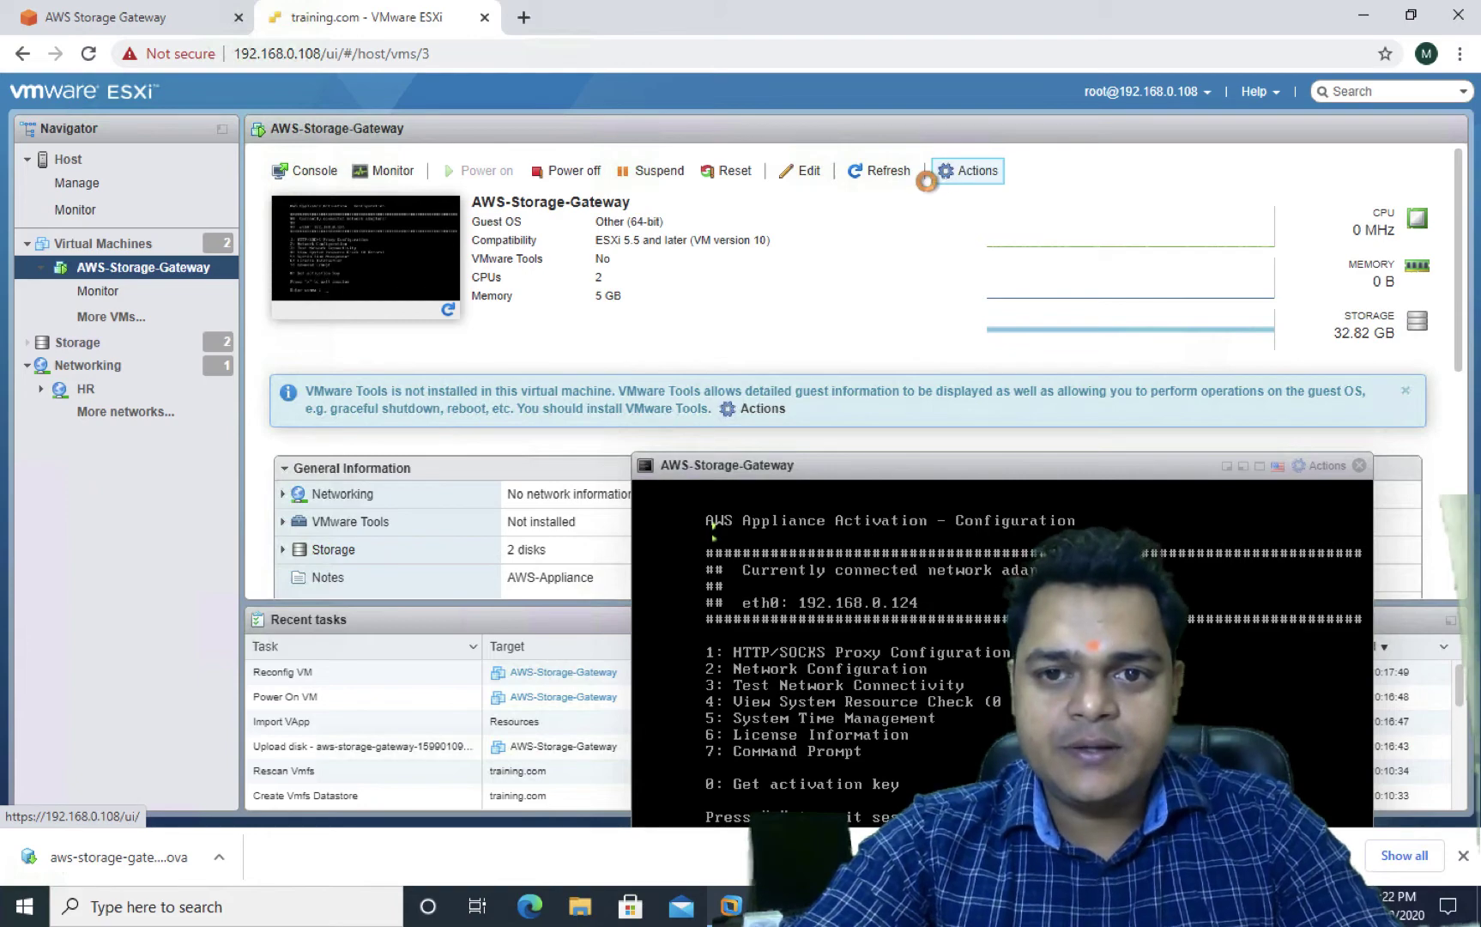
click(155, 26)
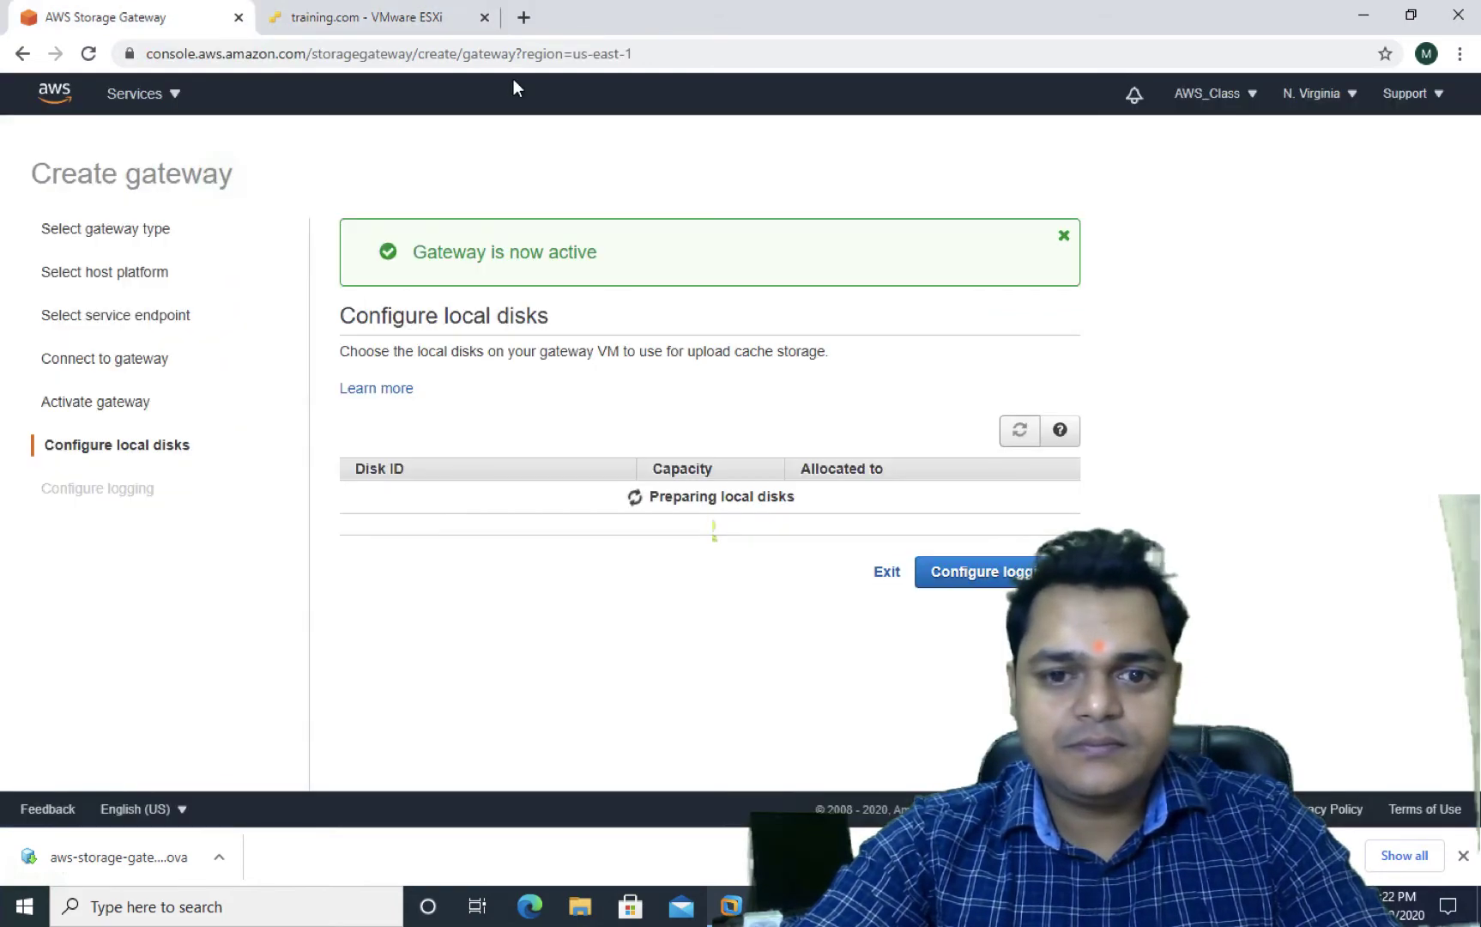
click(407, 15)
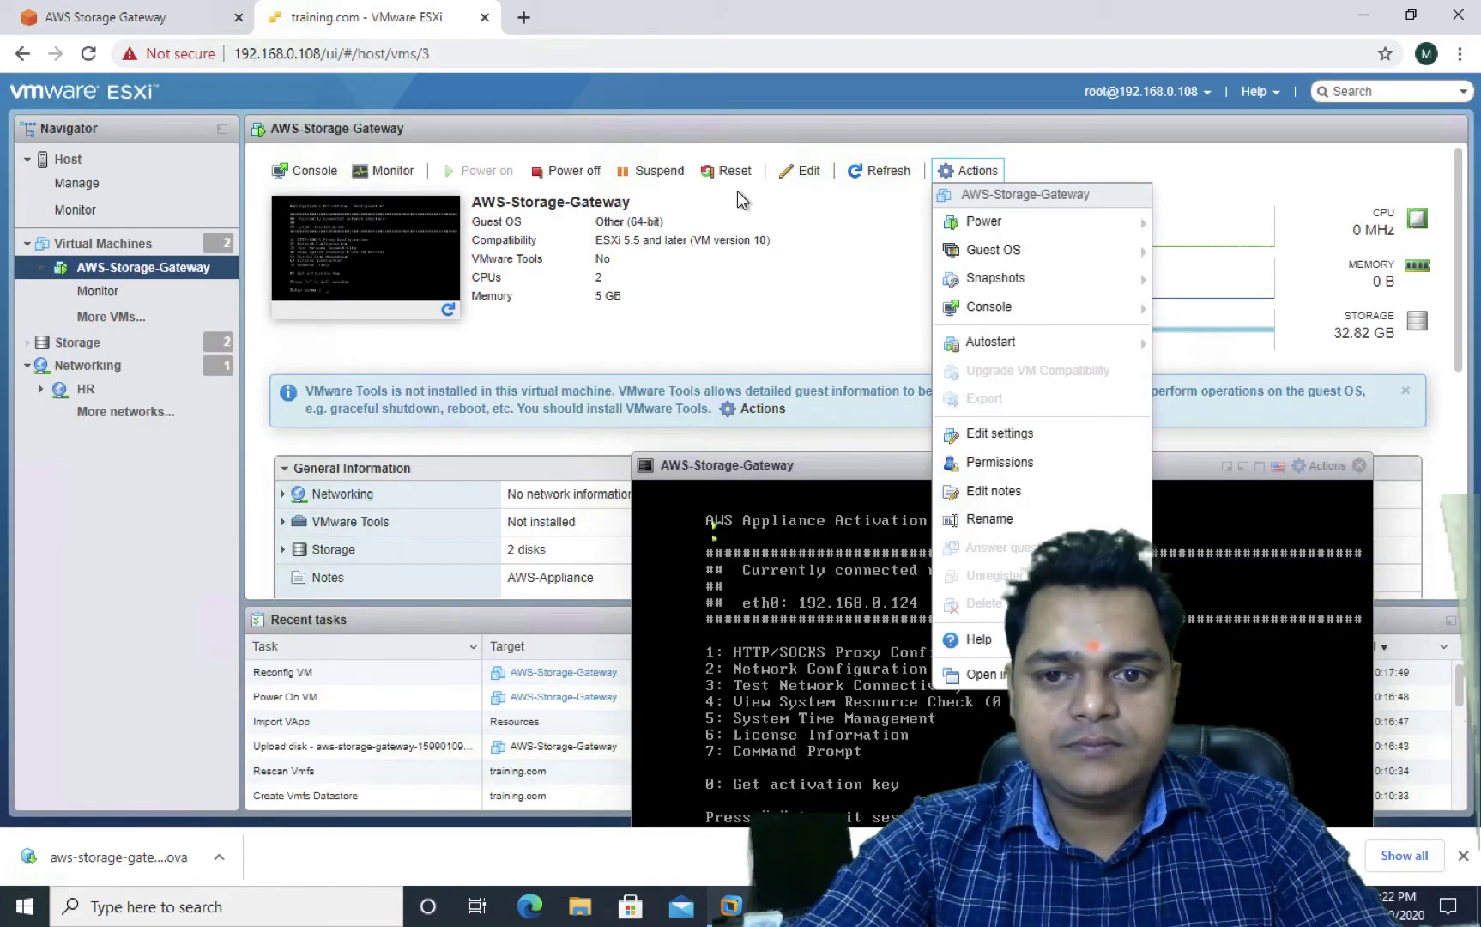
Save the gateway VM's hardware settings with its 80 GB and 25 GB disks
click(999, 433)
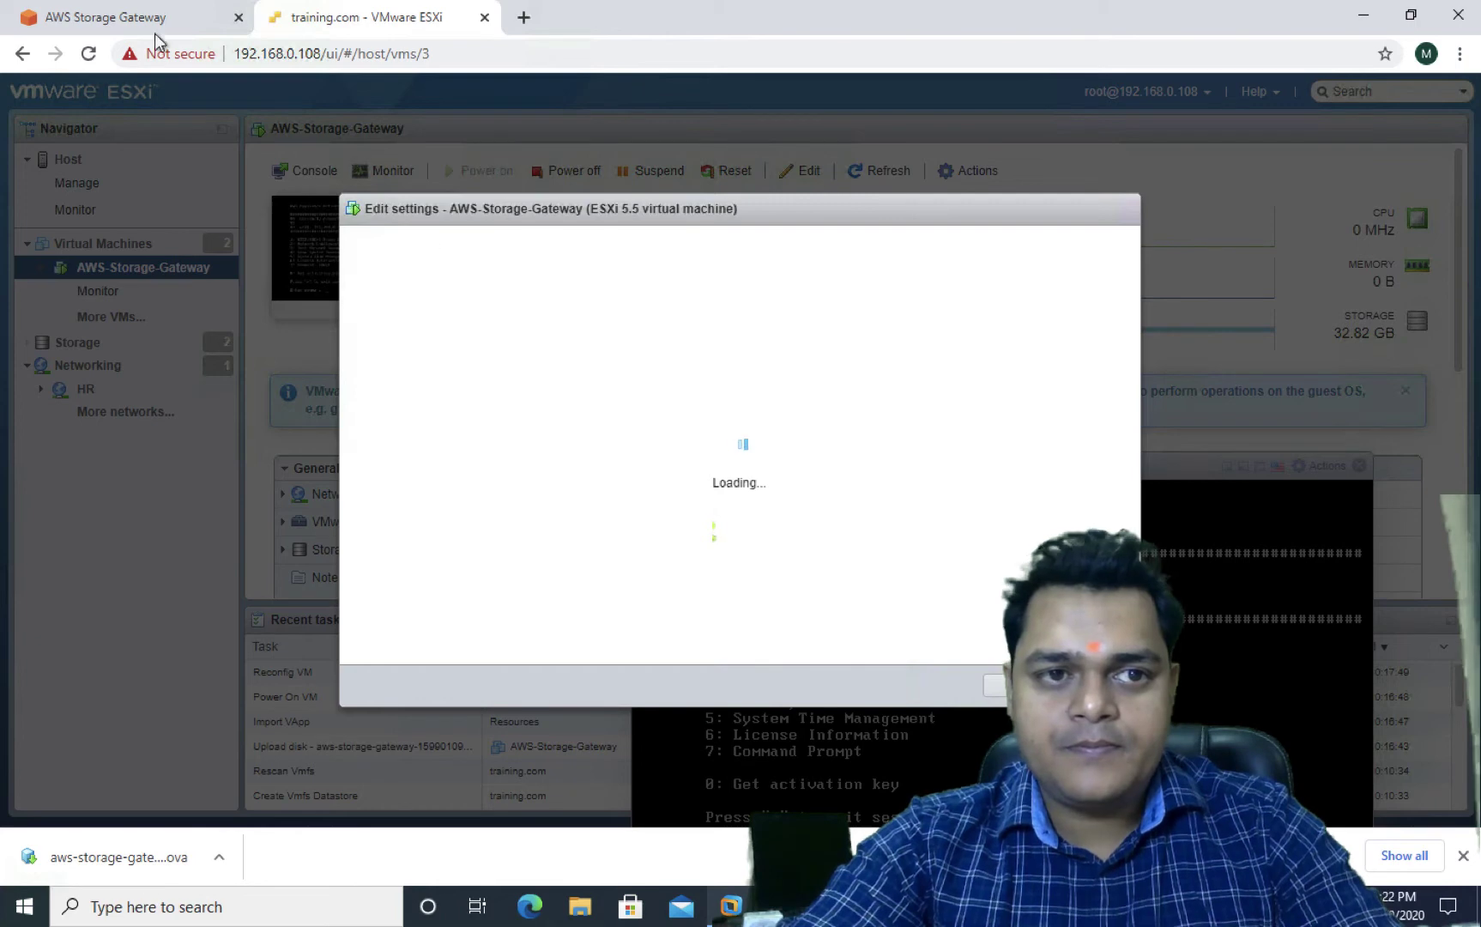
click(129, 19)
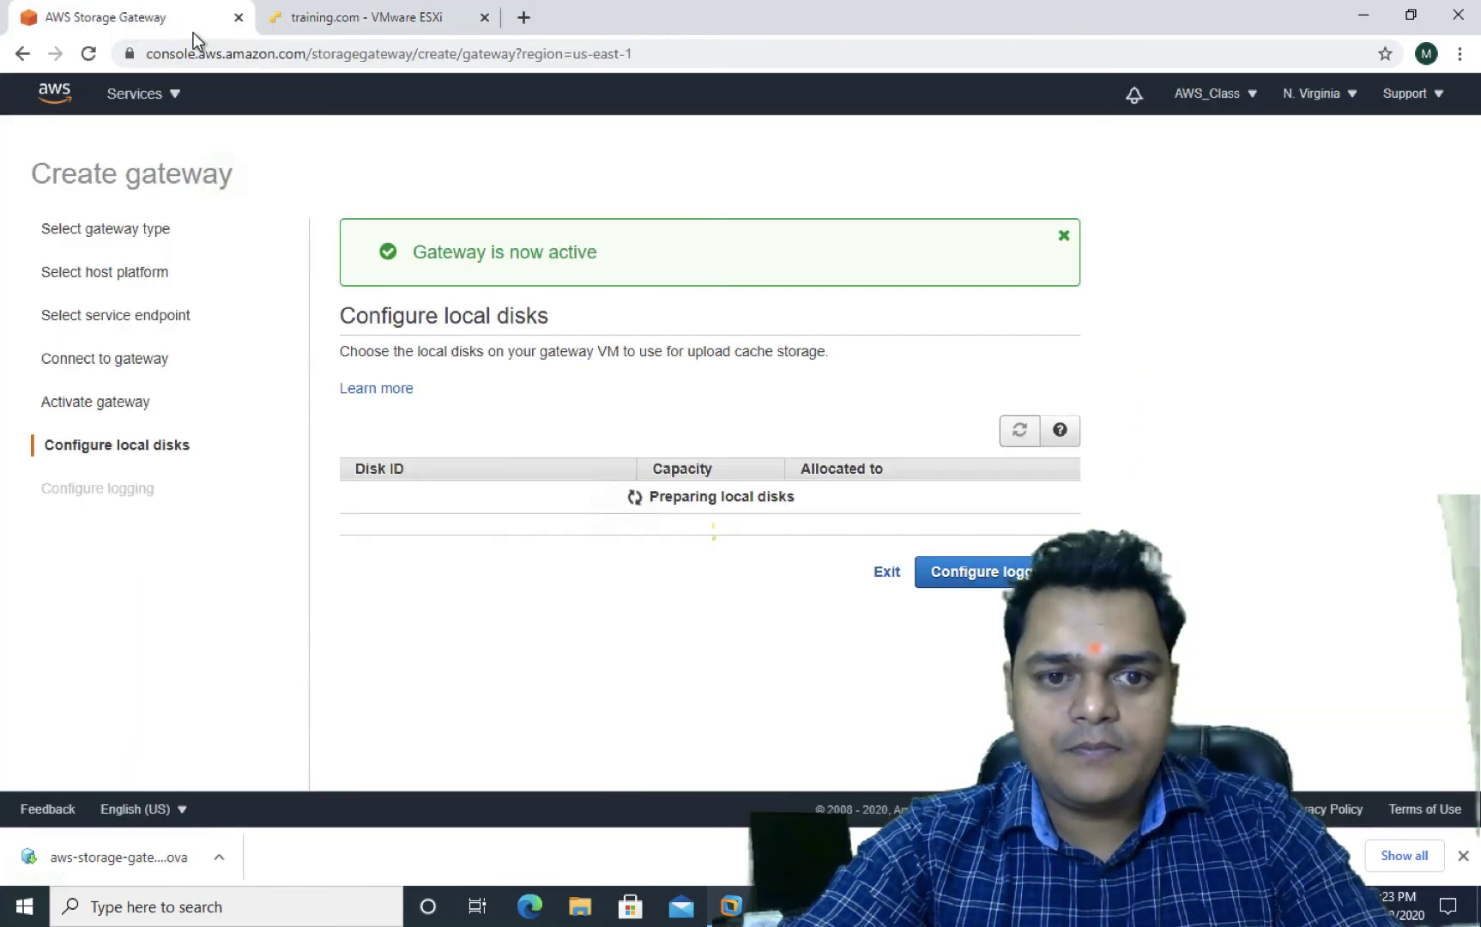
click(382, 23)
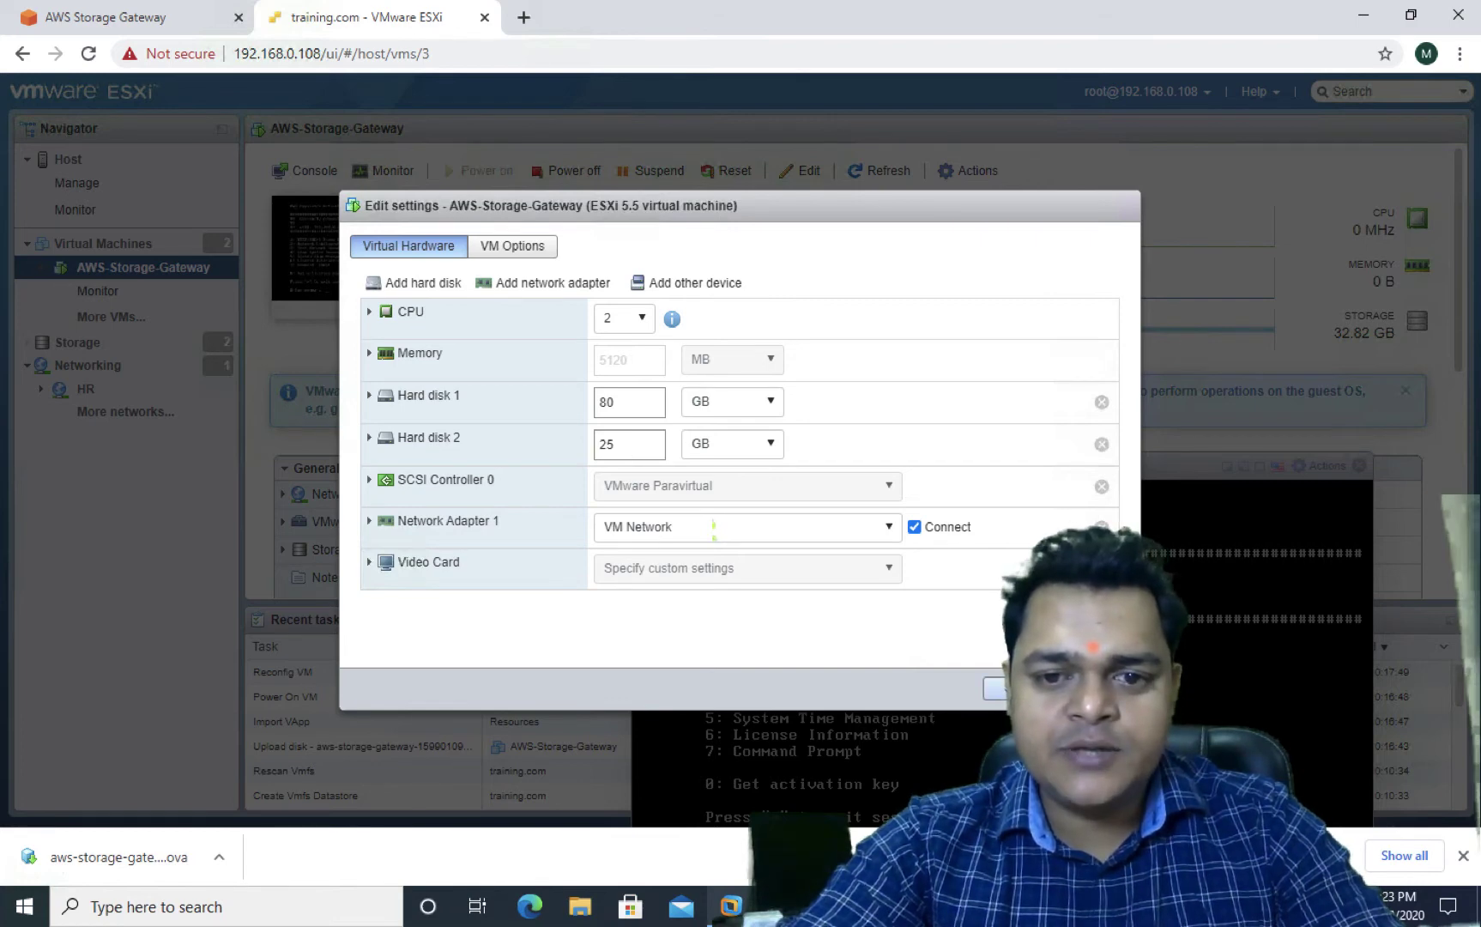
click(1012, 688)
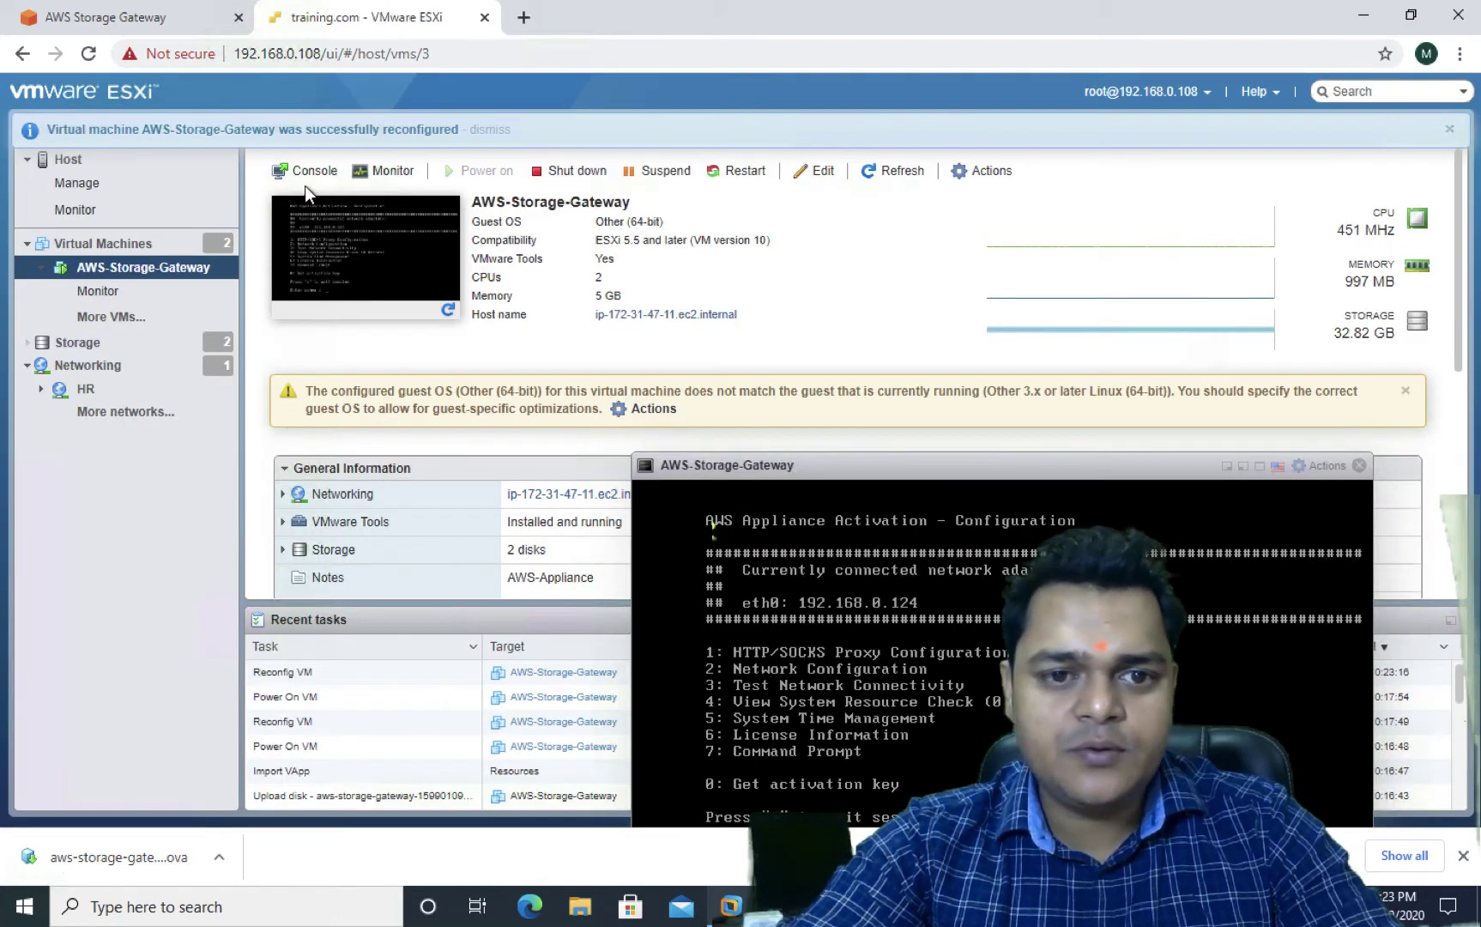
click(163, 17)
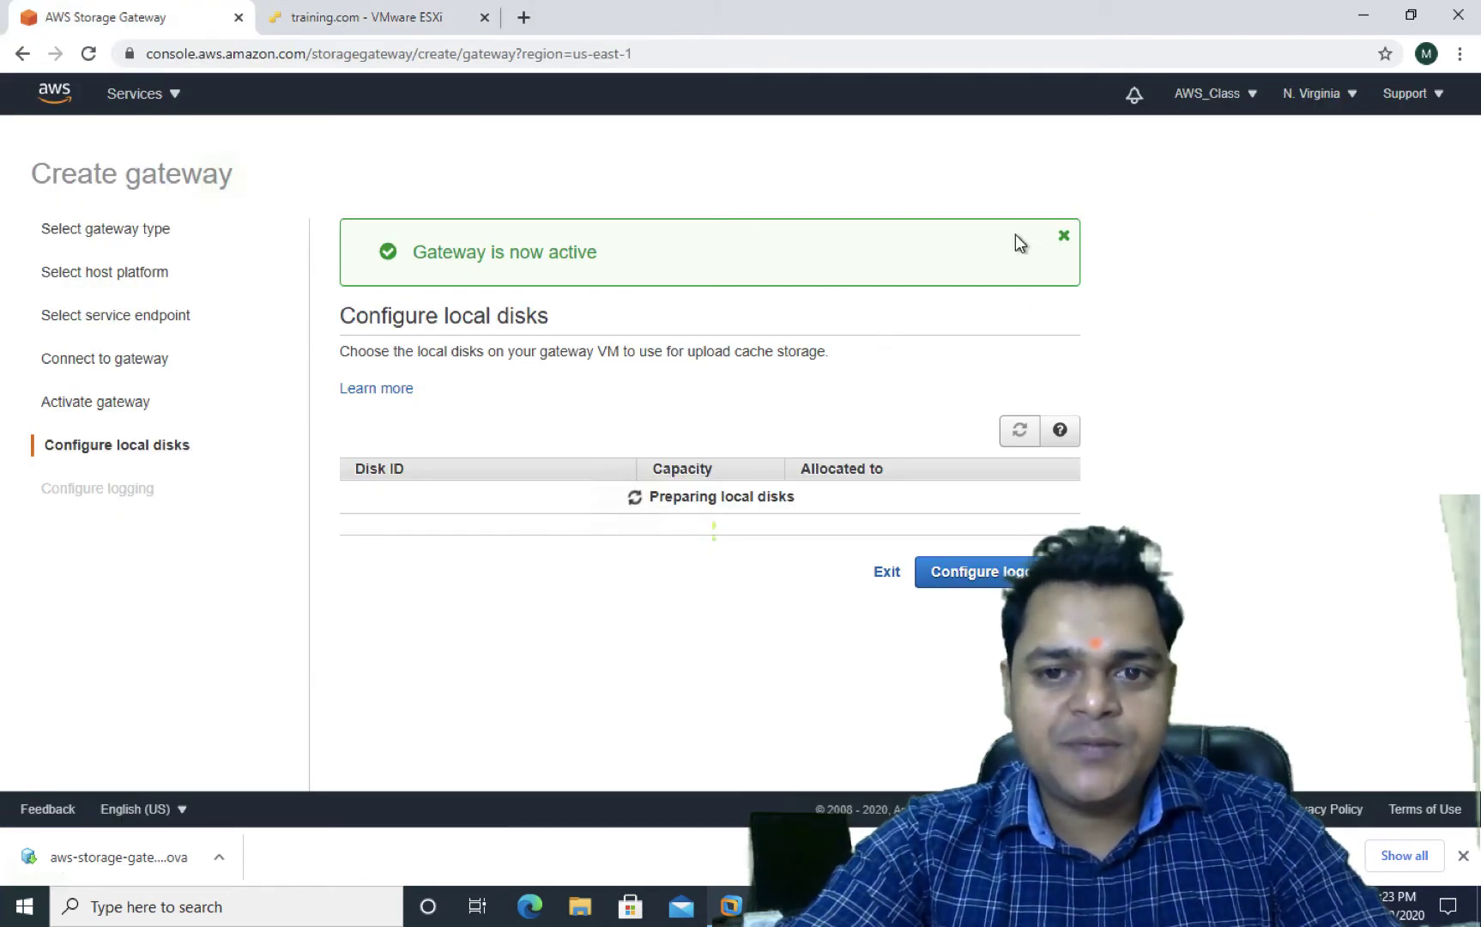
Dismiss the gateway-active banner and pause the screen recording while disks prepare
click(1064, 237)
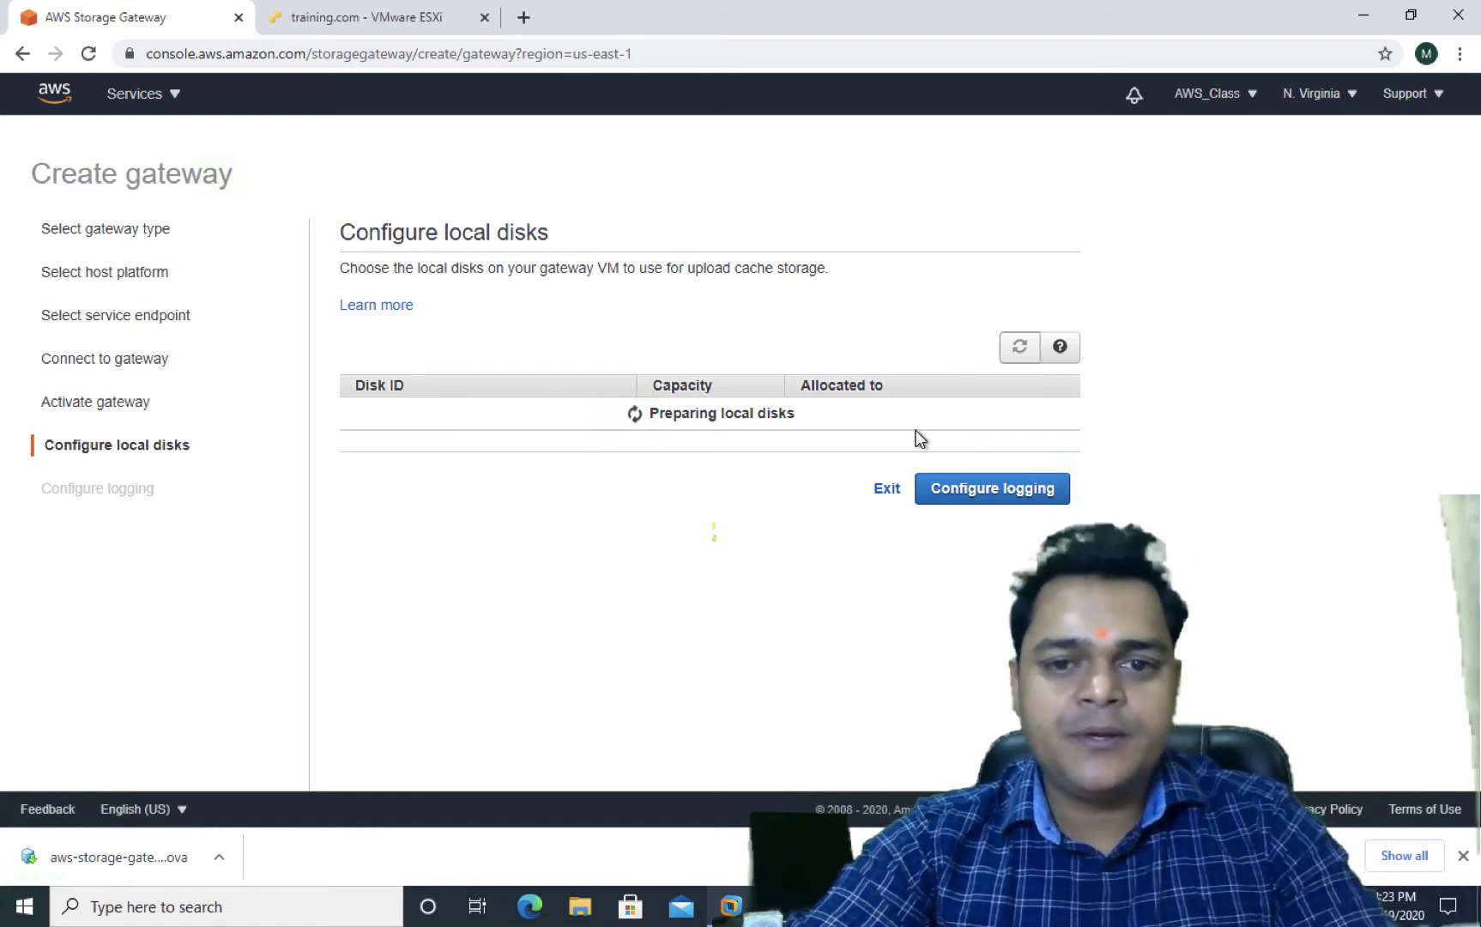
key(ctrl+Left)
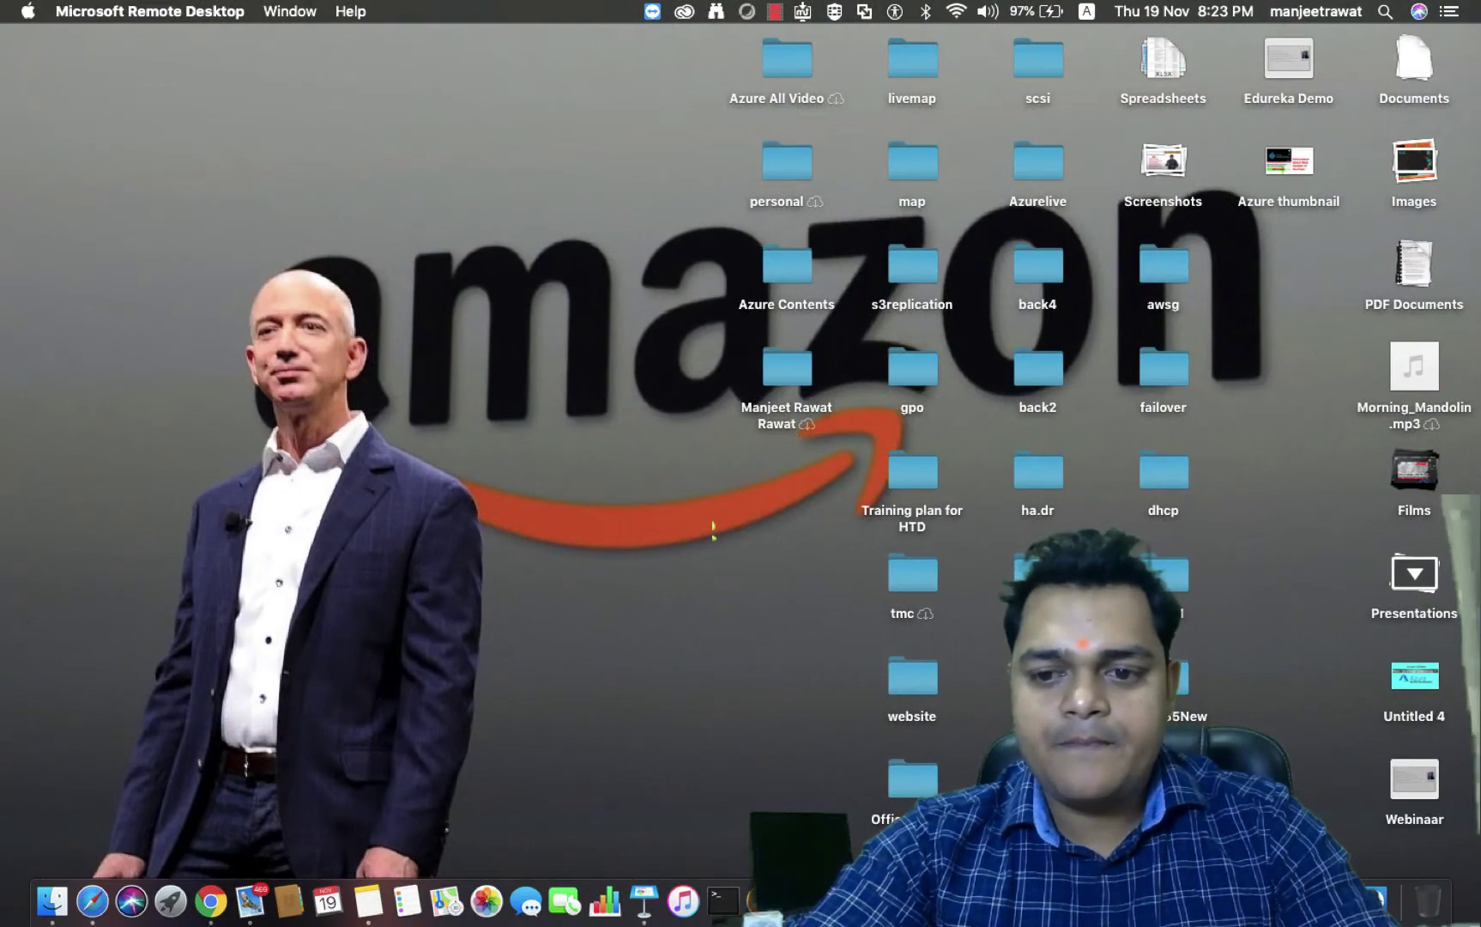
right_click(1373, 897)
click(1252, 695)
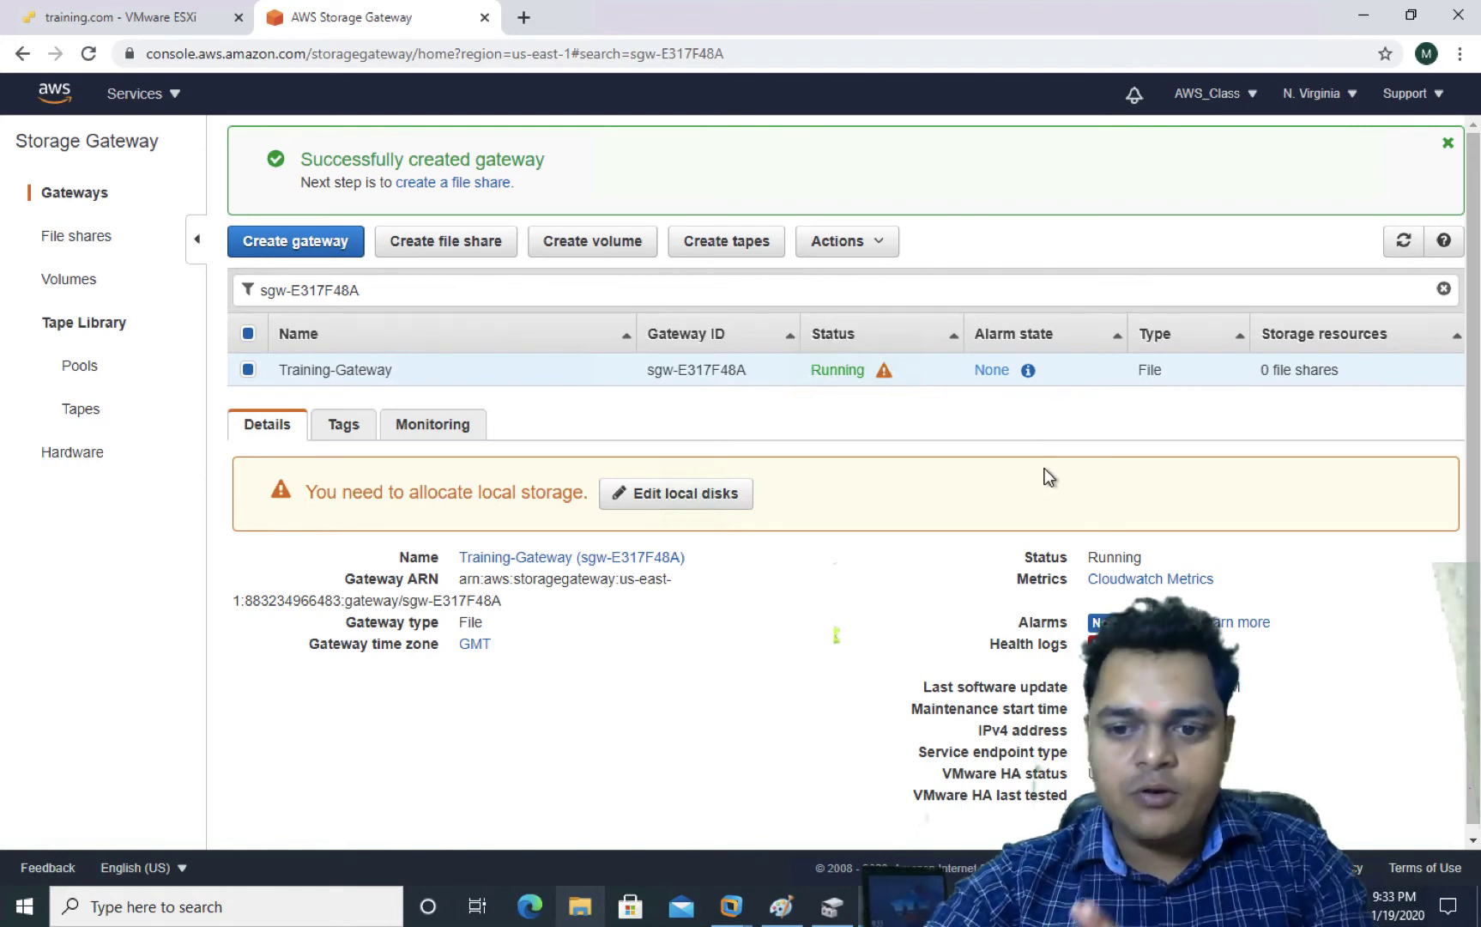
Allocate the 25 GiB SCSI (0:1) local disk to Cache and save
scroll(1075, 738, down, 1)
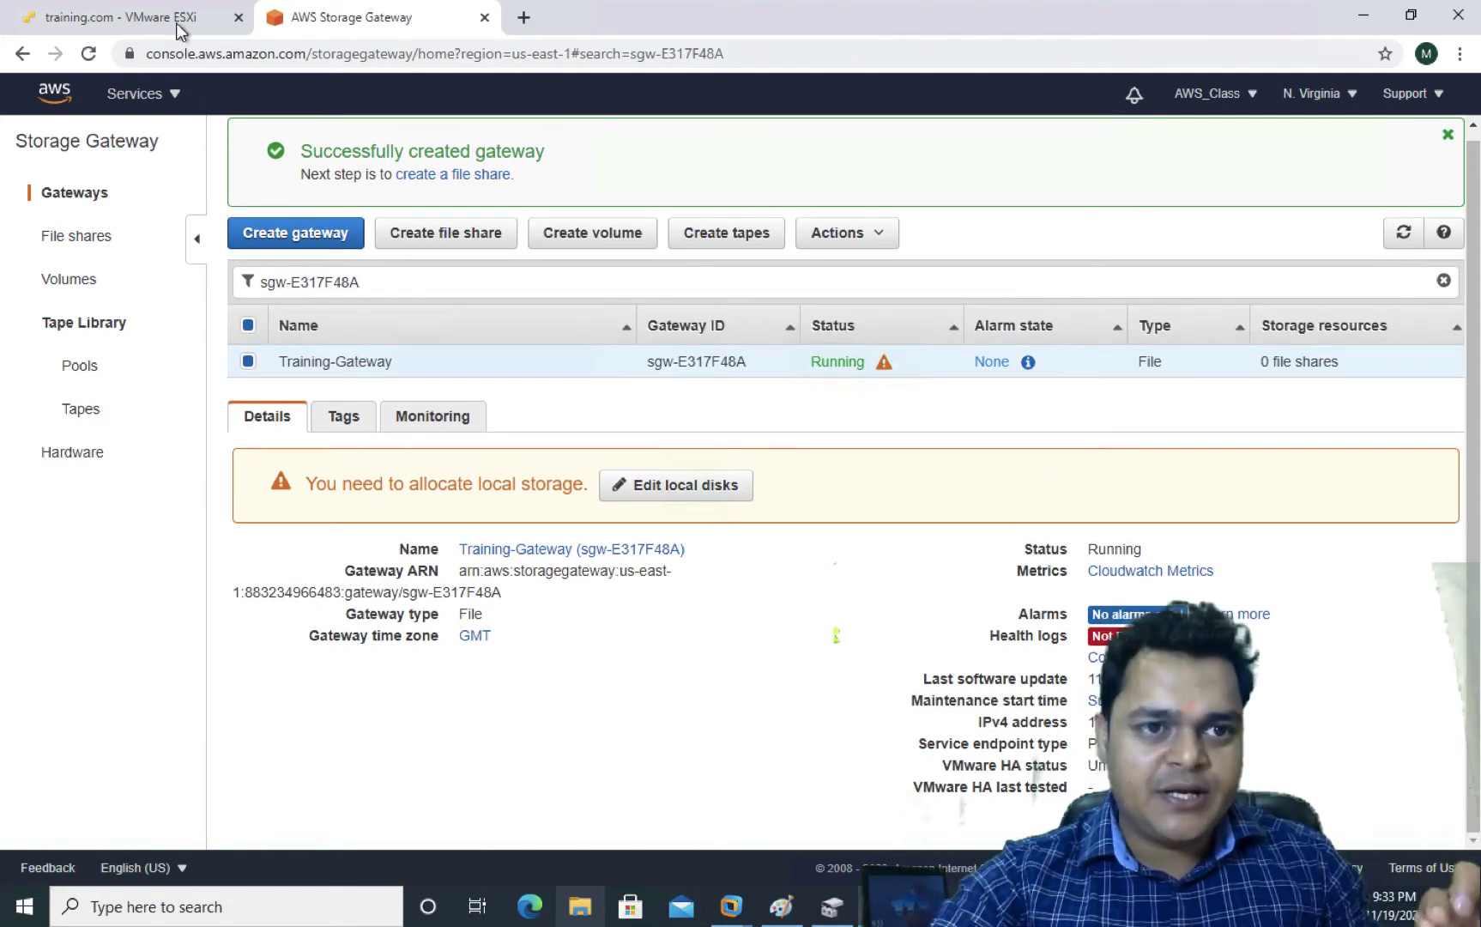
click(120, 17)
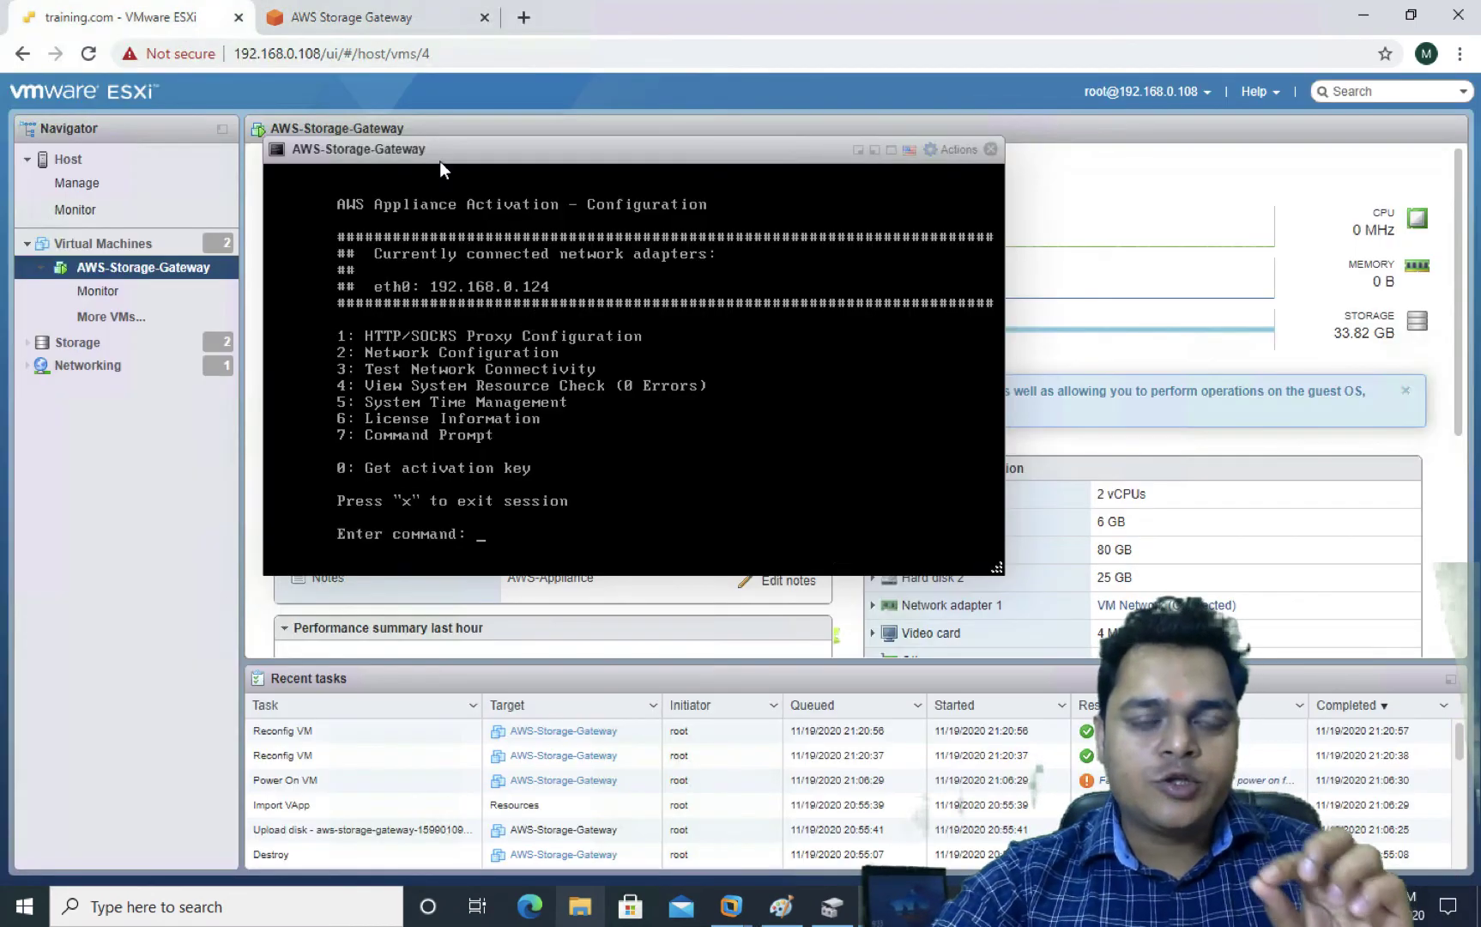
click(386, 17)
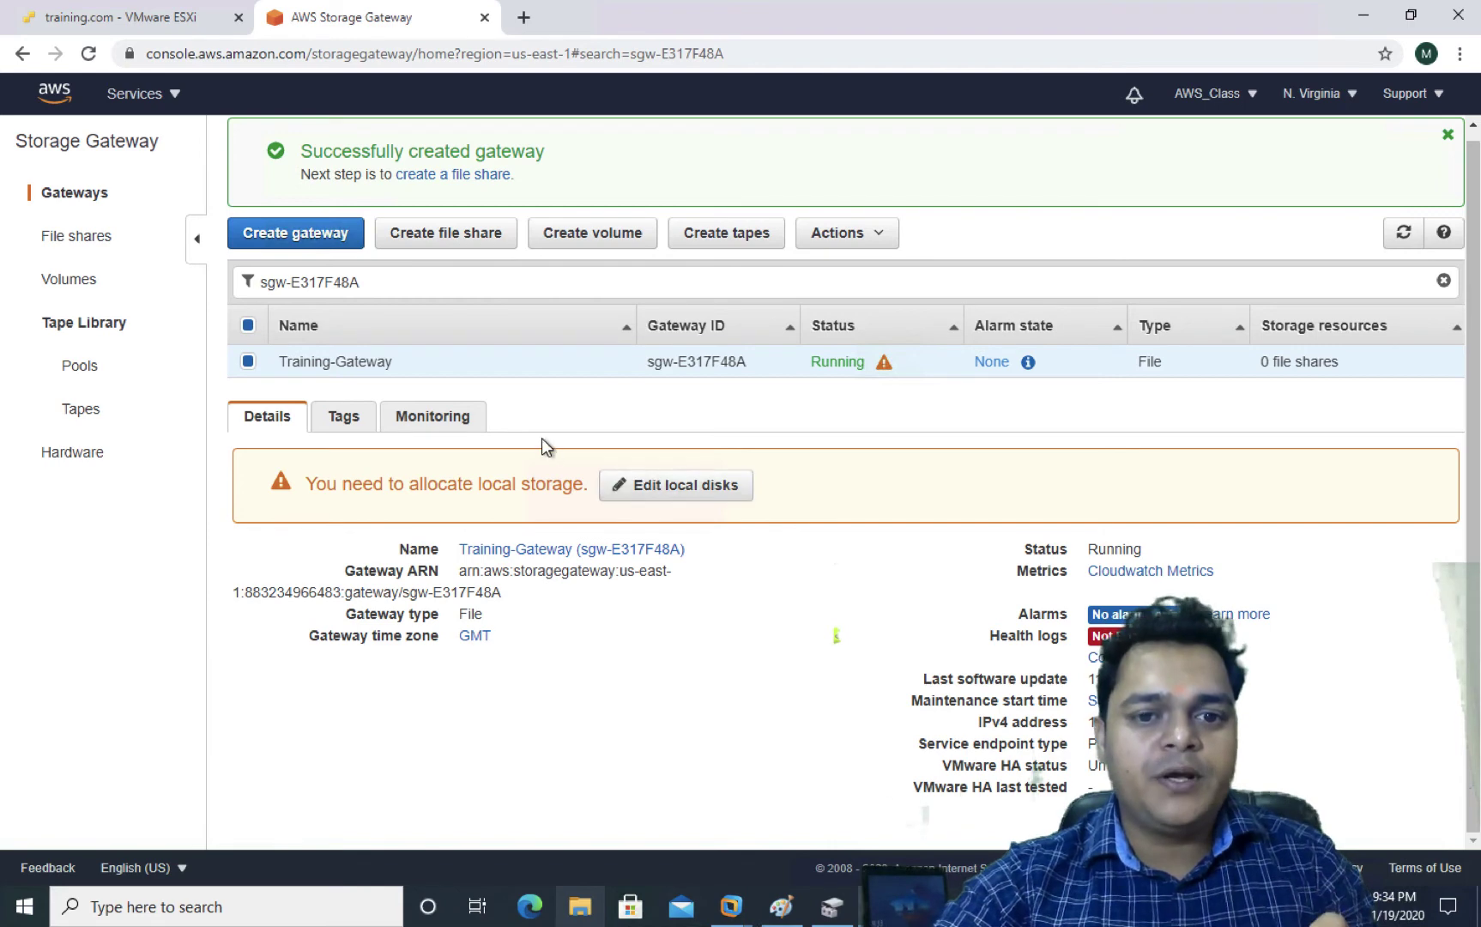
click(675, 487)
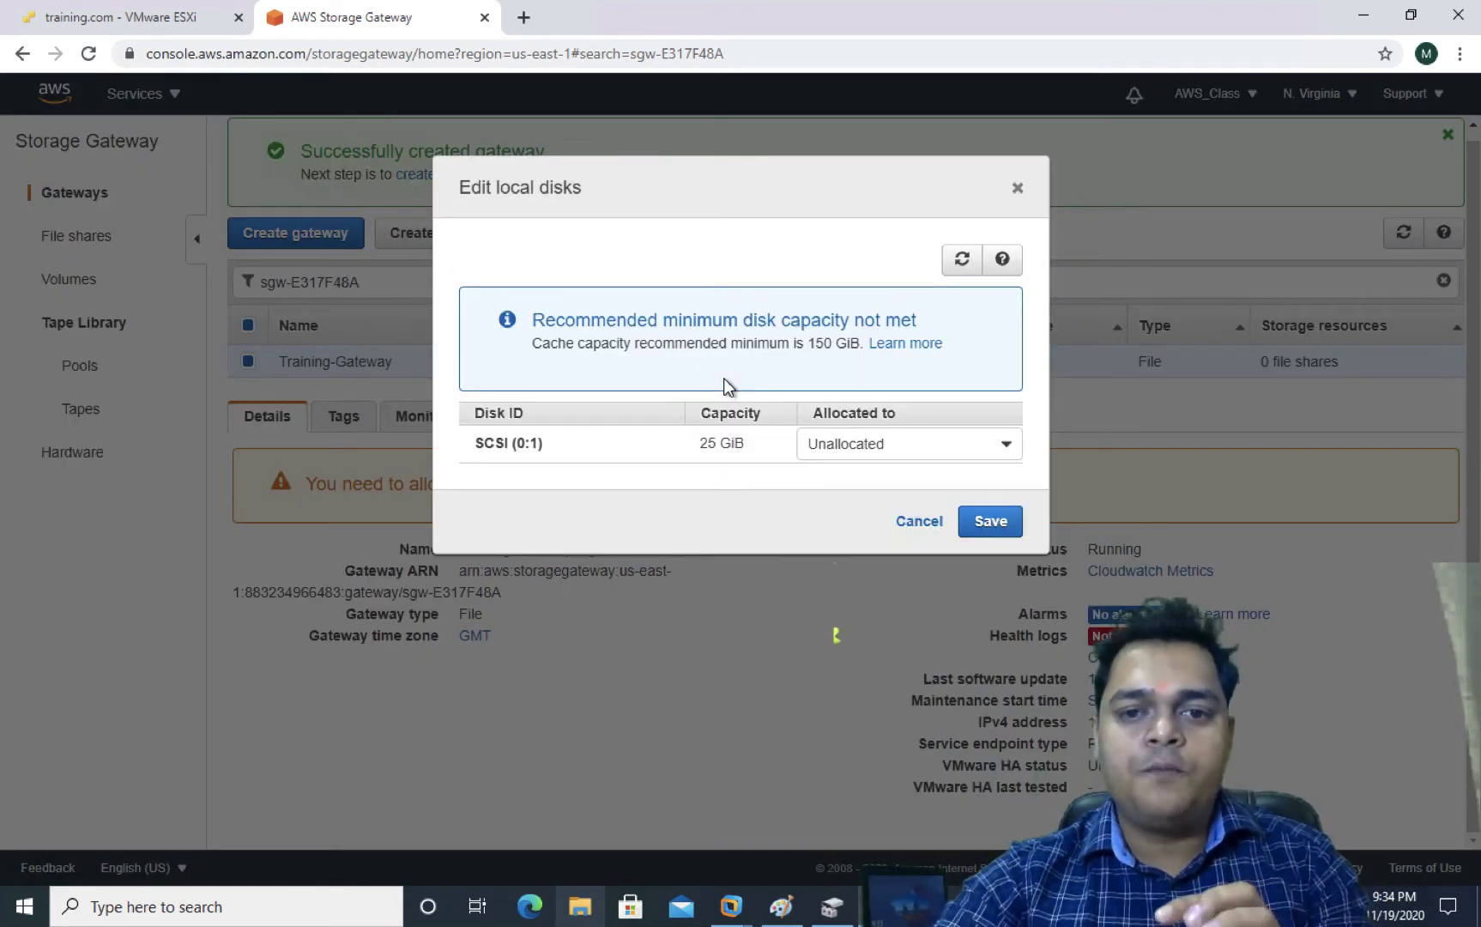
mouse_move(729, 445)
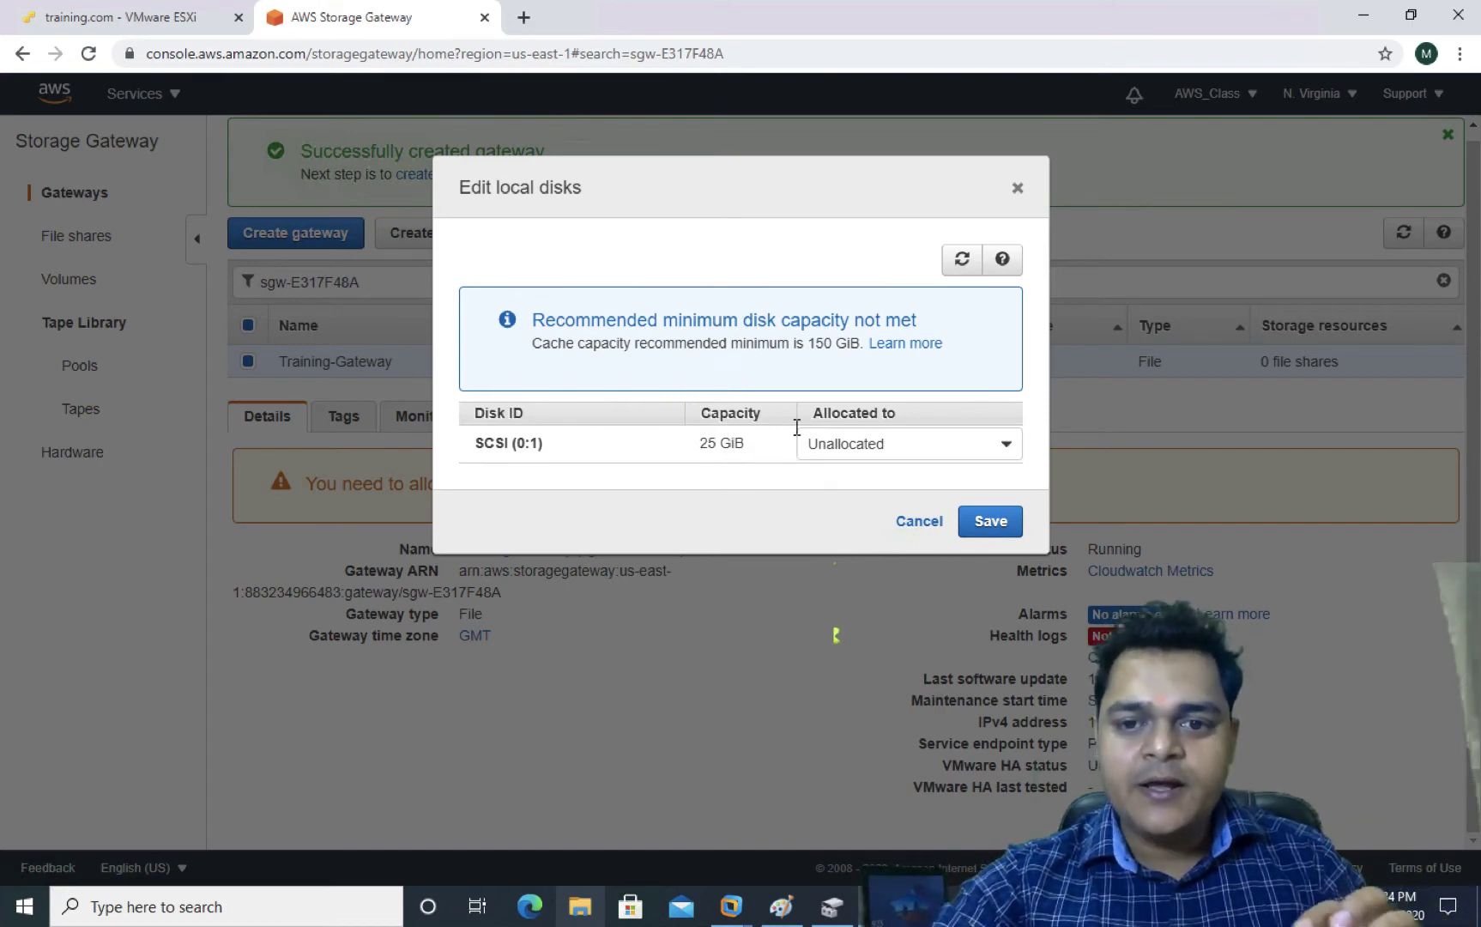
click(978, 439)
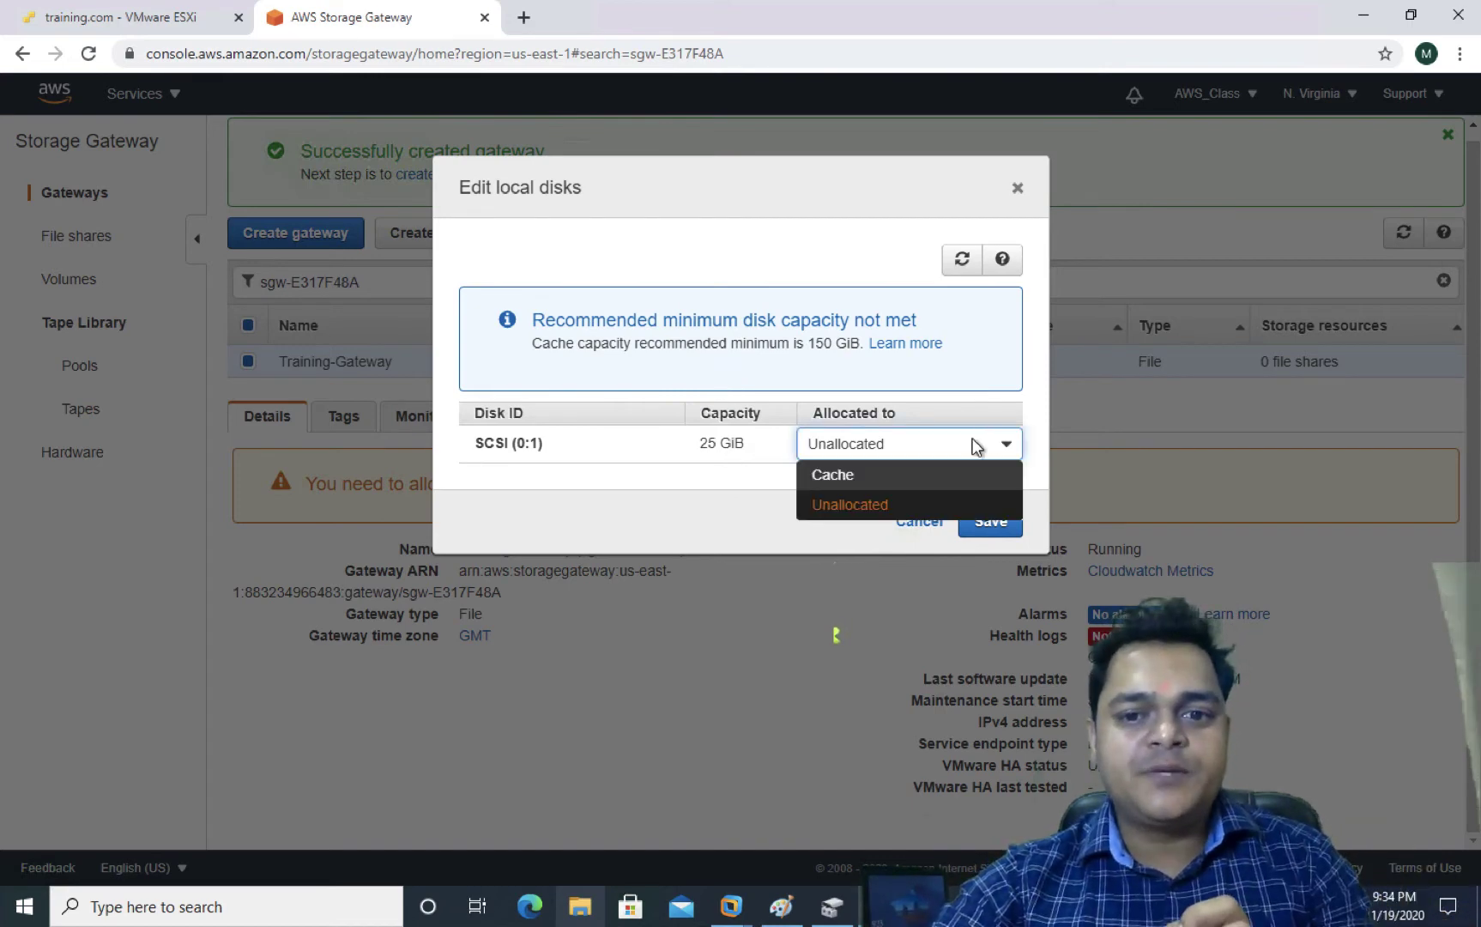
click(881, 483)
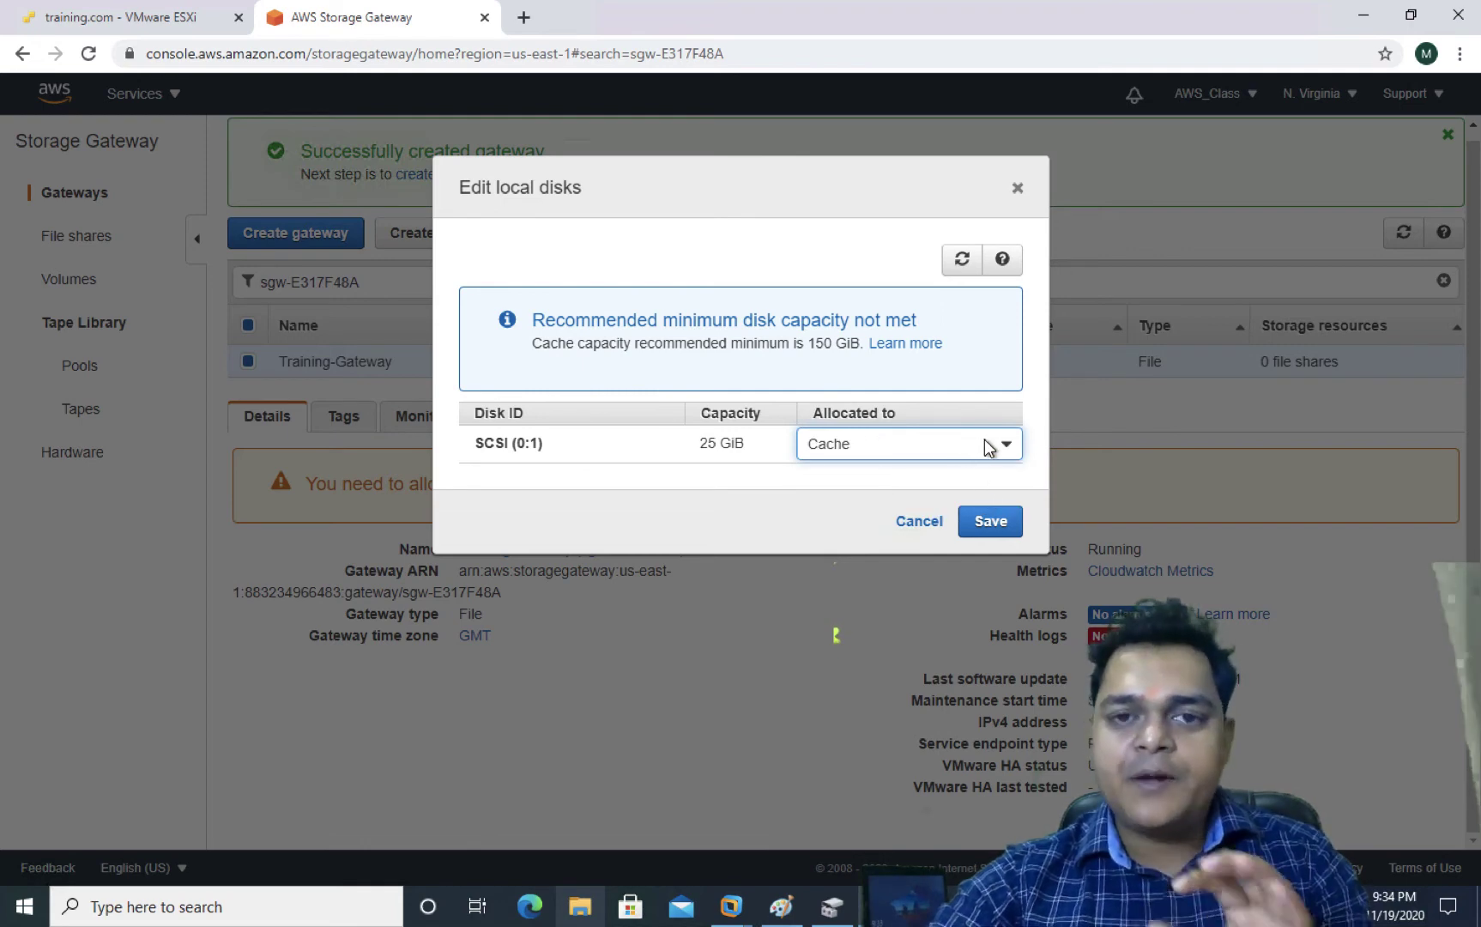
click(997, 522)
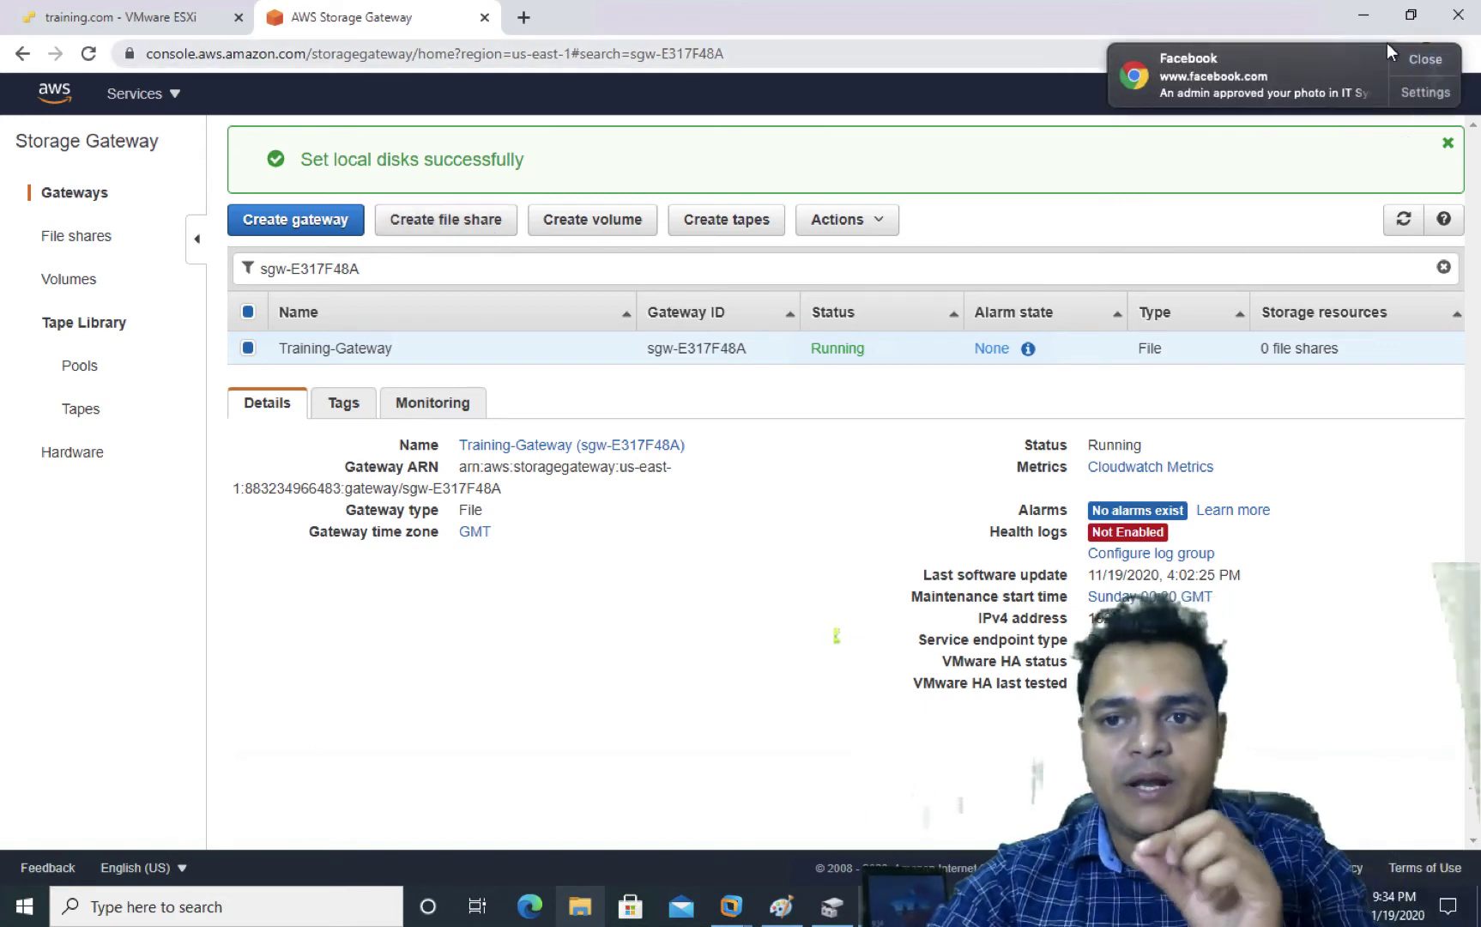
click(1421, 58)
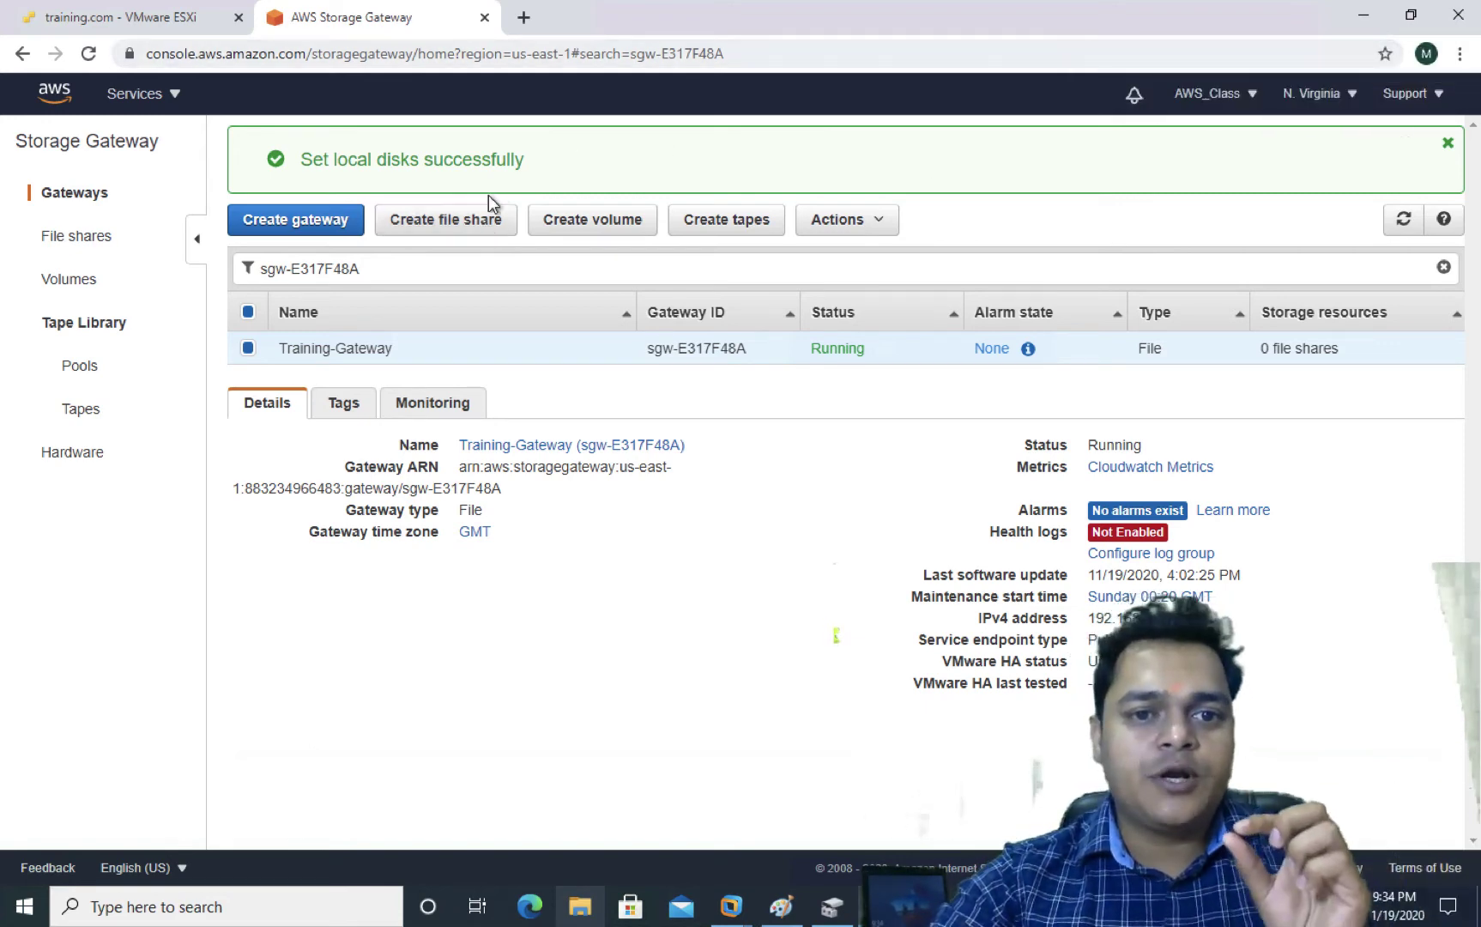
Begin a new file share on Training-Gateway, clicking into the S3 bucket name field
click(465, 223)
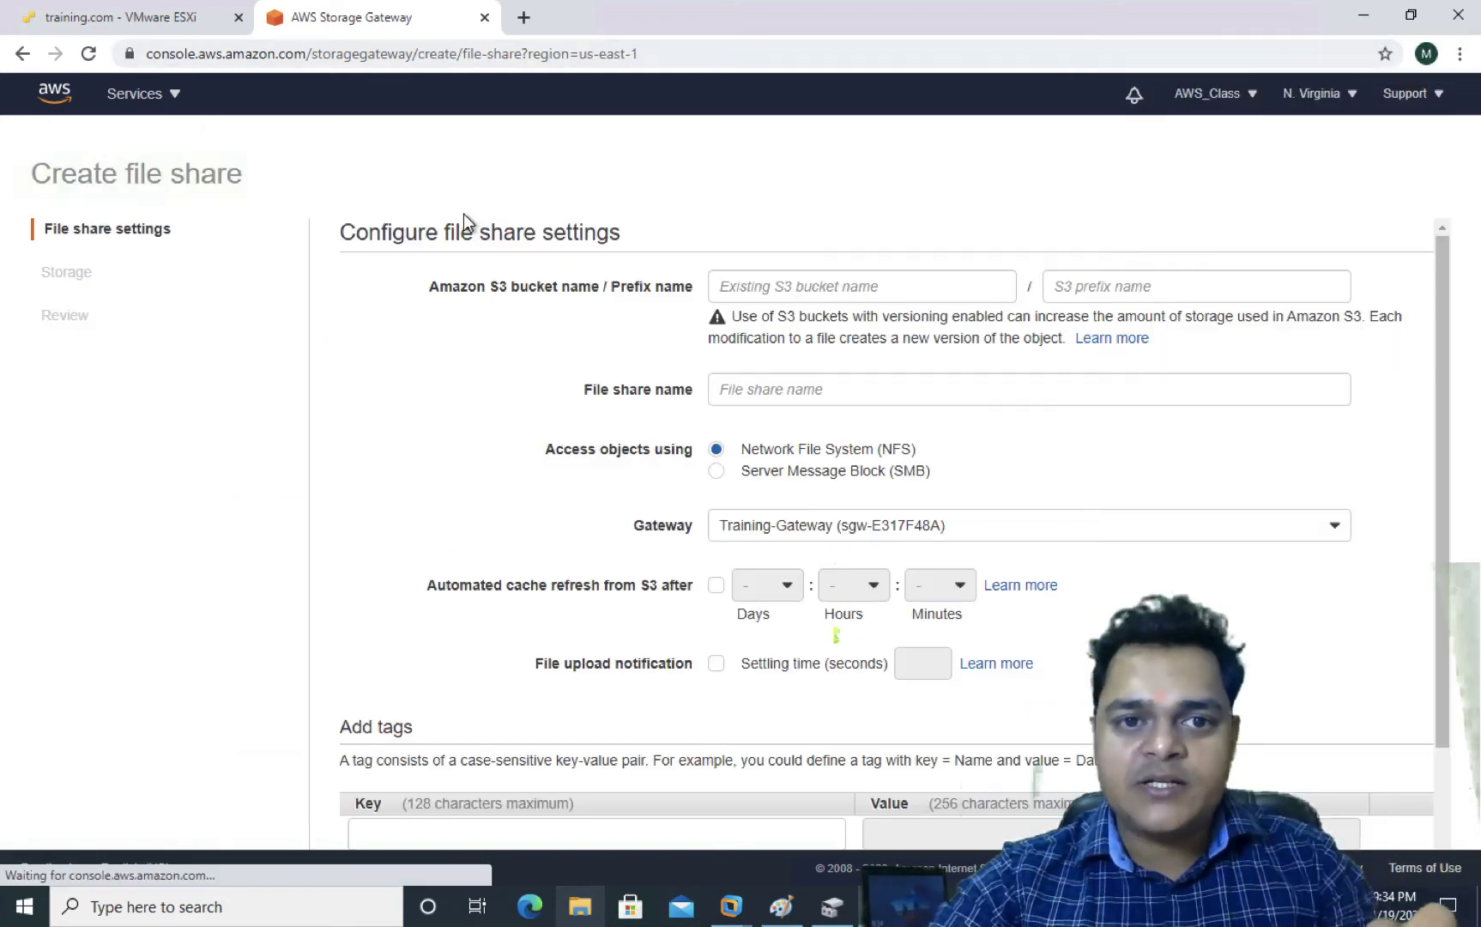
click(846, 284)
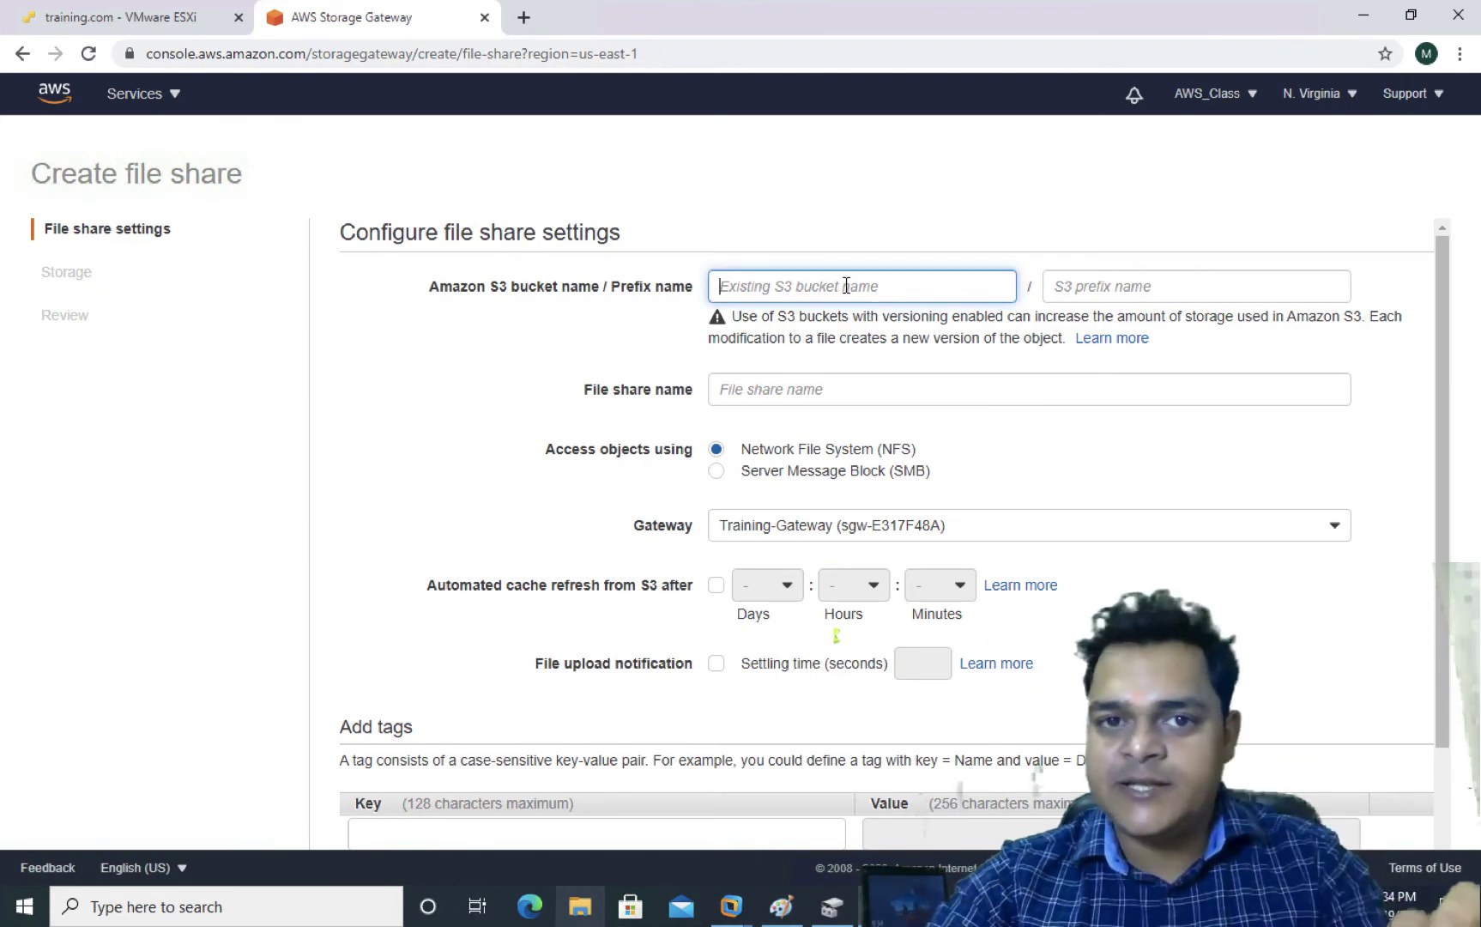
right_click(138, 96)
click(129, 99)
Abandon the form, go back to the Gateways list, and switch out to the Mac desktop
click(133, 96)
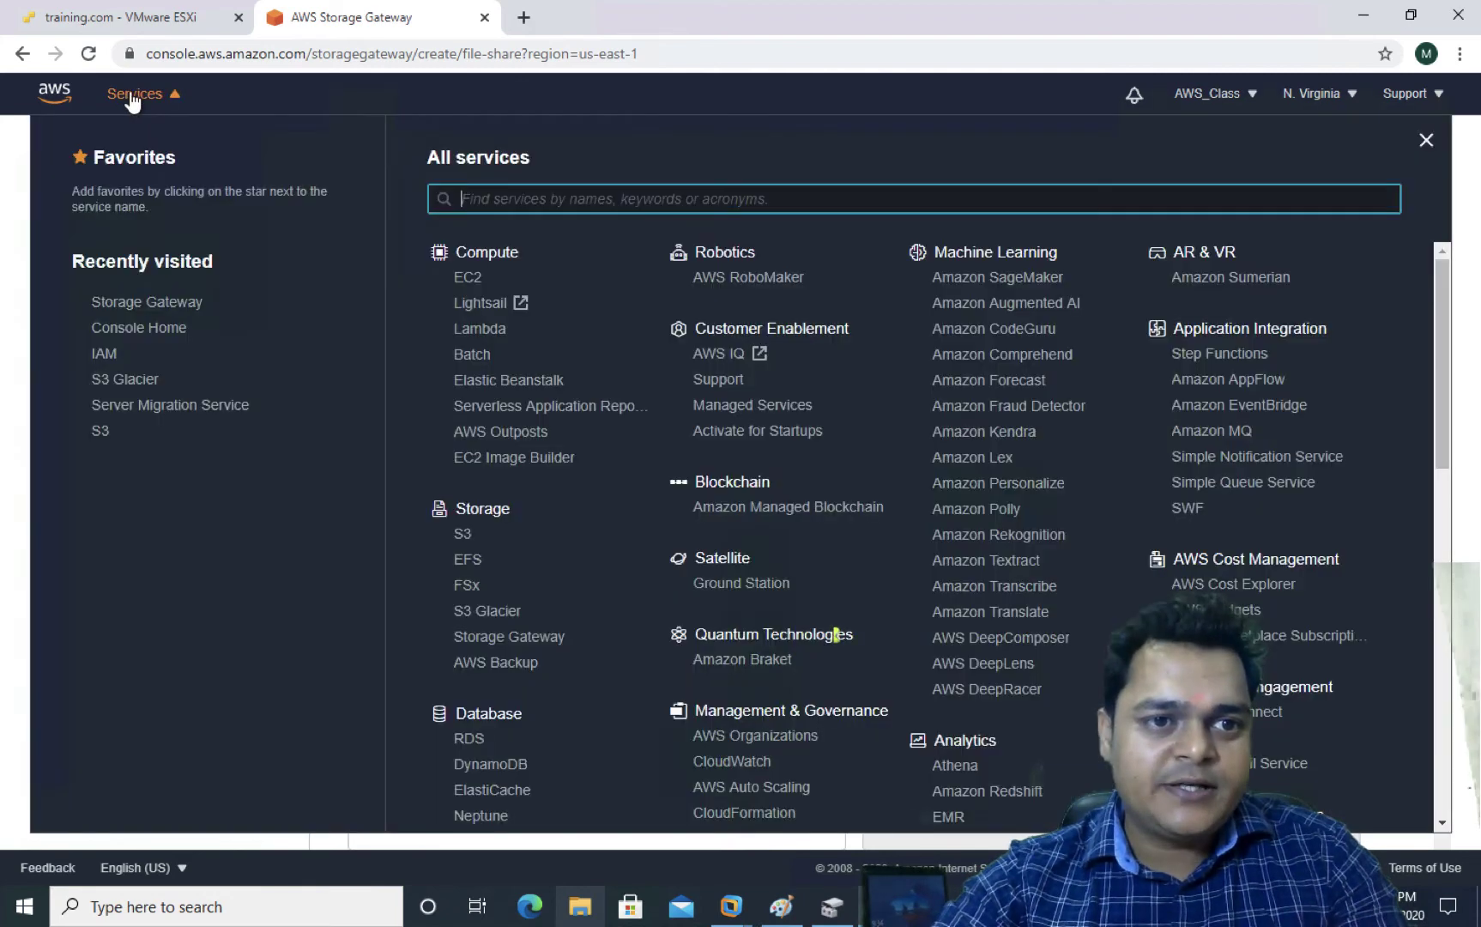
right_click(130, 92)
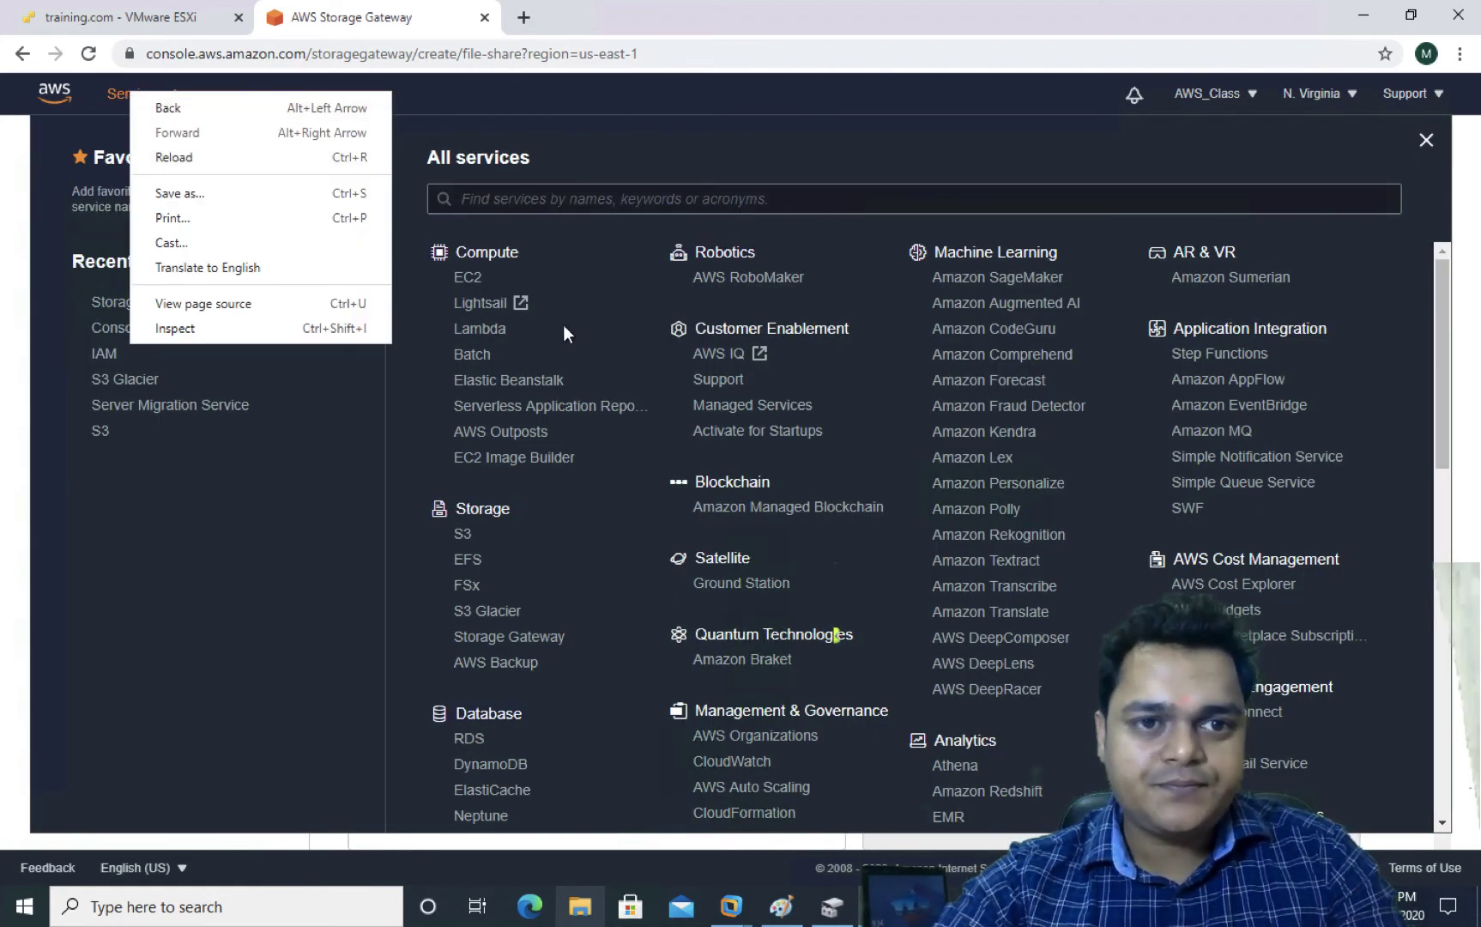
click(619, 297)
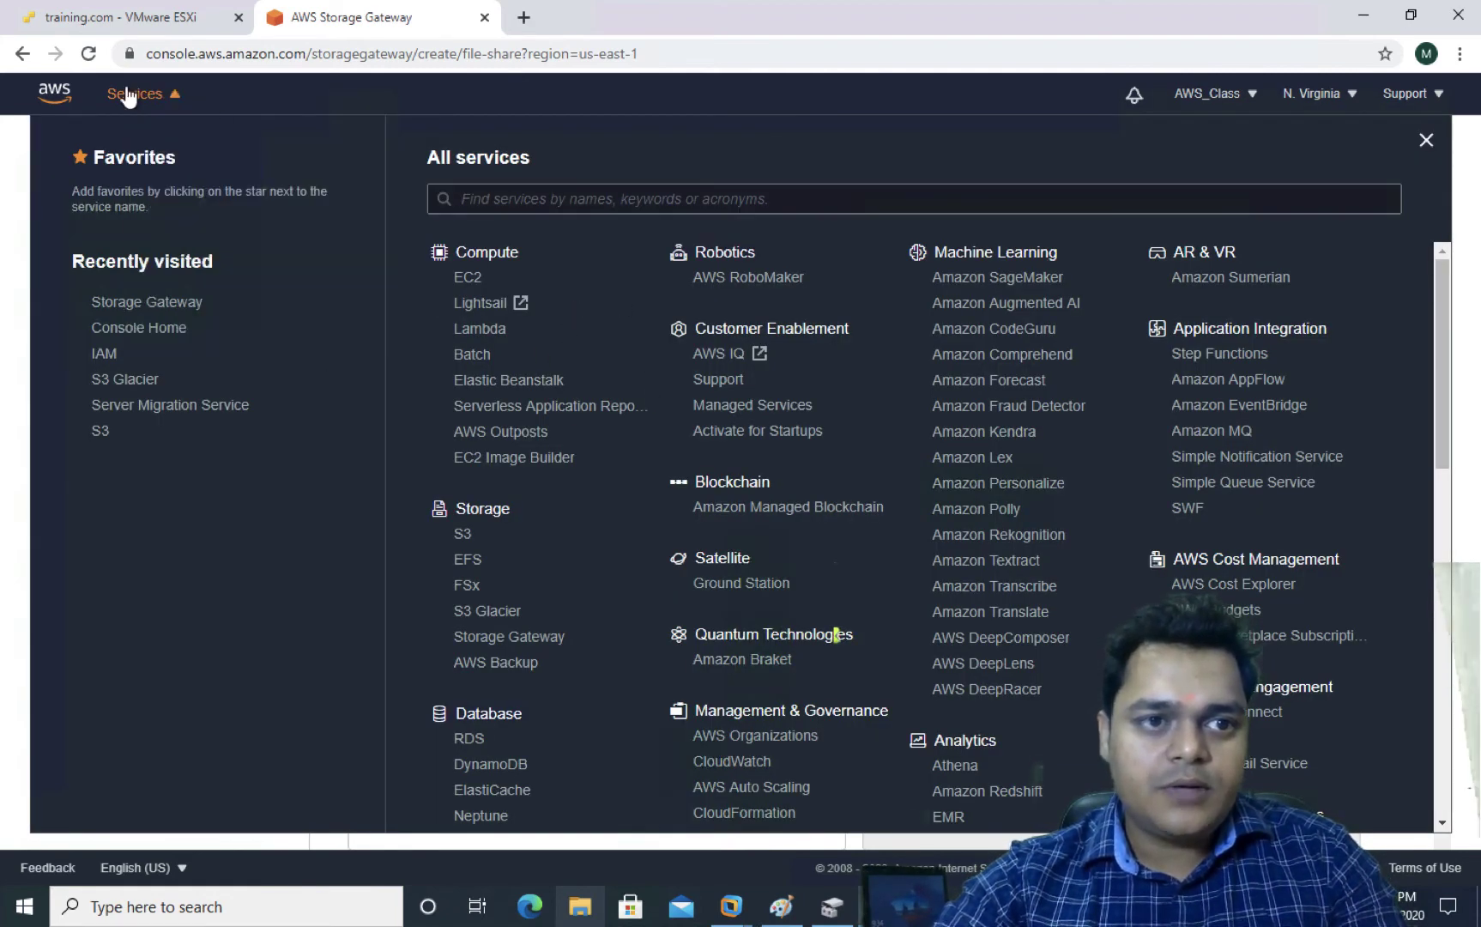
click(24, 54)
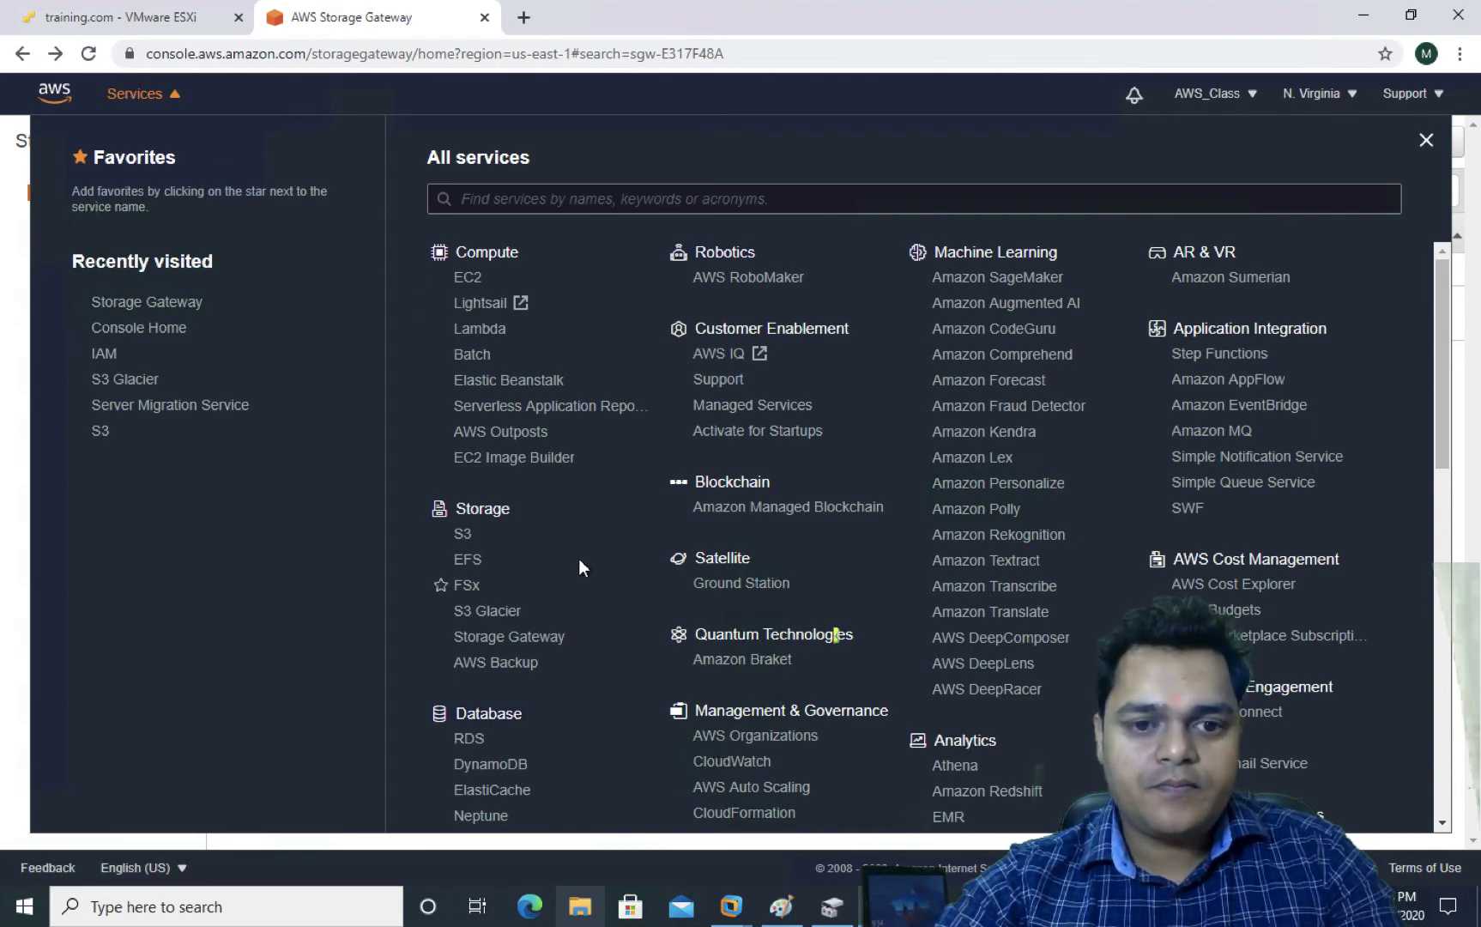
click(148, 93)
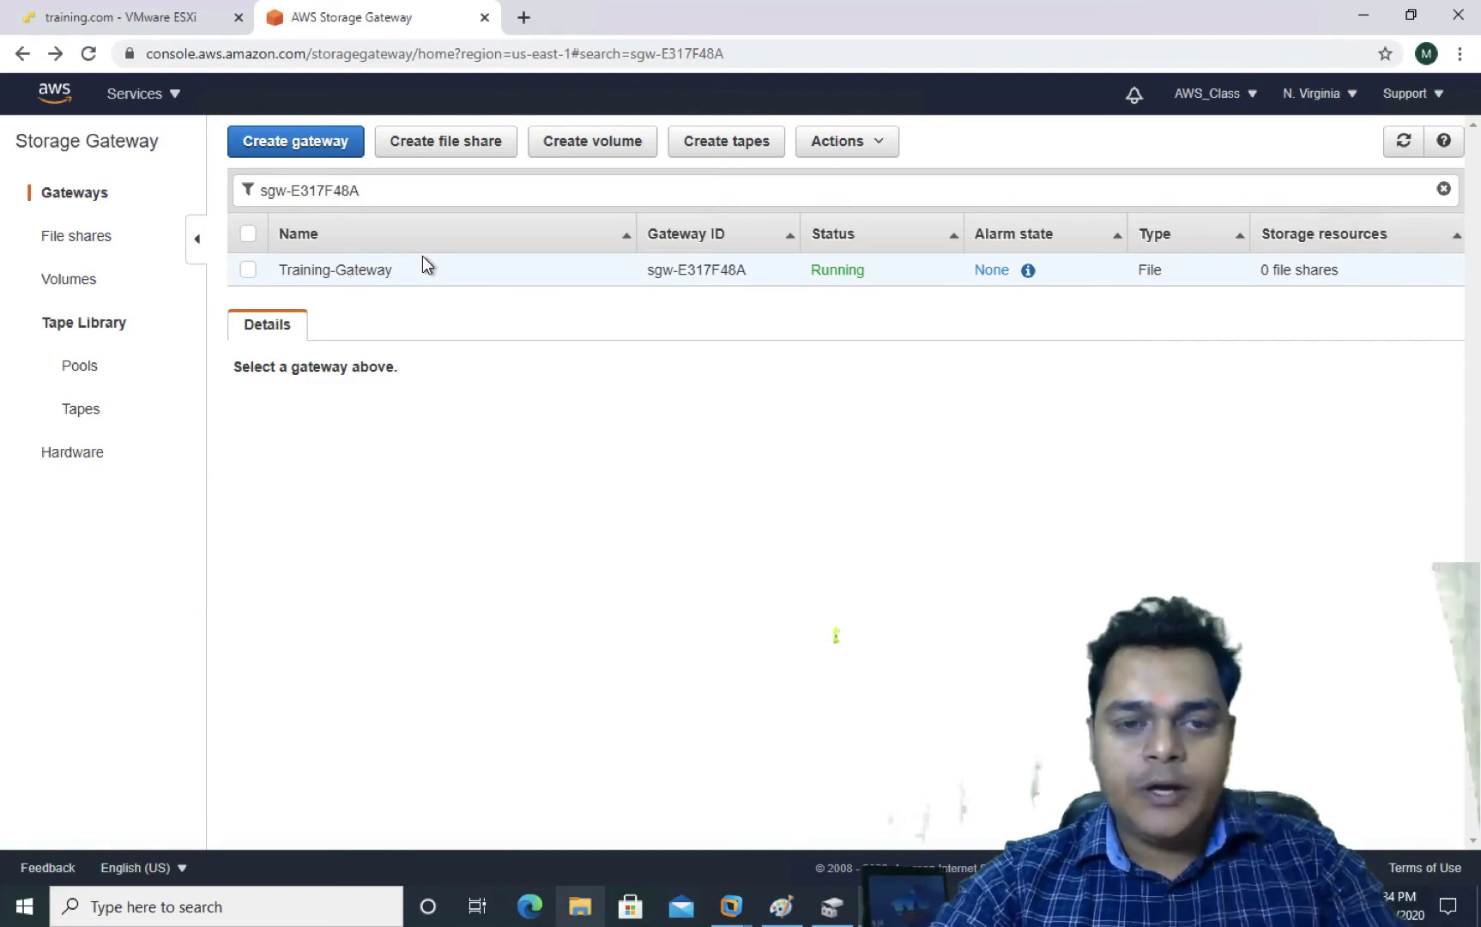
key(ctrl+Left)
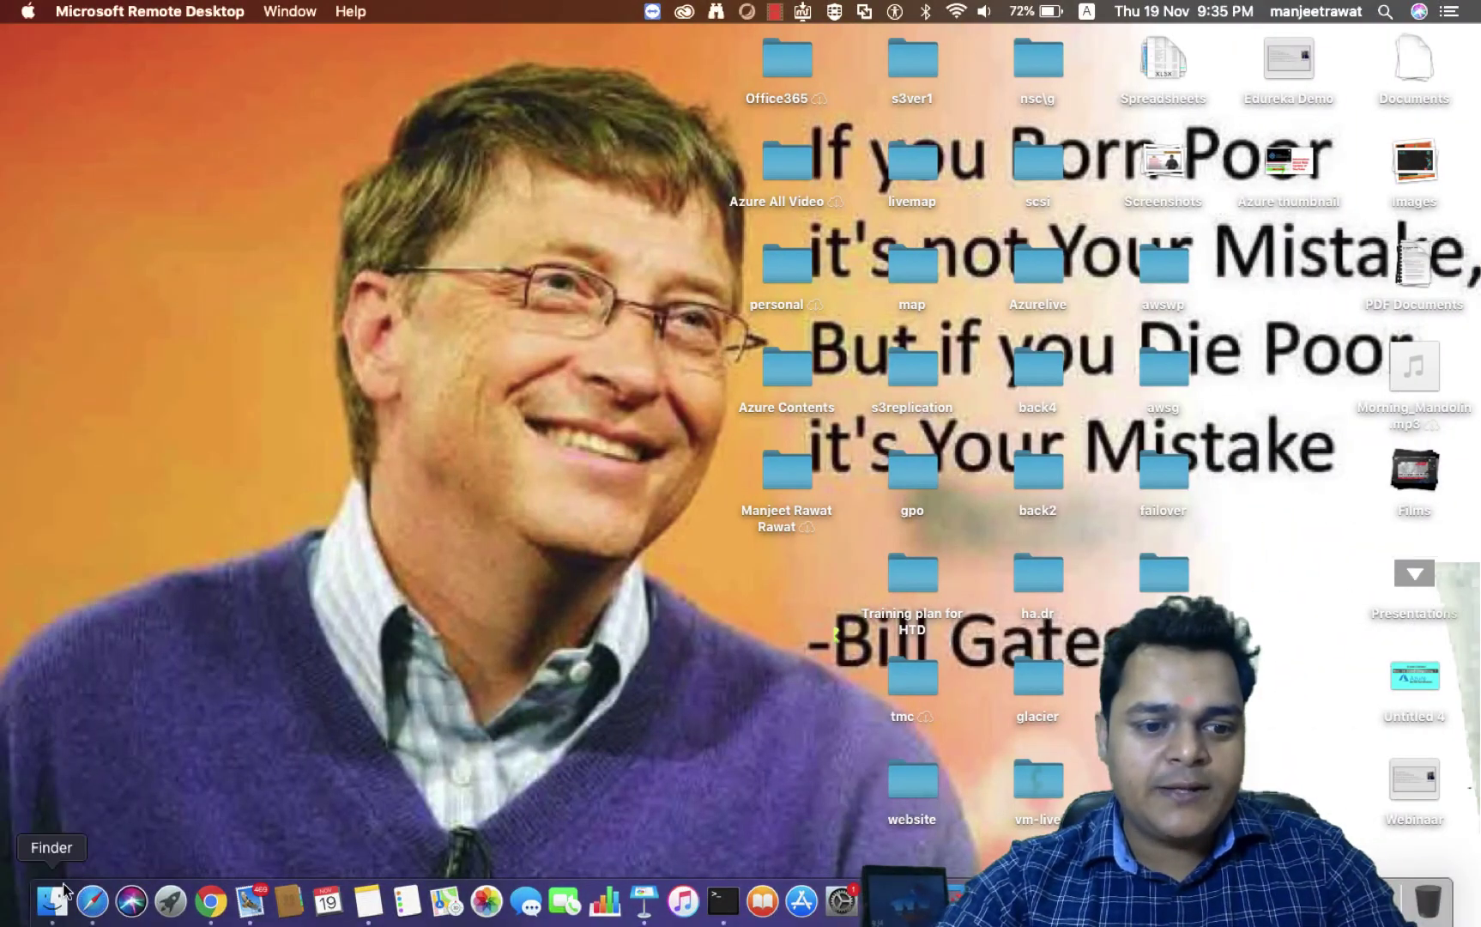
Launch Safari in full screen and type 'aws' into its address bar
click(93, 901)
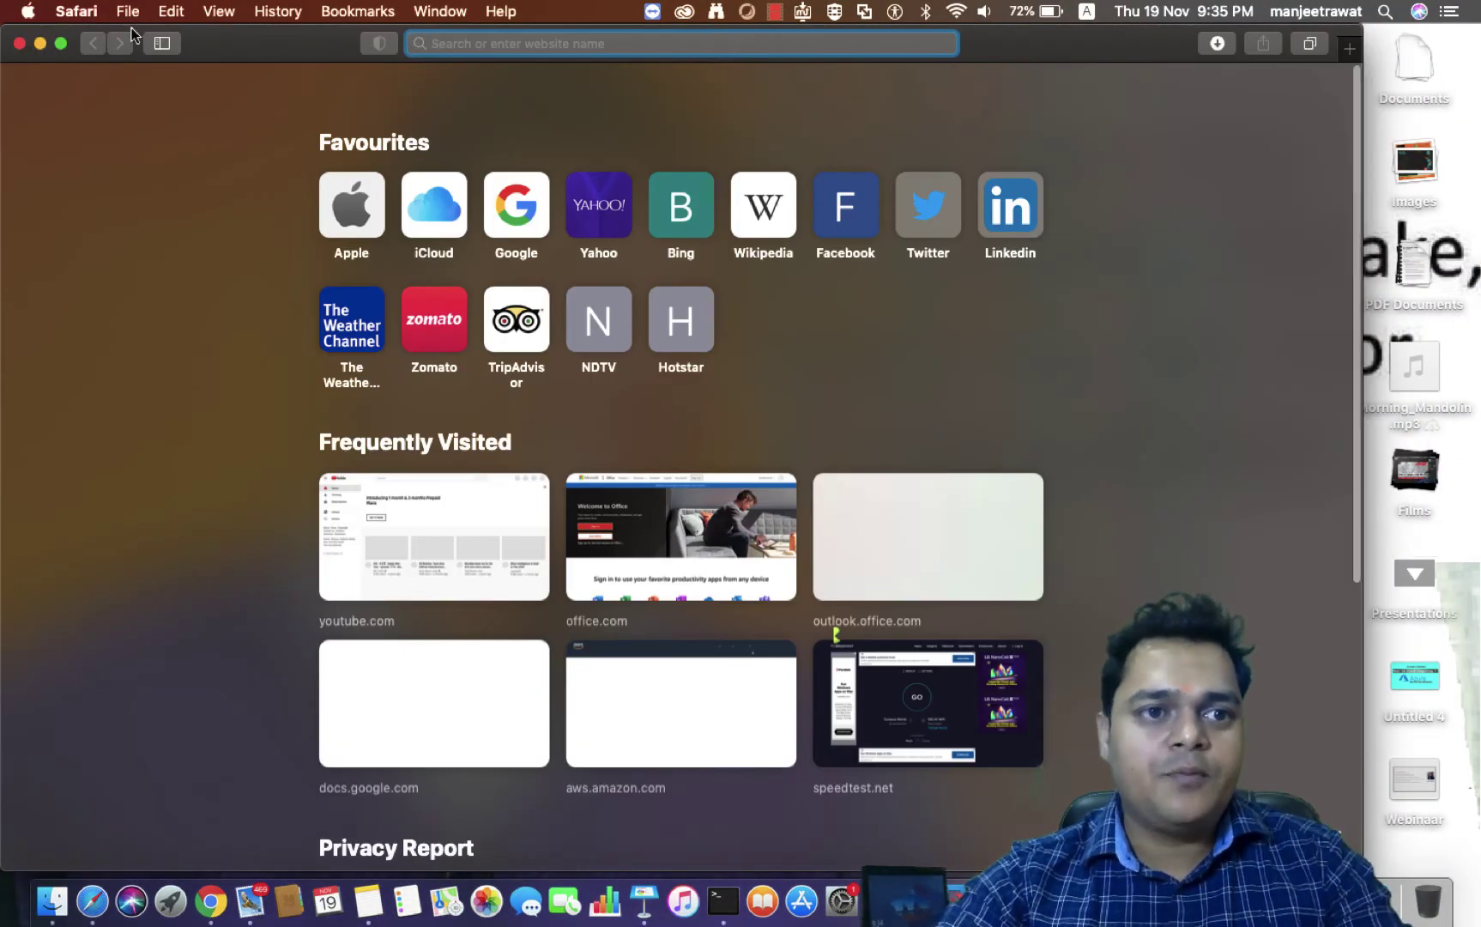
click(64, 47)
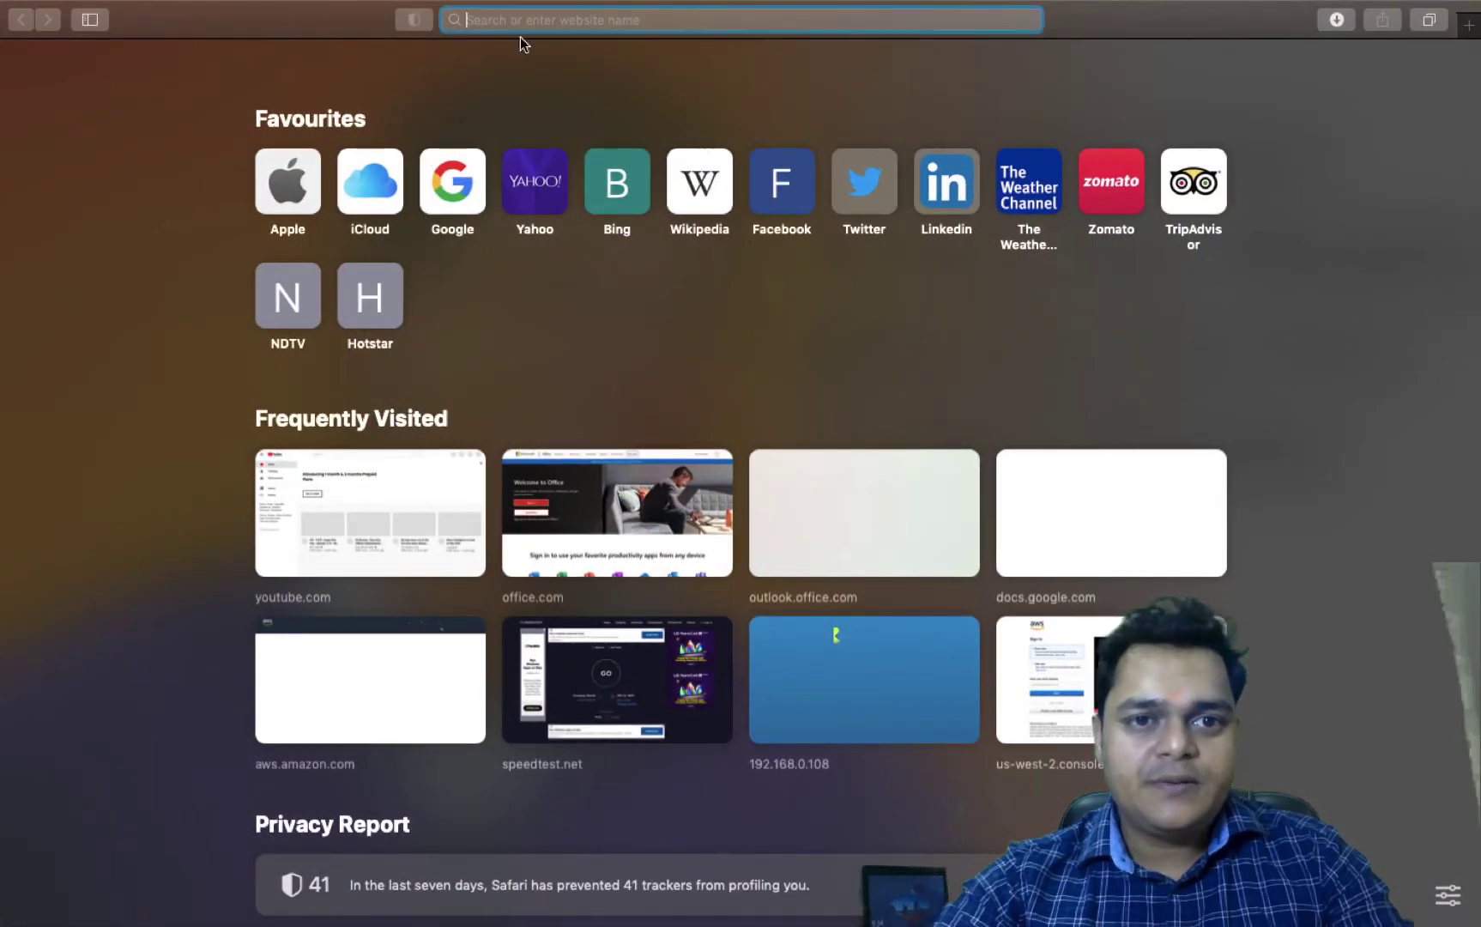
text(aws)
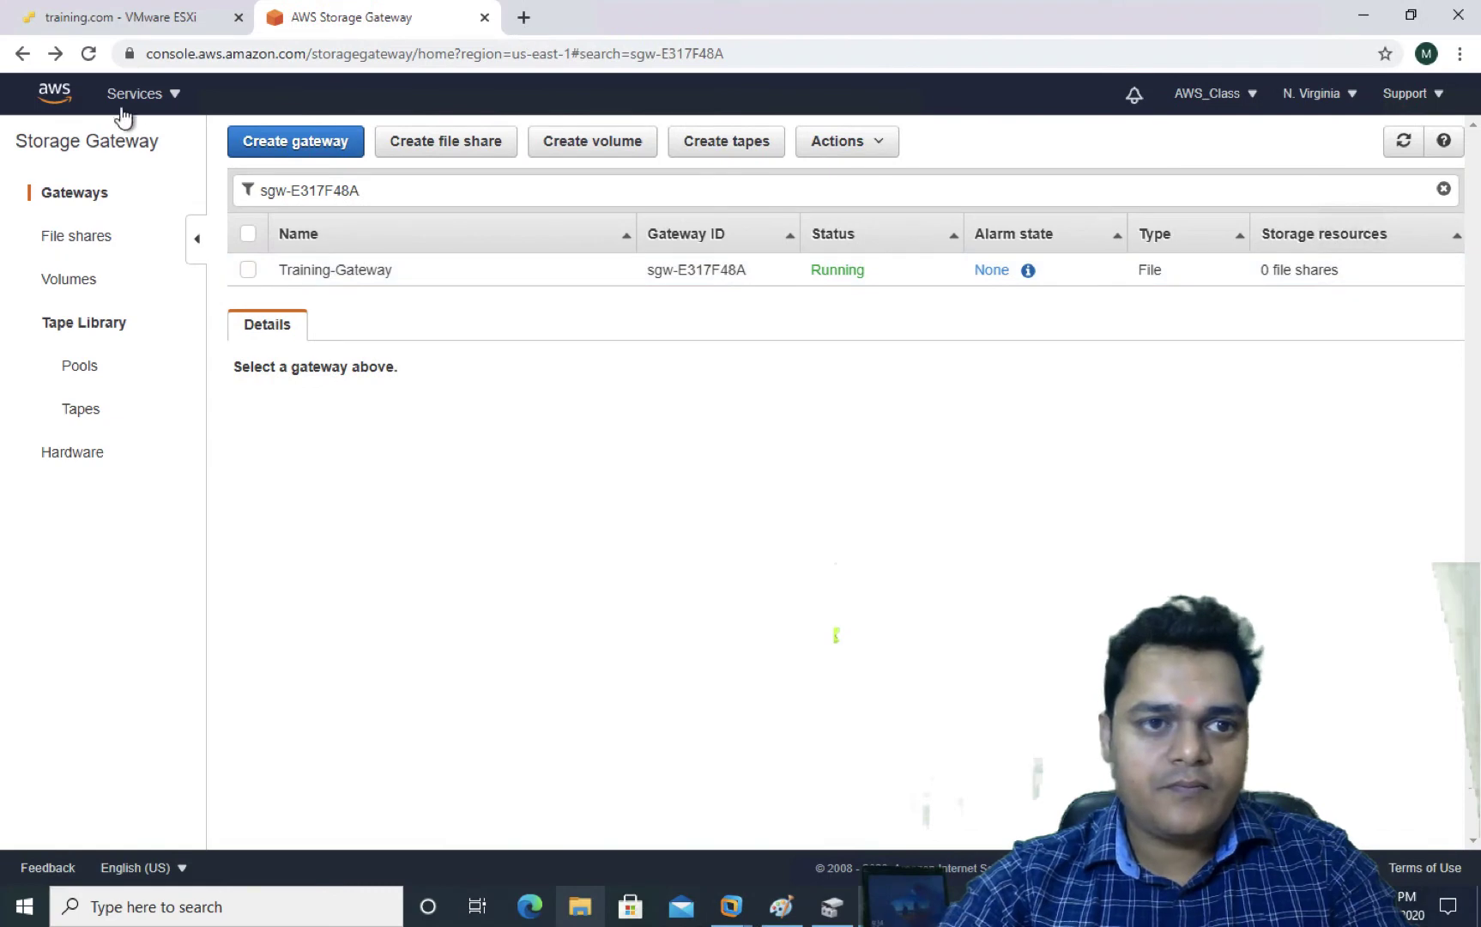
Open the Amazon S3 console in a new browser tab from the Services list
click(120, 103)
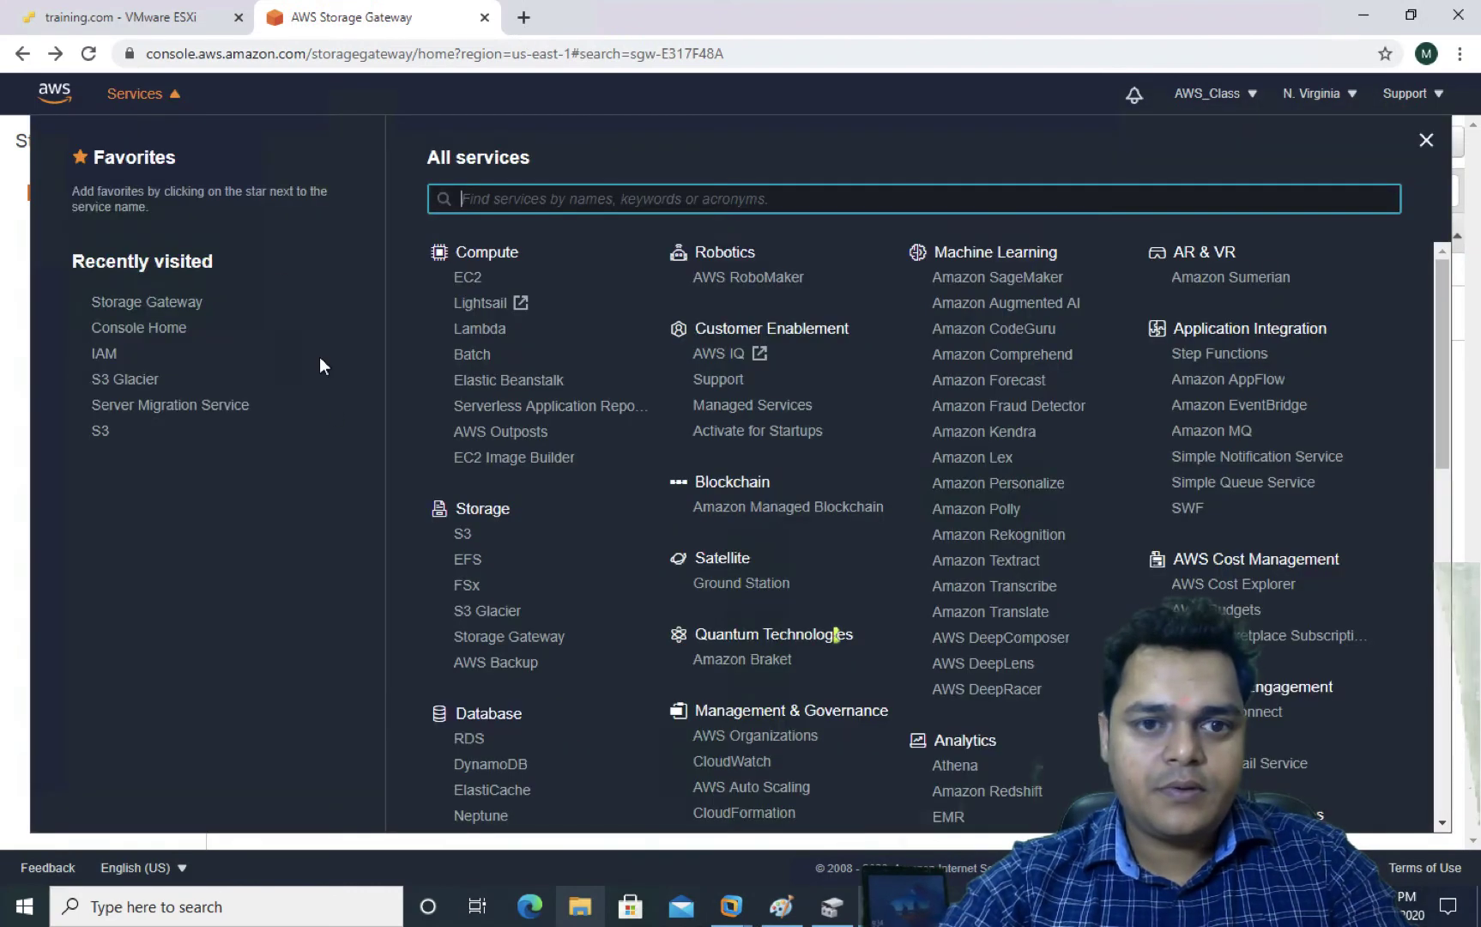
right_click(463, 534)
click(512, 547)
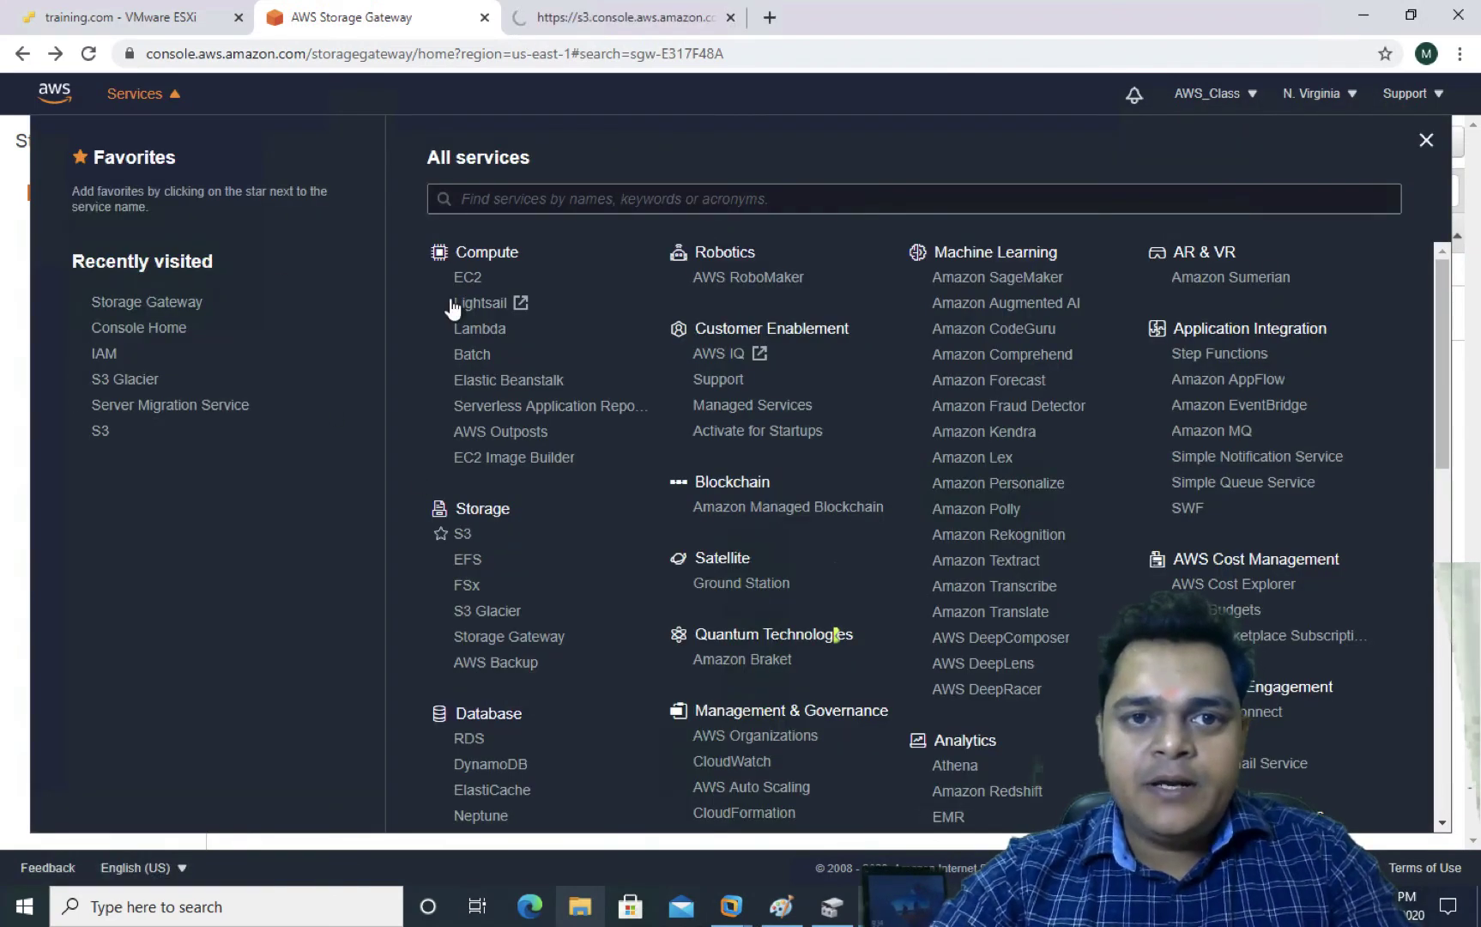
click(653, 28)
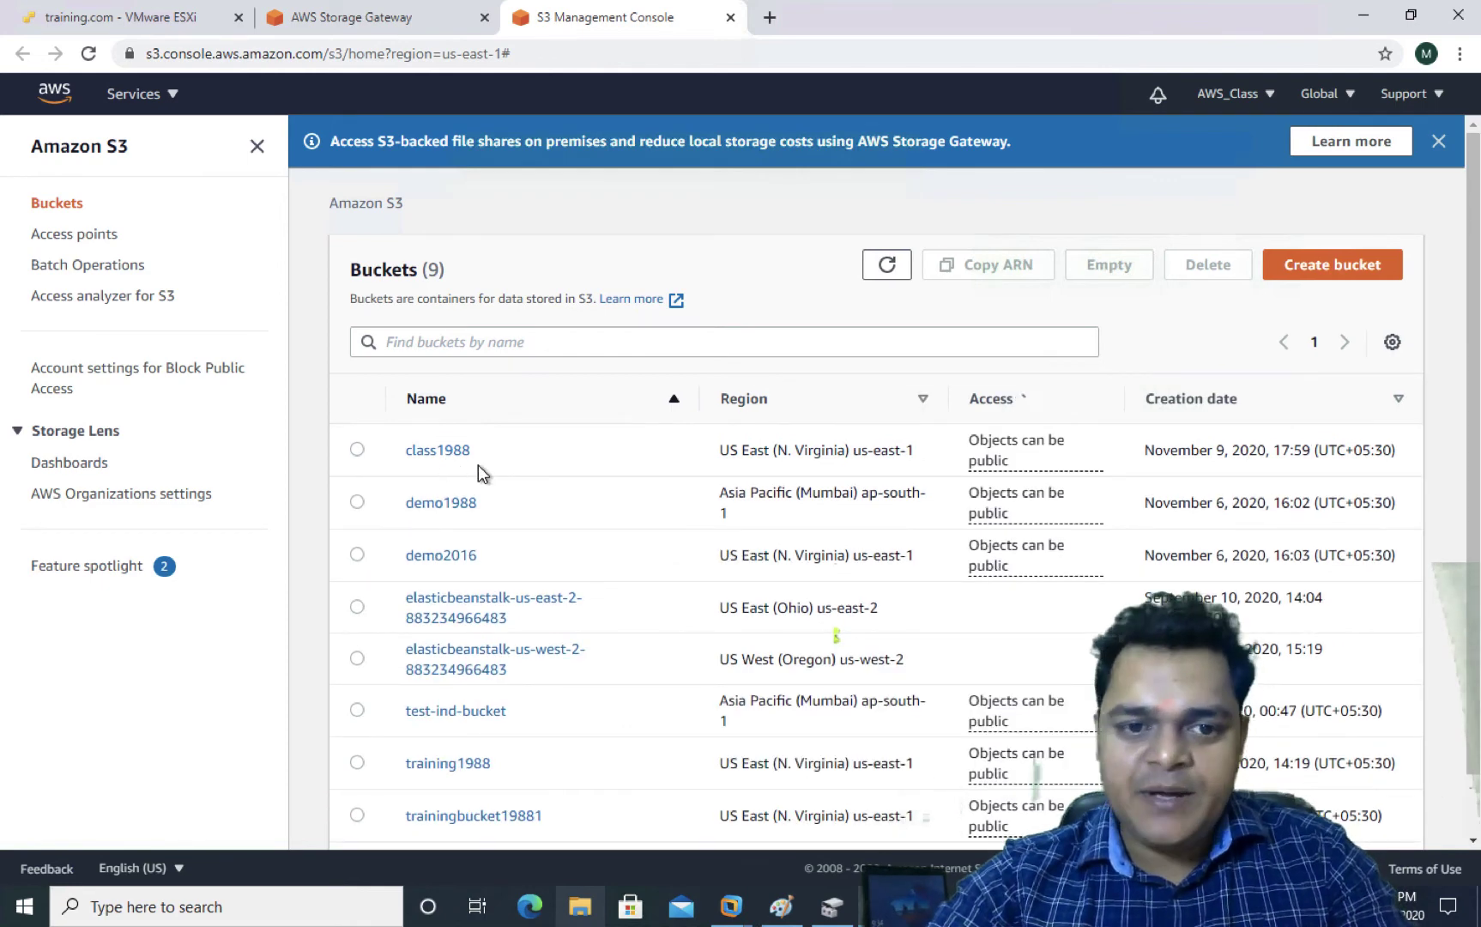
Copy the bucket name class1988 and return to the Storage Gateway tab
drag(479, 448, 404, 453)
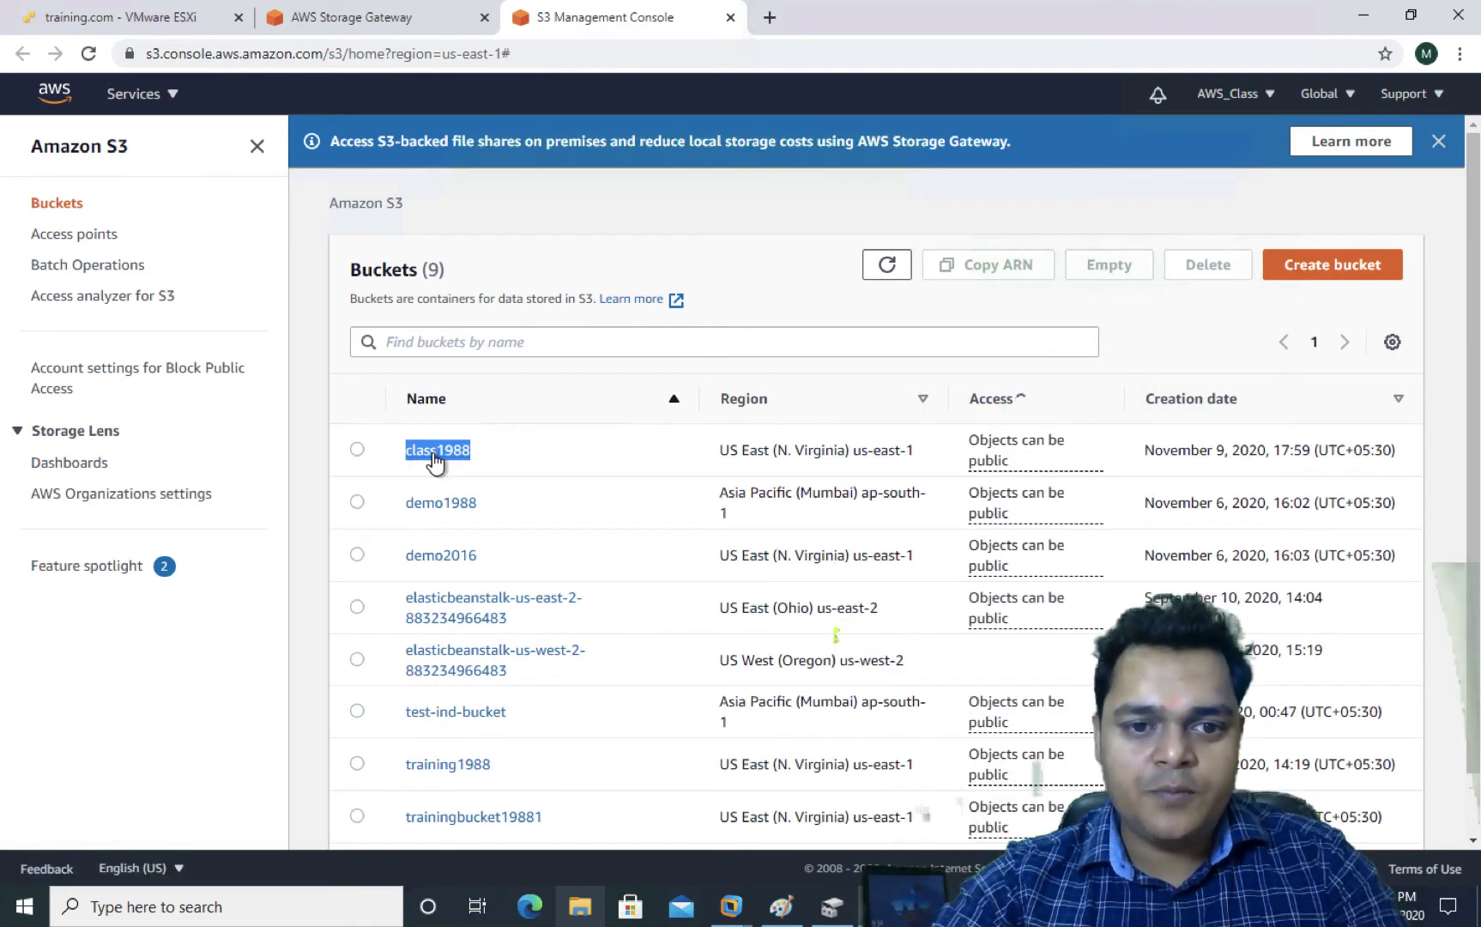
right_click(435, 457)
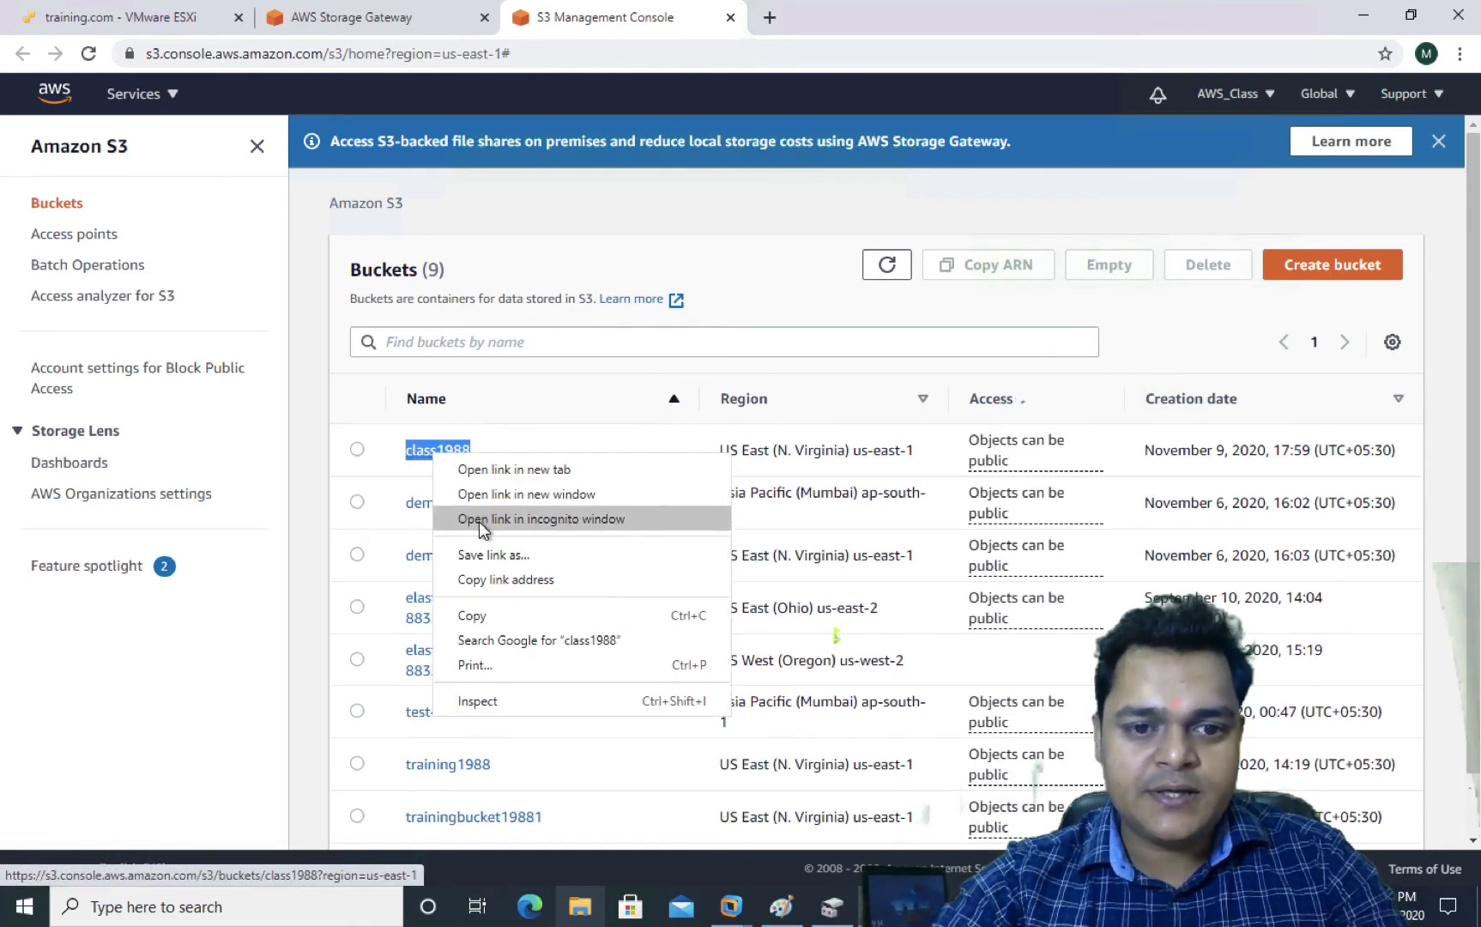
click(471, 615)
click(370, 19)
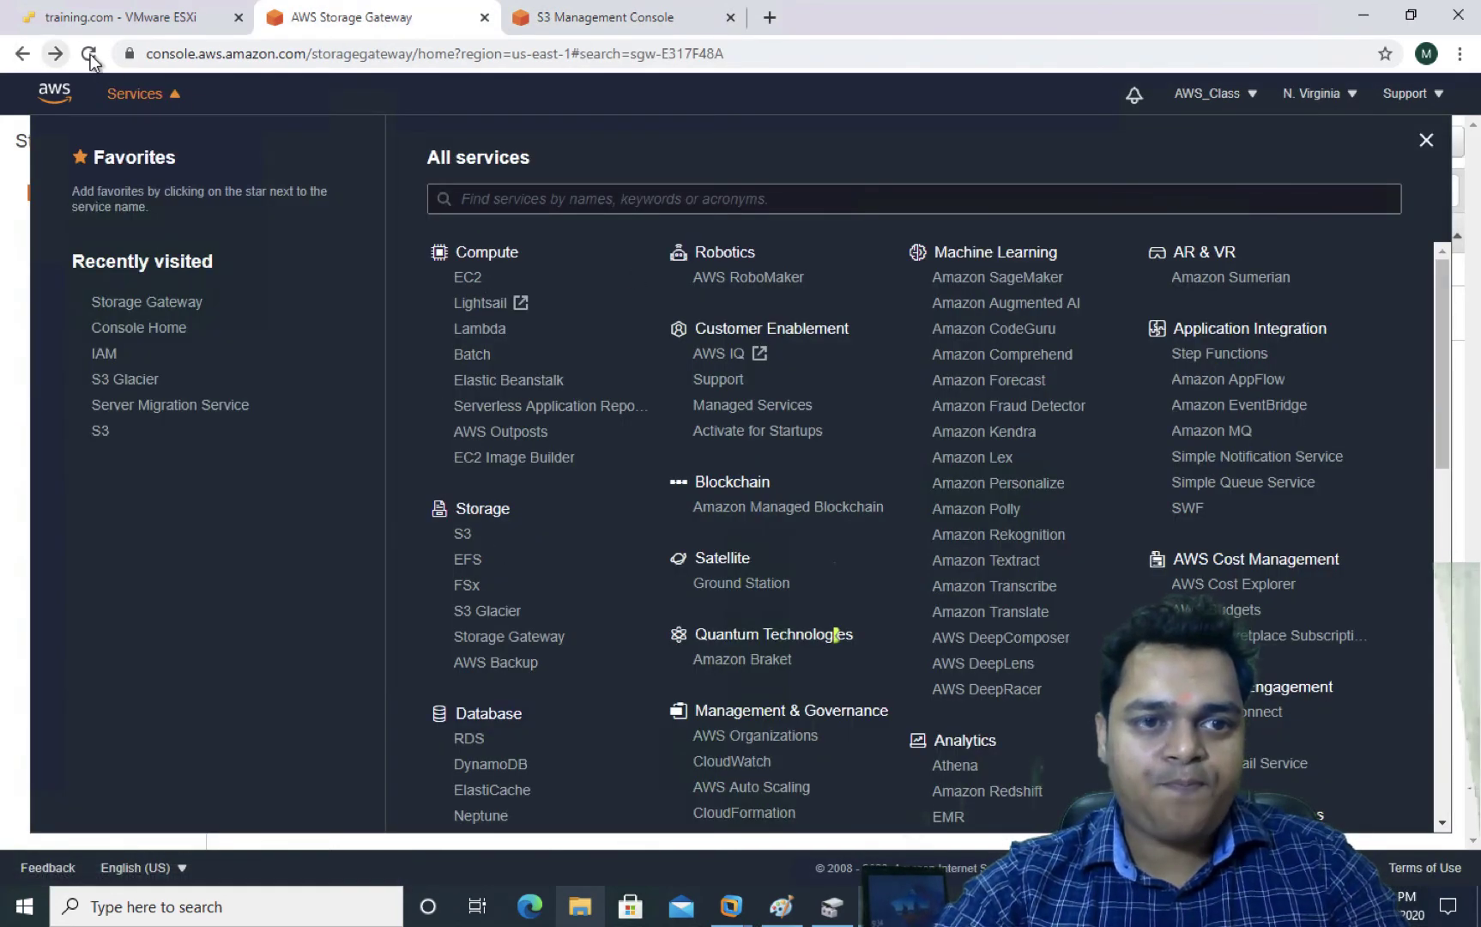
Reload the console, select Training-Gateway, and start a new file share
click(527, 643)
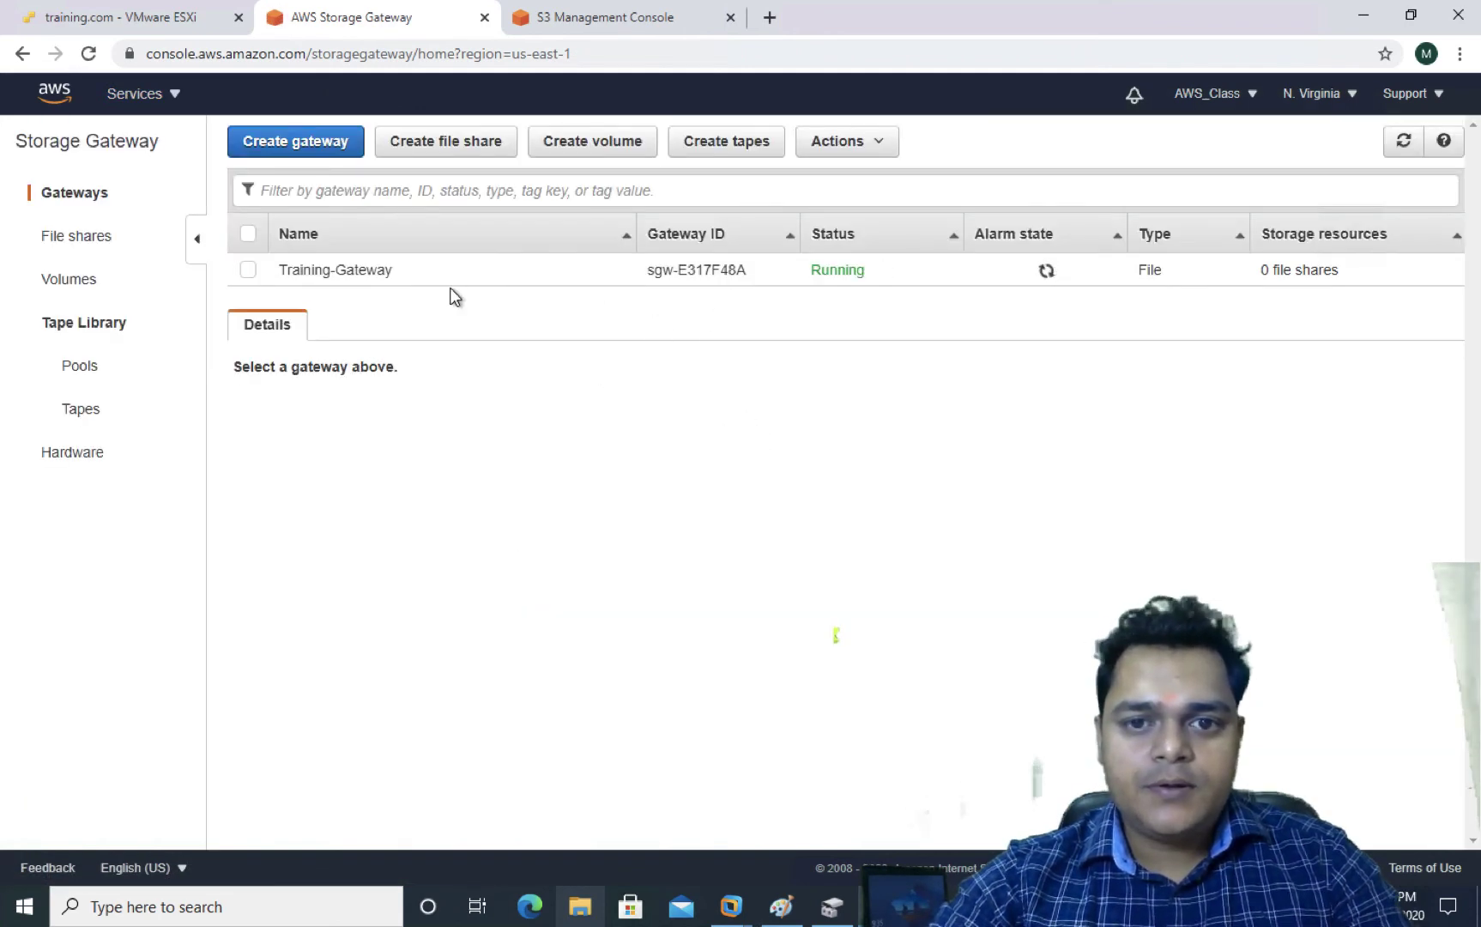
click(248, 268)
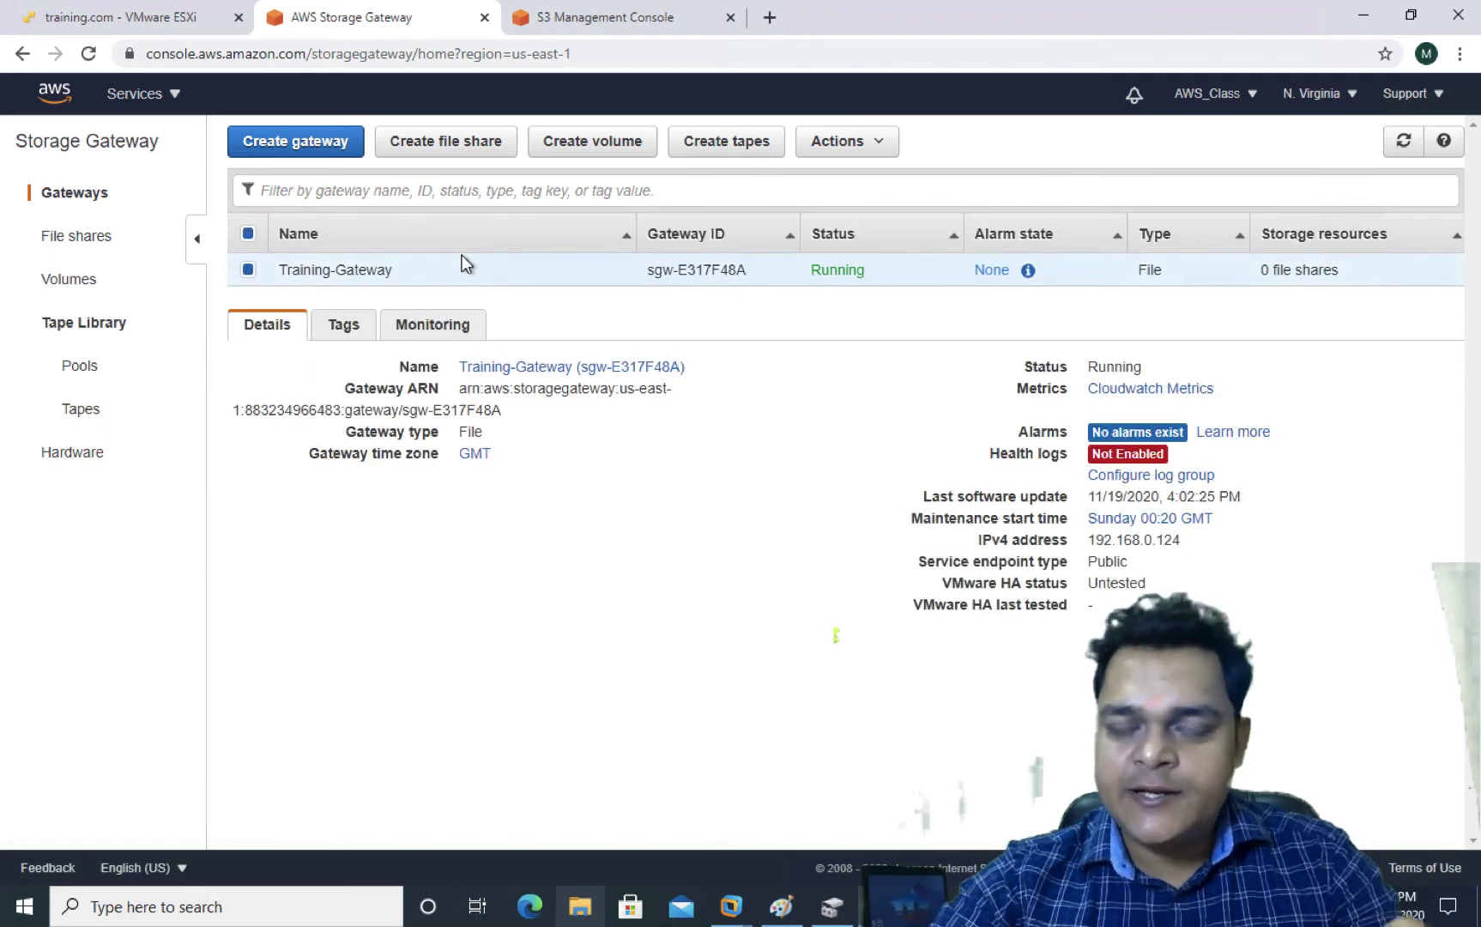
click(445, 141)
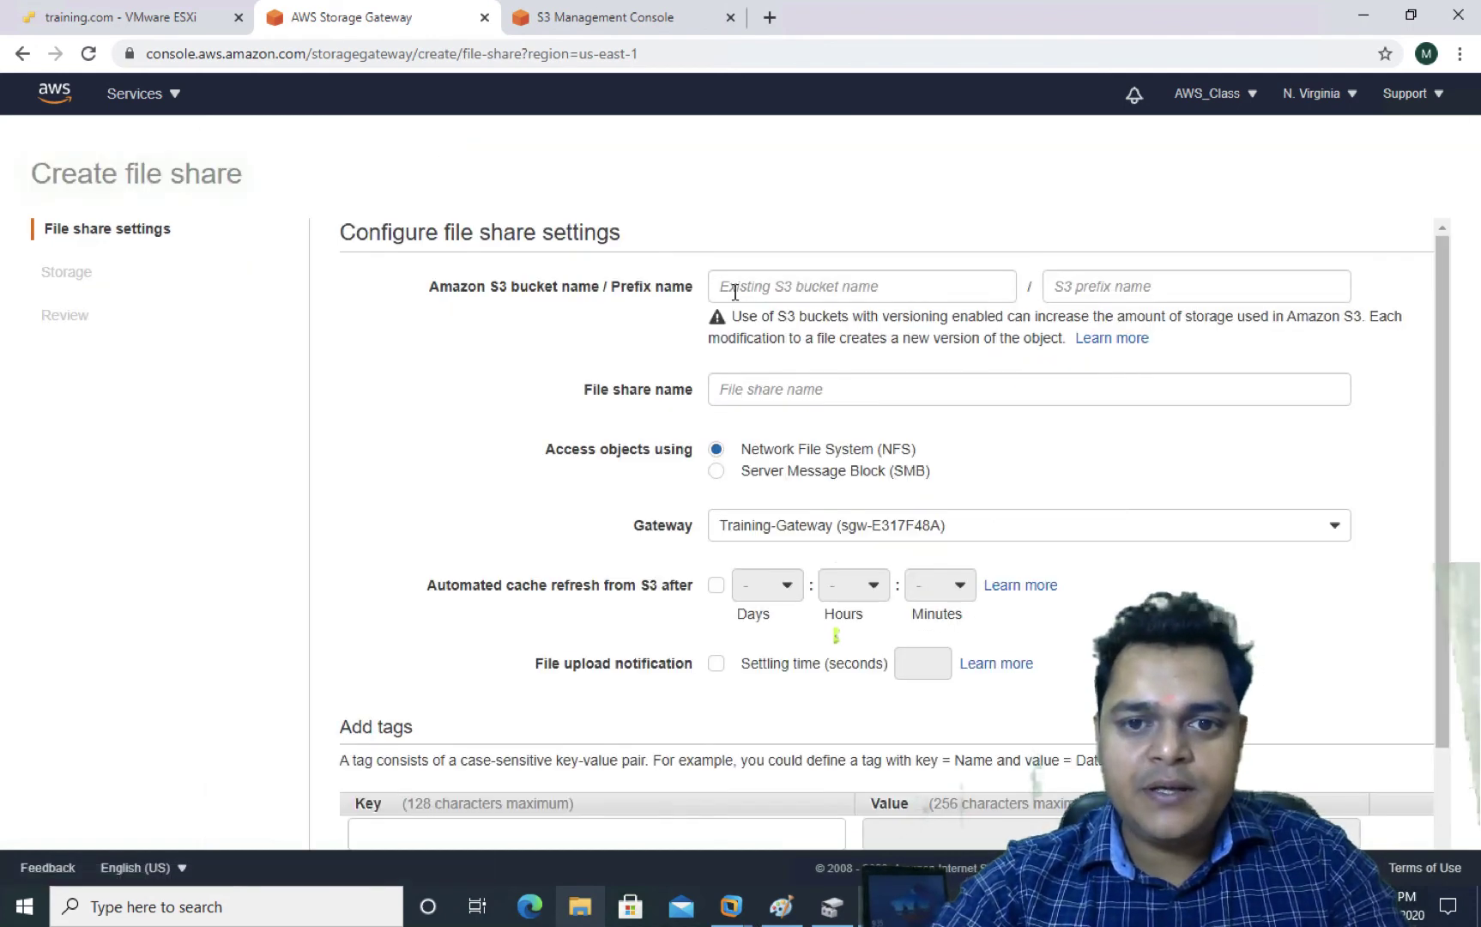
Paste class1988 as the S3 bucket name, leave the prefix empty, keep NFS, and continue
click(780, 282)
key(super+v)
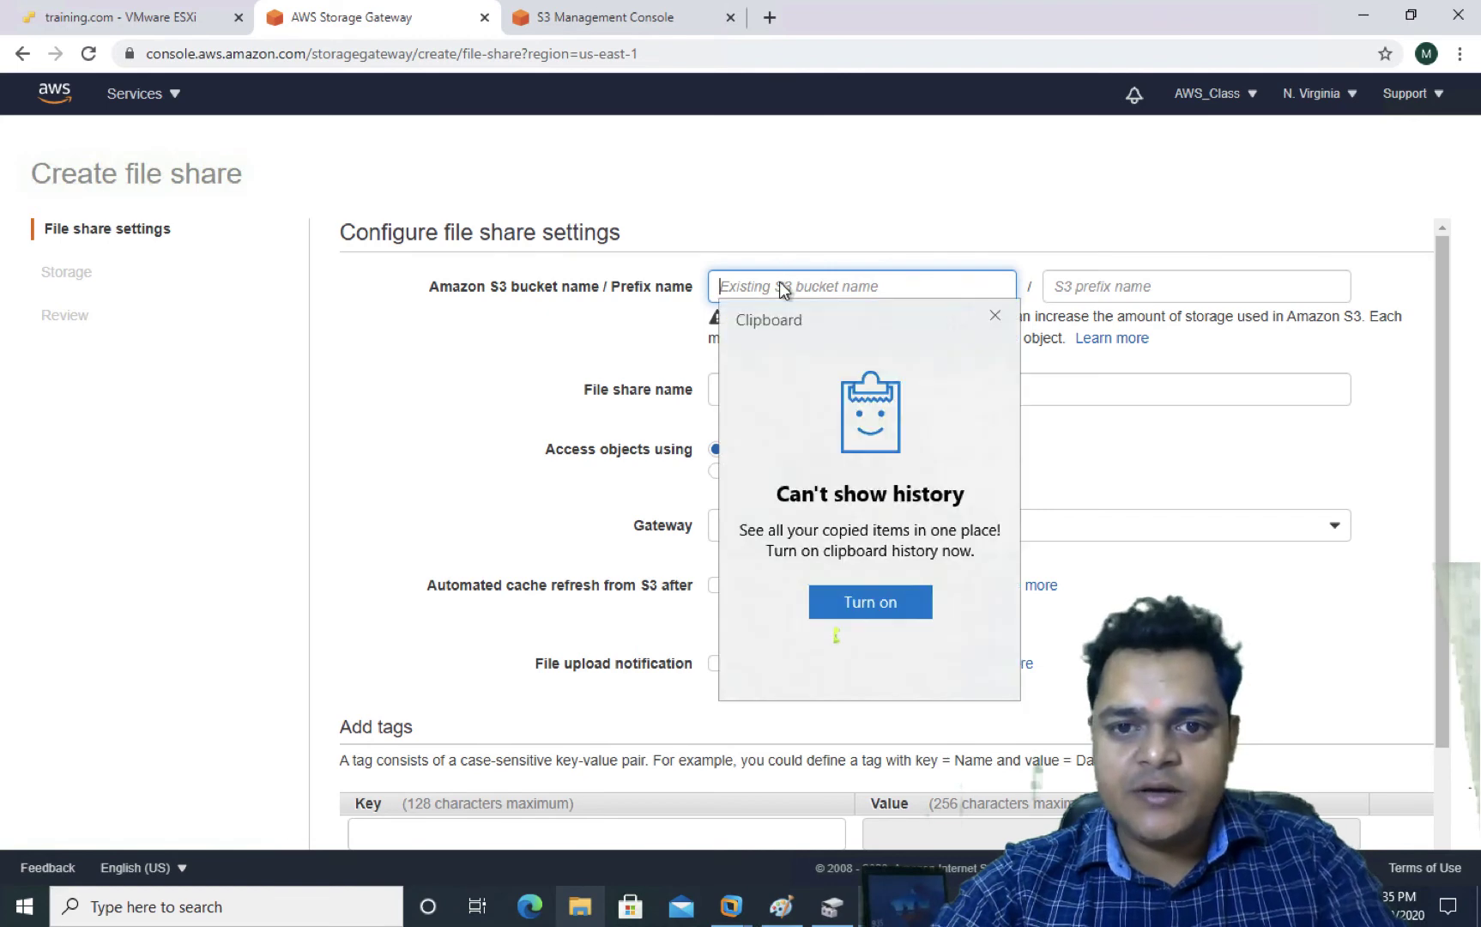
click(987, 320)
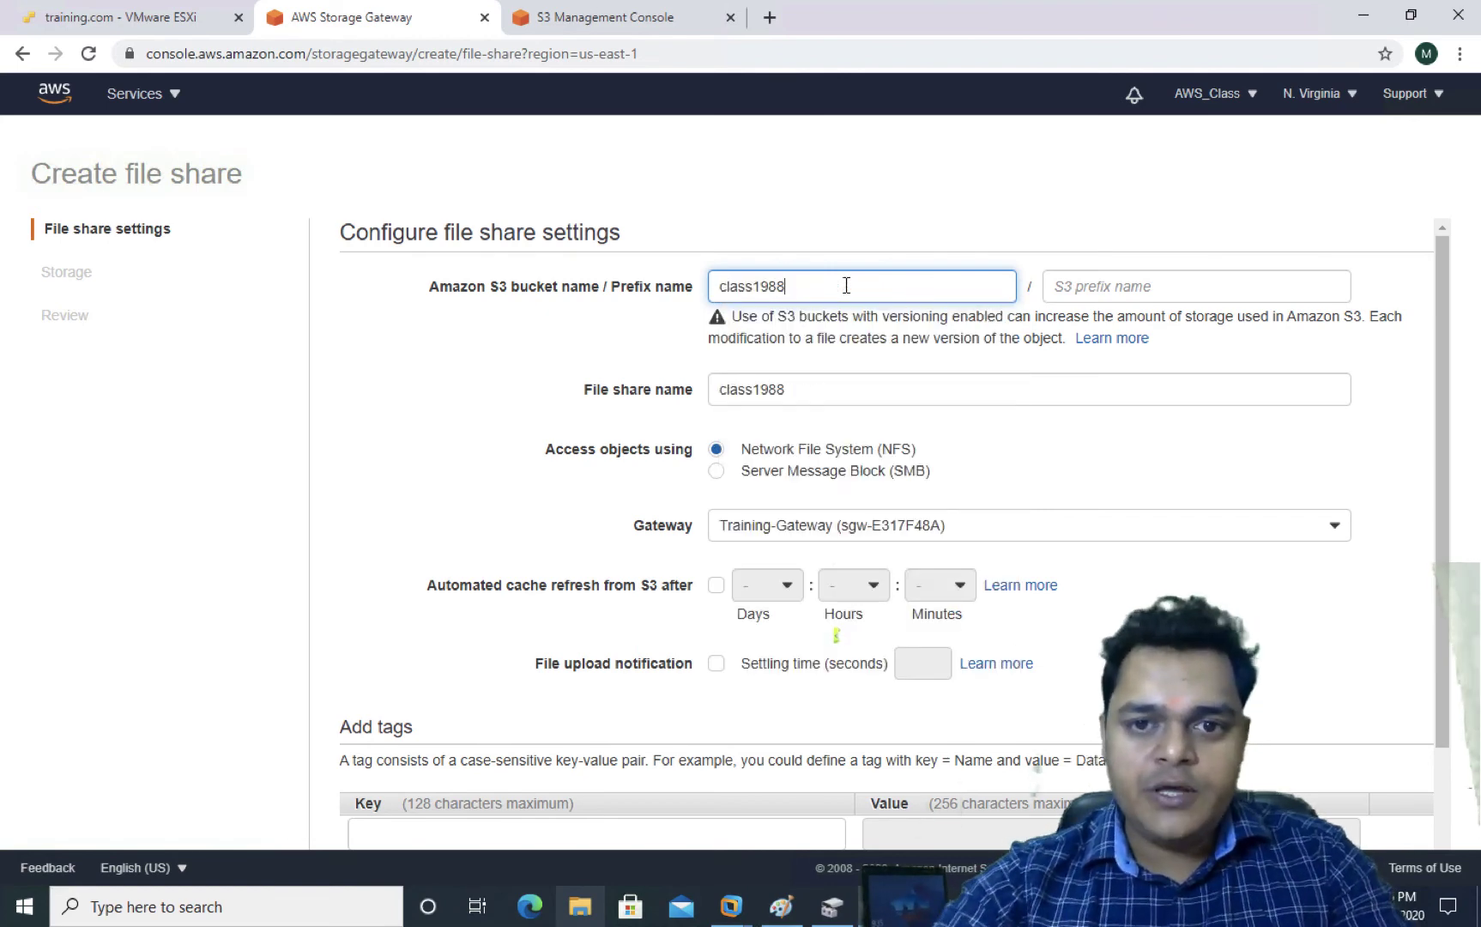
click(1119, 287)
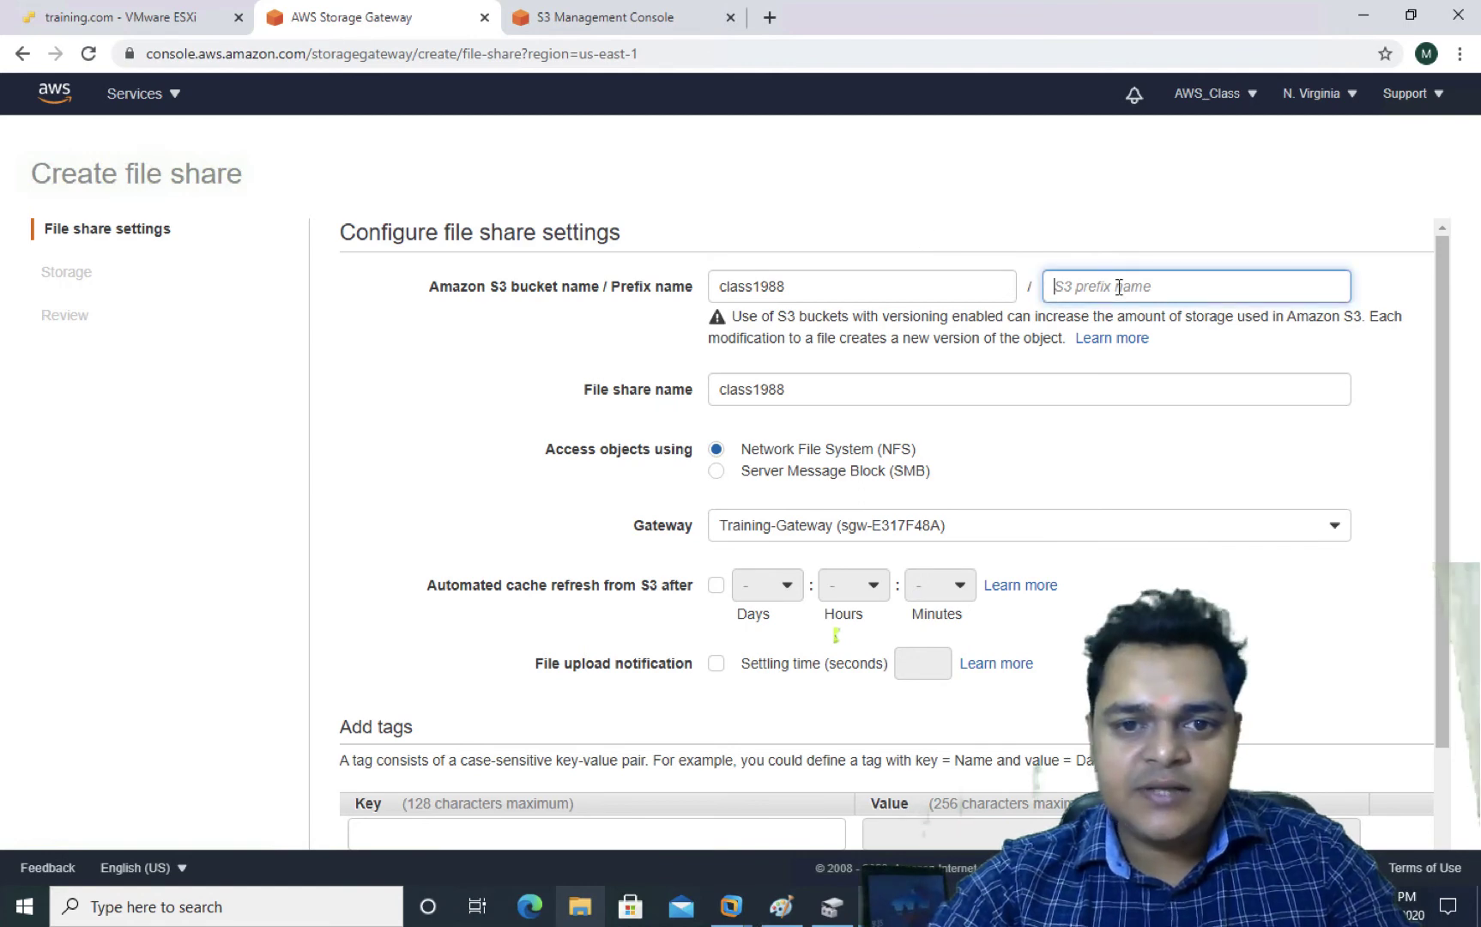
click(1127, 358)
scroll(901, 477, down, 3)
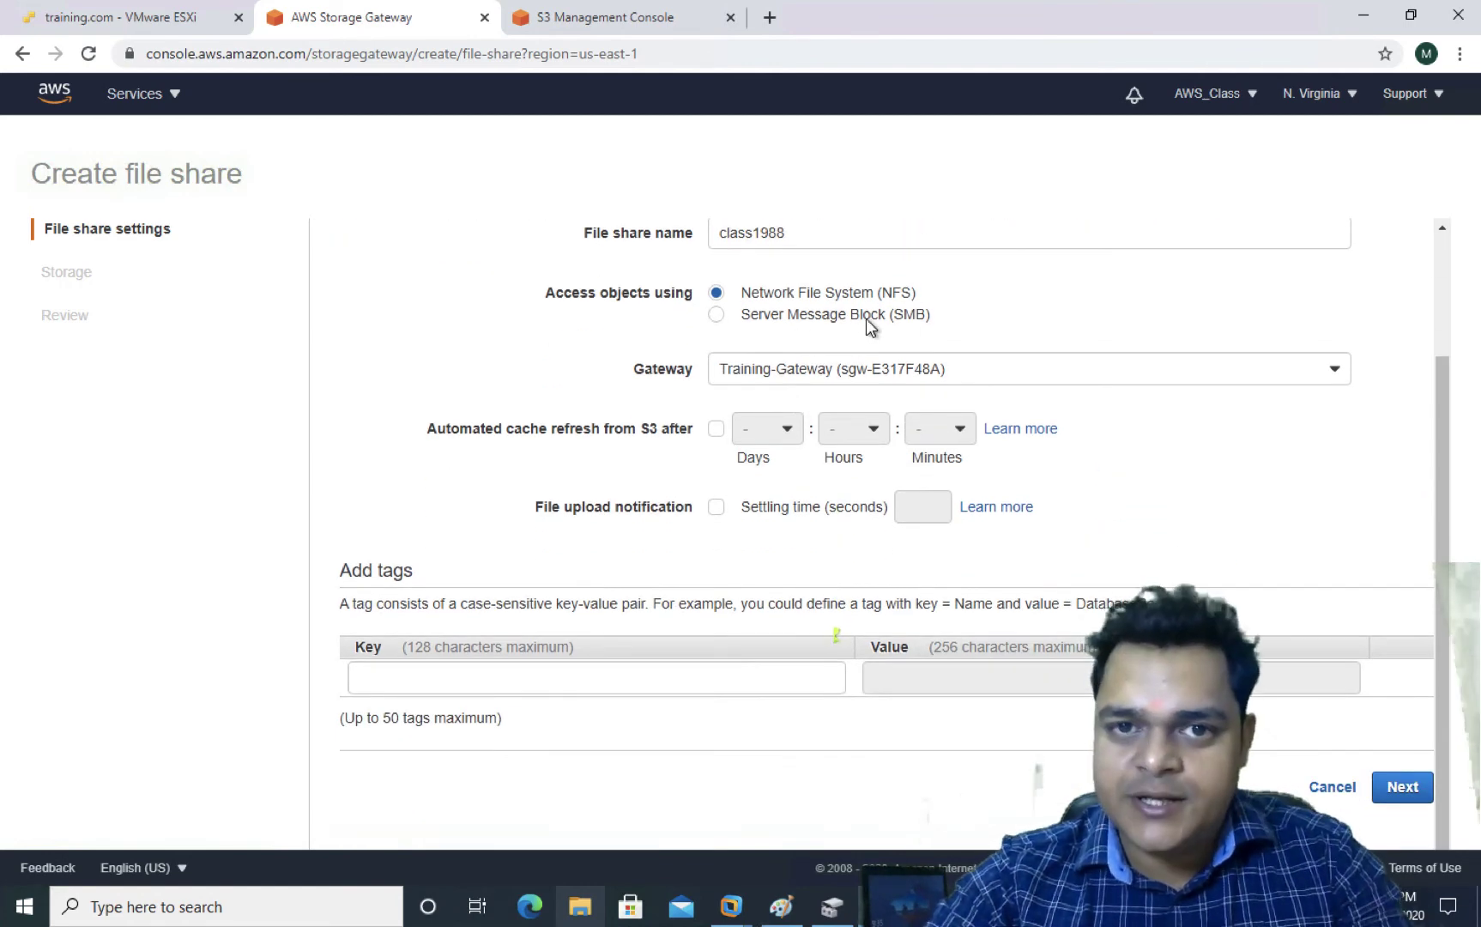
scroll(866, 318, up, 3)
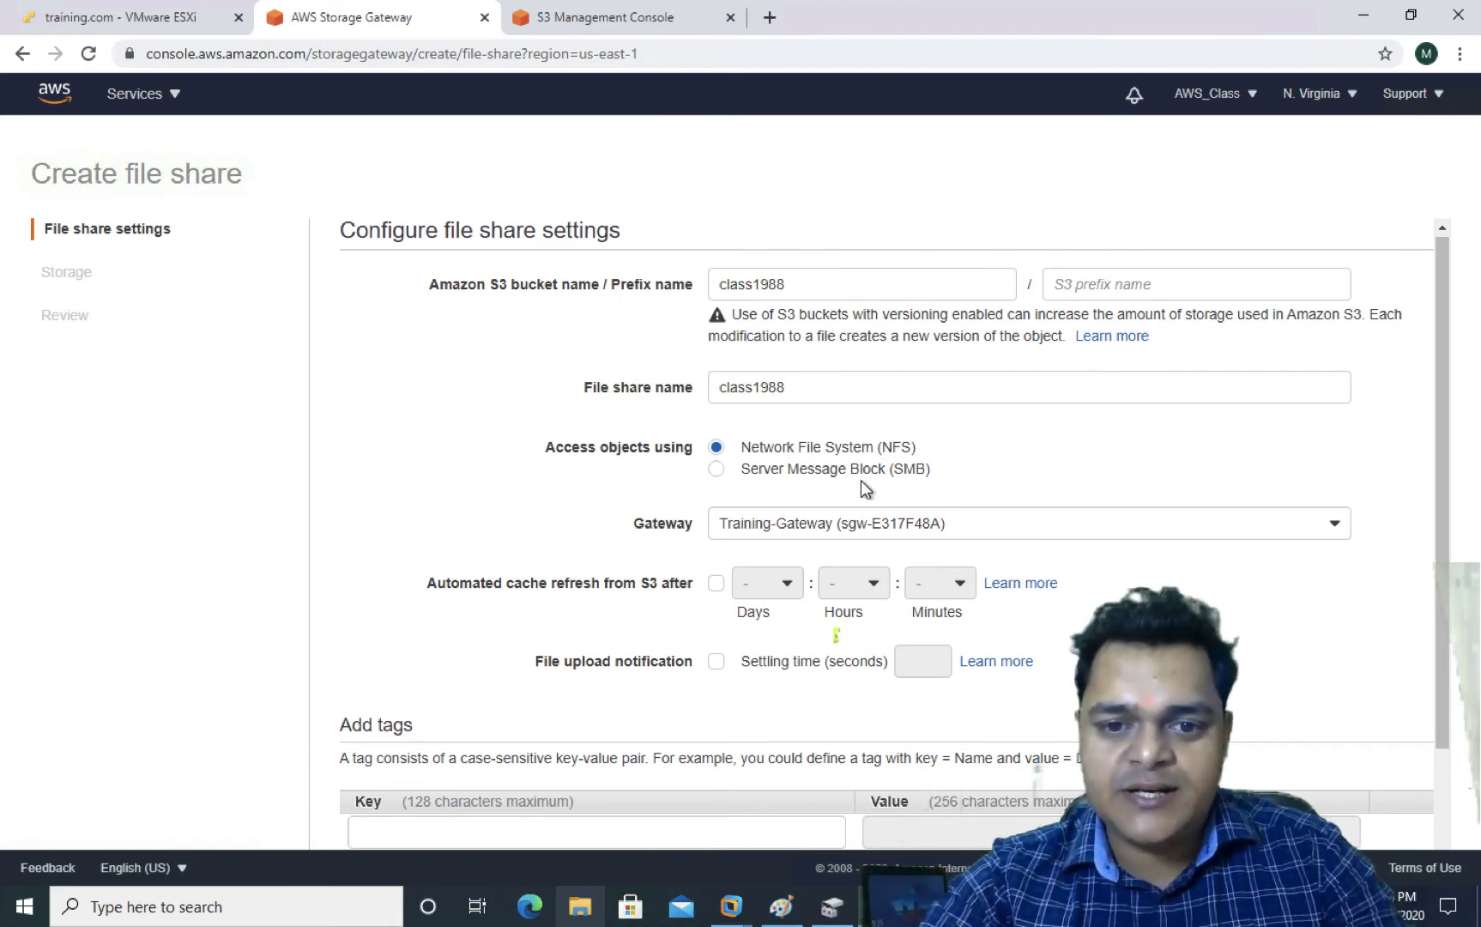
scroll(810, 451, down, 2)
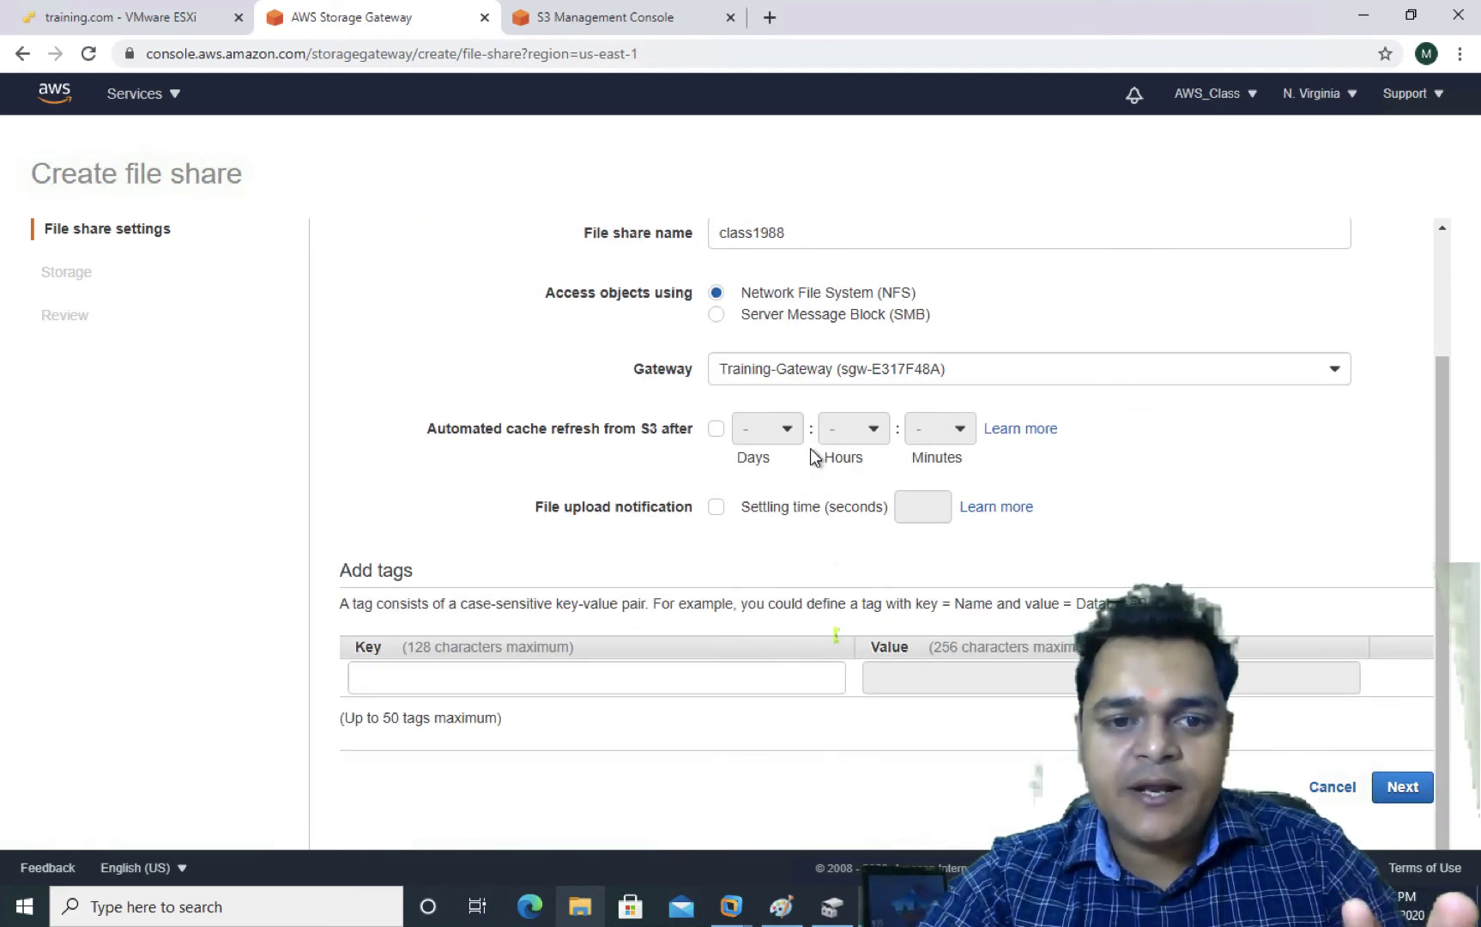
click(1402, 786)
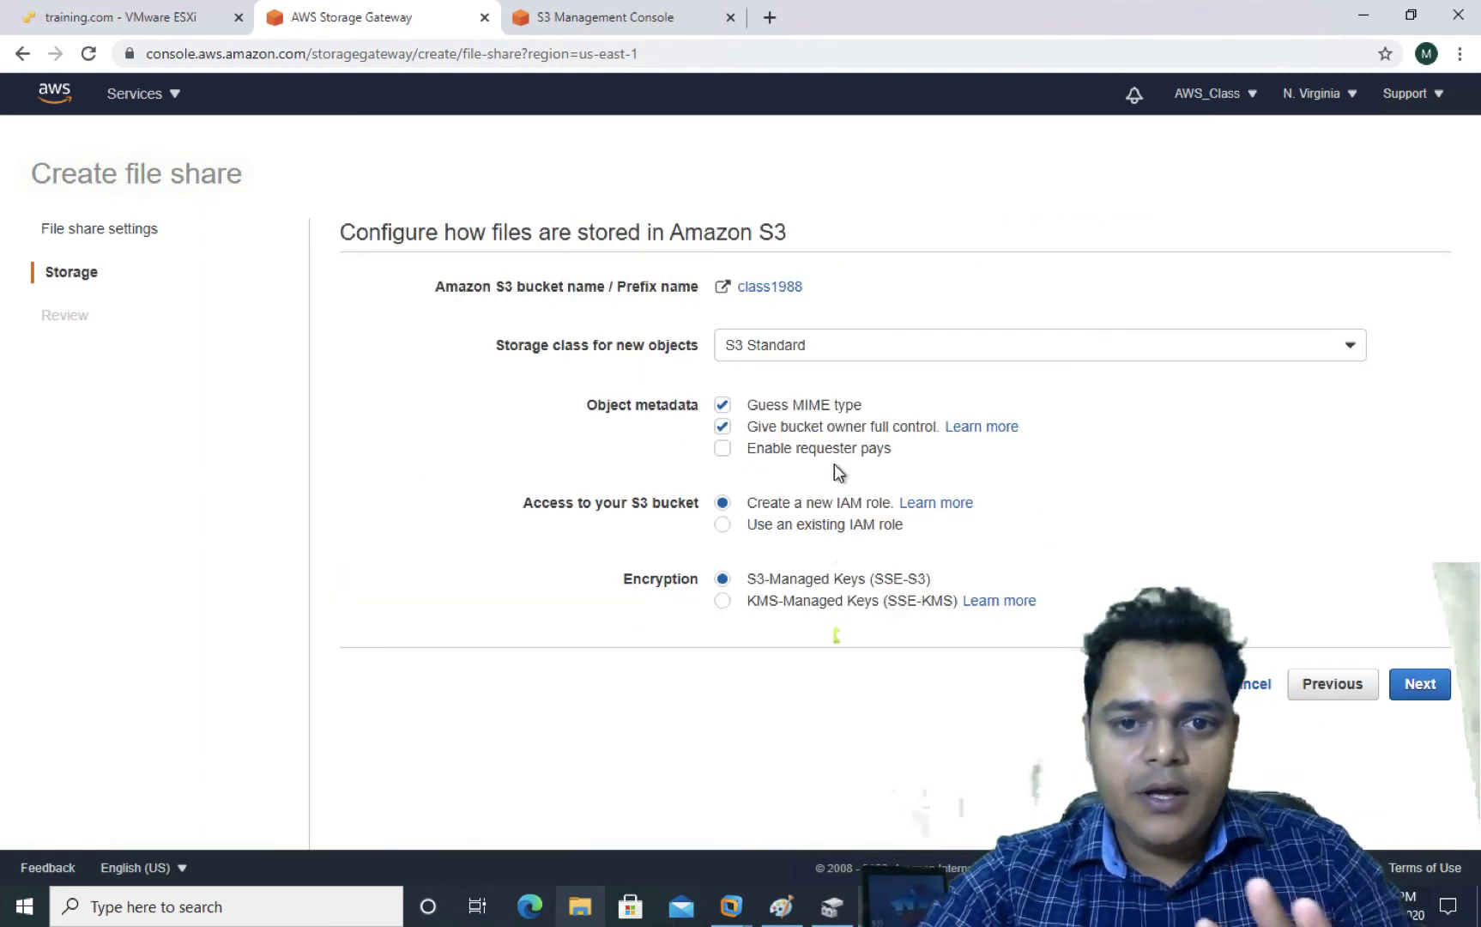
Keep S3 Standard as the storage class, review, and create the class1988 NFS share
click(860, 344)
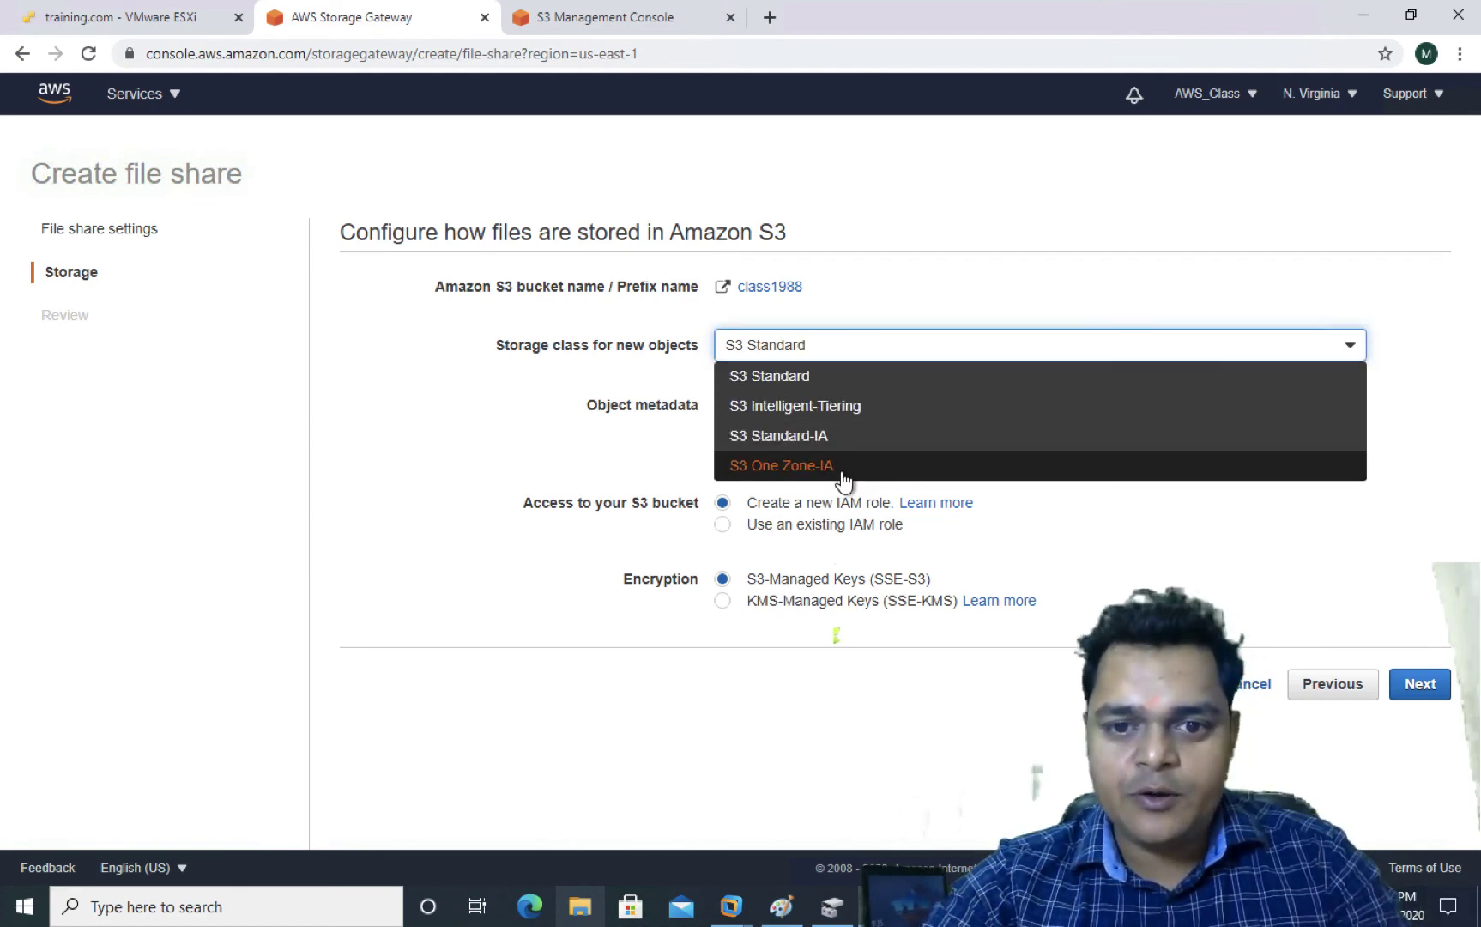
click(937, 267)
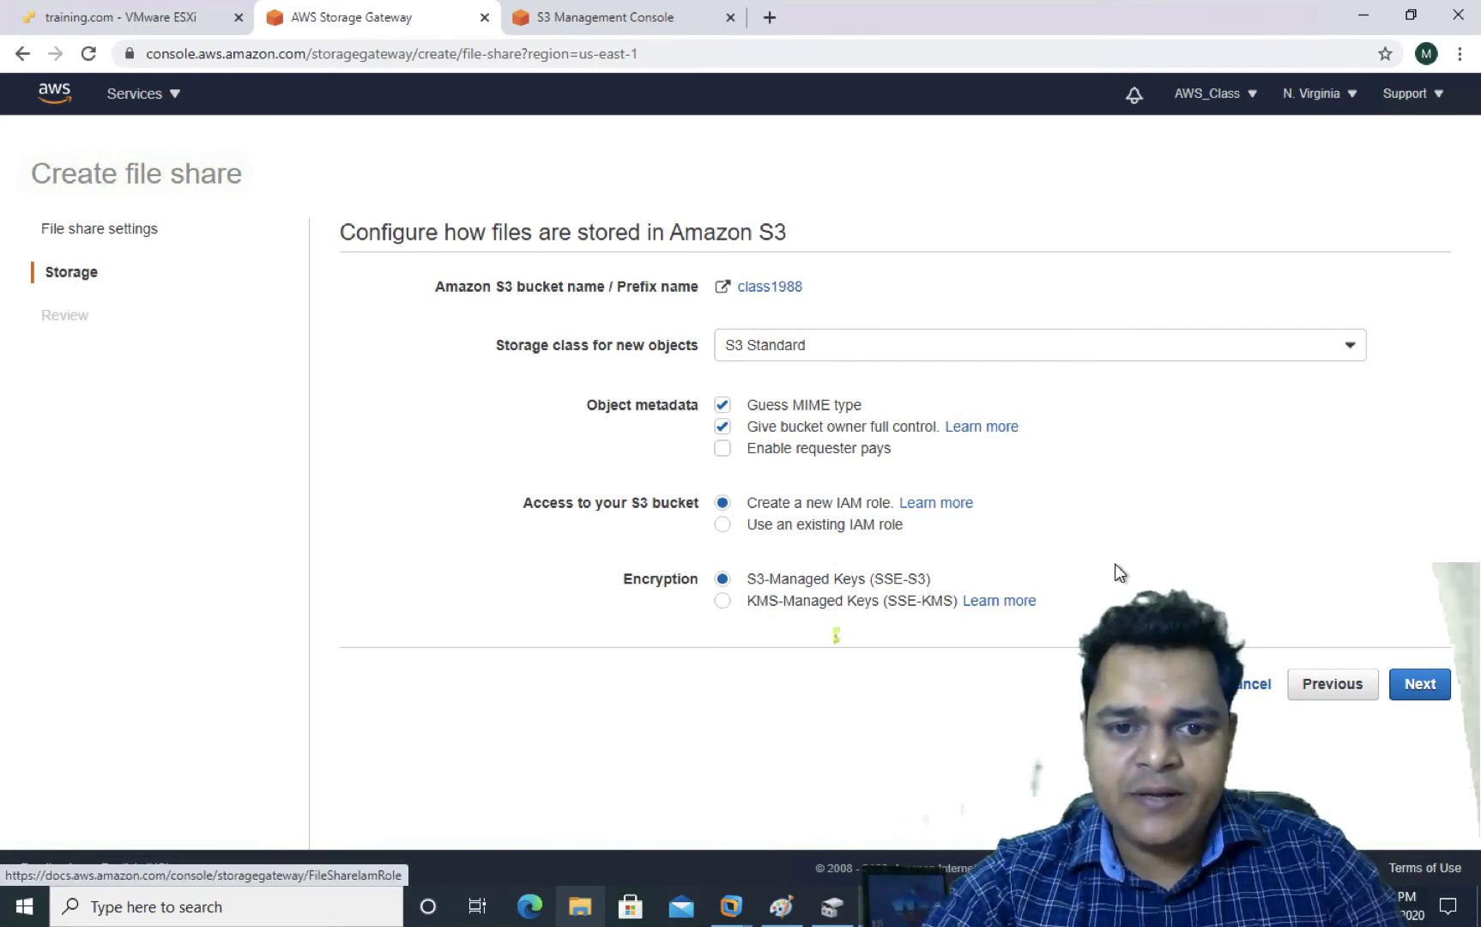
click(1416, 683)
scroll(1416, 684, down, 6)
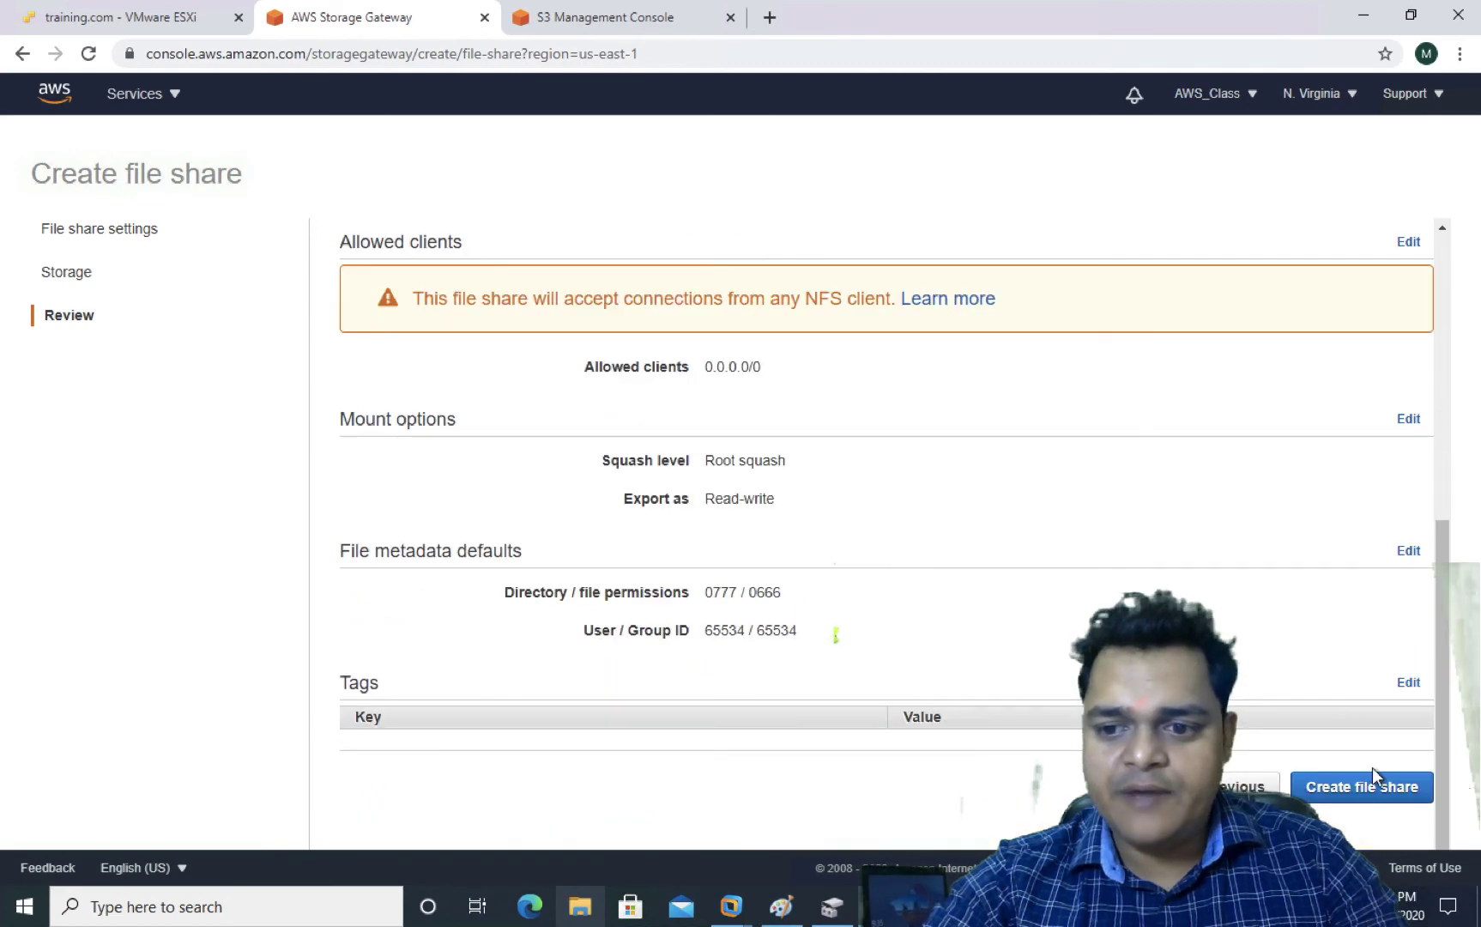
click(1360, 796)
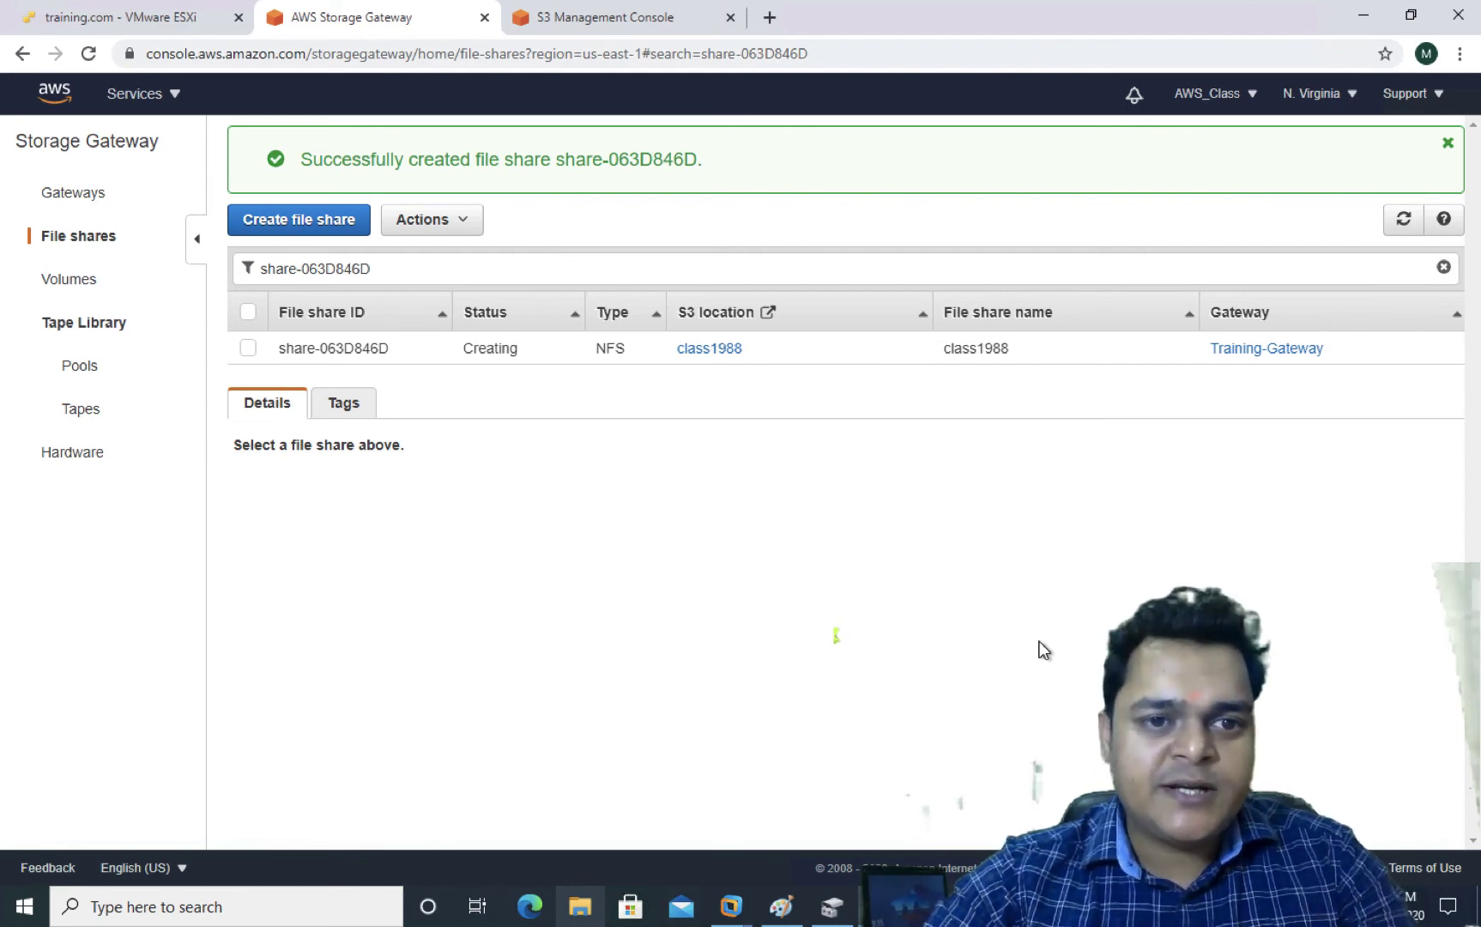
Select share-063D846D to view its details and mount commands, dismissing the success banner
click(248, 349)
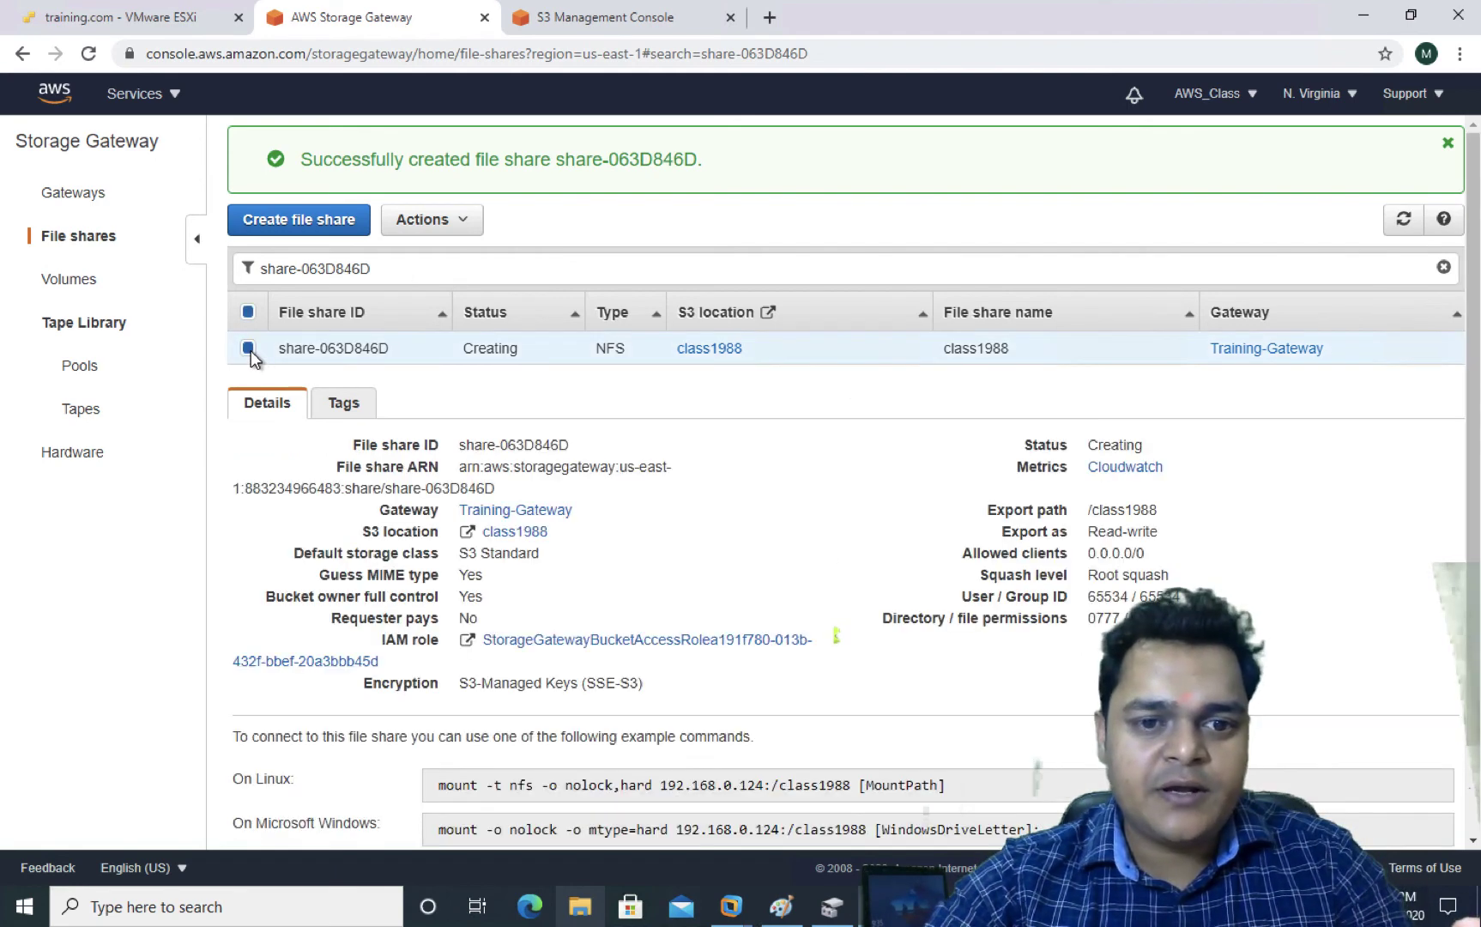
click(1447, 142)
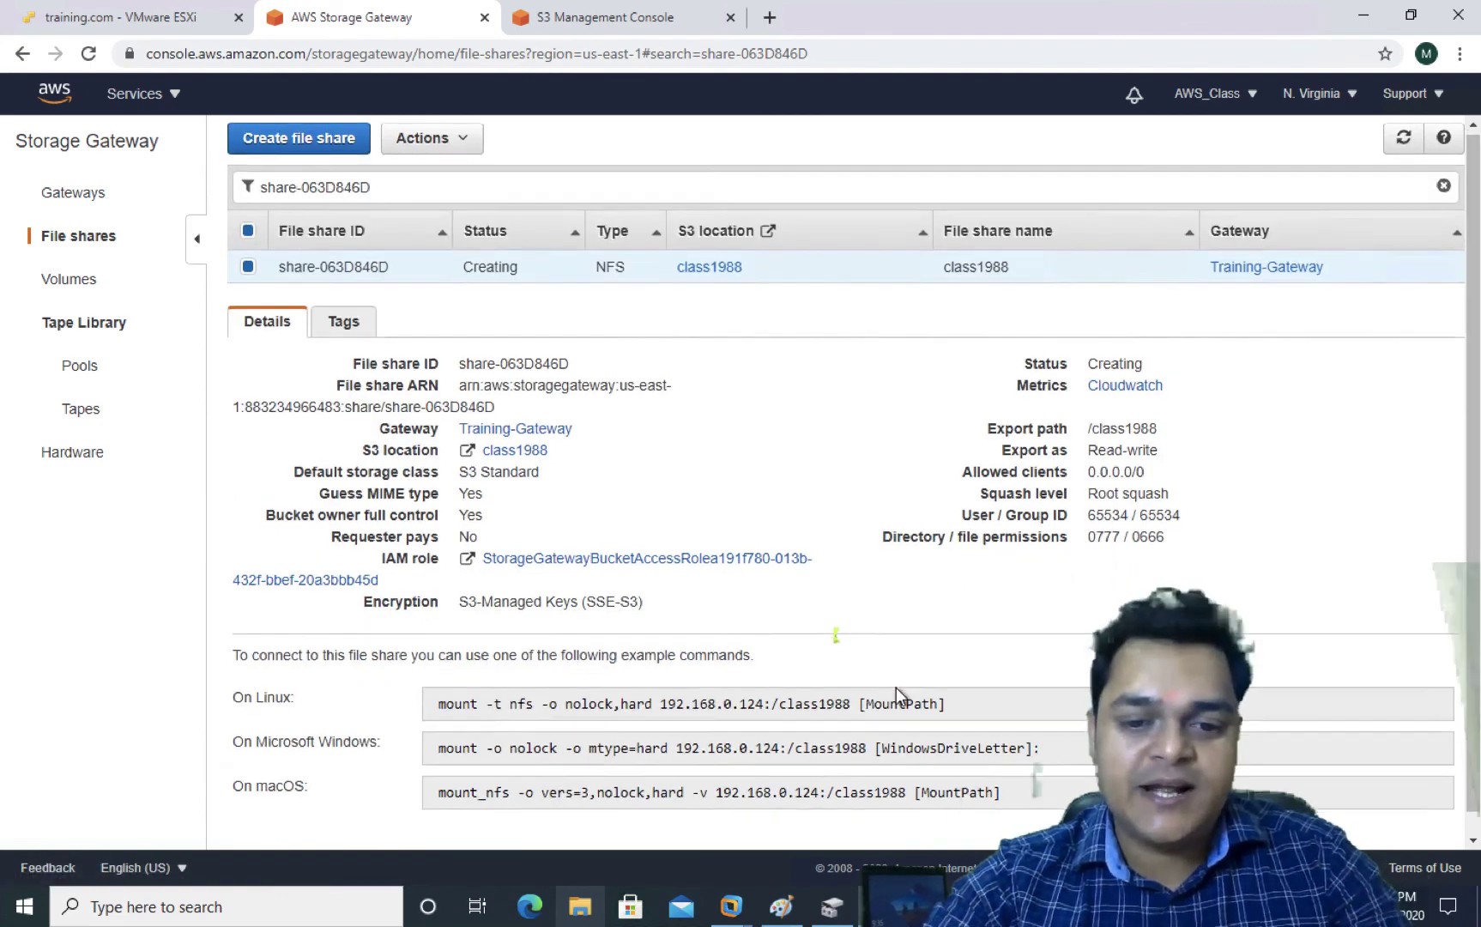
scroll(896, 687, down, 1)
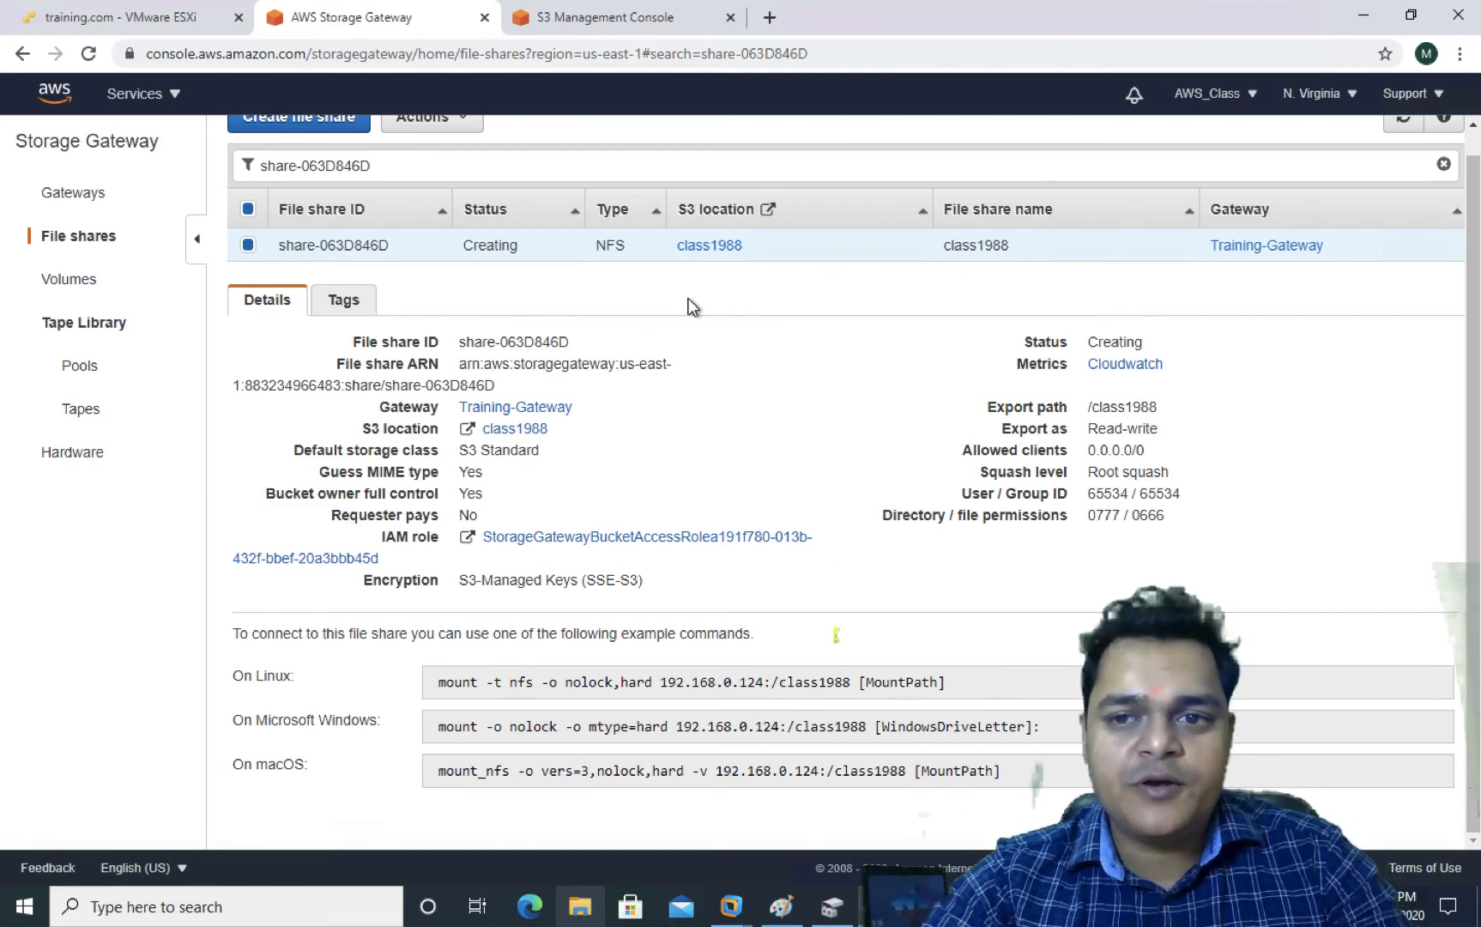
scroll(1090, 341, up, 1)
Refresh until share-063D846D shows Available and review its mount commands
click(1403, 146)
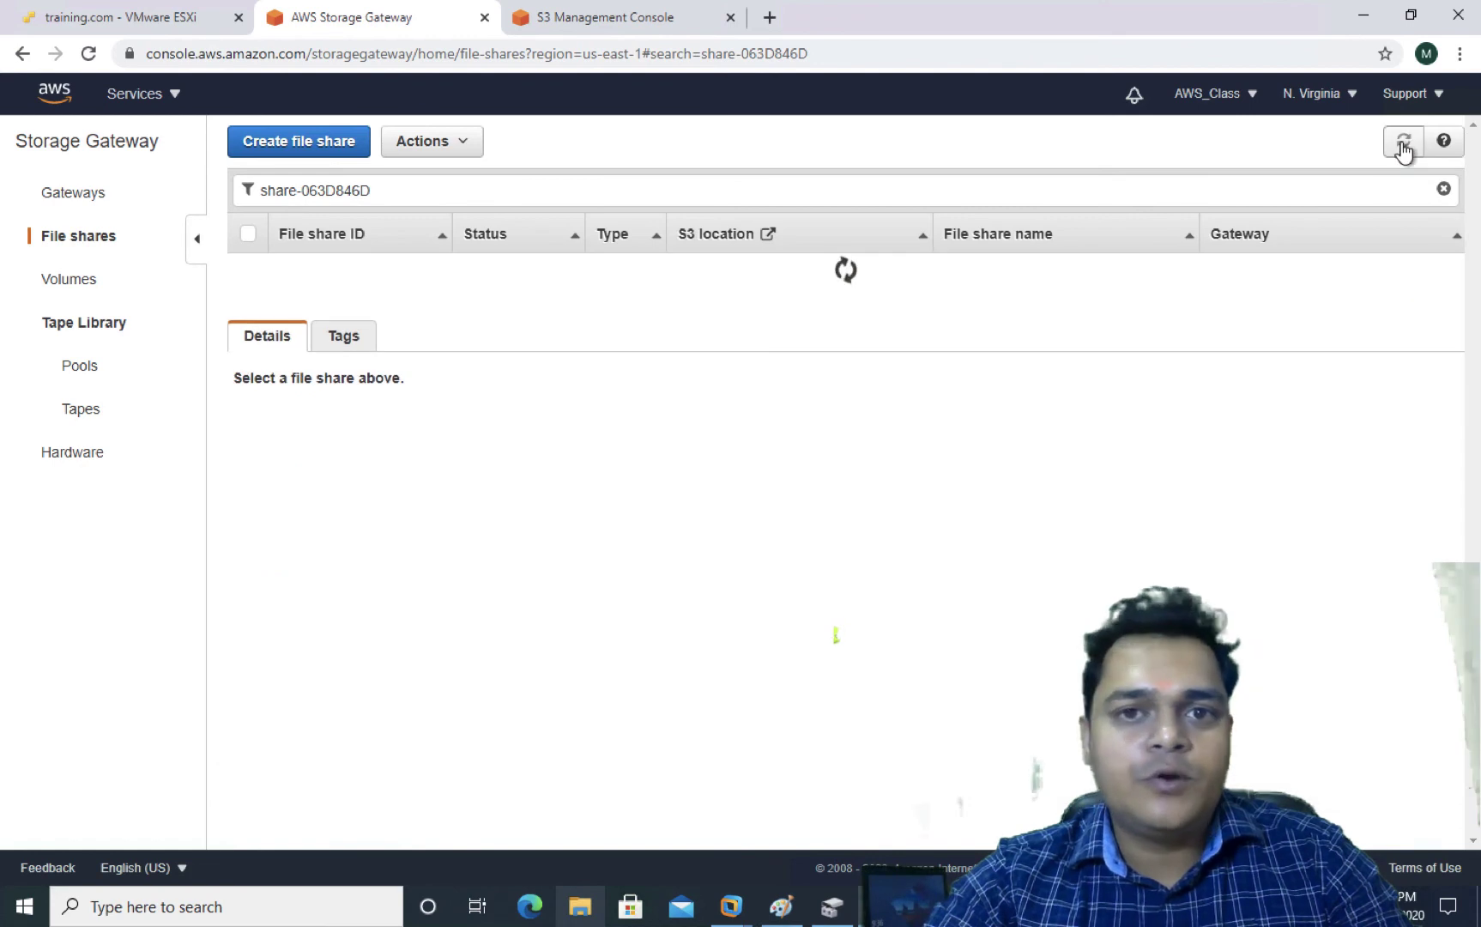
click(1404, 144)
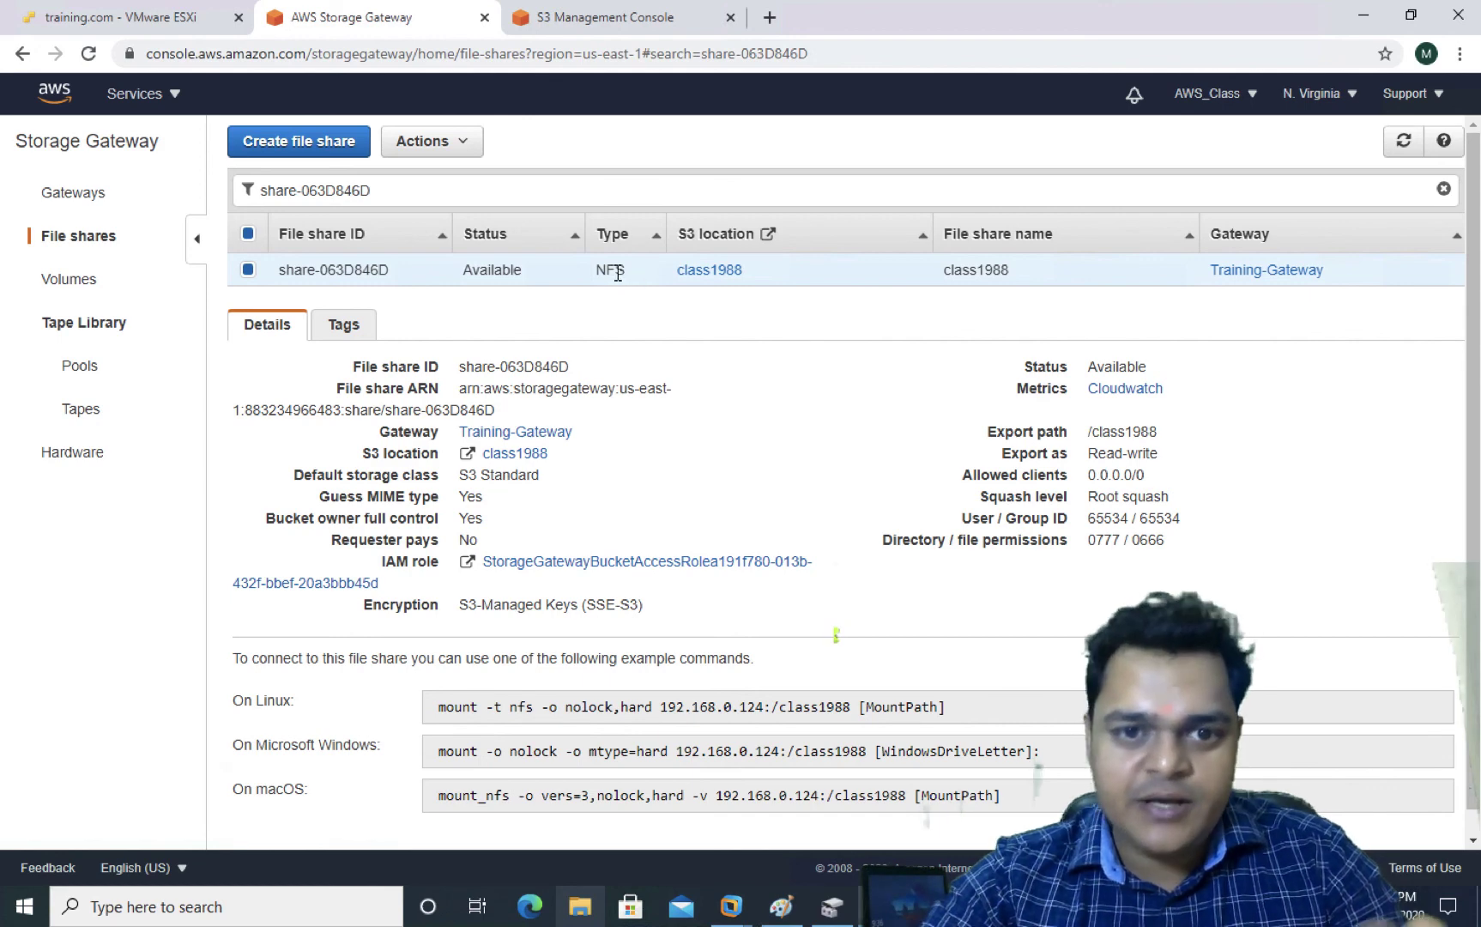
scroll(567, 753, down, 1)
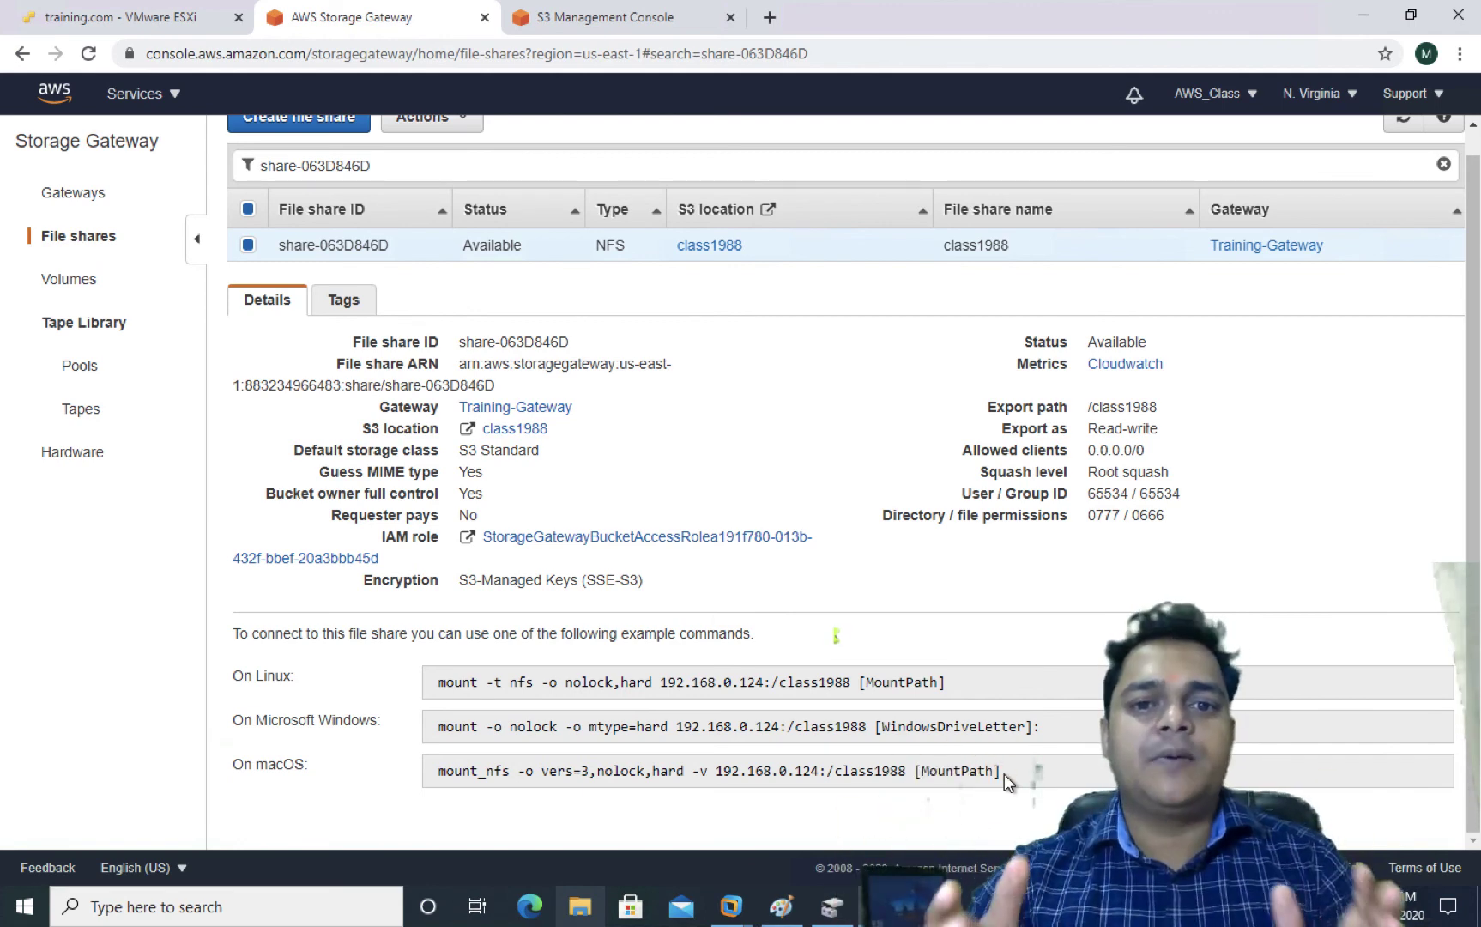
scroll(1003, 773, up, 1)
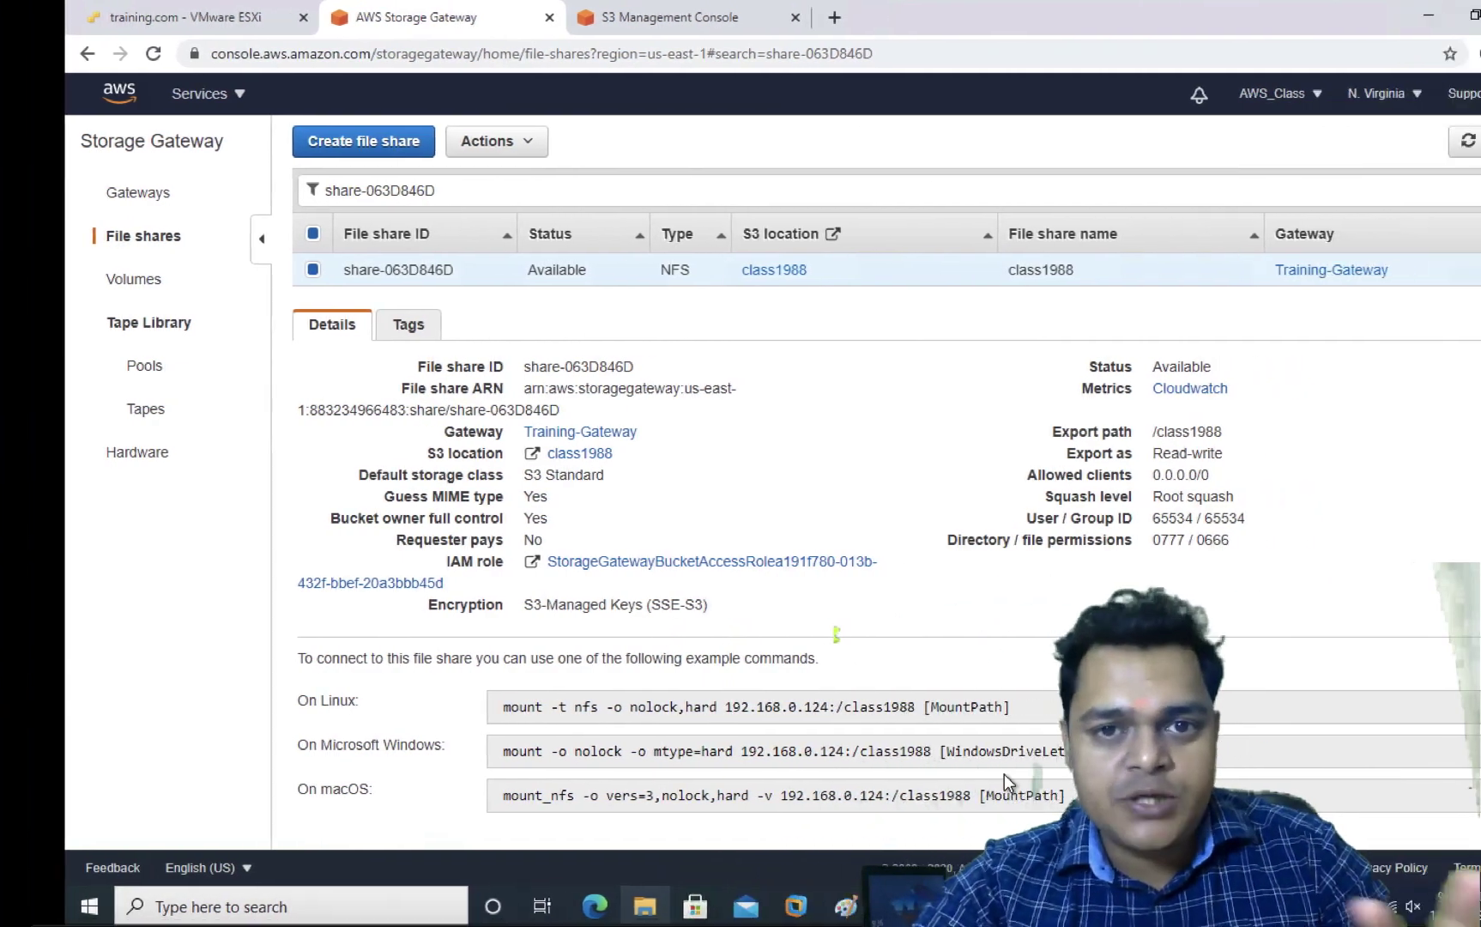
Switch from the remote session to the Mac desktop
key(ctrl+Right)
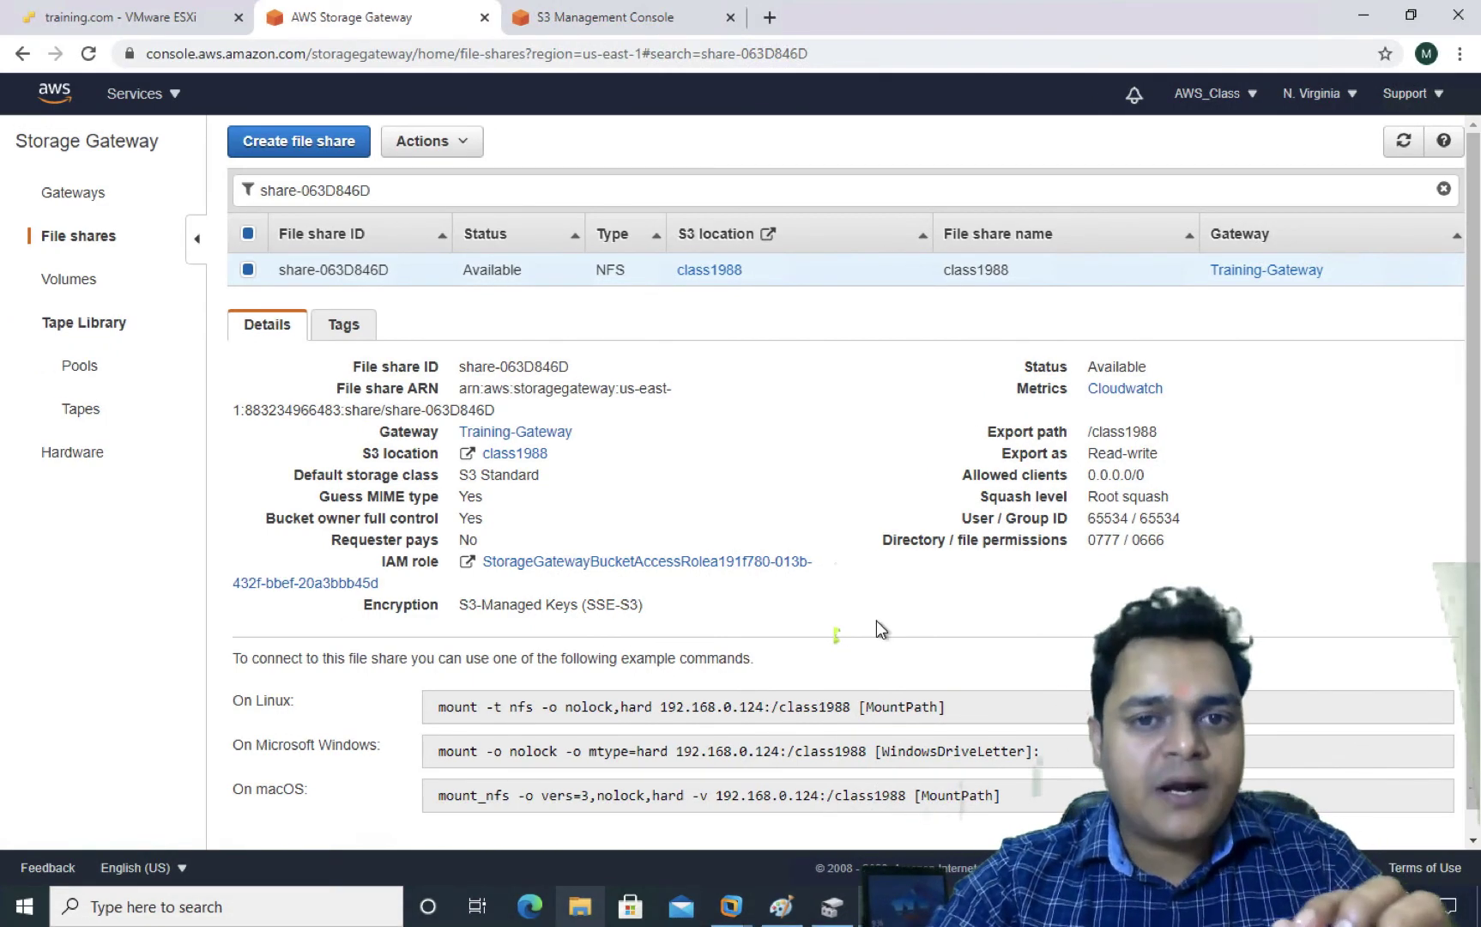
scroll(876, 621, down, 1)
scroll(876, 621, up, 1)
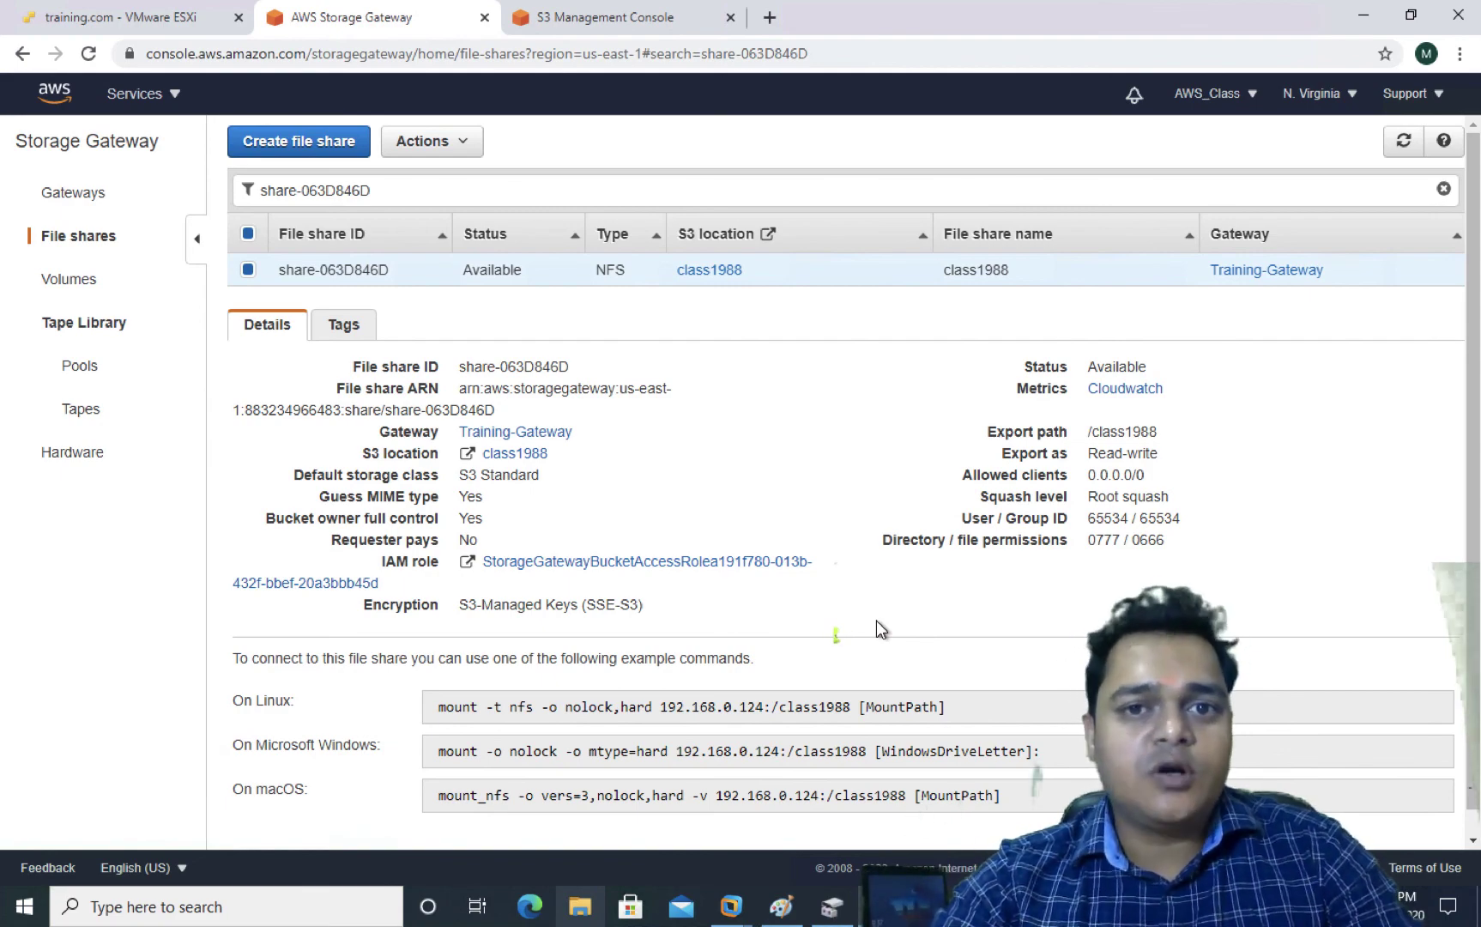
key(ctrl+Left)
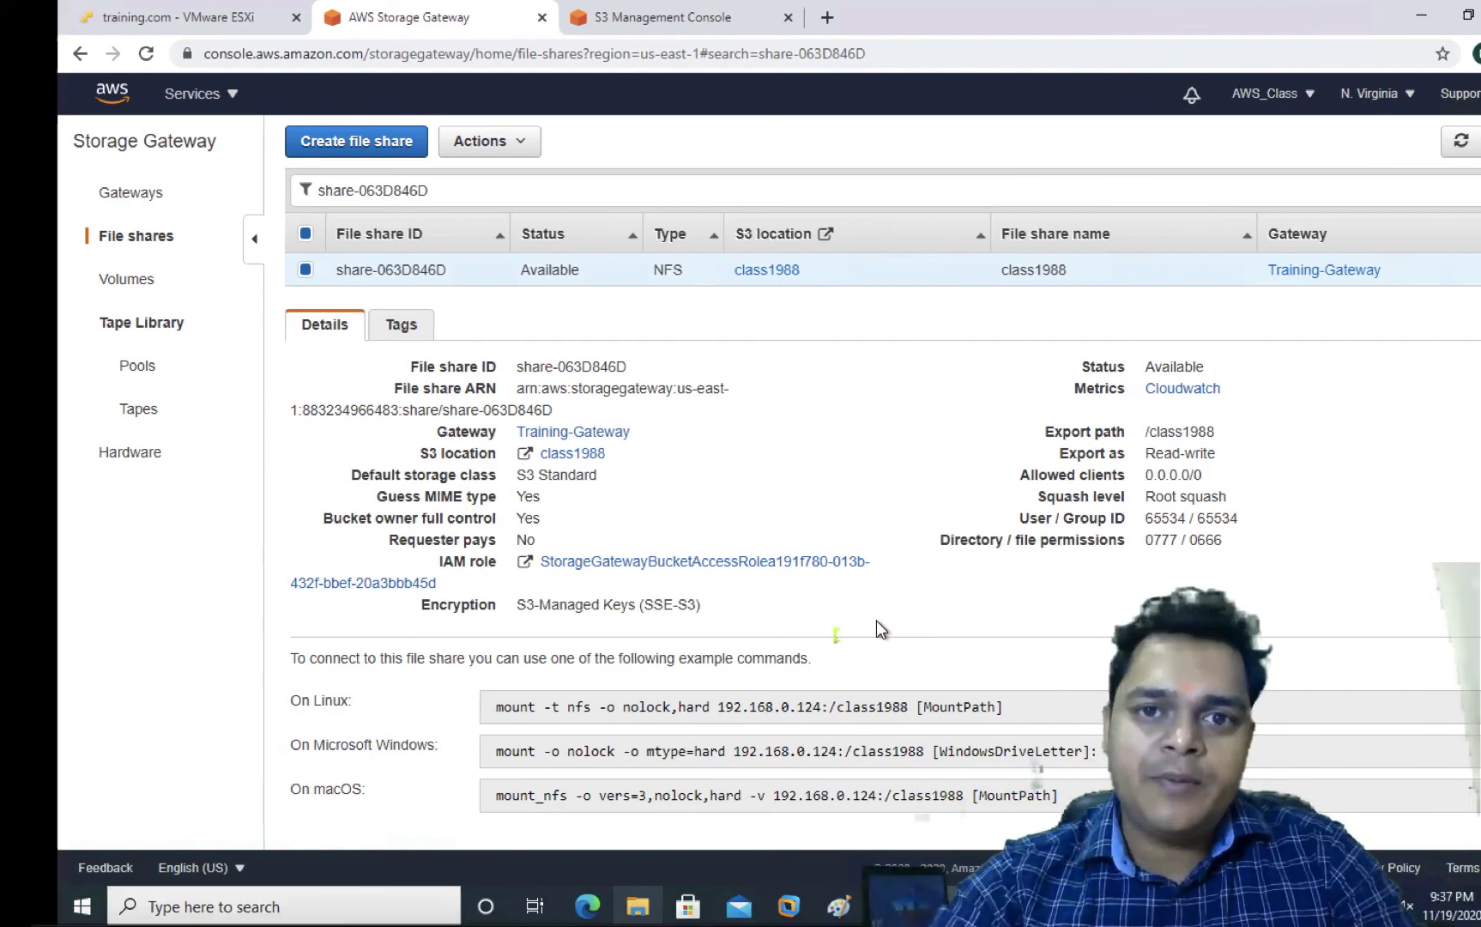